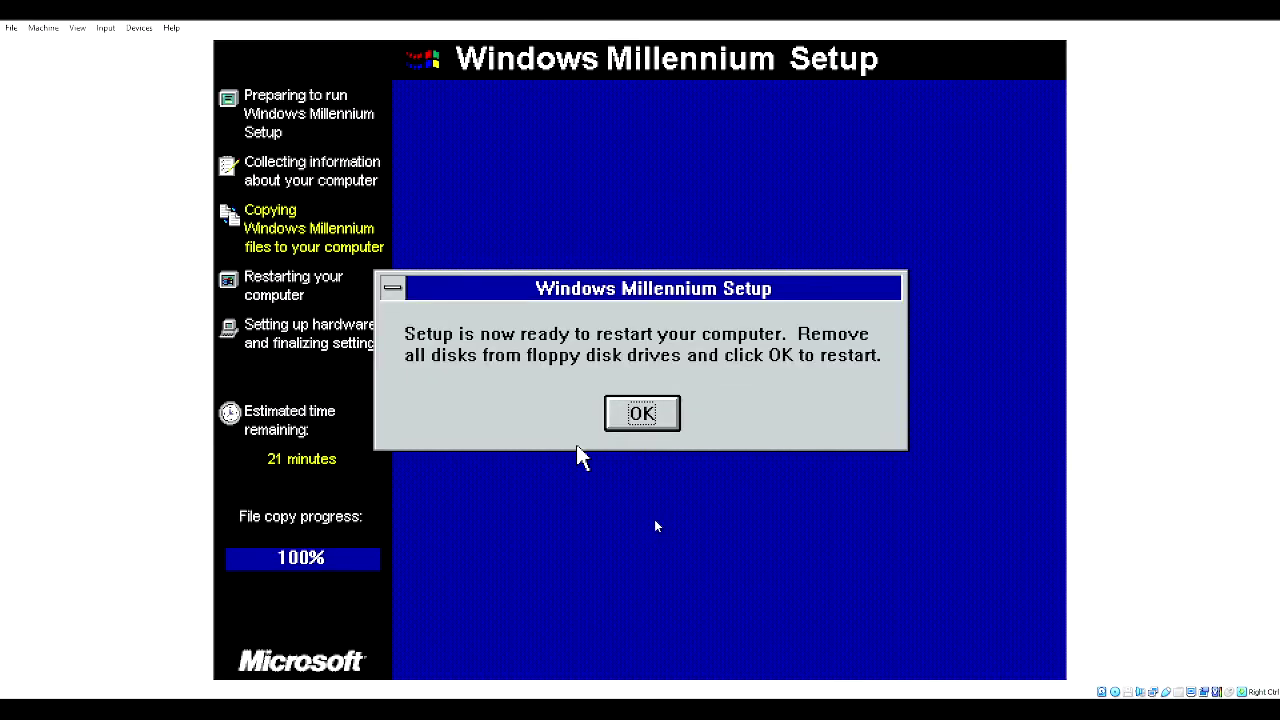
# - Confirm the OK dialog and choose Restart Now to reboot the guest immediately
pyautogui.press('Return')
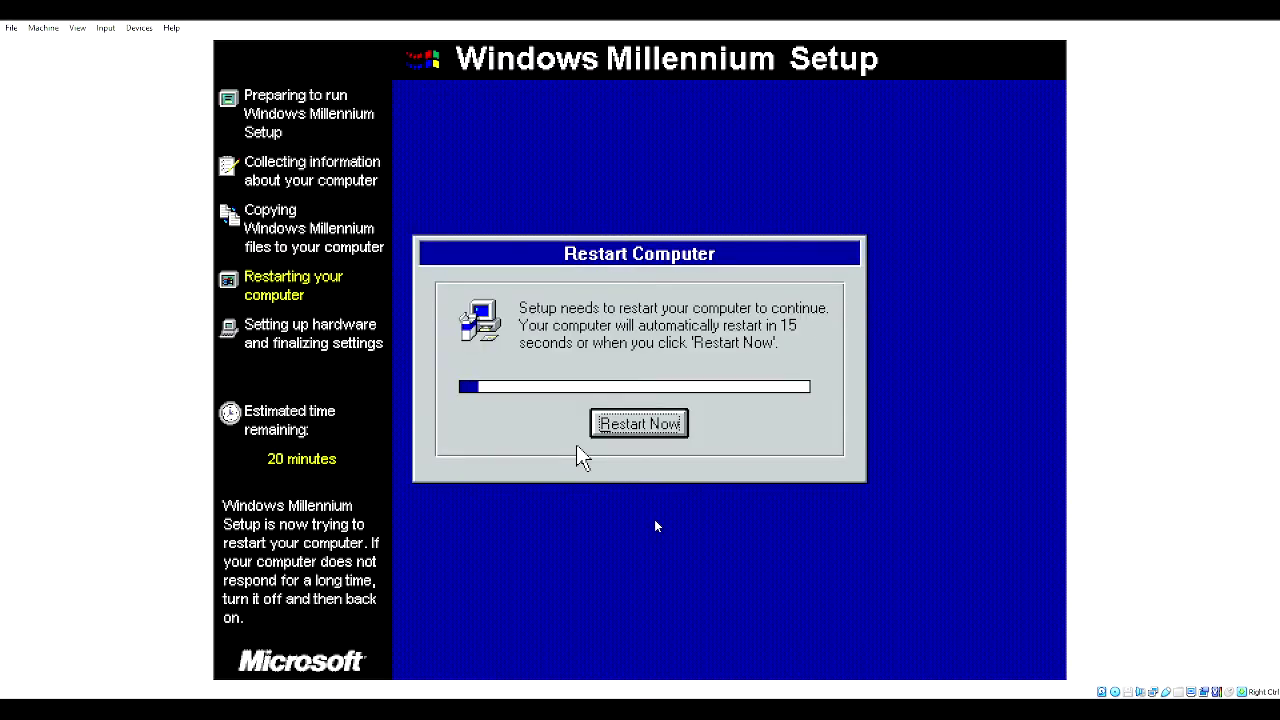
pyautogui.press('Return')
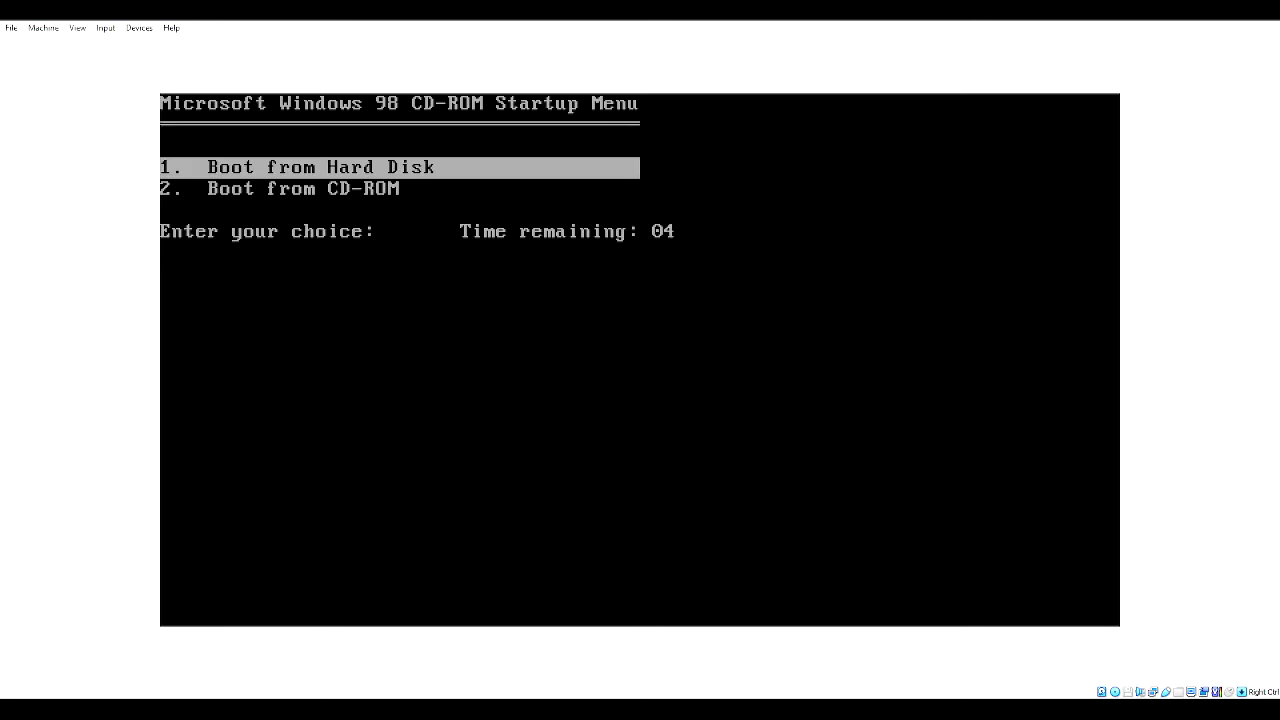
# - Select 'Boot from Hard Disk' in the CD-ROM Startup Menu and boot
pyautogui.press('Down')
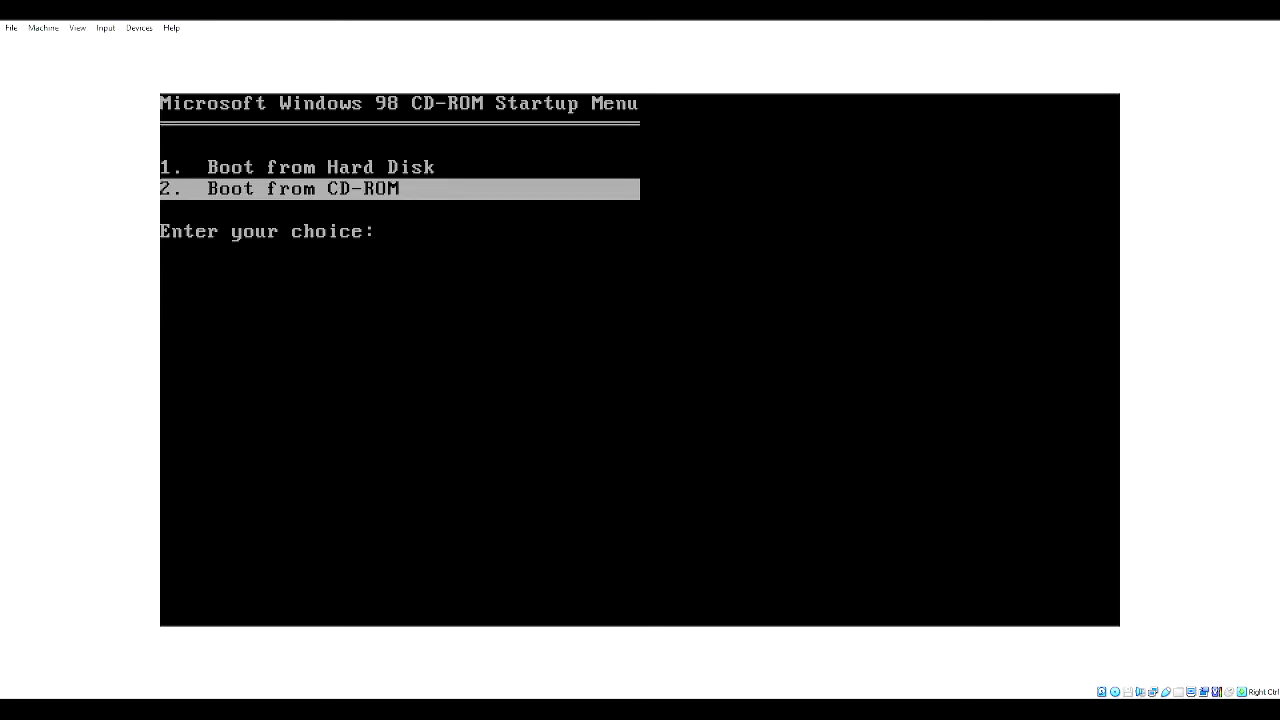
pyautogui.press('Up')
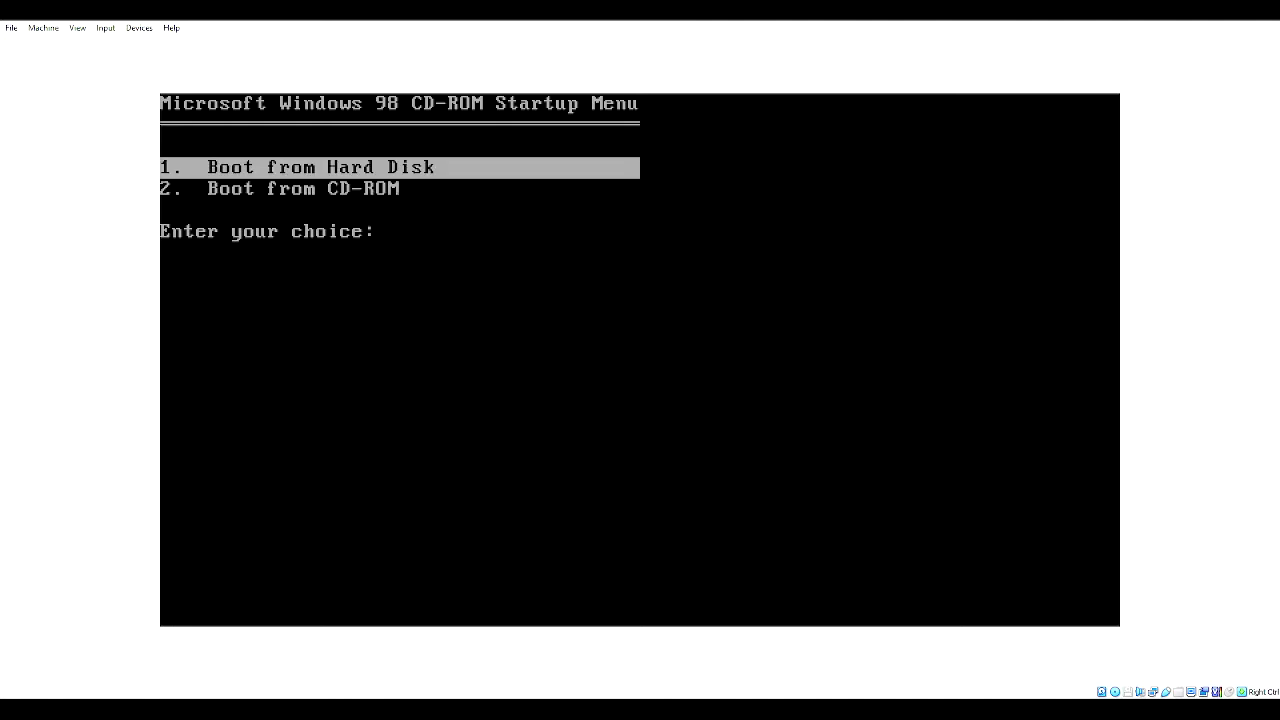
pyautogui.press('Return')
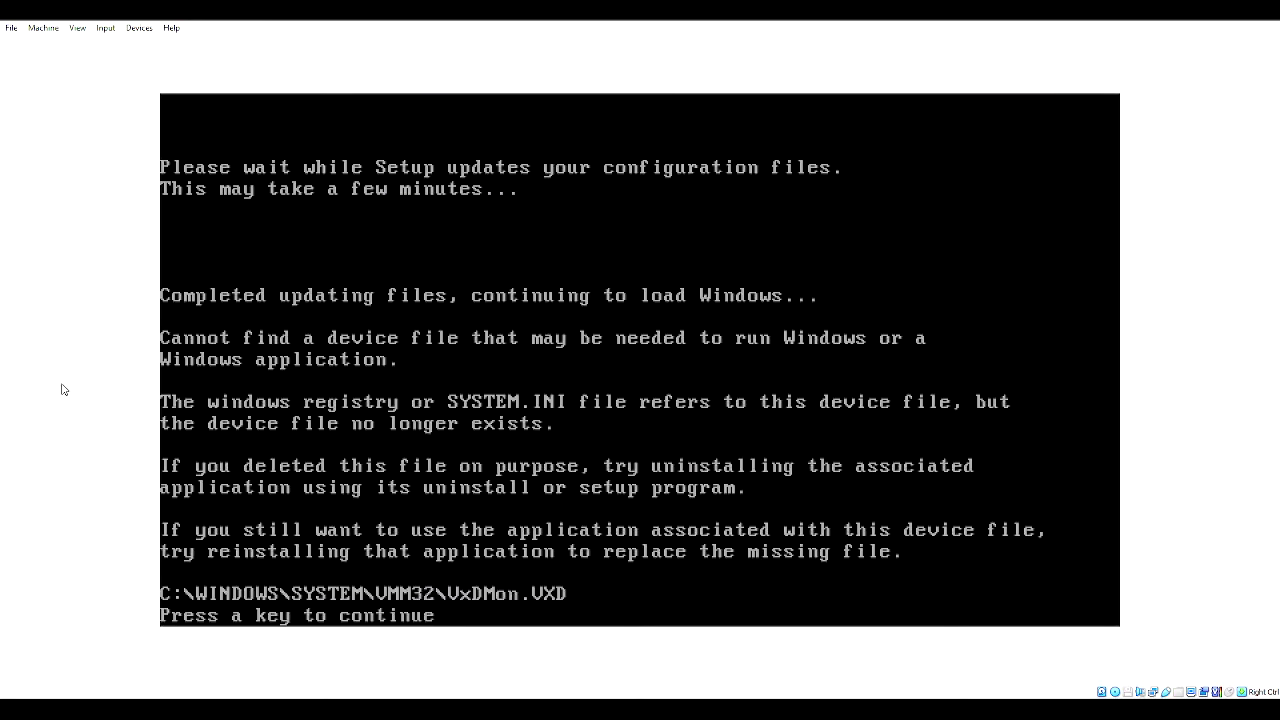
# - Dismiss the missing VxDMon.VXD message and release the keyboard with Right Ctrl
pyautogui.press('Return')
pyautogui.press('Return')
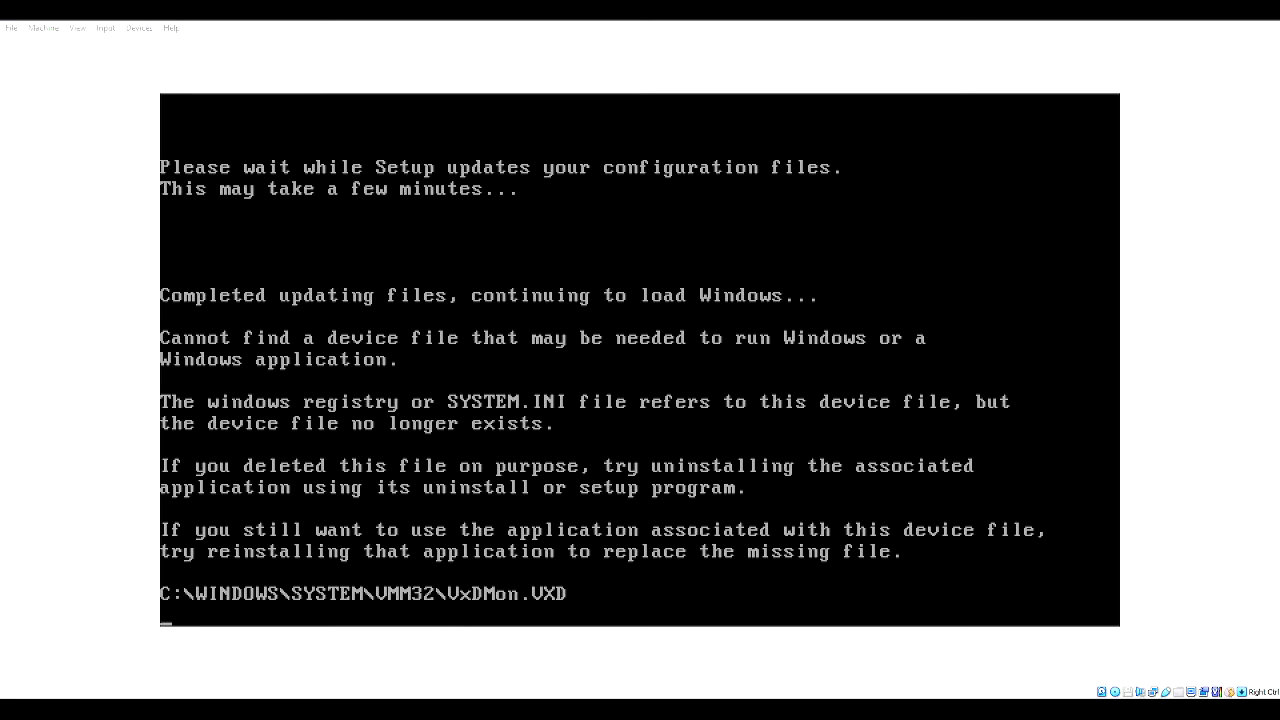
pyautogui.press('Control_R')
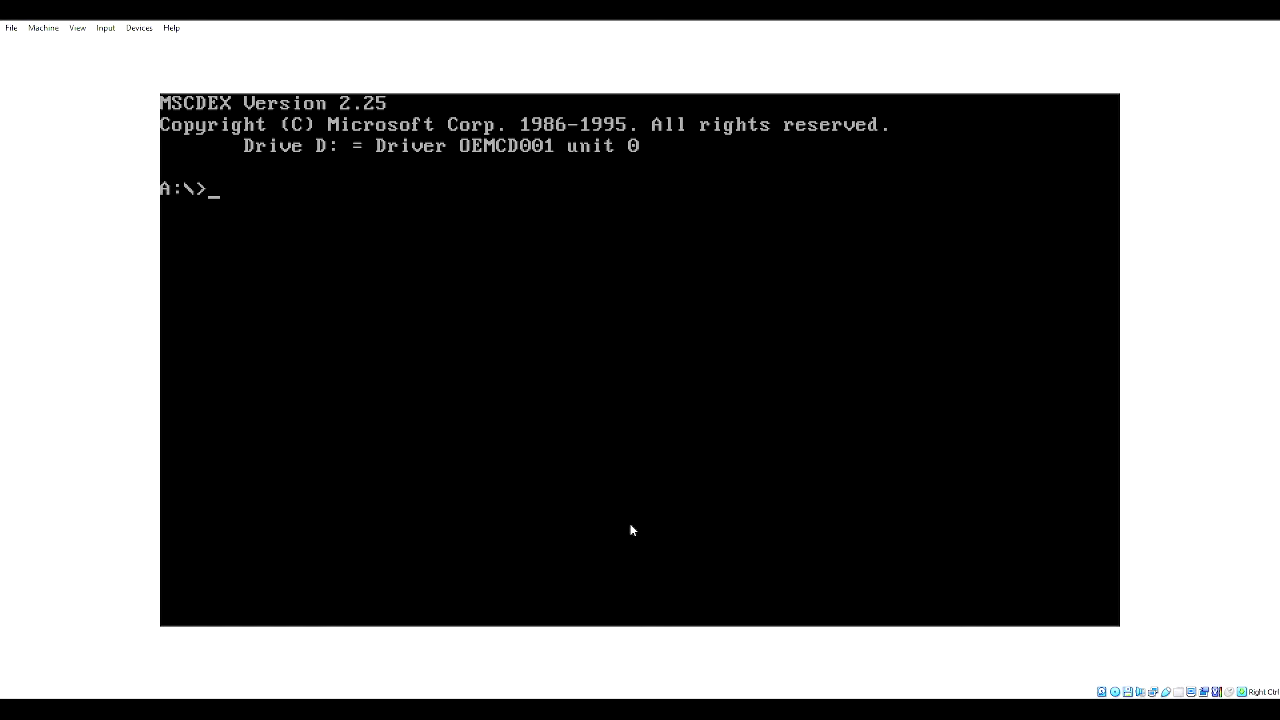
# - Switch to drive D:, list its contents, and change into the WIN98 folder
pyautogui.write('d:')
pyautogui.press('Return')
pyautogui.write('dir')
pyautogui.press('Return')
pyautogui.write('cd win98')
pyautogui.press('Return')
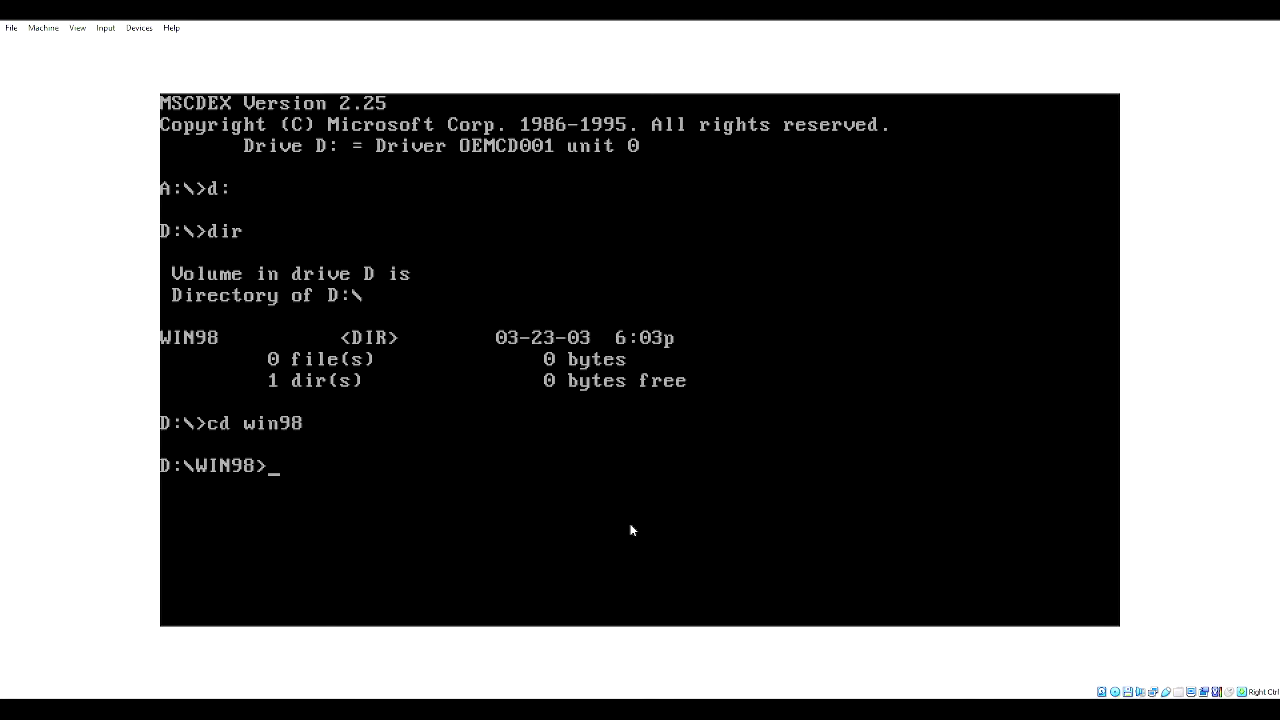
# - List the WIN98 folder's files with dir and run setup
pyautogui.write('dor')
pyautogui.press('BackSpace')
pyautogui.press('BackSpace')
pyautogui.write('ir')
pyautogui.press('Return')
pyautogui.write('setup')
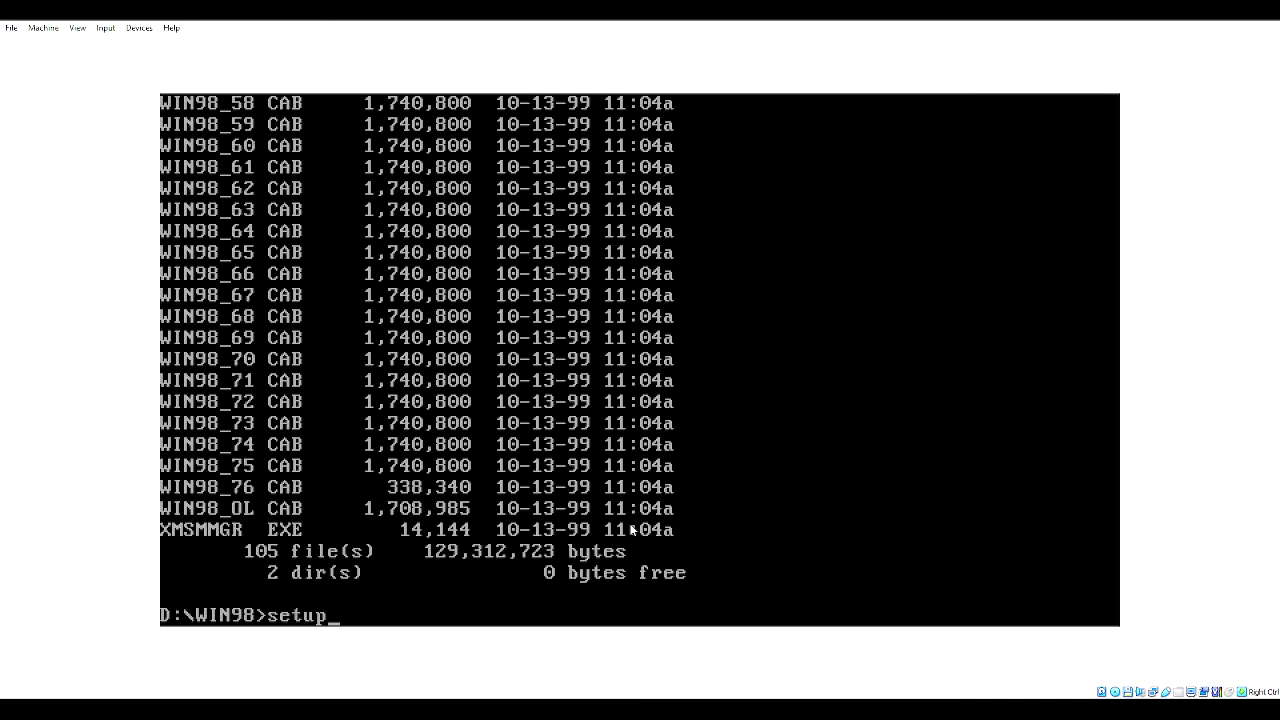
pyautogui.press('Return')
pyautogui.press('Return')
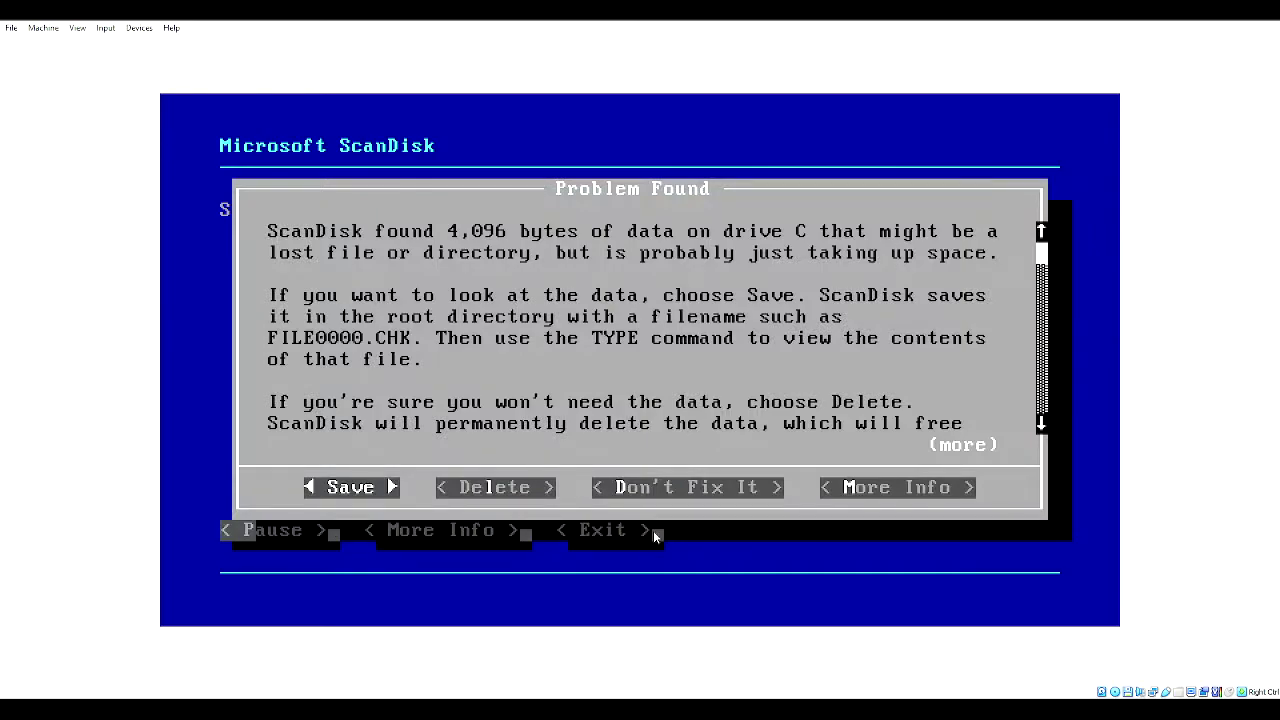
# - Save the lost data in ScanDisk's Problem Found dialog and choose Skip Undo
pyautogui.press('Return')
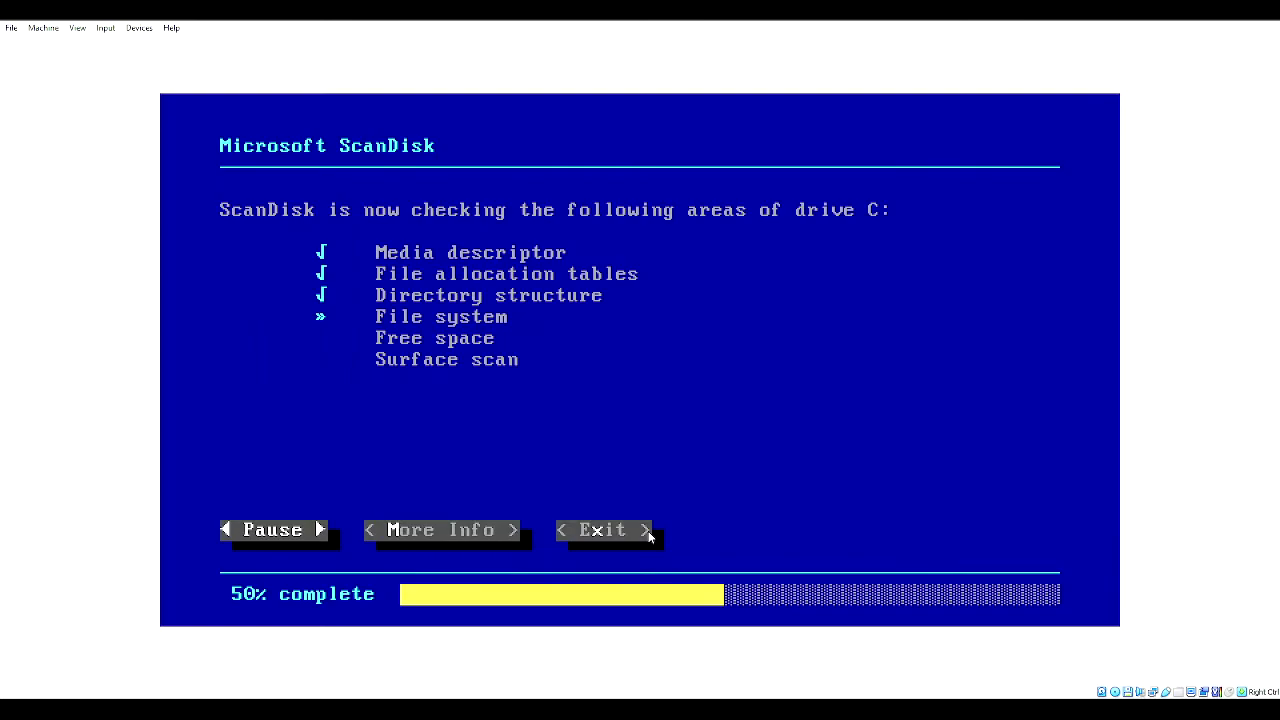
pyautogui.press('Tab')
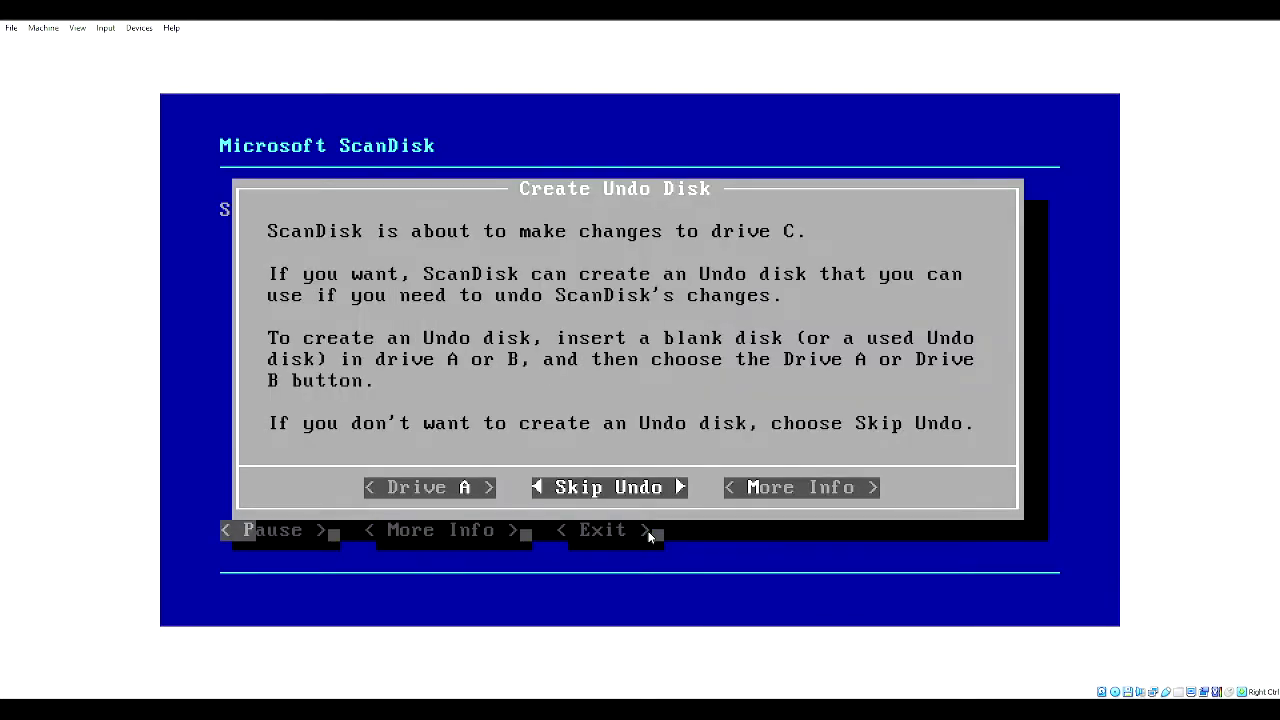
pyautogui.press('Return')
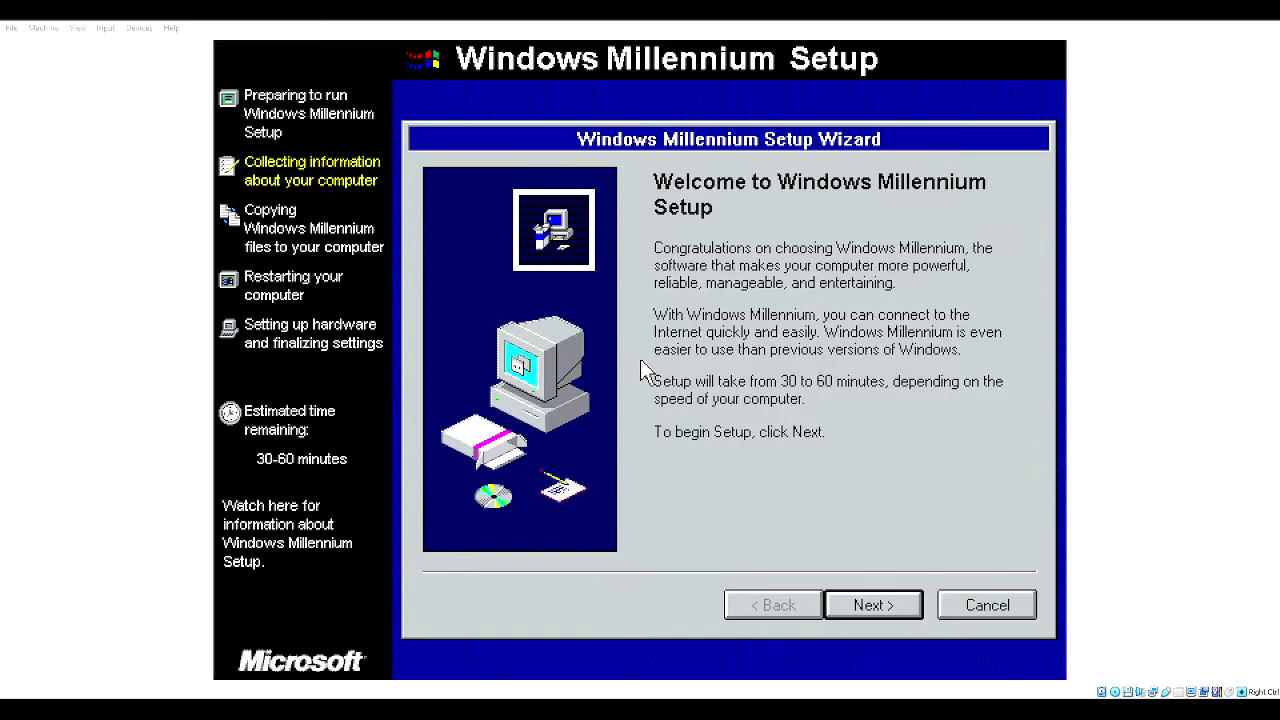
# - Move past the welcome page and accept the license agreement
pyautogui.press('Return')
pyautogui.hotkey('alt', 'a')
pyautogui.press('Return')
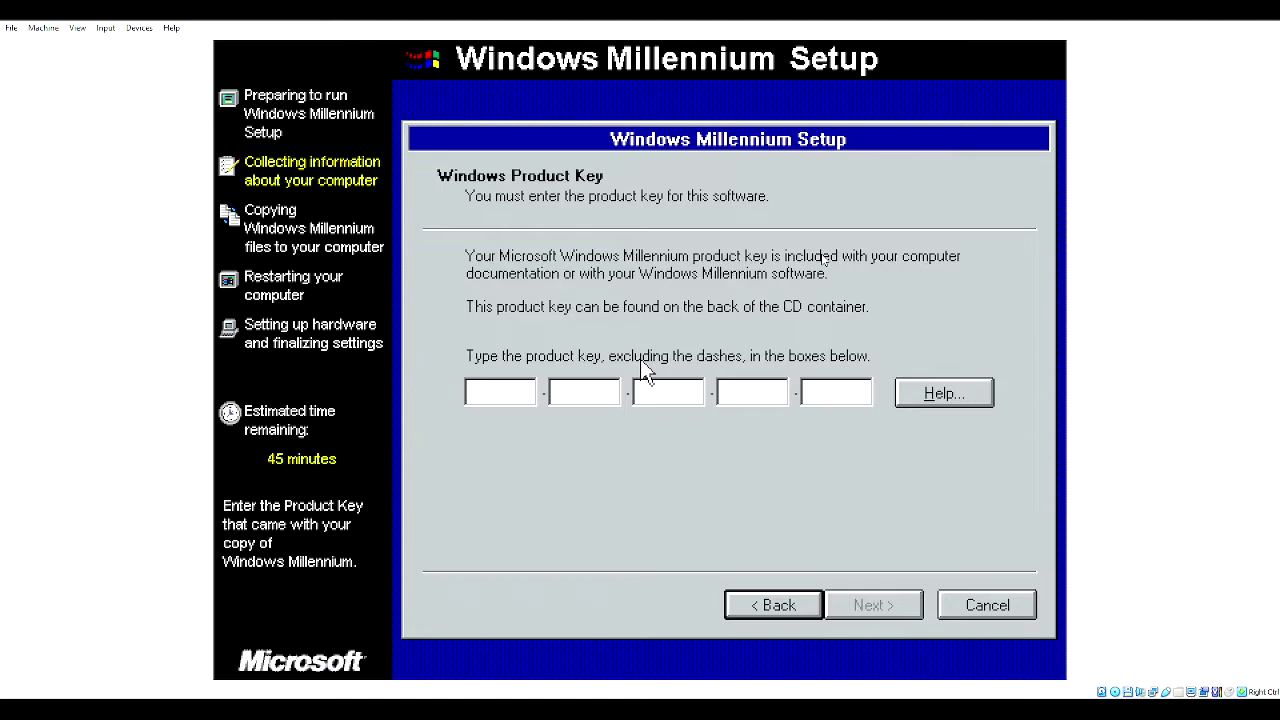
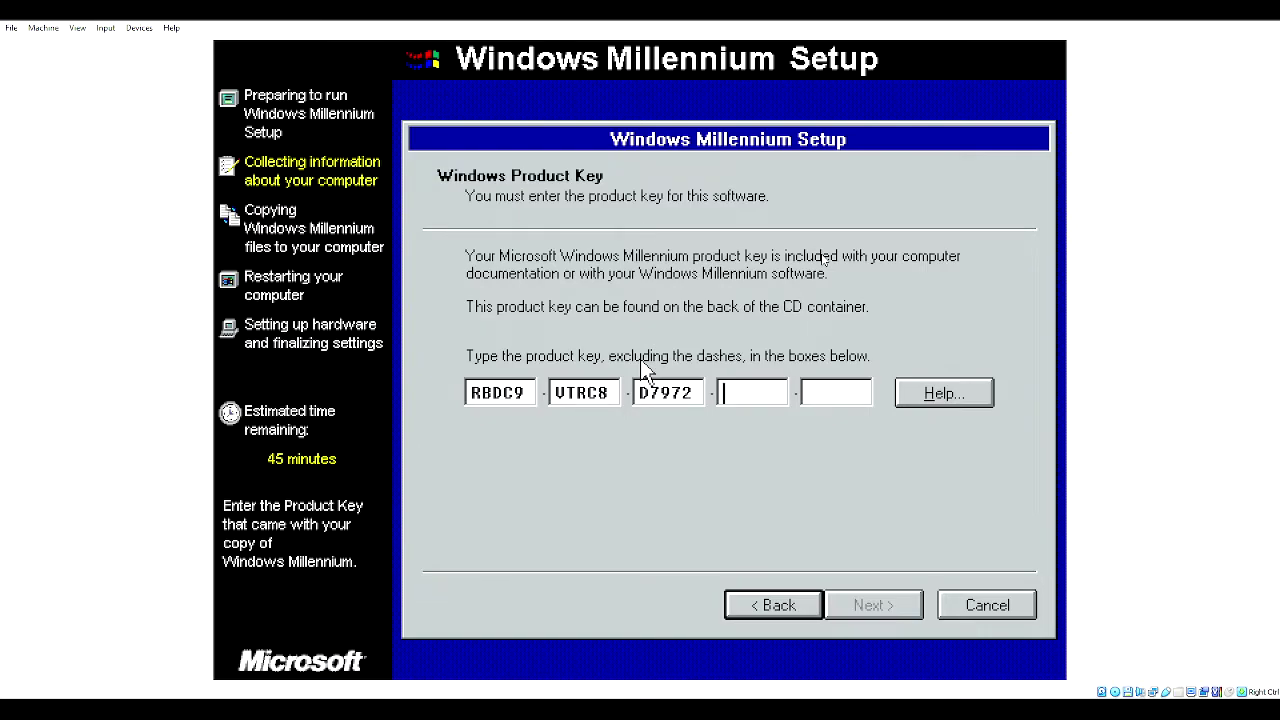
# - Enter and submit the product key, then choose Finish to start copying files
pyautogui.press('Return')
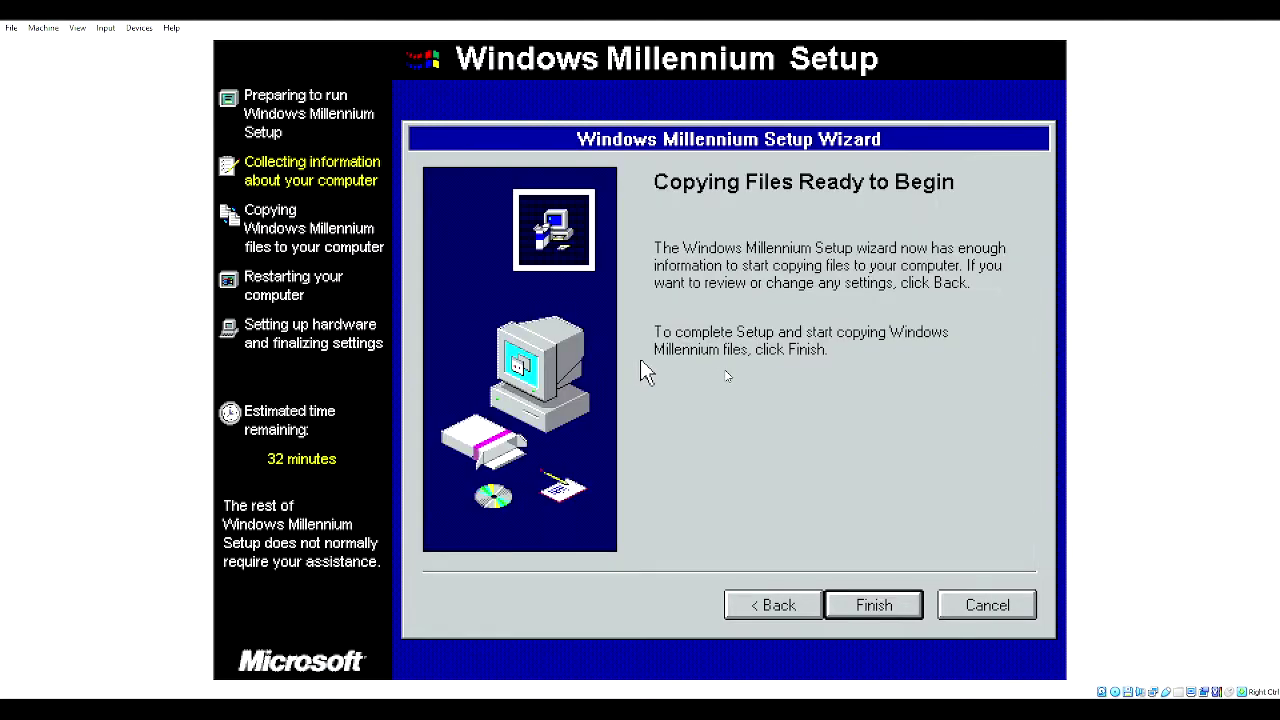
pyautogui.press('Return')
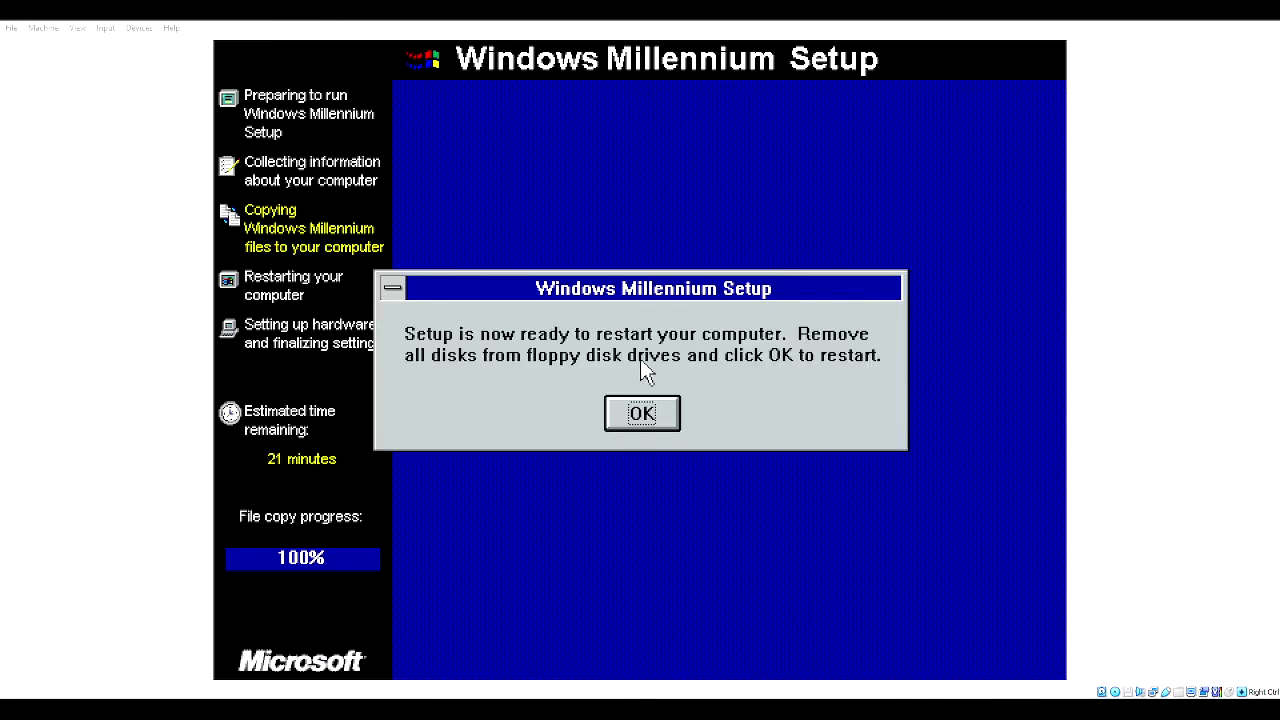
# - Restart via the OK button and continue past the missing VxDMon.VXD error
pyautogui.click(642, 413)
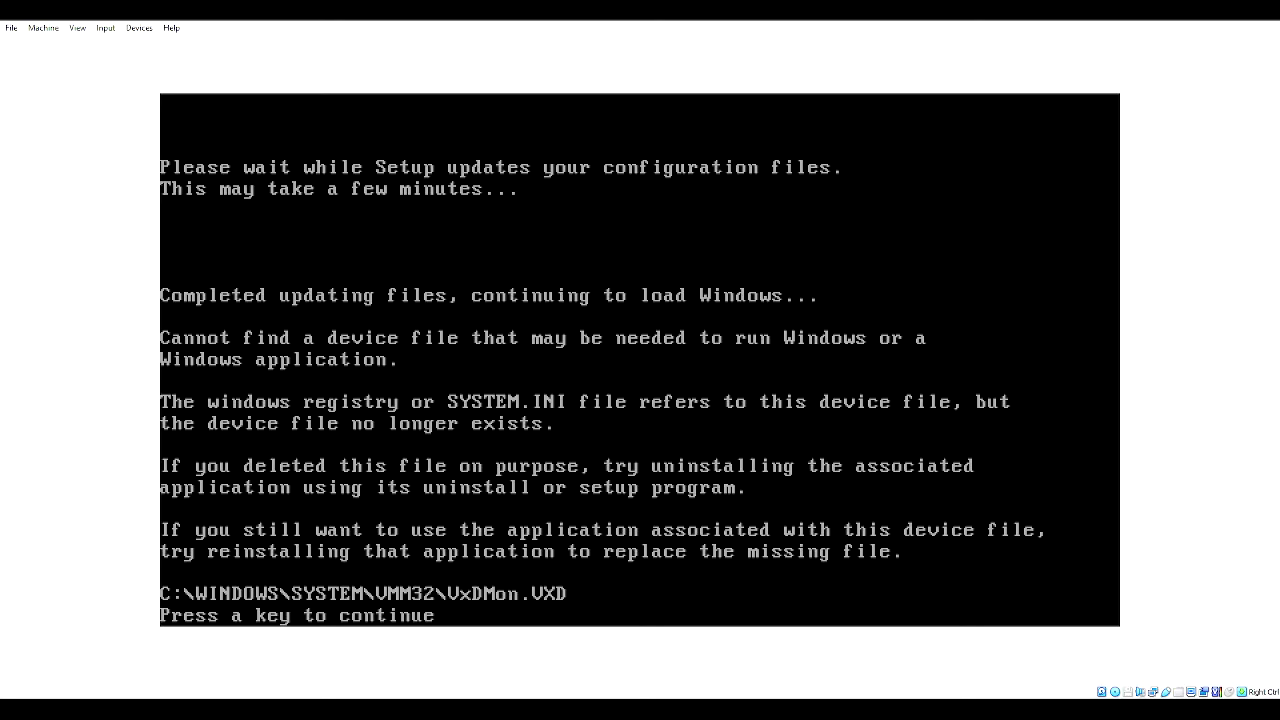
pyautogui.press('Return')
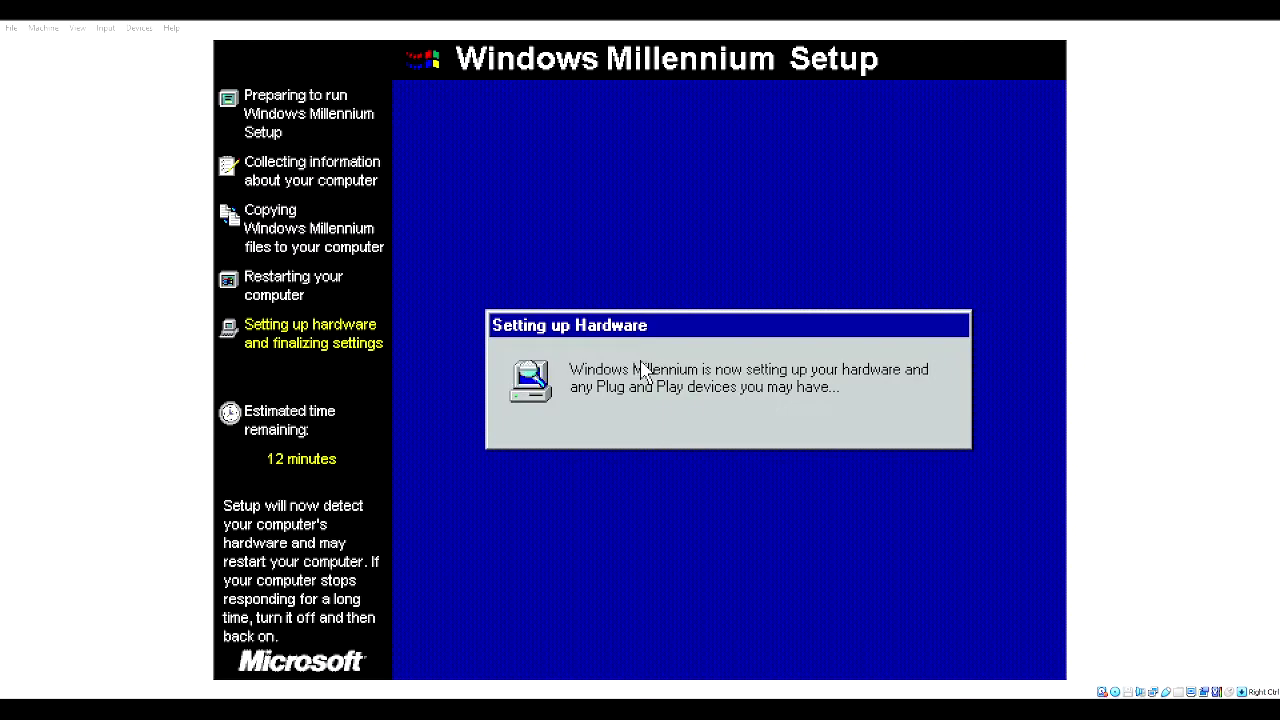
# - Focus the VM window and confirm the Restart Computer countdown after hardware setup
pyautogui.click(715, 454)
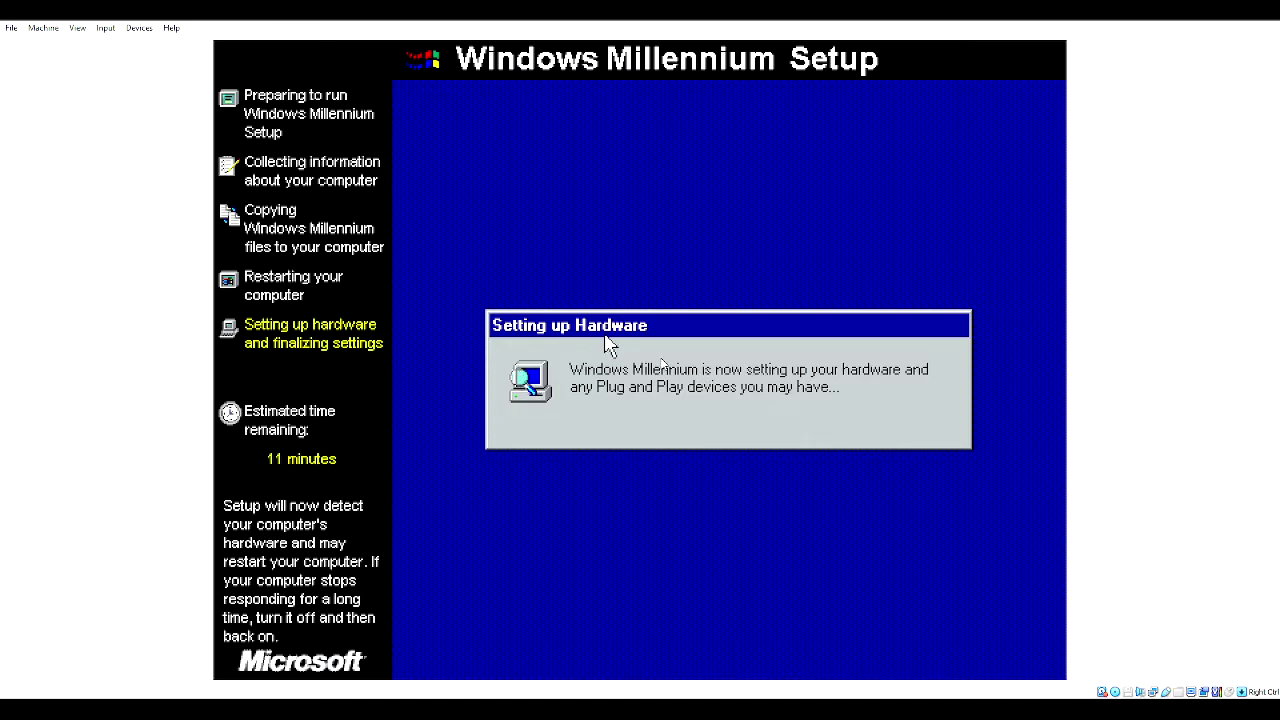
pyautogui.press('Return')
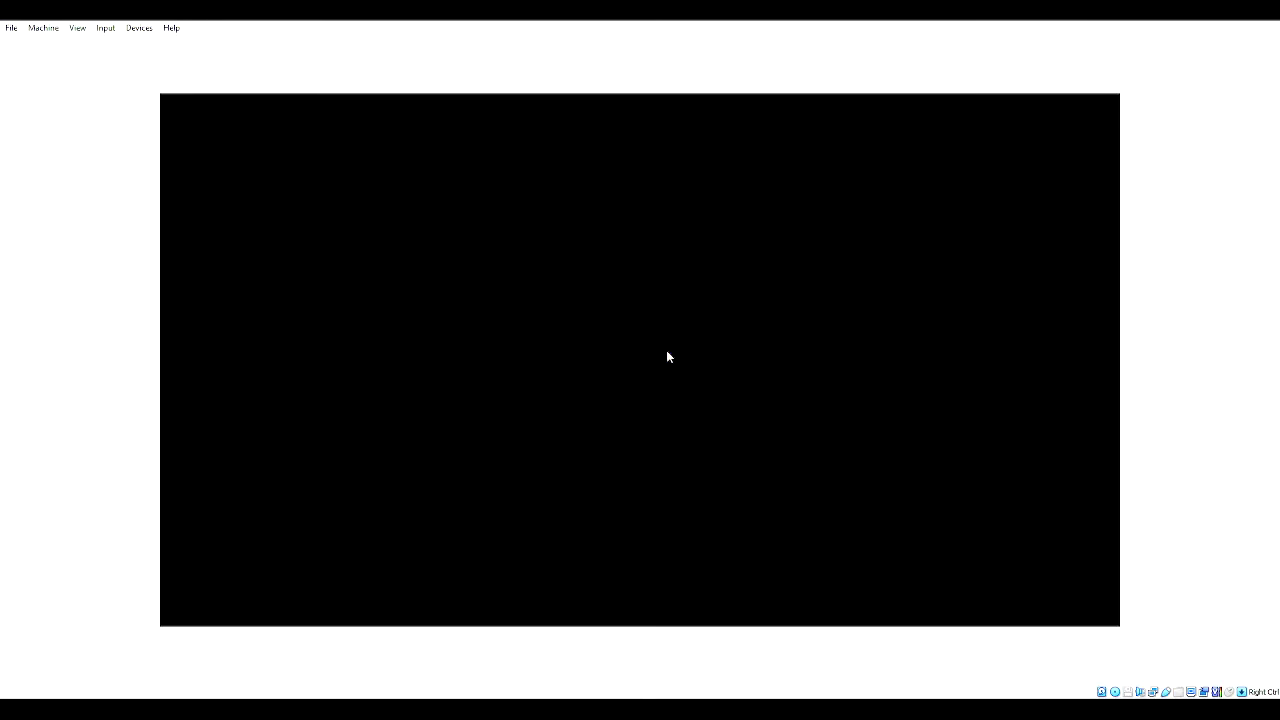
# - Continue past the DOS error prompt, then choose Restart Now once items are configured
pyautogui.press('Return')
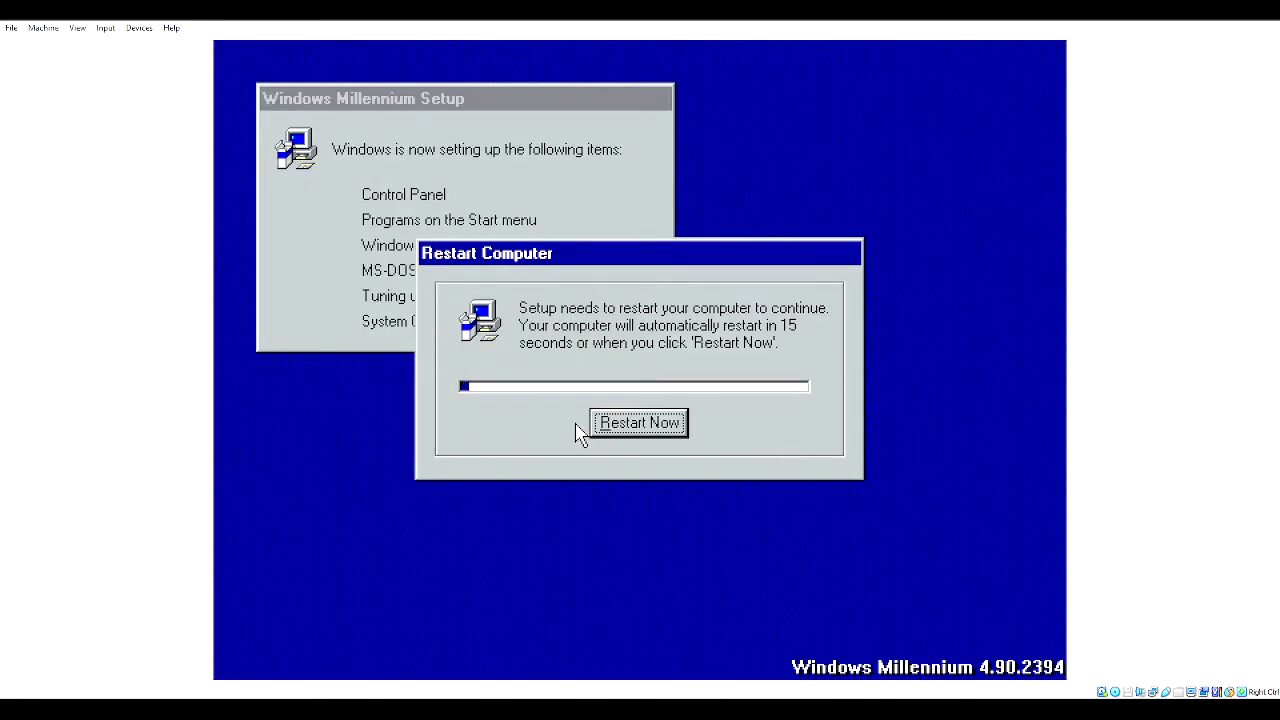
pyautogui.click(645, 425)
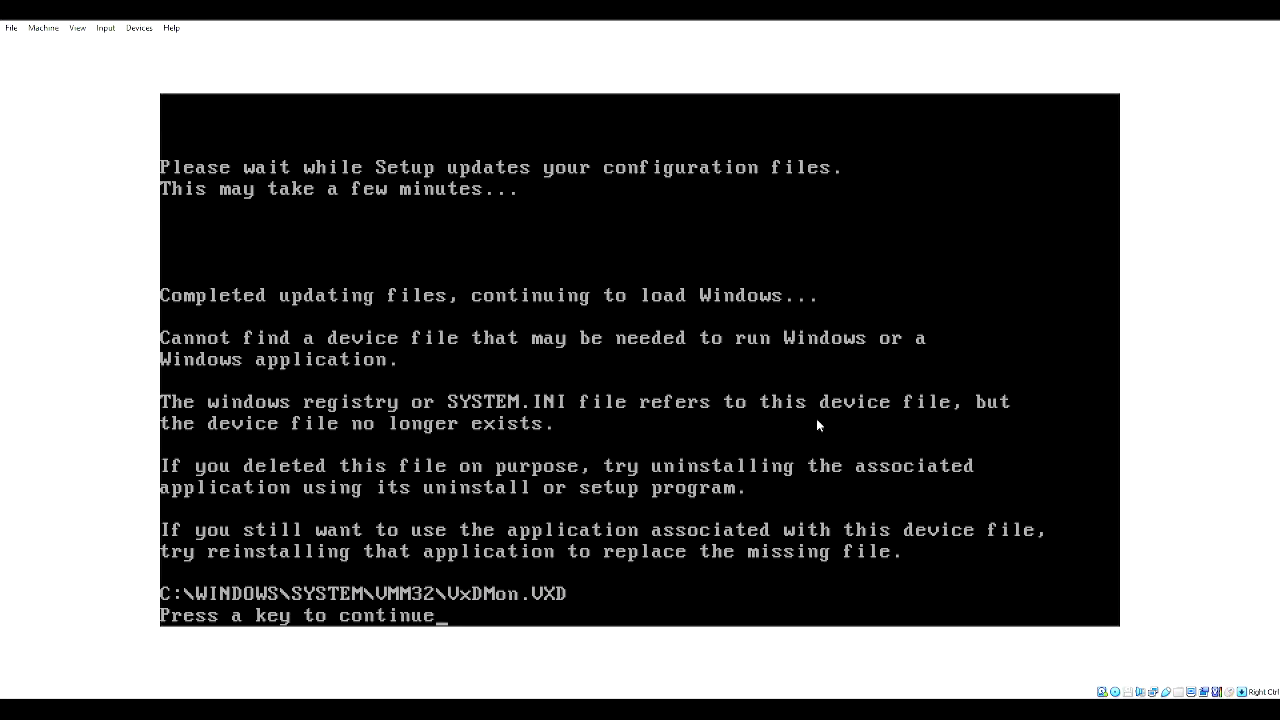
# - Dismiss the VxDMon.VXD error so Windows Me loads to its desktop
pyautogui.press('Return')
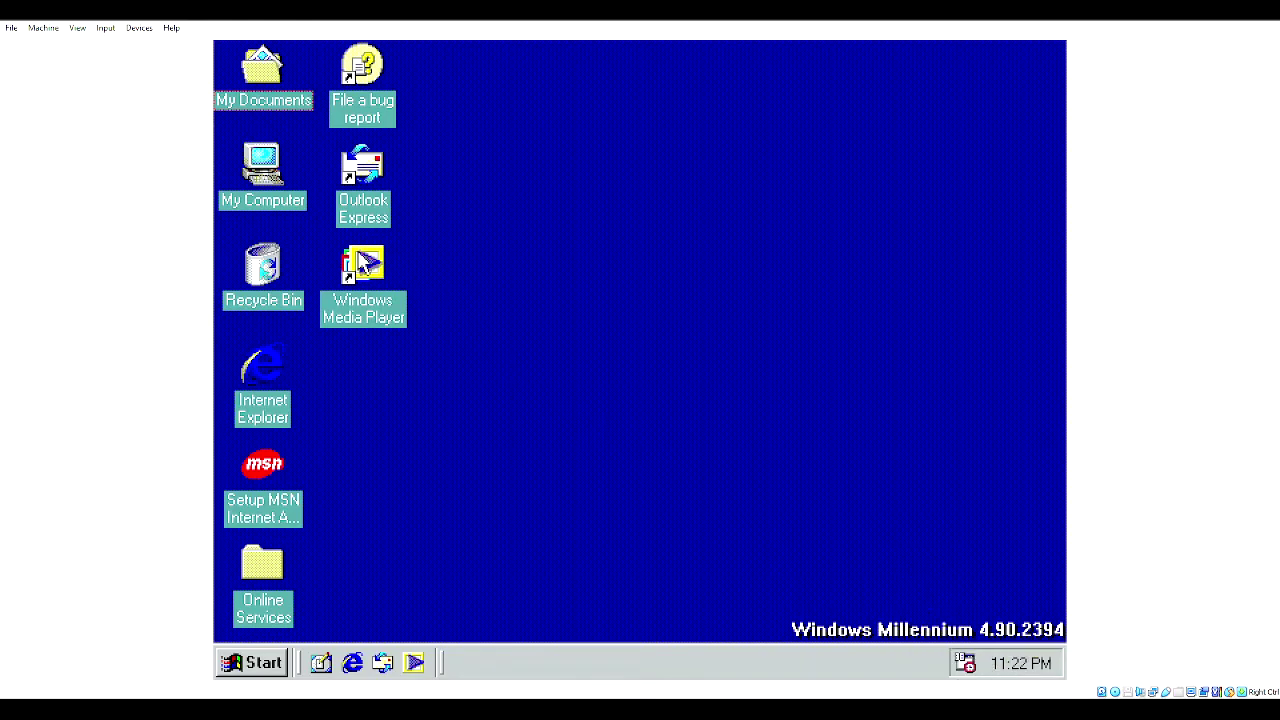
pyautogui.doubleClick(362, 264)
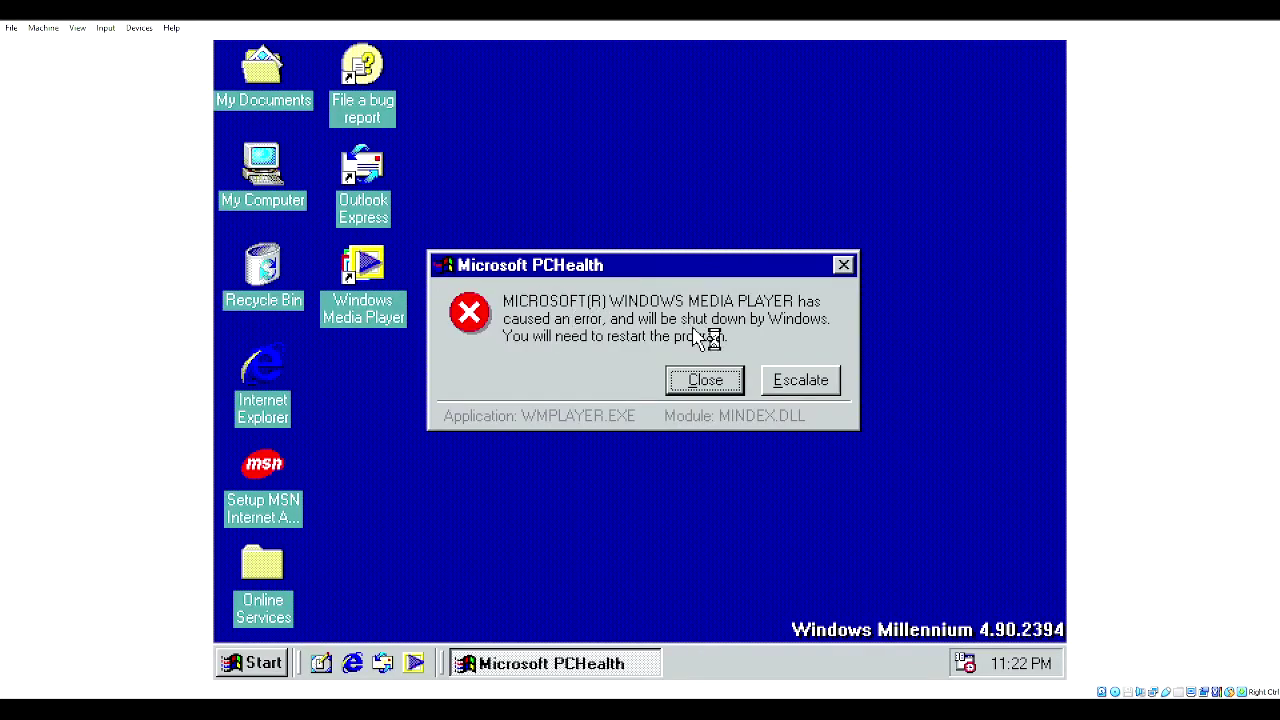
pyautogui.click(785, 380)
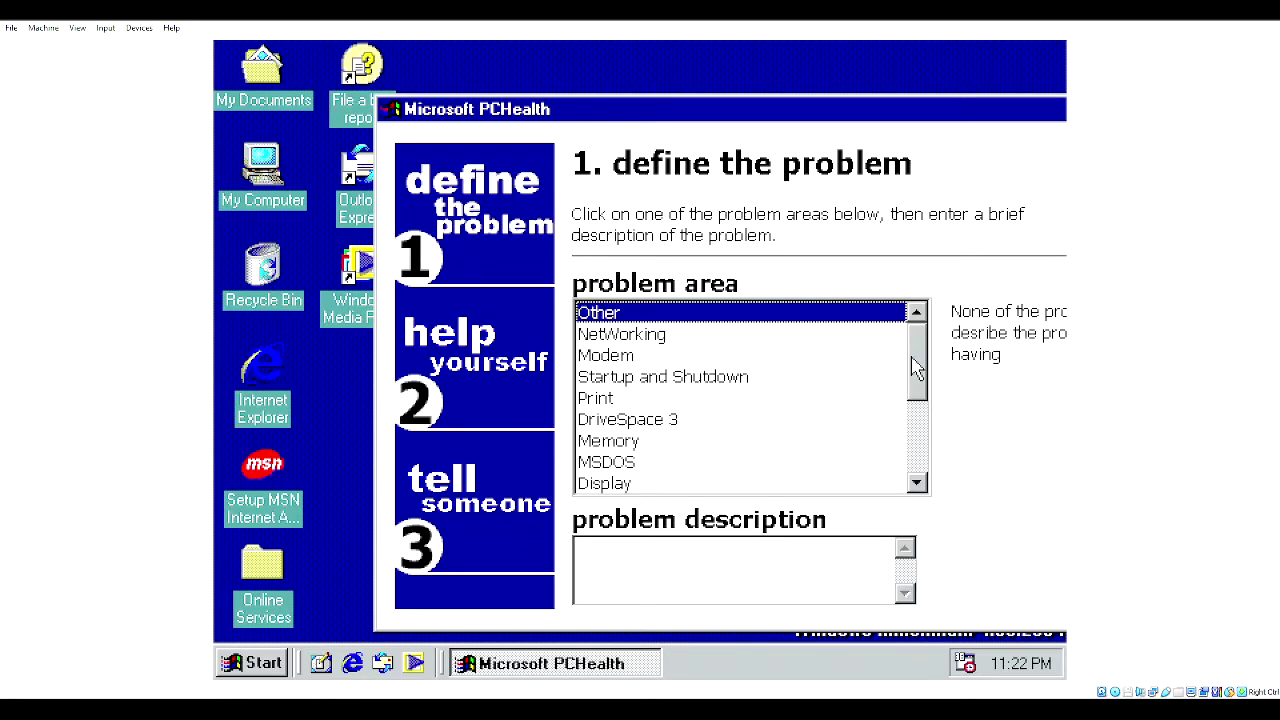
pyautogui.scroll(-1, 917, 366)
pyautogui.scroll(-2, 912, 430)
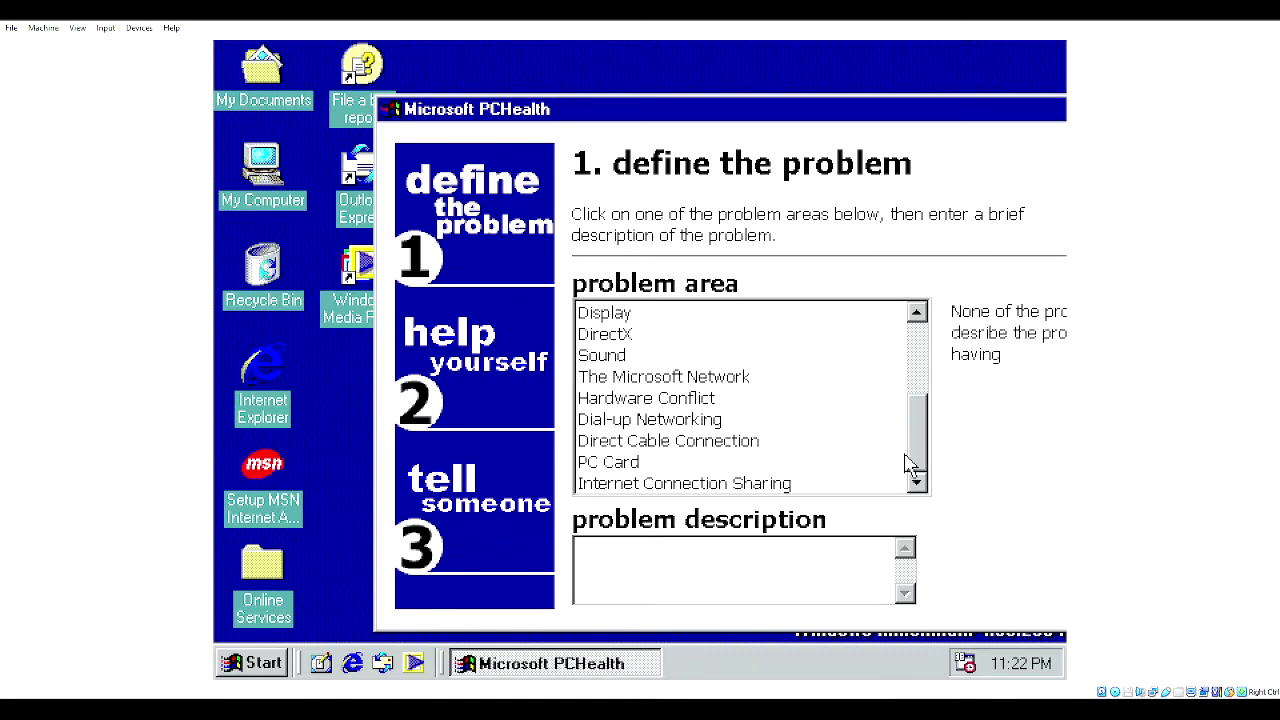
pyautogui.moveTo(724, 99); pyautogui.dragTo(612, 104)
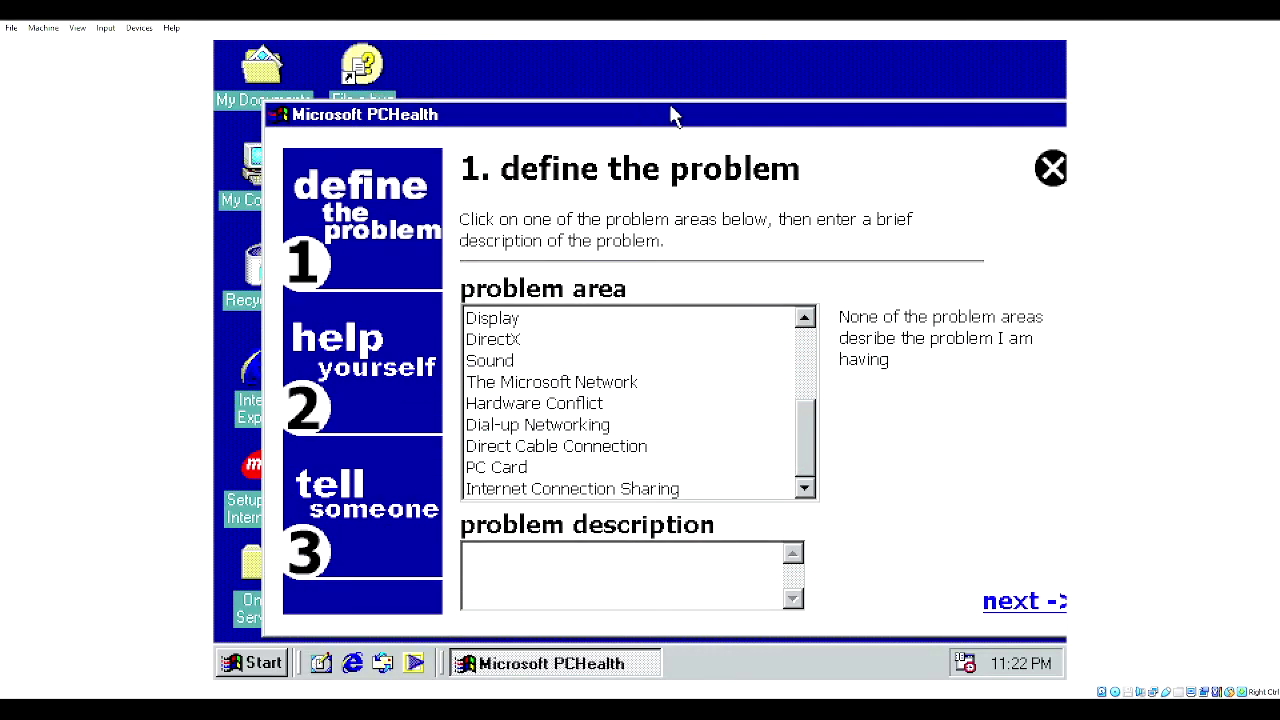
pyautogui.click(1051, 180)
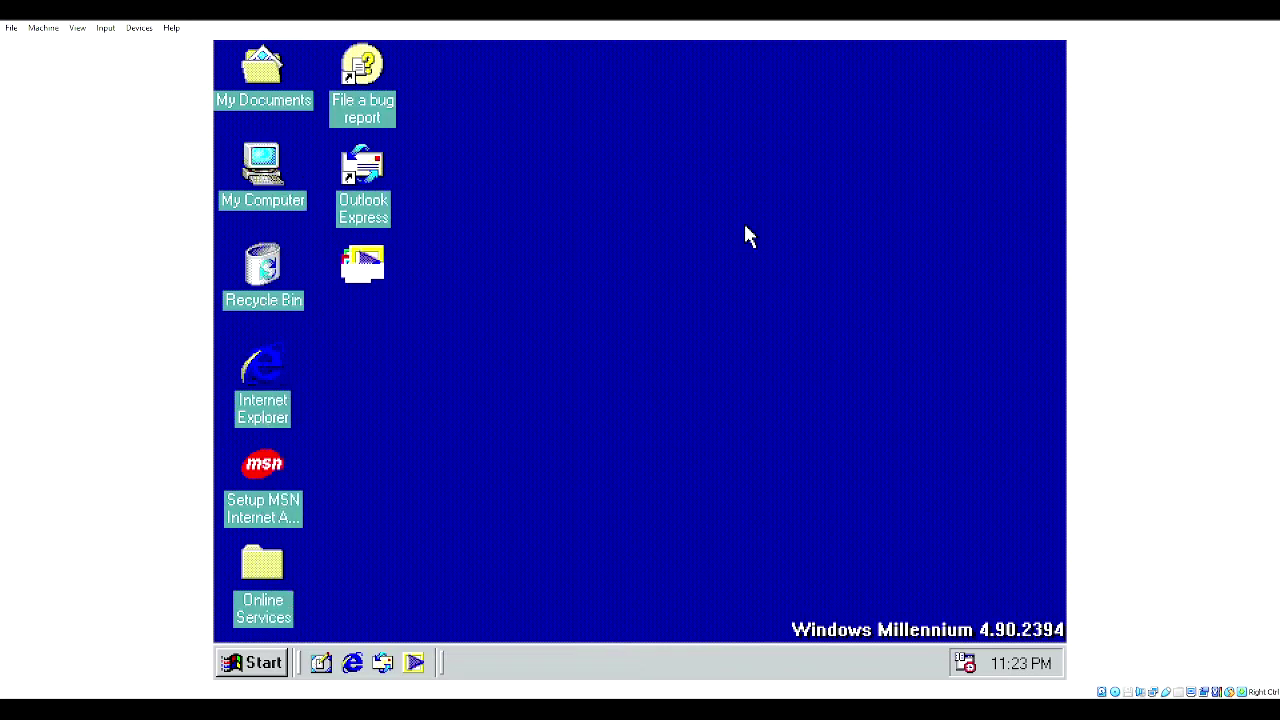
# - Open Date/Time Properties from Control Panel, showing 15 March 1999 and Pacific Time
pyautogui.click(254, 663)
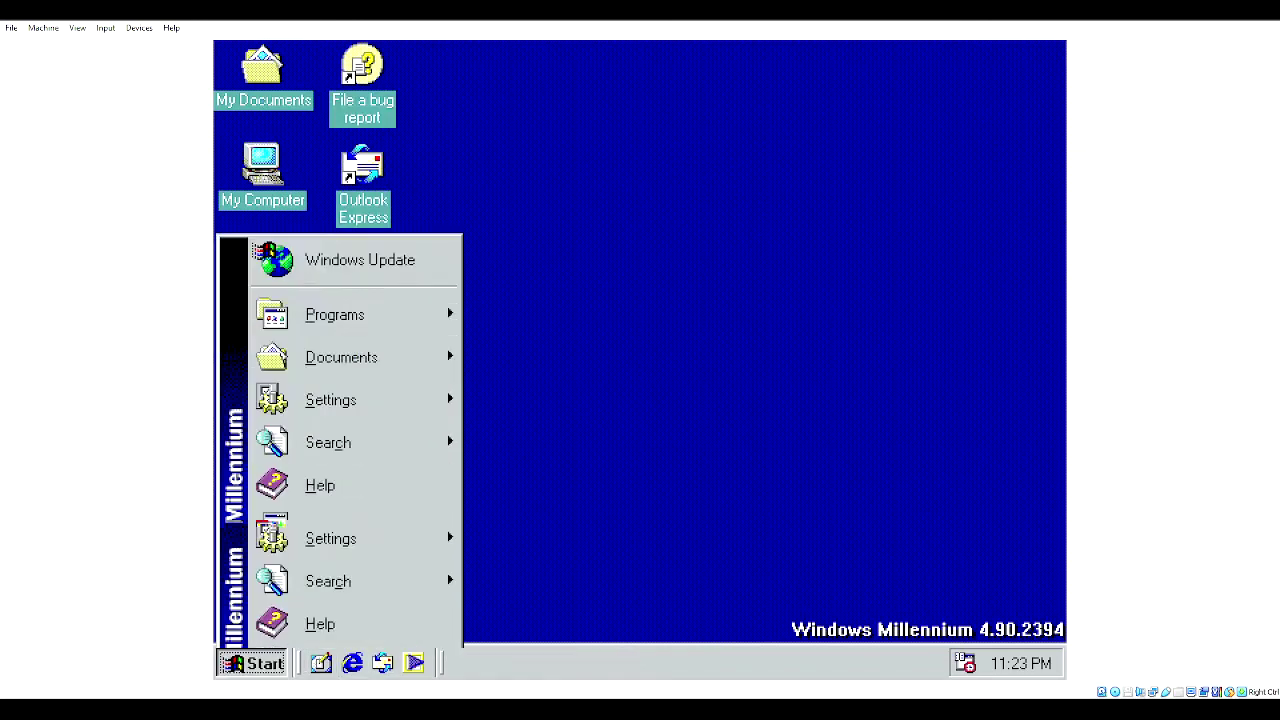
pyautogui.moveTo(330, 400)
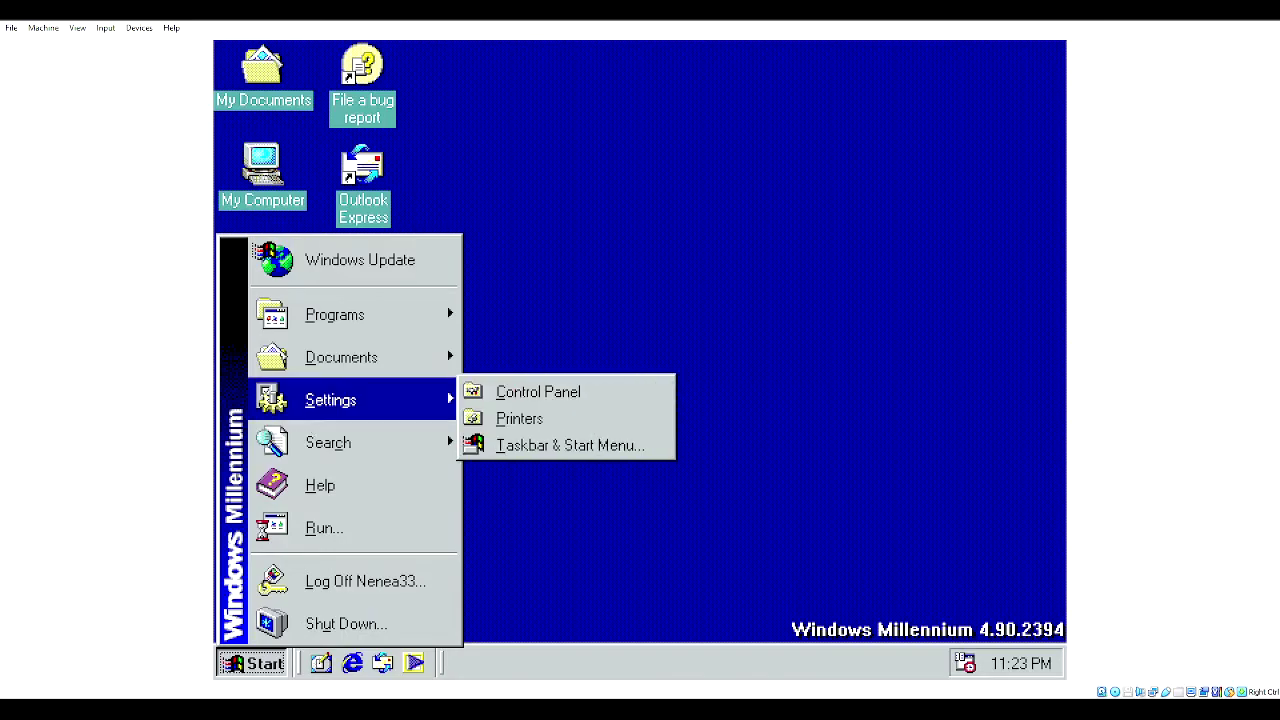
pyautogui.click(500, 395)
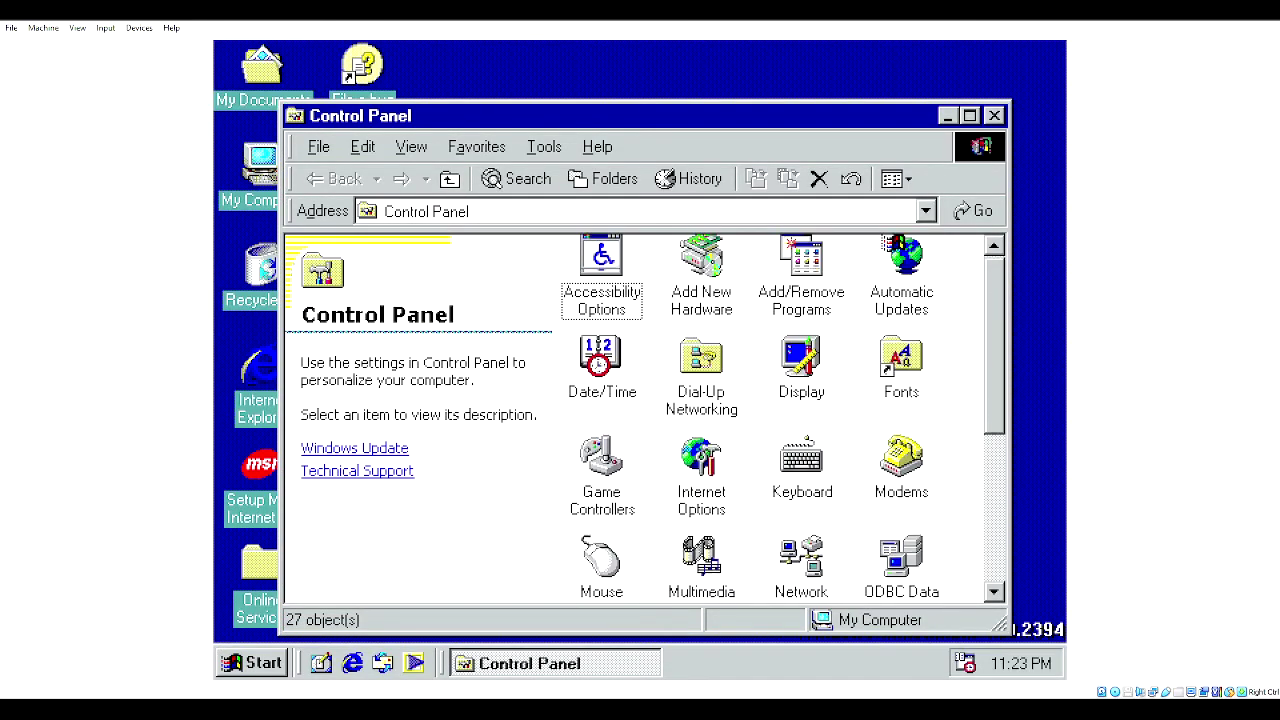
pyautogui.scroll(-3, 994, 300)
pyautogui.scroll(-2, 996, 471)
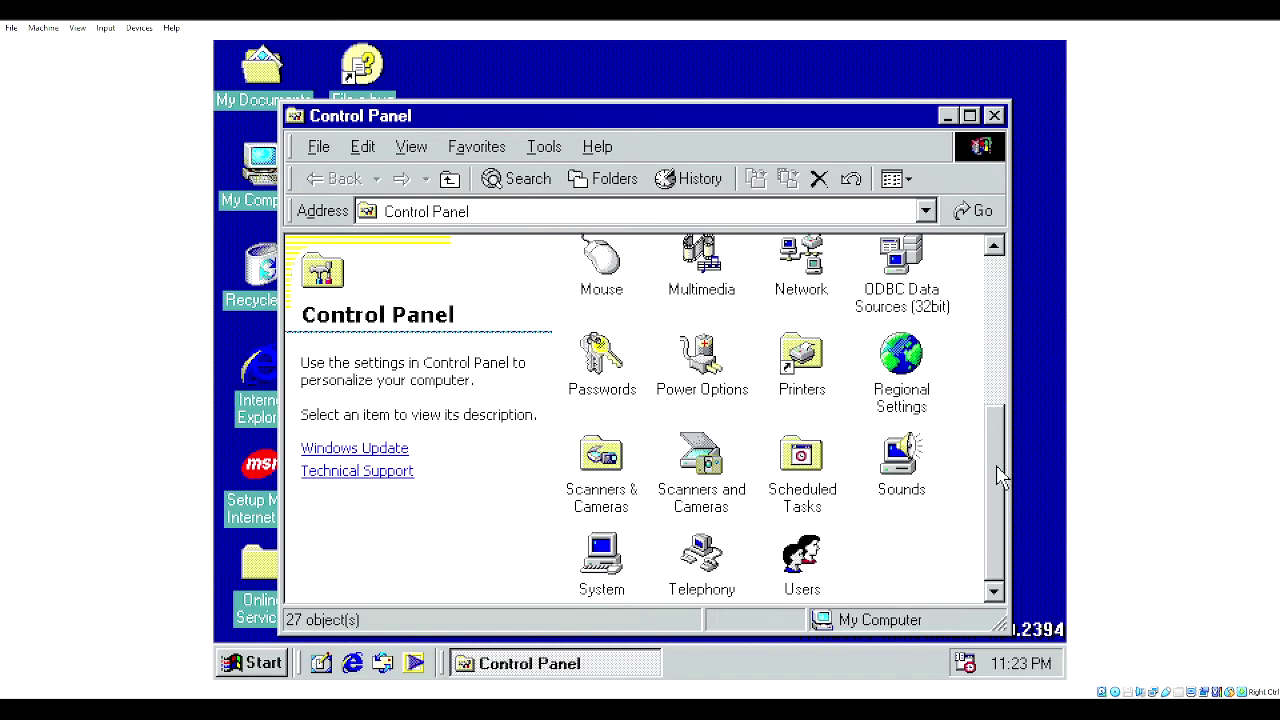
pyautogui.scroll(5, 968, 316)
pyautogui.scroll(1, 968, 300)
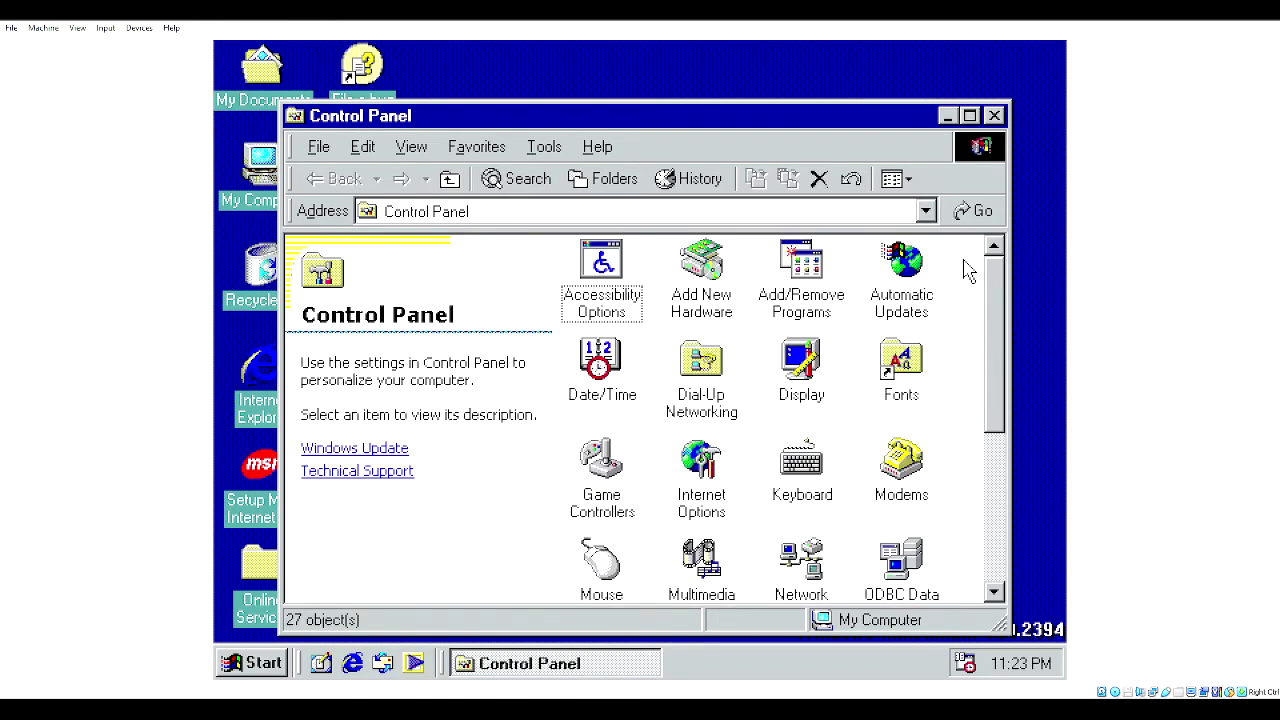
pyautogui.click(604, 396)
pyautogui.doubleClick(604, 393)
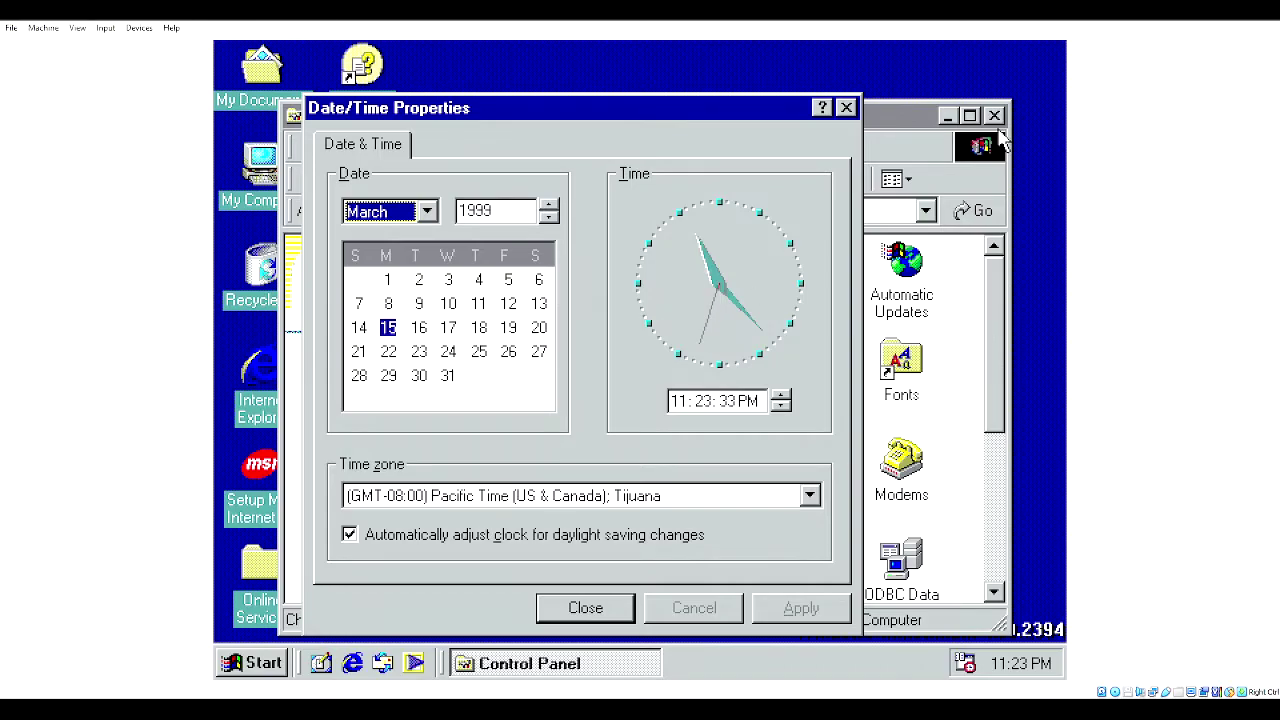
# - Close Control Panel, move Date/Time Properties to the right, and open My Computer
pyautogui.click(994, 115)
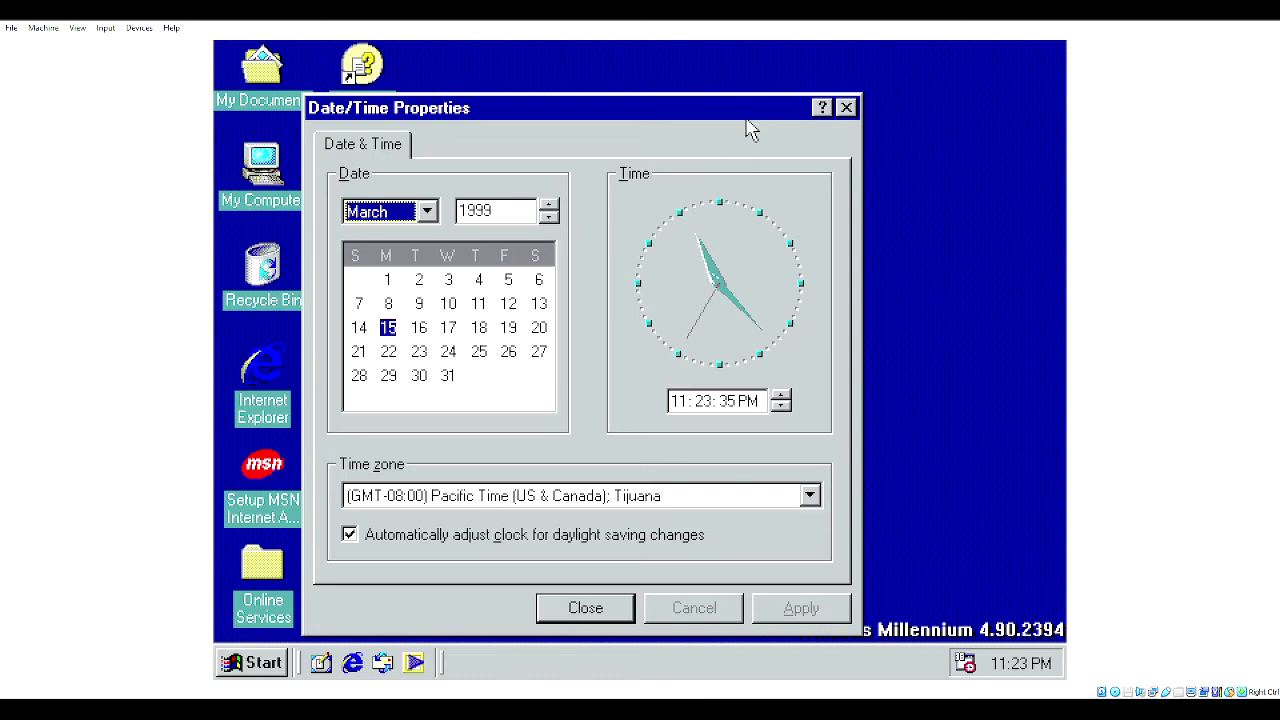
pyautogui.moveTo(729, 114); pyautogui.dragTo(866, 109)
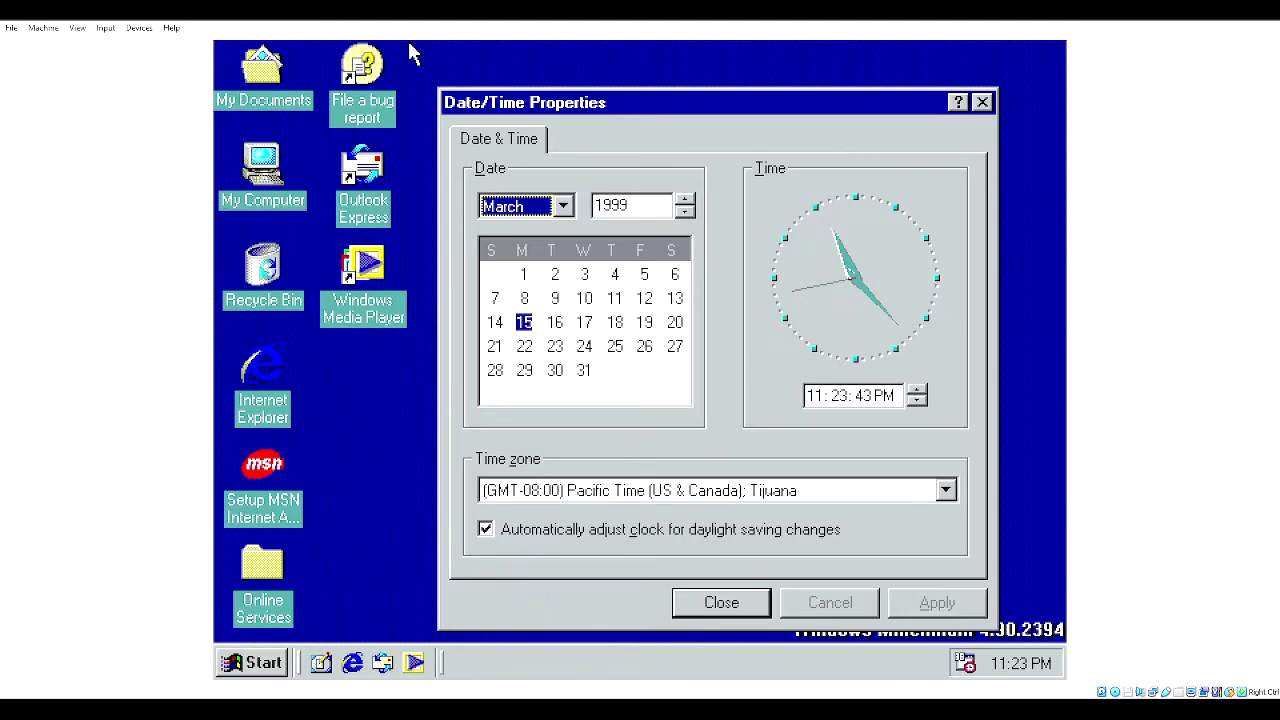
pyautogui.doubleClick(242, 183)
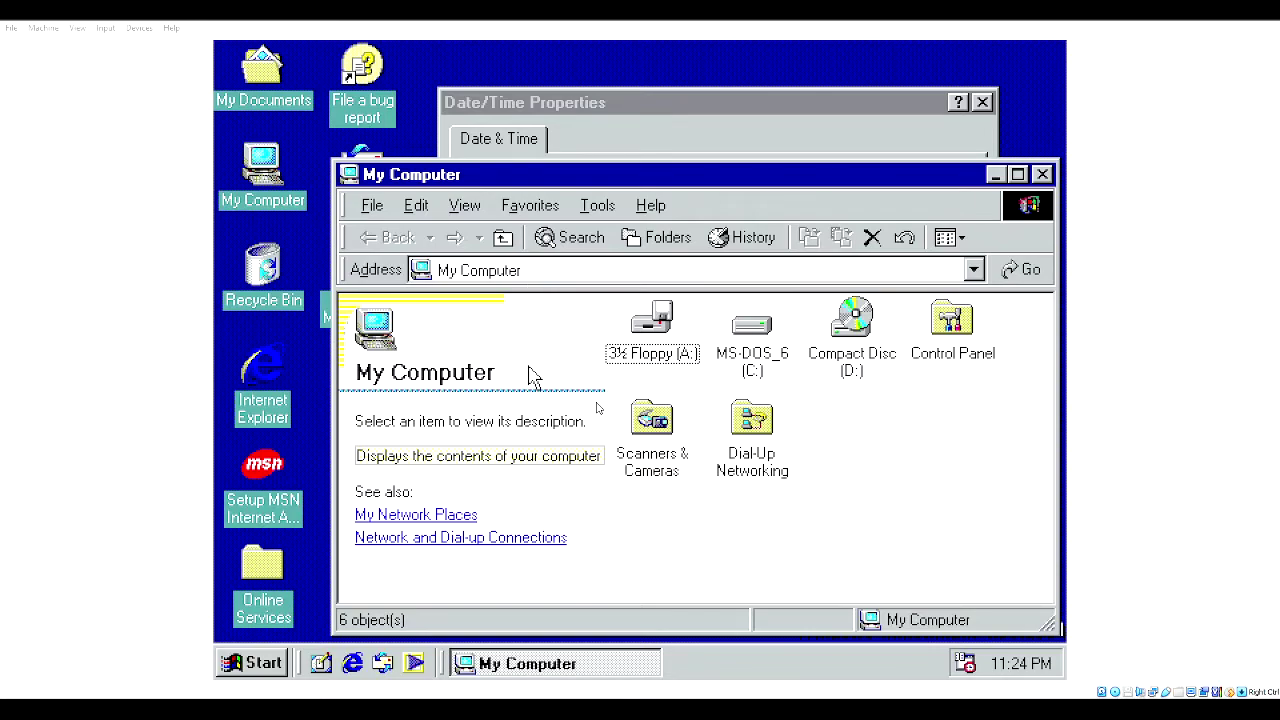
# - Open drive MS-DOS_6 (C:) and open its 'version' text file in Notepad
pyautogui.click(779, 378)
pyautogui.doubleClick(758, 345)
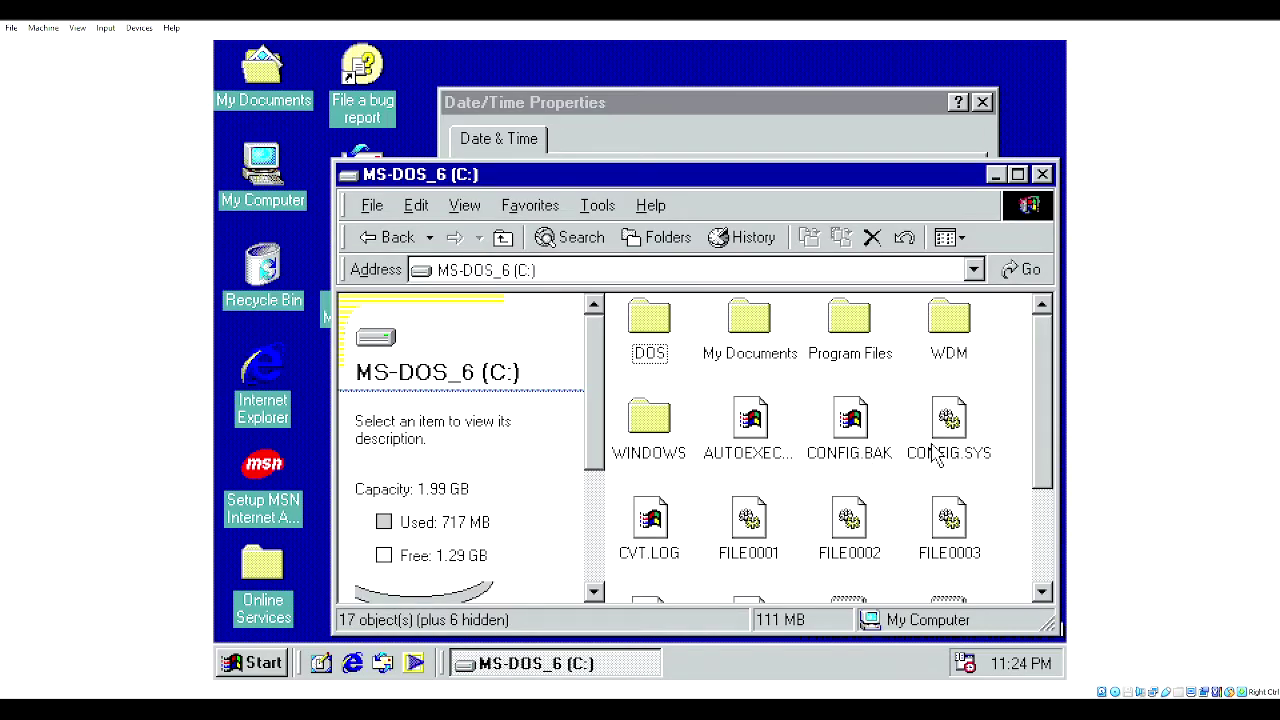
pyautogui.click(945, 445)
pyautogui.scroll(-1, 955, 440)
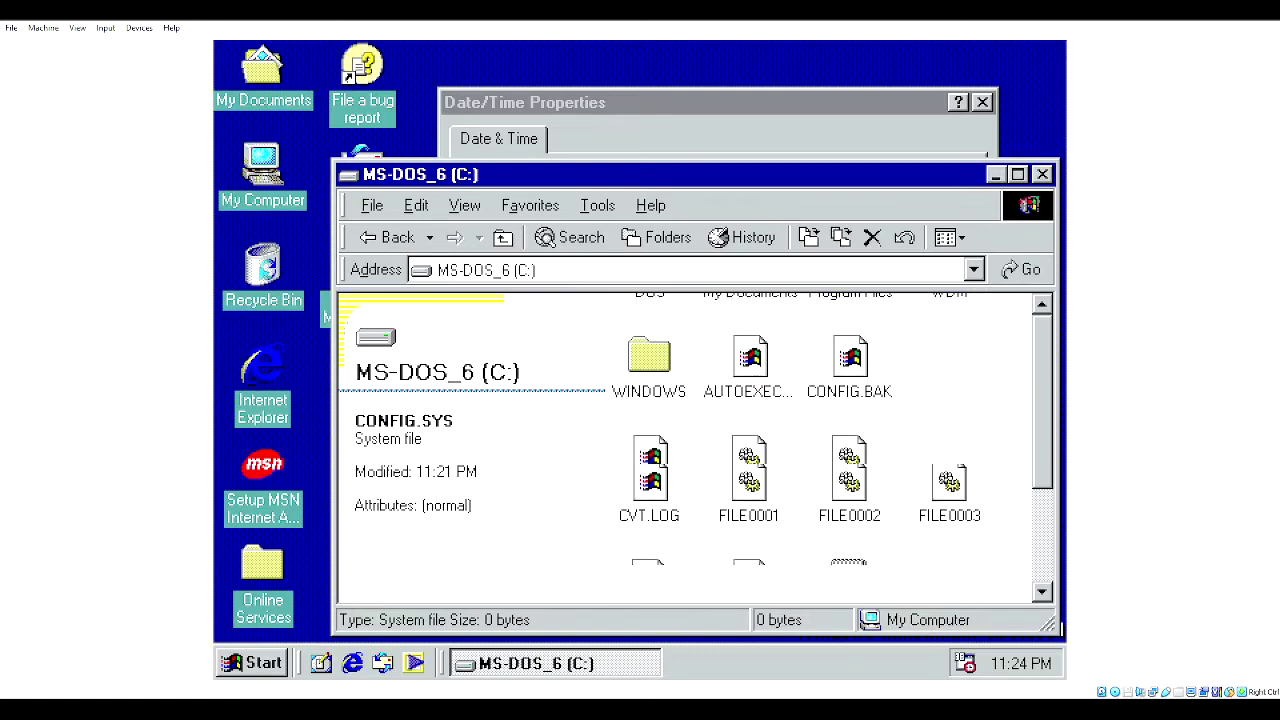
pyautogui.doubleClick(948, 556)
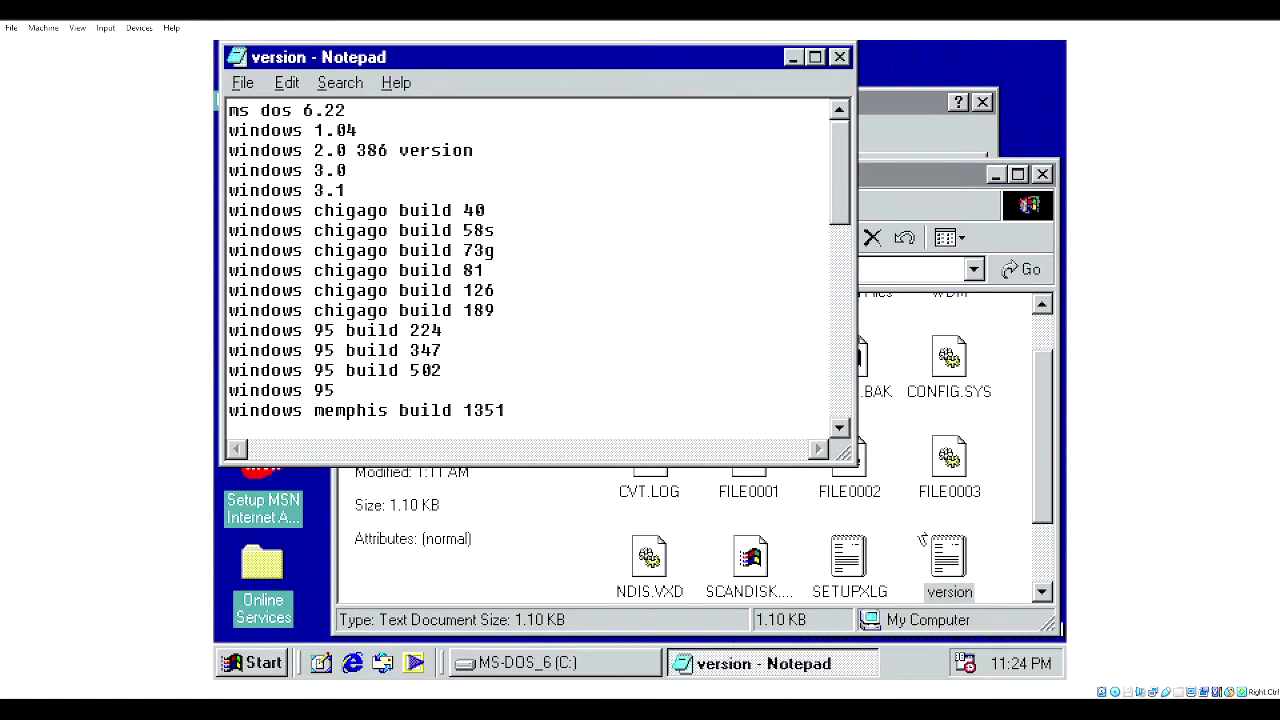
# - Add a new 'windows me build' line after the last entry of the version list
pyautogui.moveTo(845, 175); pyautogui.dragTo(812, 470)
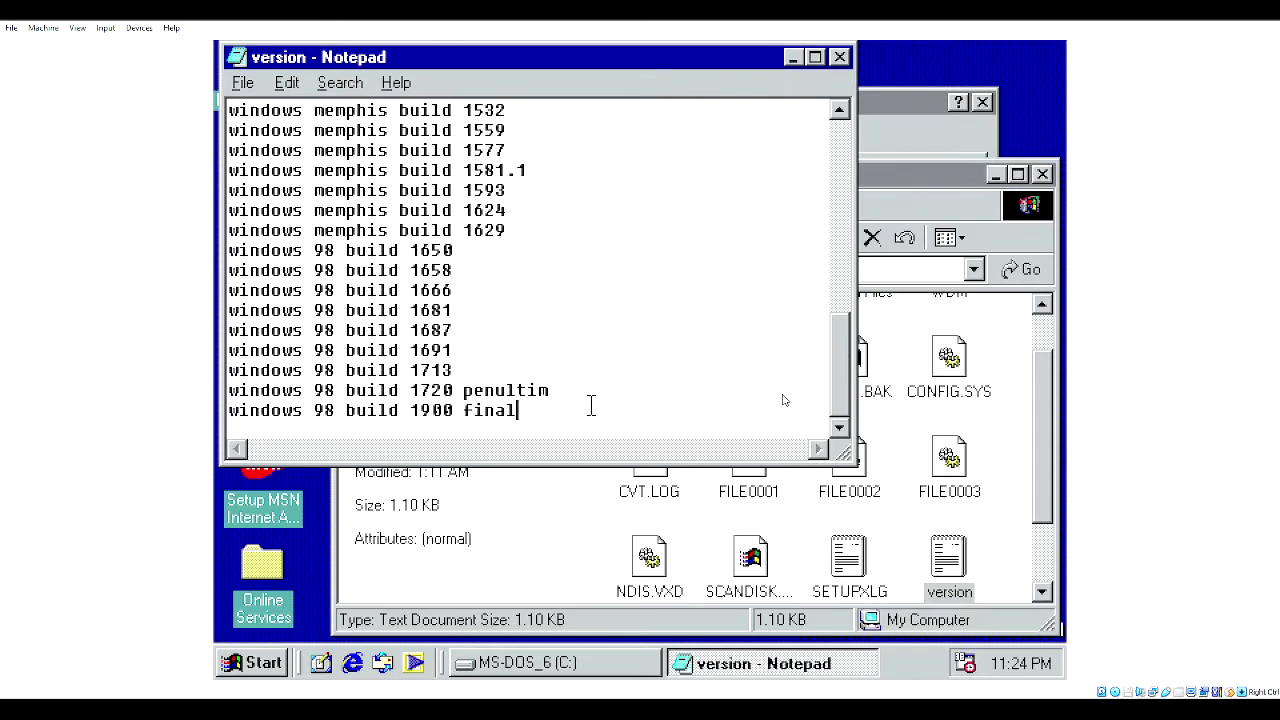
pyautogui.press('Return')
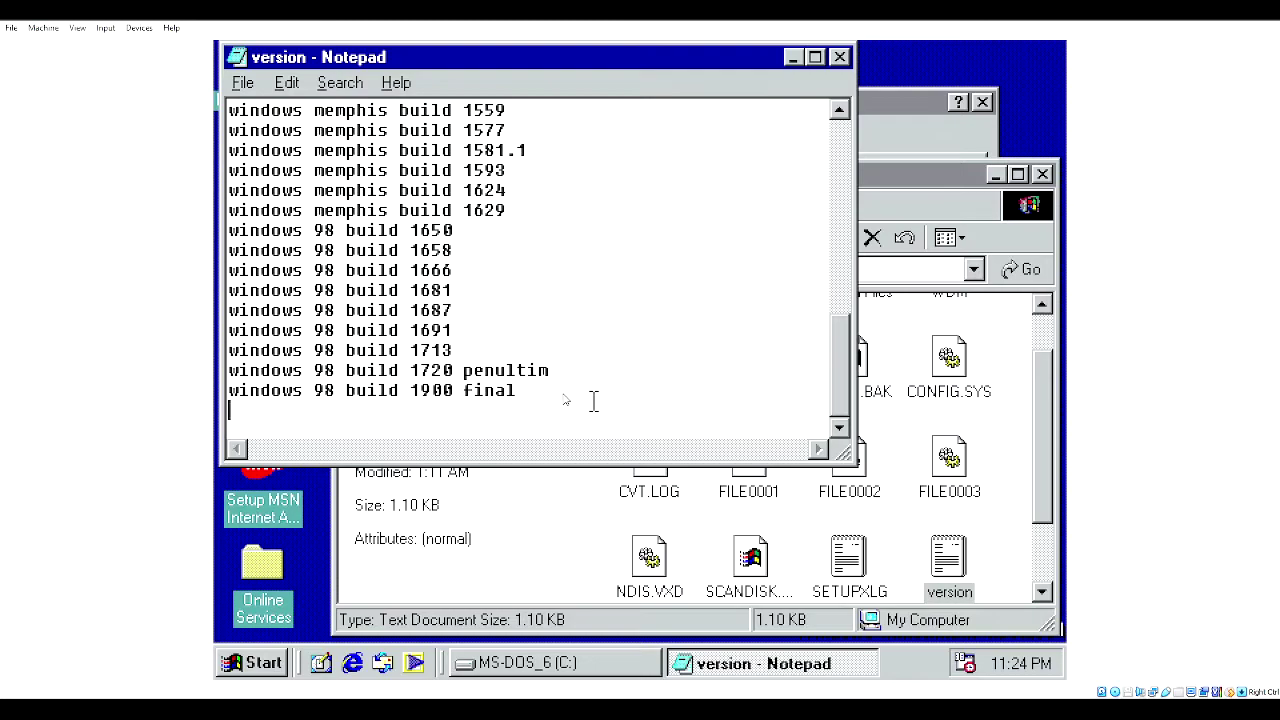
pyautogui.write('windows me b')
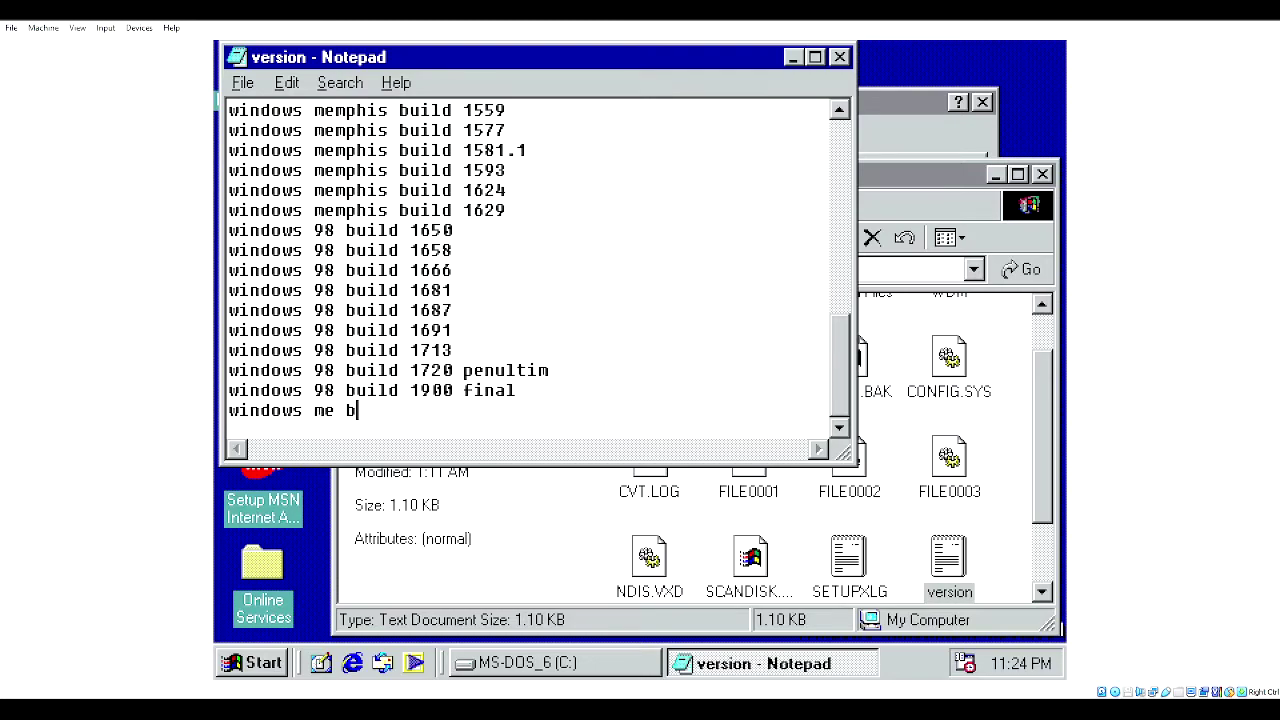
pyautogui.write('uild 2352')
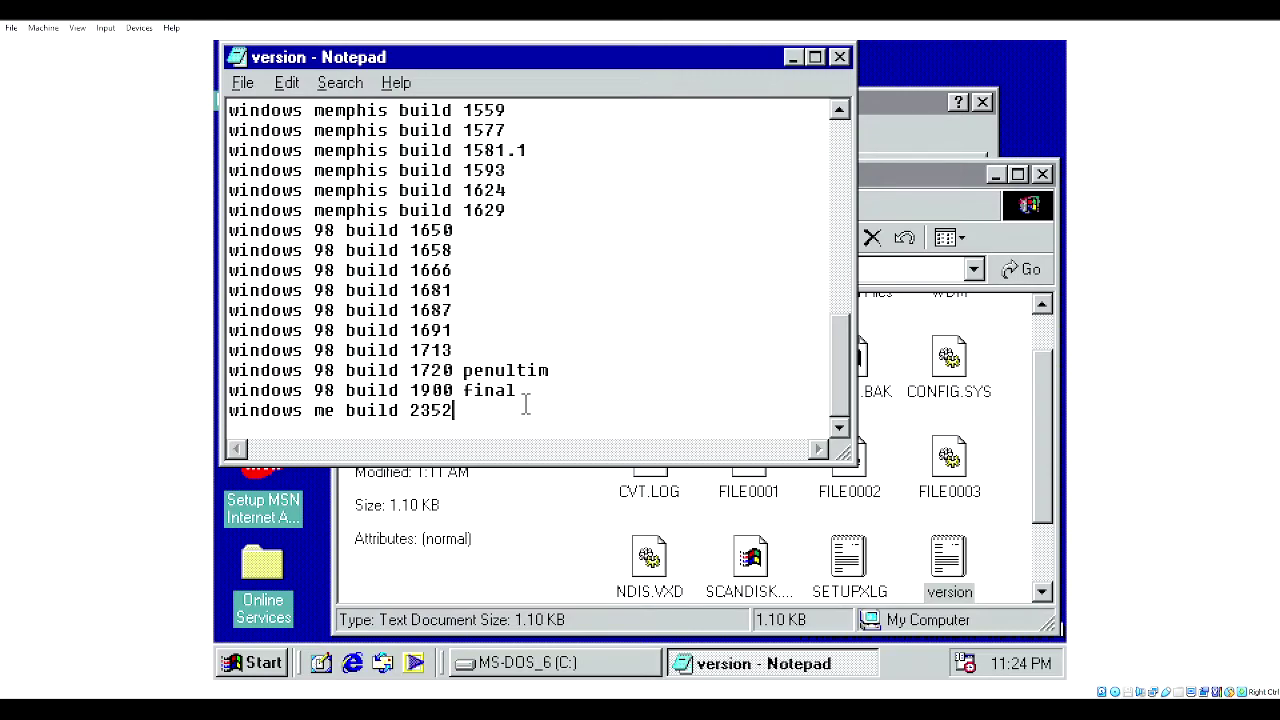
pyautogui.press('BackSpace')
pyautogui.press('BackSpace')
pyautogui.write('32.2')
pyautogui.press('Return')
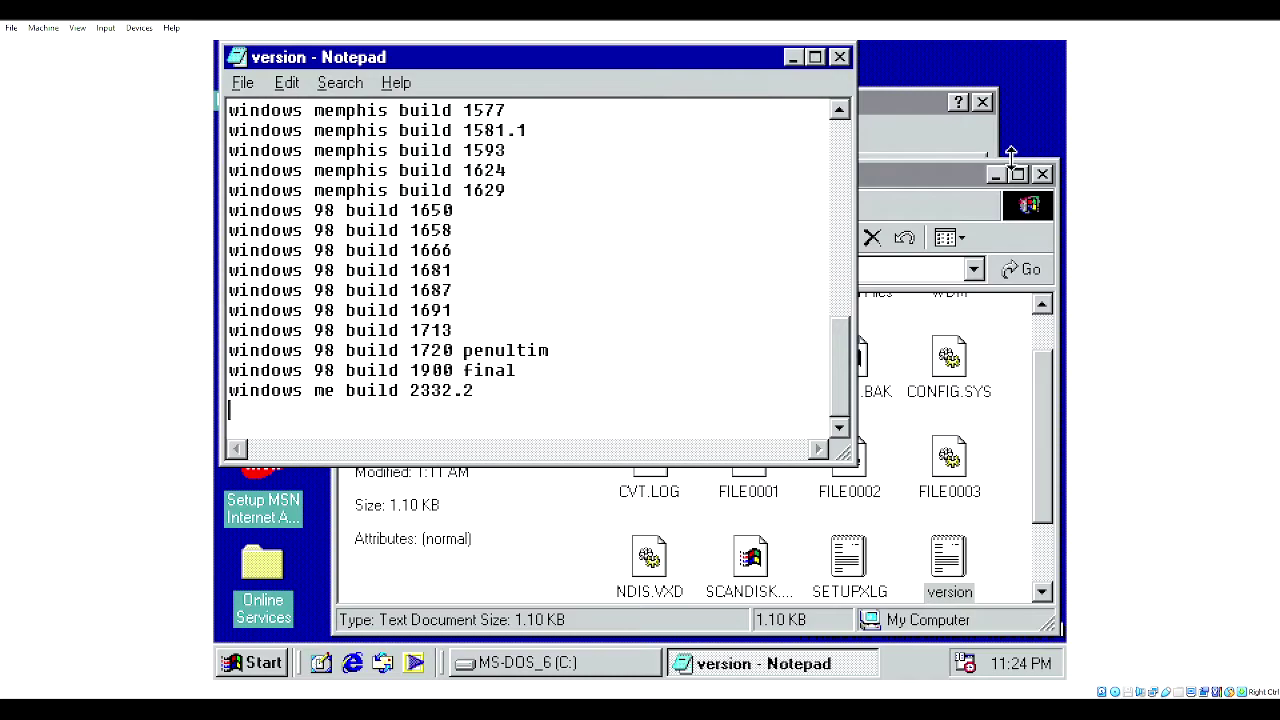
# - Add the line 'windows me build 2348', correcting the mistyped digits
pyautogui.moveTo(978, 178); pyautogui.dragTo(946, 166)
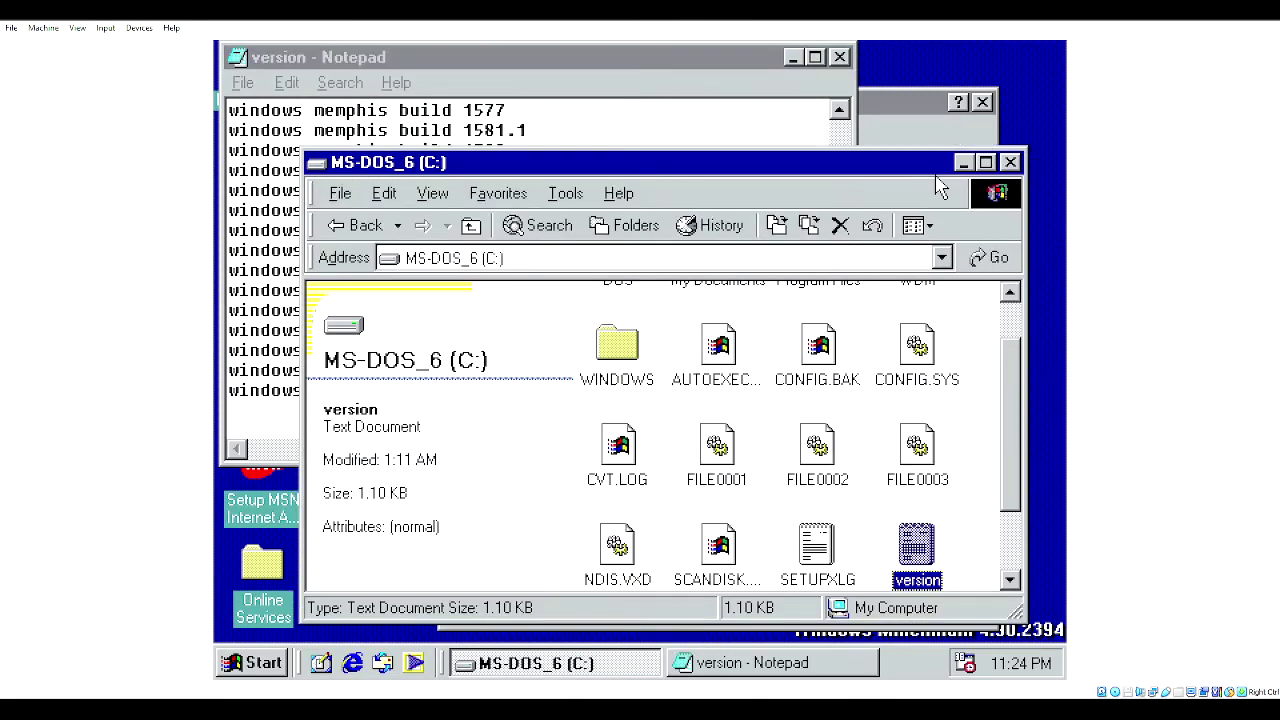
pyautogui.click(440, 80)
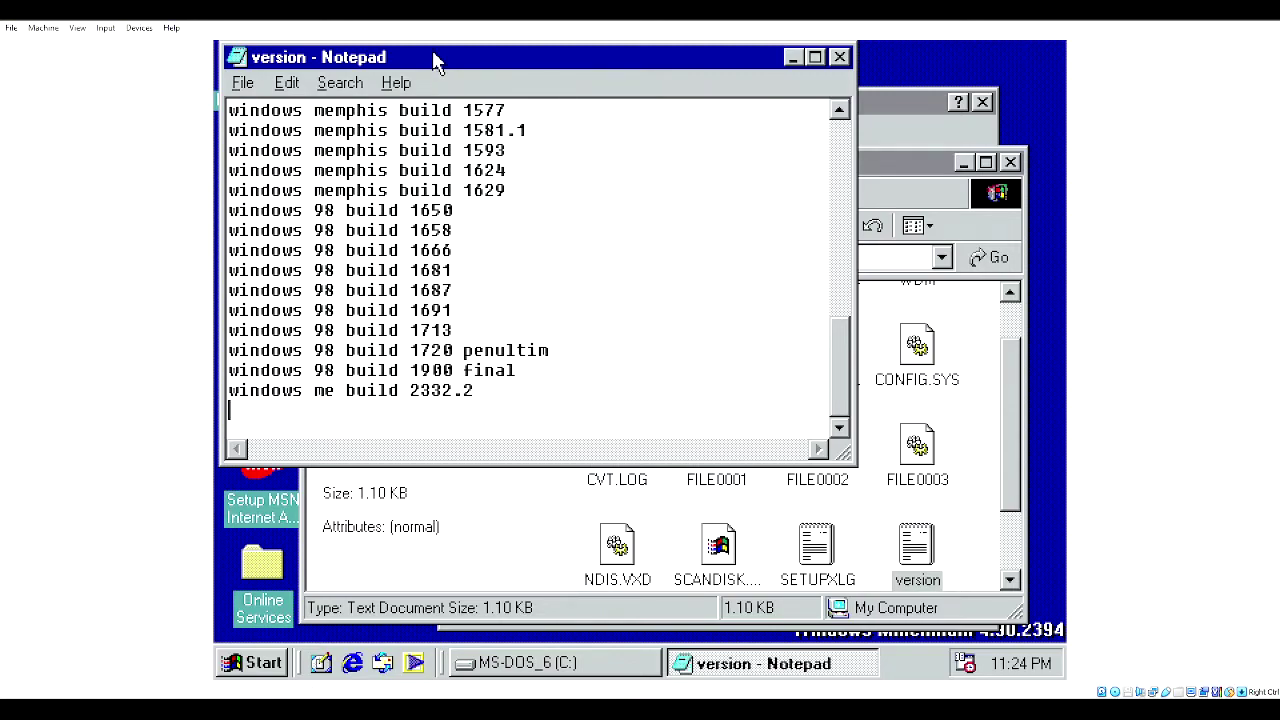
pyautogui.write('windows me')
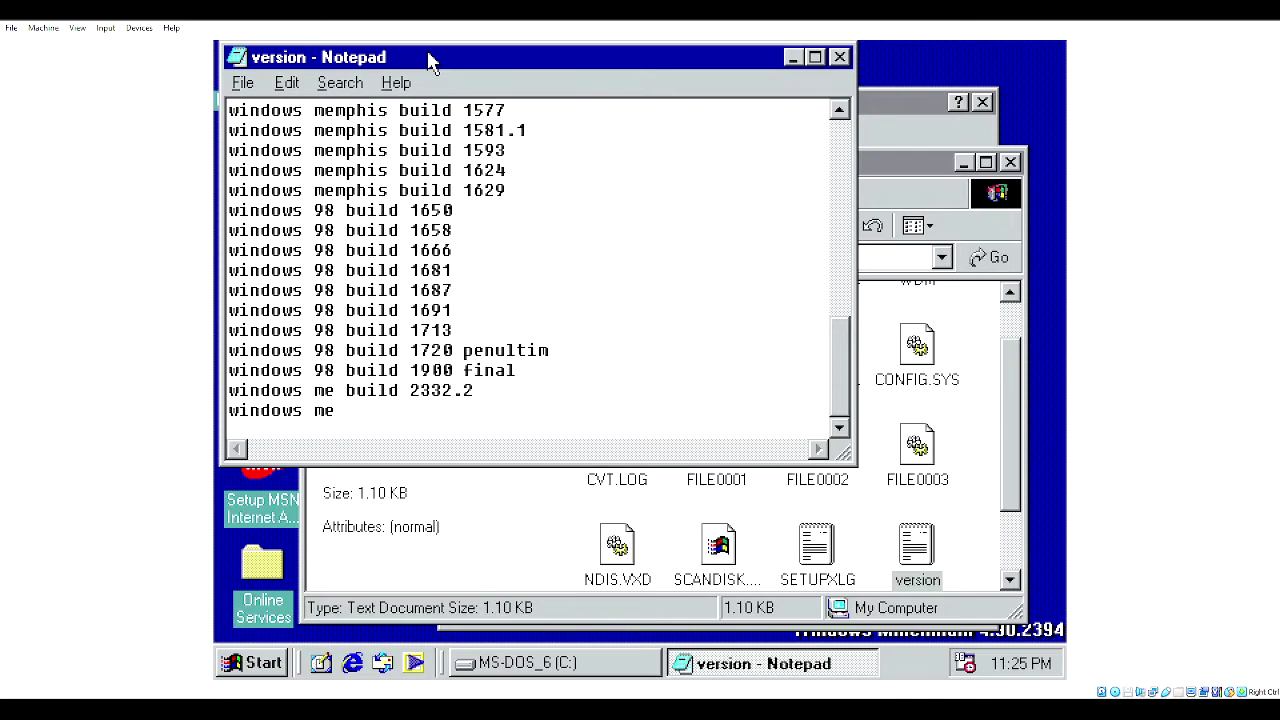
pyautogui.write(' build 2498')
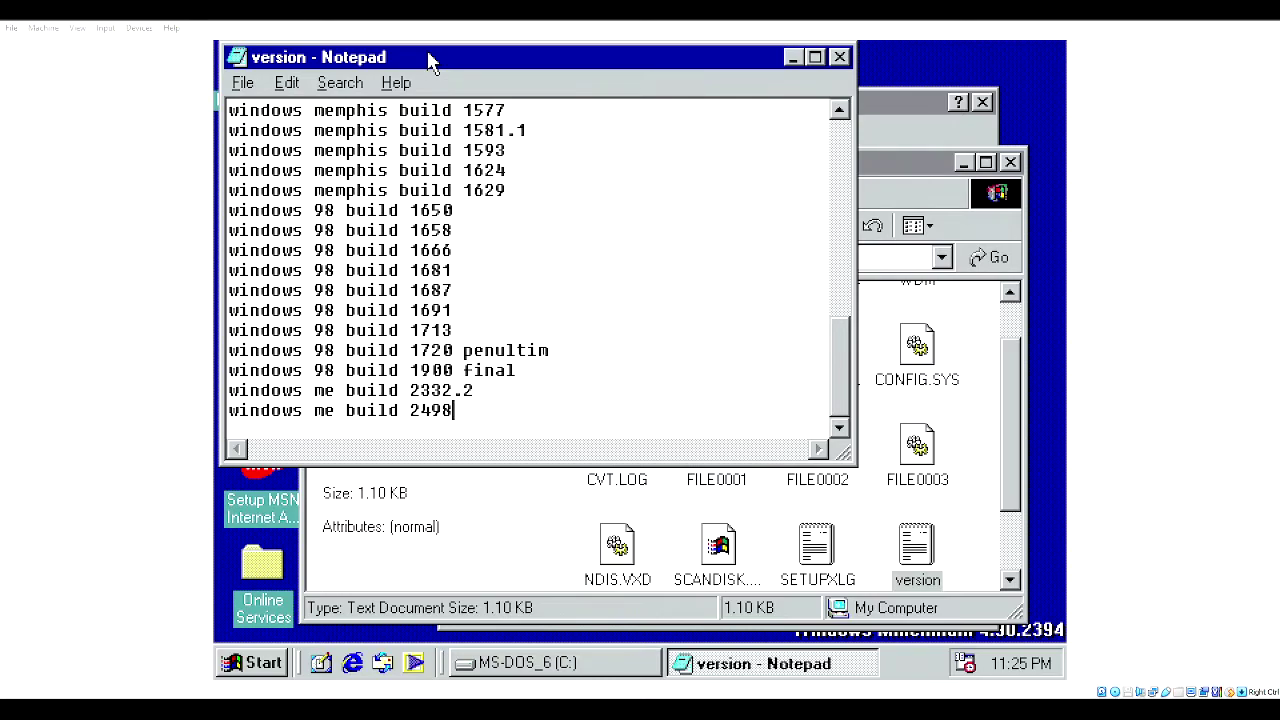
pyautogui.press('BackSpace')
pyautogui.press('BackSpace')
pyautogui.press('BackSpace')
pyautogui.write('348')
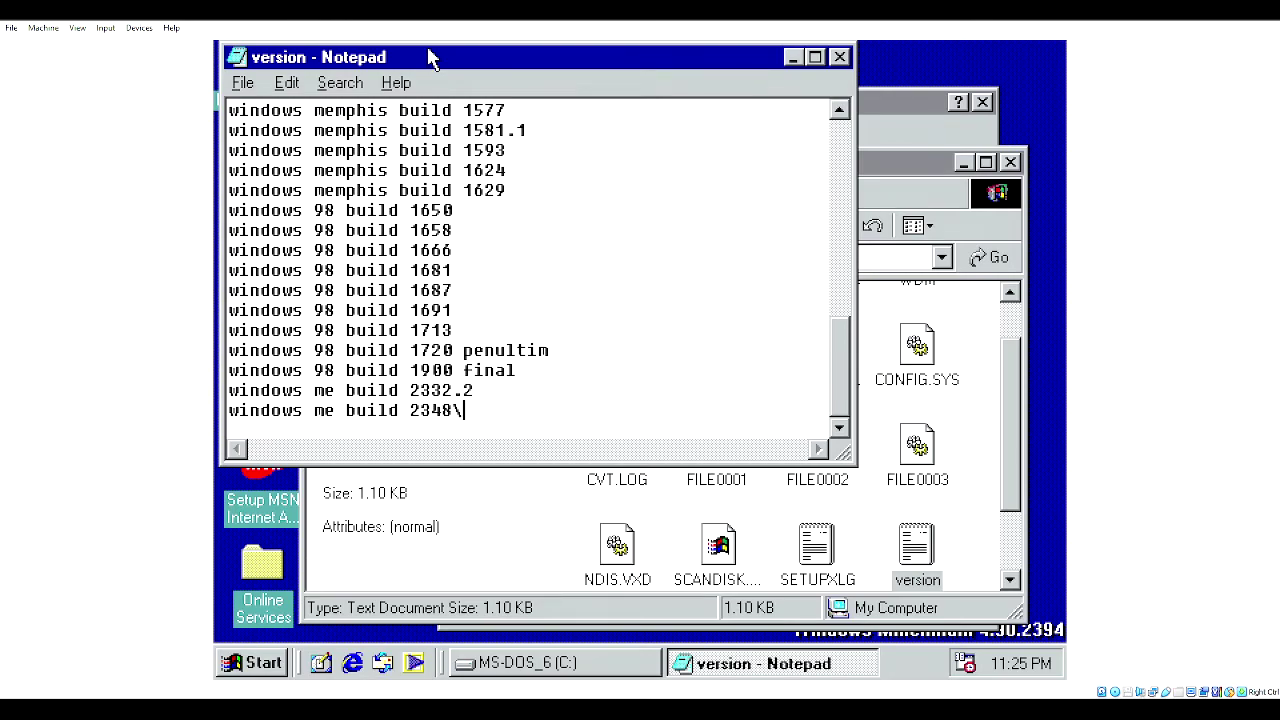
pyautogui.press('Return')
# - Add the line 'windows me build 2358'
pyautogui.write('windows')
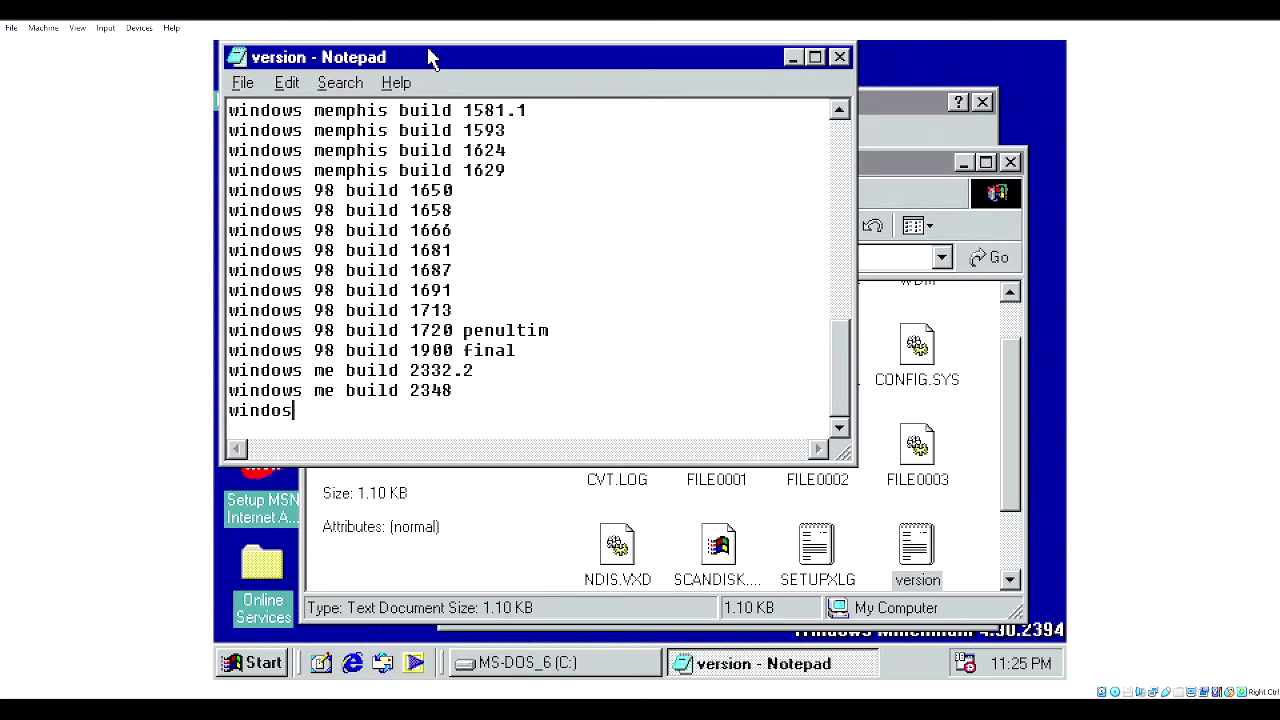
pyautogui.press('BackSpace')
pyautogui.write('ws me build/')
pyautogui.press('BackSpace')
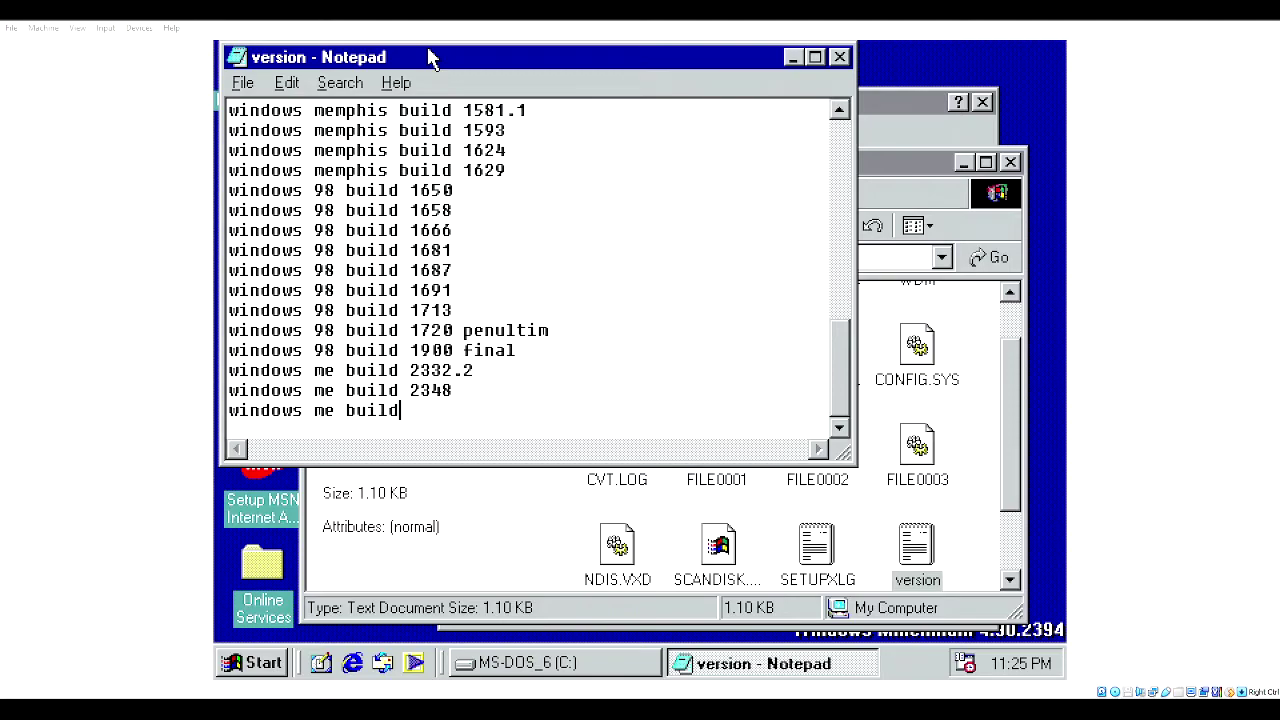
pyautogui.write('2358')
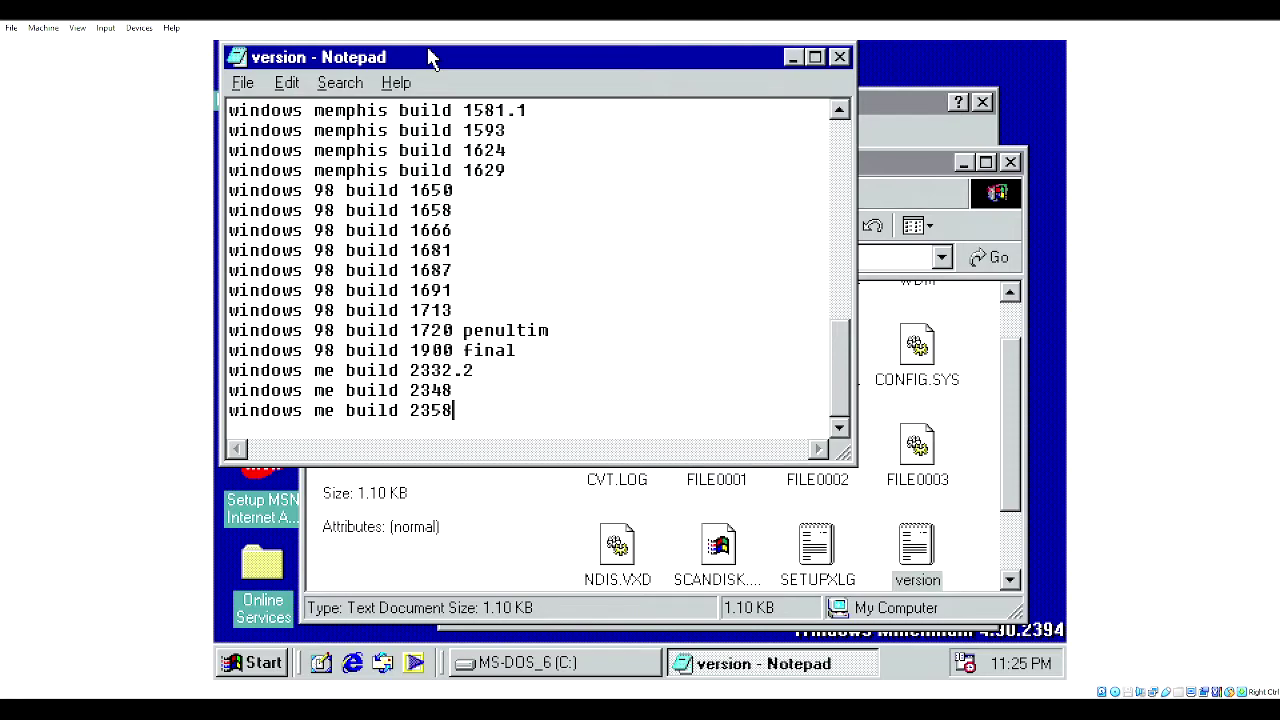
pyautogui.press('Return')
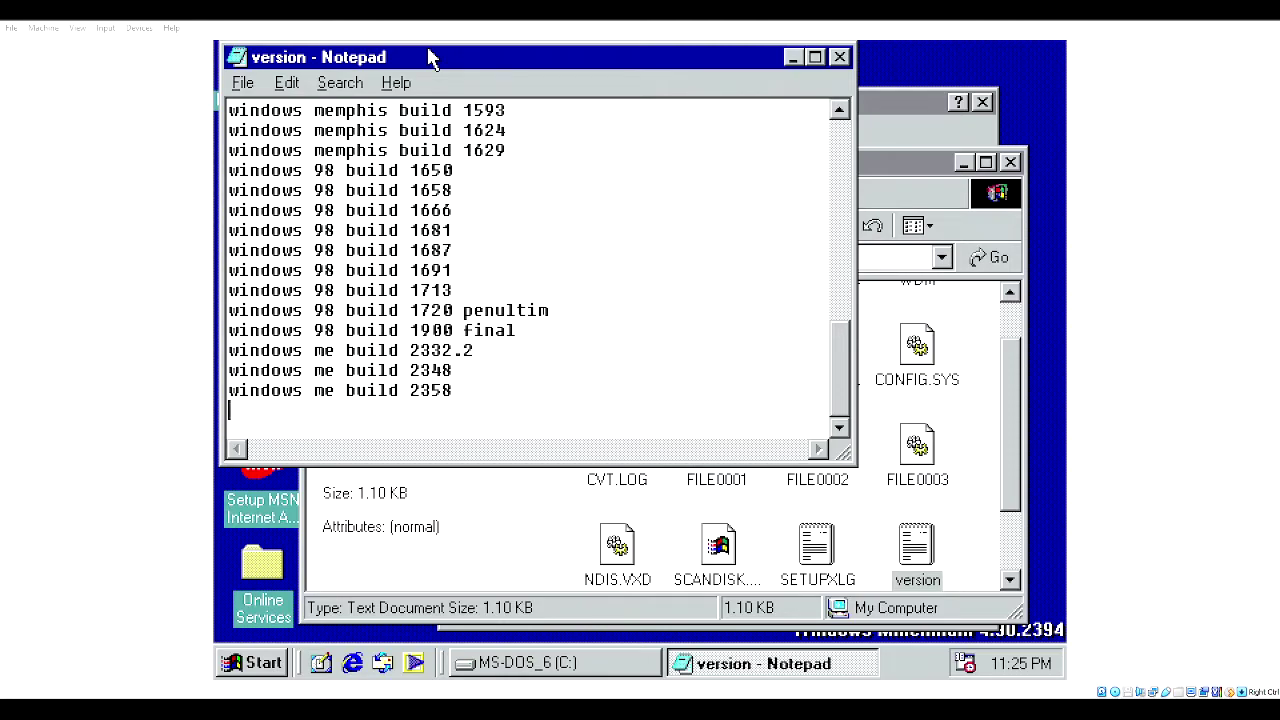
# - Add the line 'windows me build 2380.2'
pyautogui.write('windows me build ')
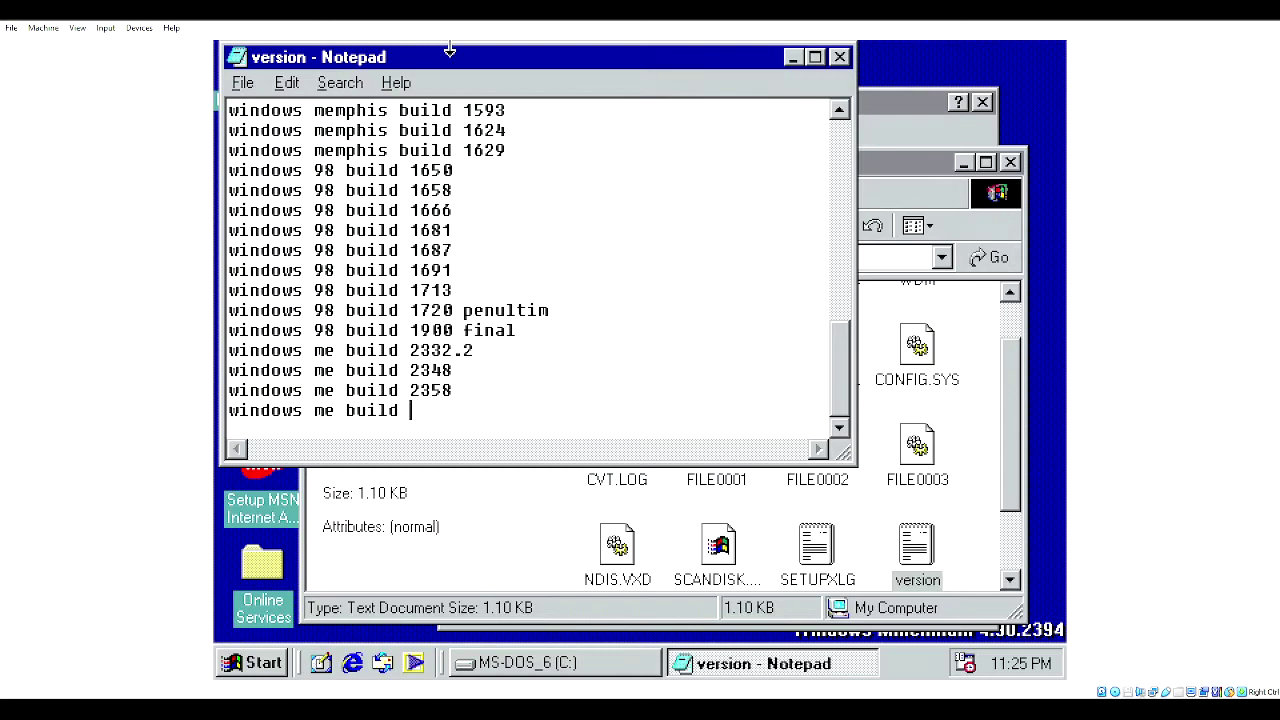
pyautogui.write('23')
pyautogui.write('80.2')
pyautogui.press('BackSpace')
pyautogui.write('.2')
pyautogui.press('BackSpace')
pyautogui.press('Return')
# - Add the final line 'windows me build 2394'
pyautogui.write('windows')
pyautogui.press('BackSpace')
pyautogui.write('s me build')
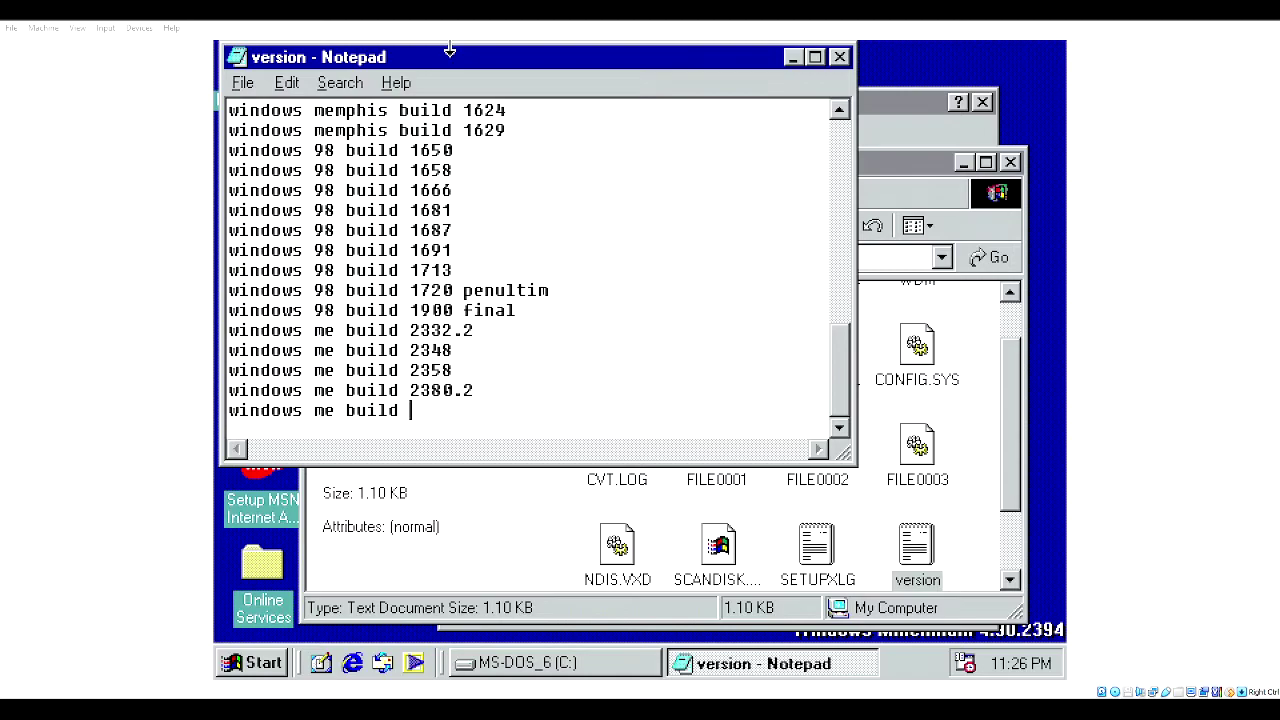
pyautogui.write('3')
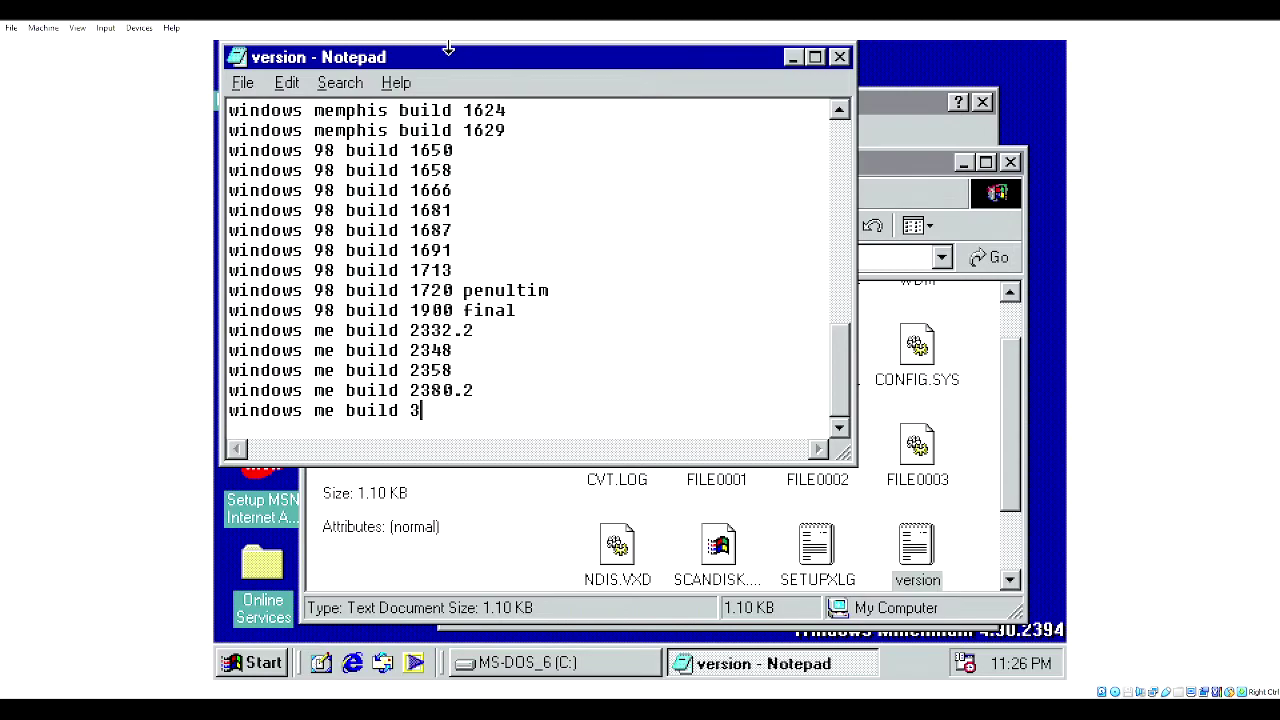
pyautogui.press('BackSpace')
pyautogui.write('24')
pyautogui.press('BackSpace')
pyautogui.write('394')
# - Save the version file and scroll through the updated list to review it
pyautogui.click(258, 84)
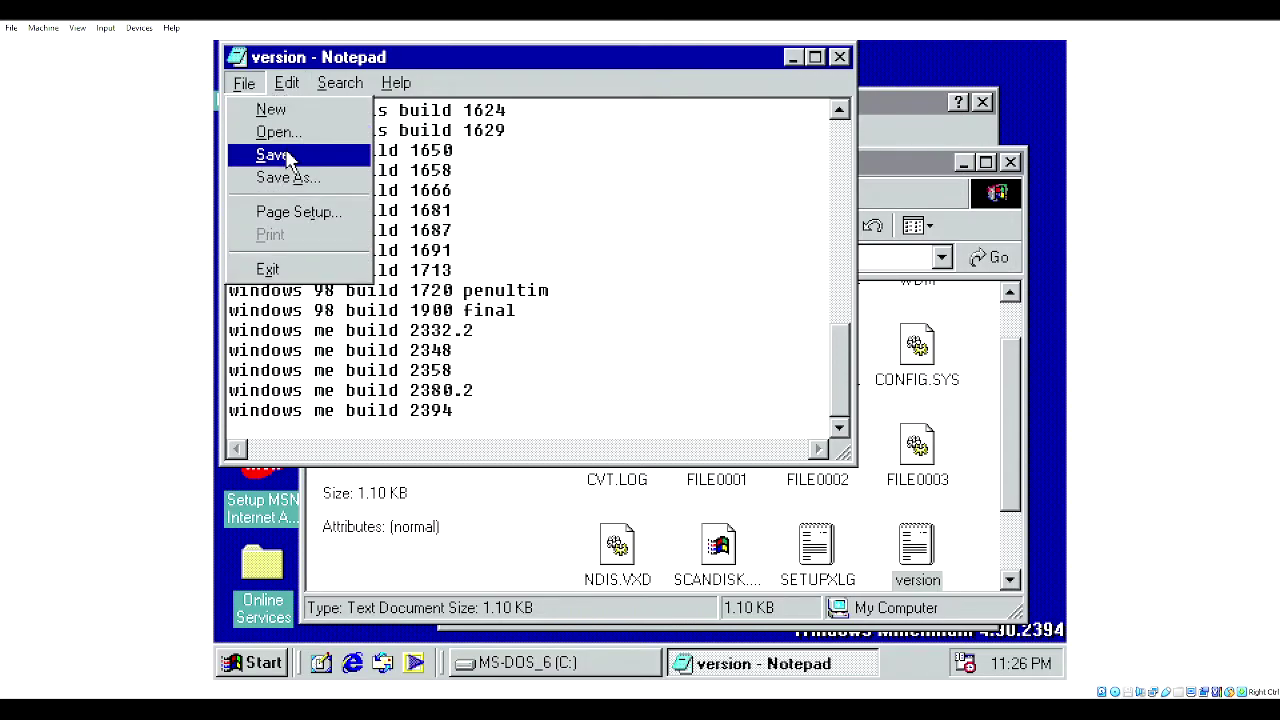
pyautogui.click(286, 152)
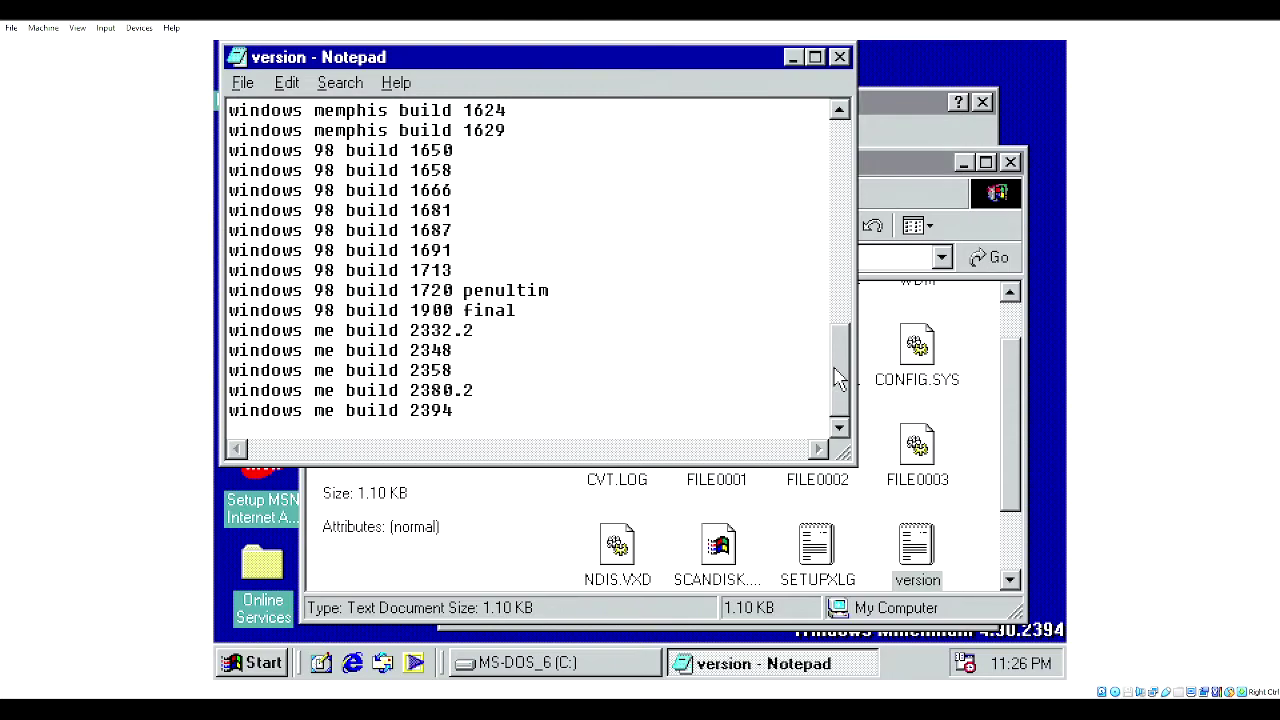
pyautogui.moveTo(845, 385); pyautogui.dragTo(846, 182)
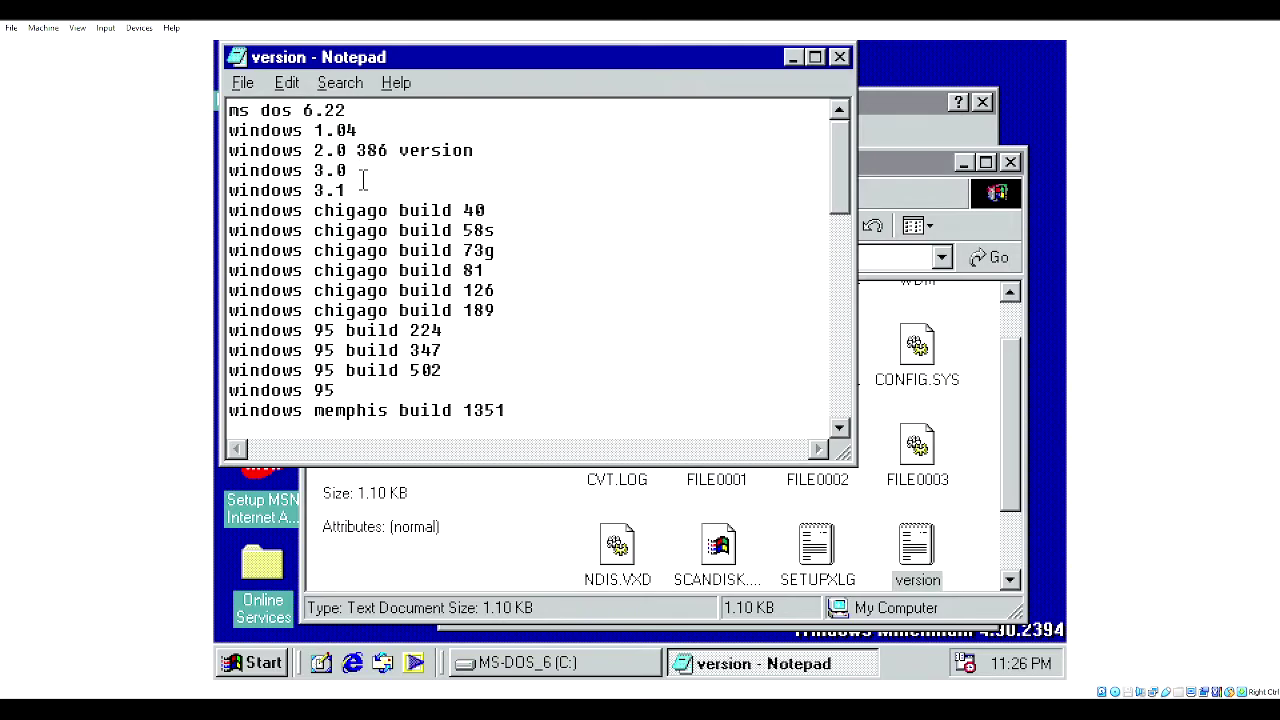
pyautogui.moveTo(843, 188); pyautogui.dragTo(843, 328)
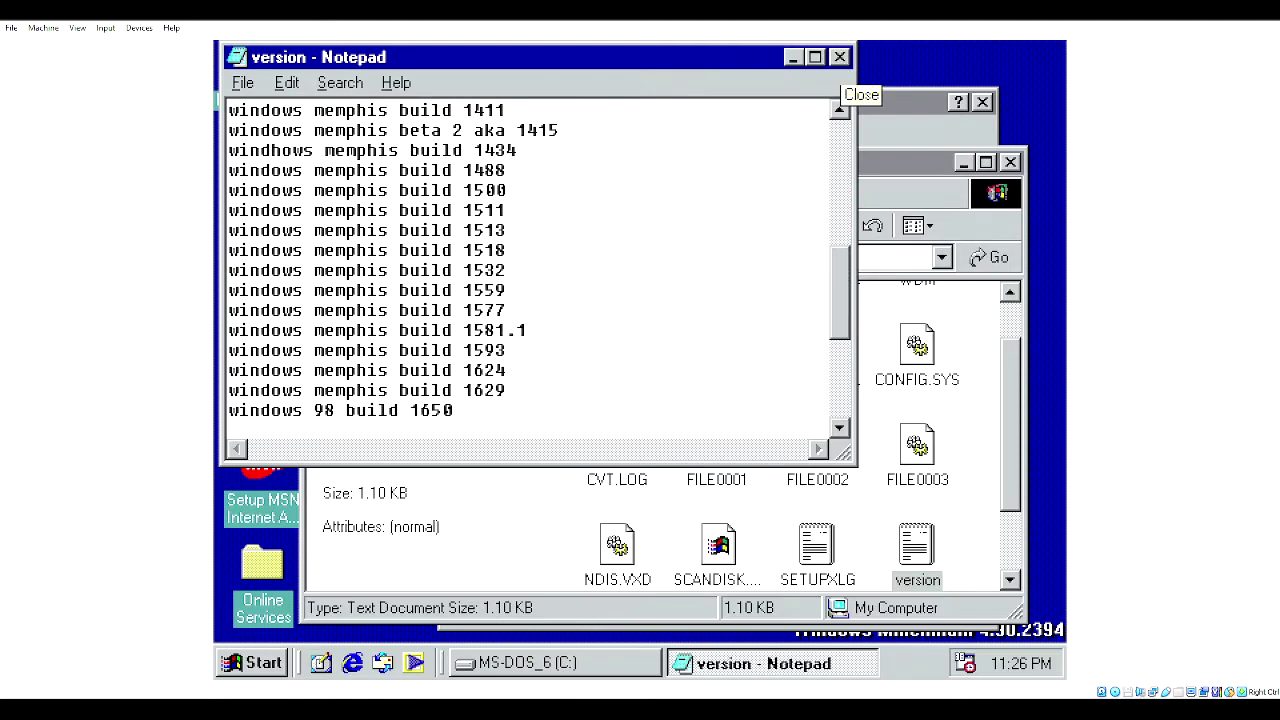
# - Close Notepad and the Date/Time Properties window
pyautogui.click(840, 58)
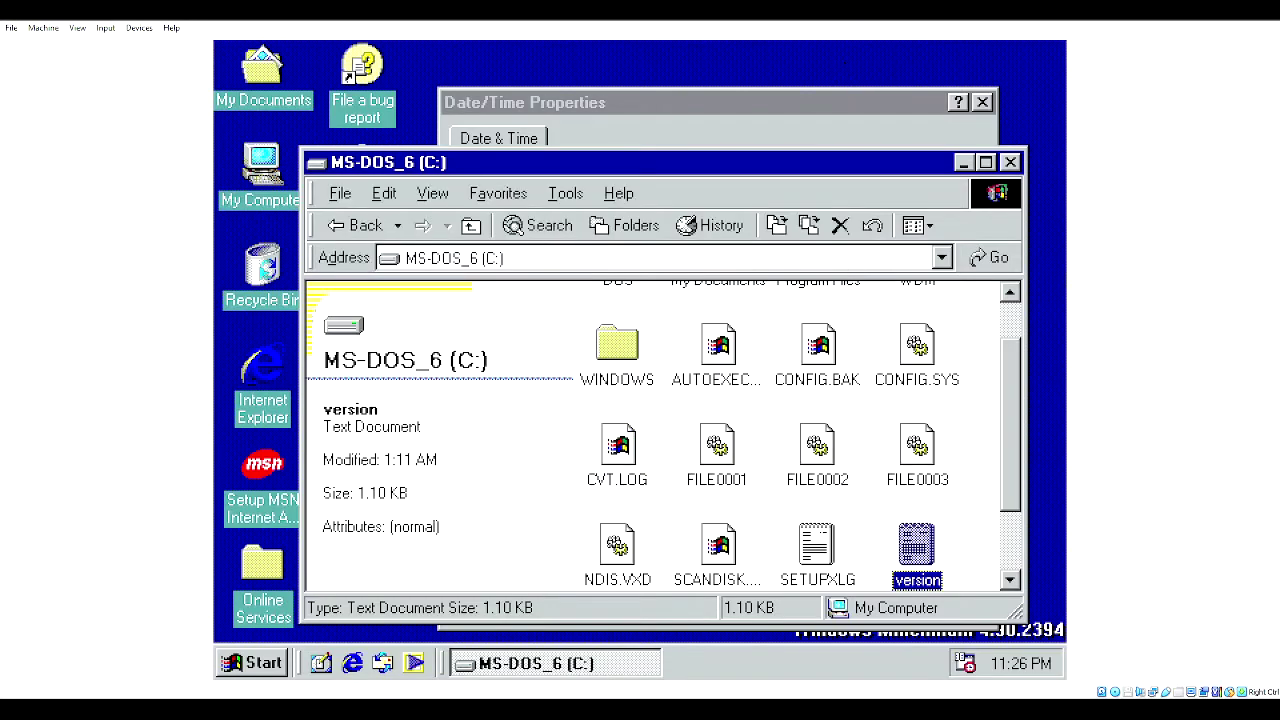
pyautogui.click(522, 108)
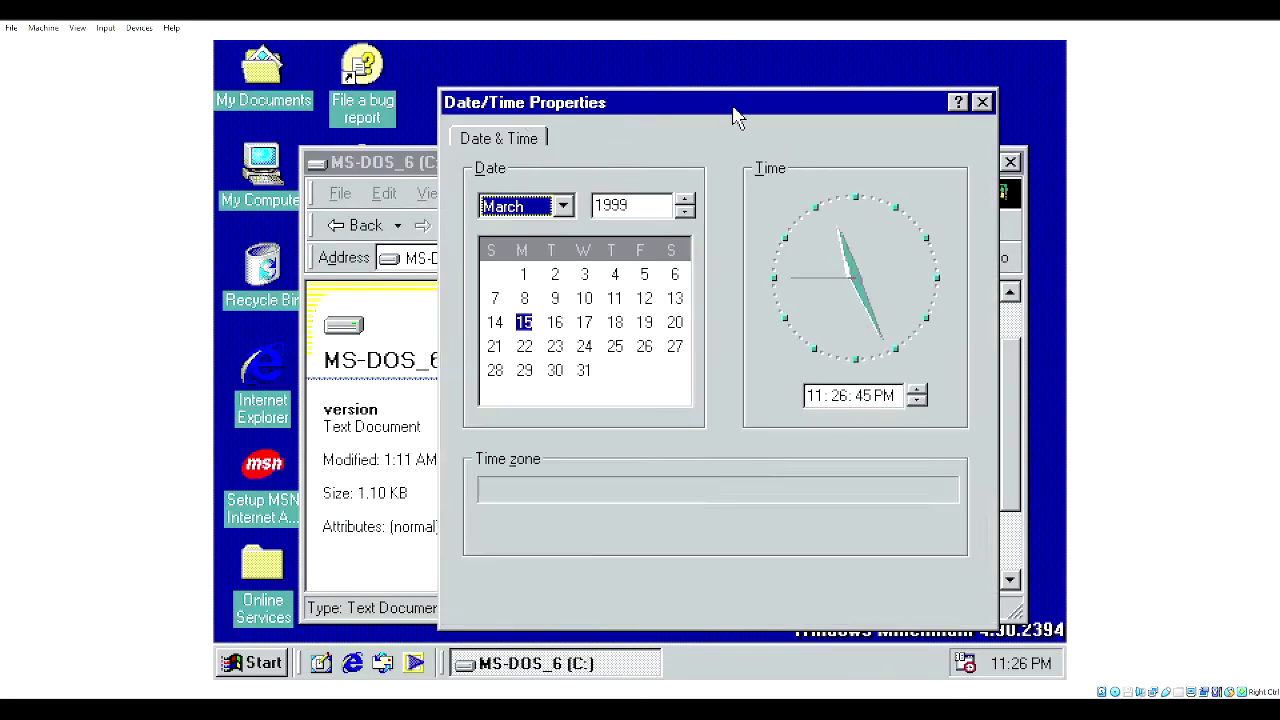
pyautogui.click(982, 102)
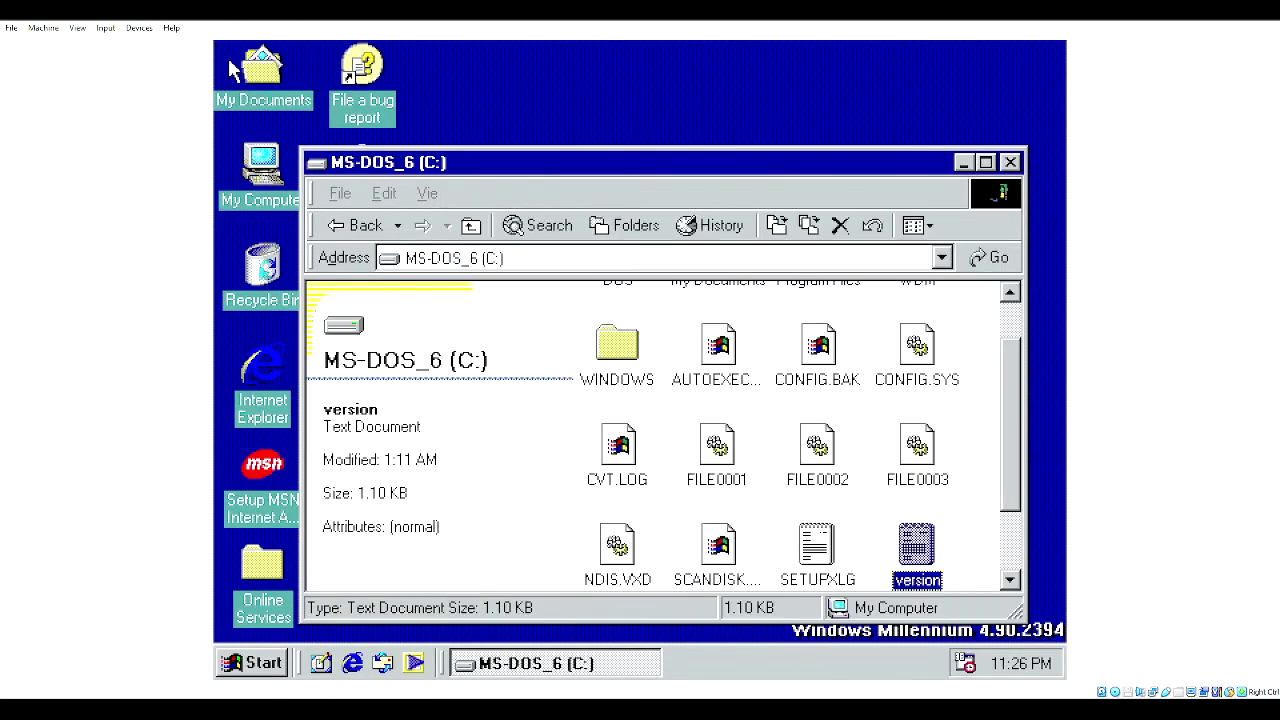
# - Open the empty 19970301_1225 (D:) drive and drag the version file toward it
pyautogui.doubleClick(250, 172)
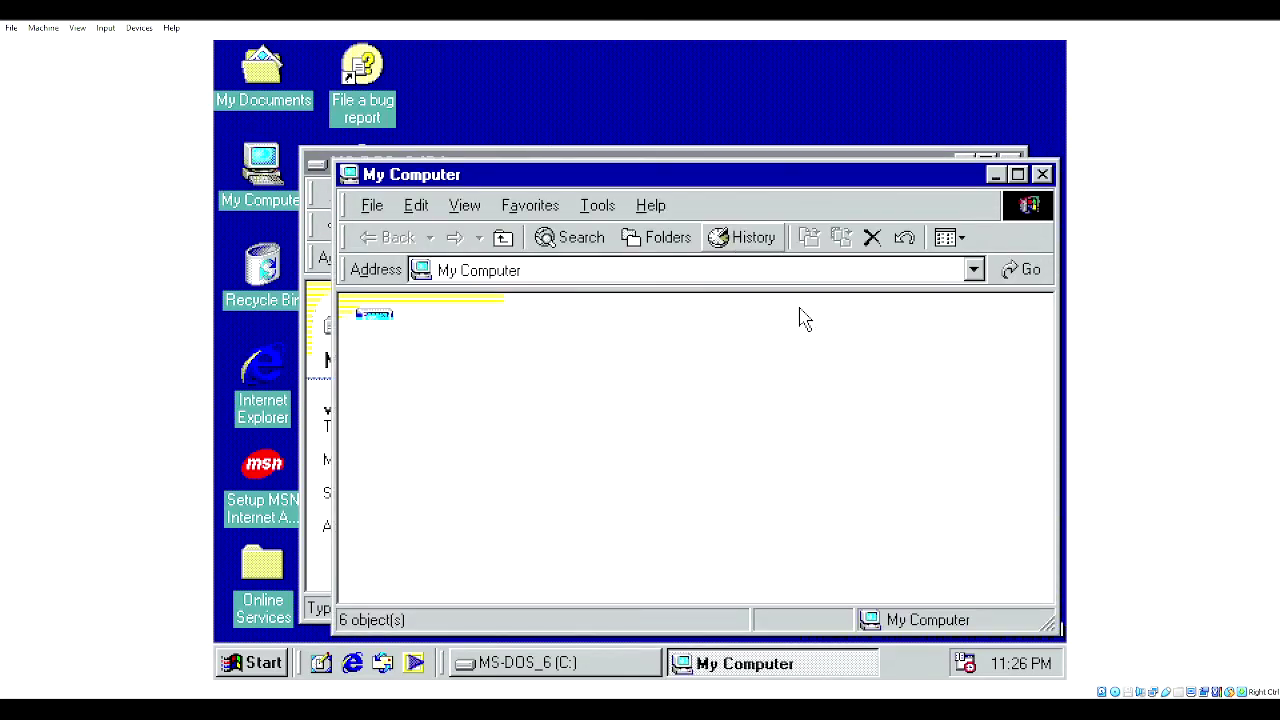
pyautogui.doubleClick(851, 325)
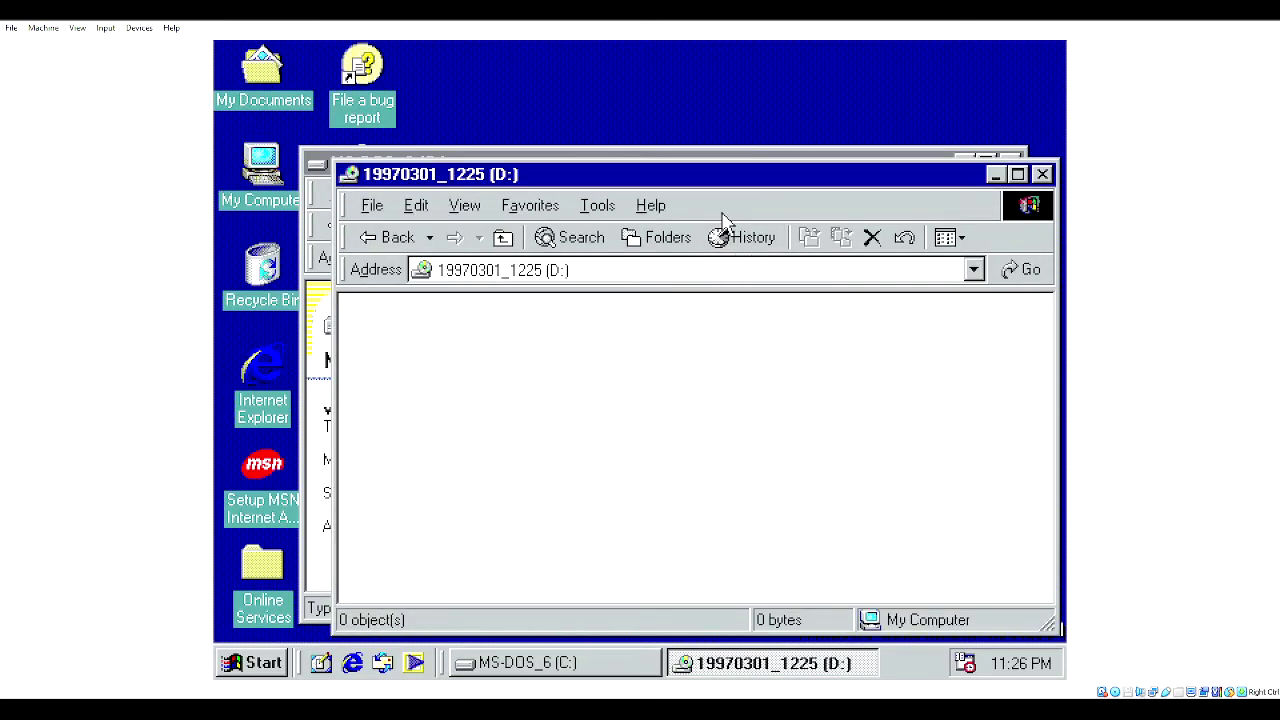
pyautogui.moveTo(694, 189); pyautogui.dragTo(726, 195)
pyautogui.click(342, 170)
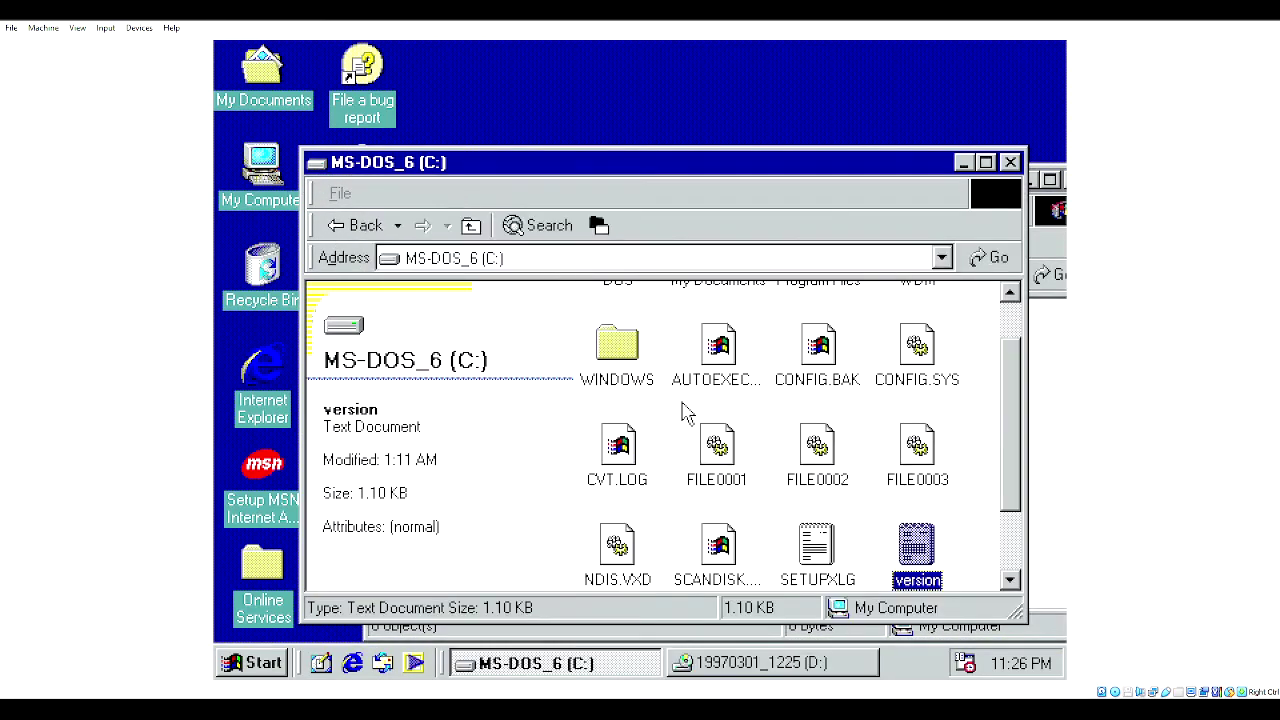
pyautogui.moveTo(938, 580); pyautogui.dragTo(921, 508)
# - Cut the version file from C: and try pasting it onto the read-only D: drive, dismissing the error
pyautogui.rightClick(921, 505)
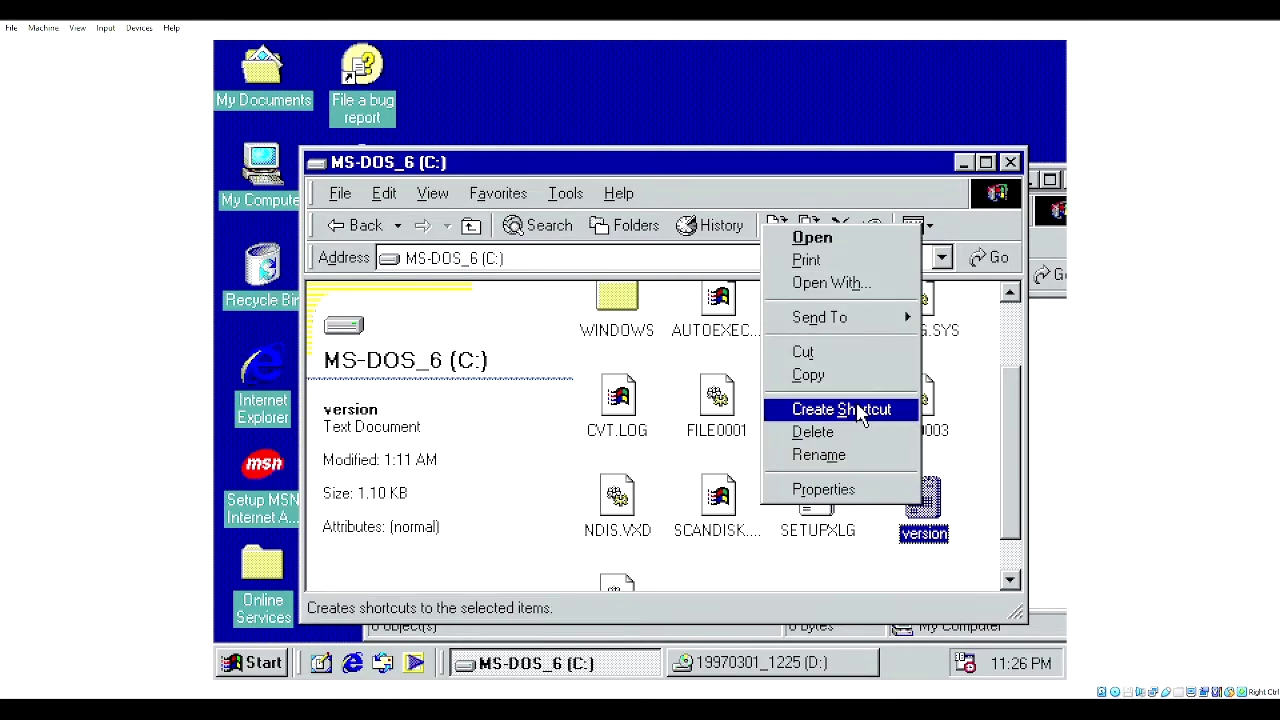
pyautogui.click(806, 352)
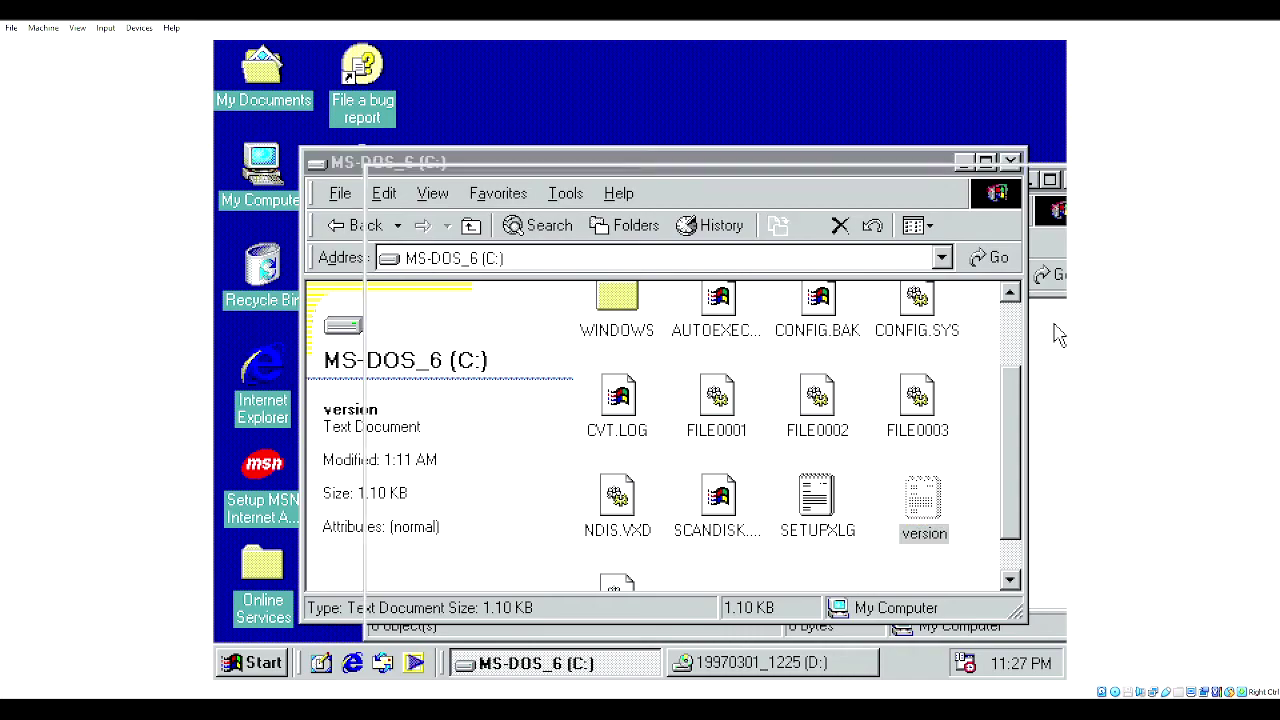
pyautogui.click(1060, 335)
pyautogui.rightClick(742, 357)
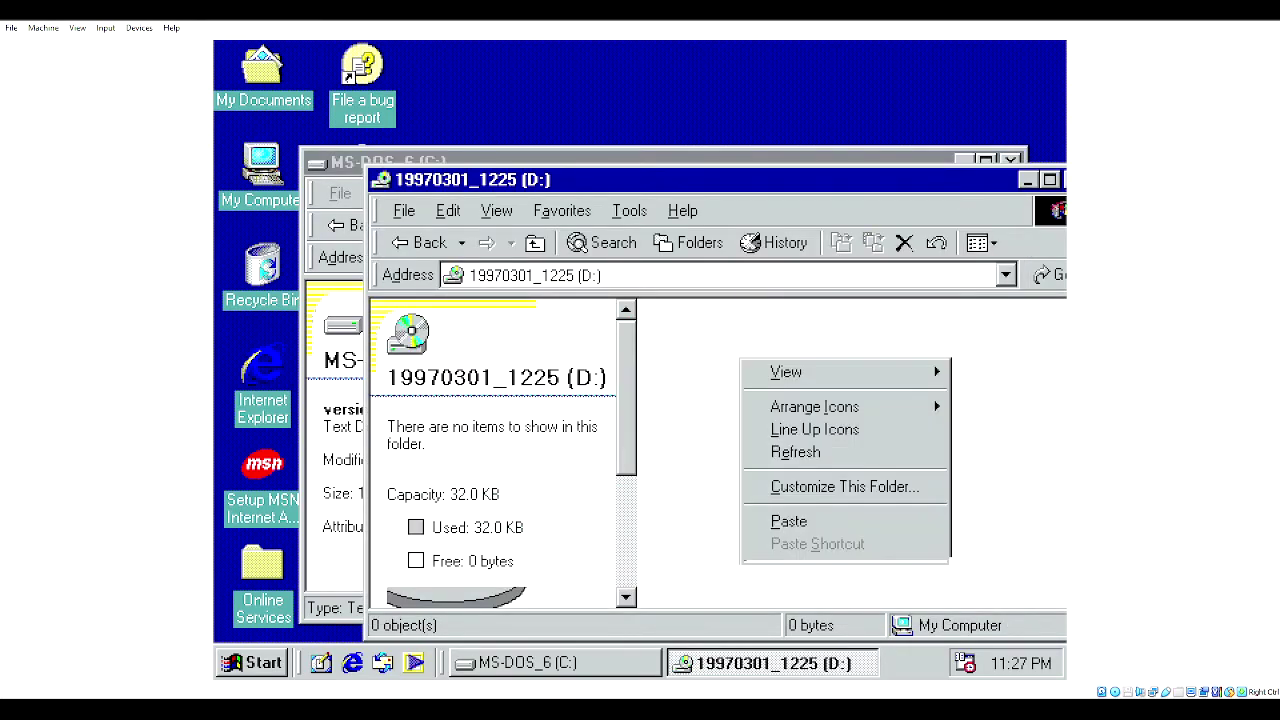
pyautogui.click(870, 521)
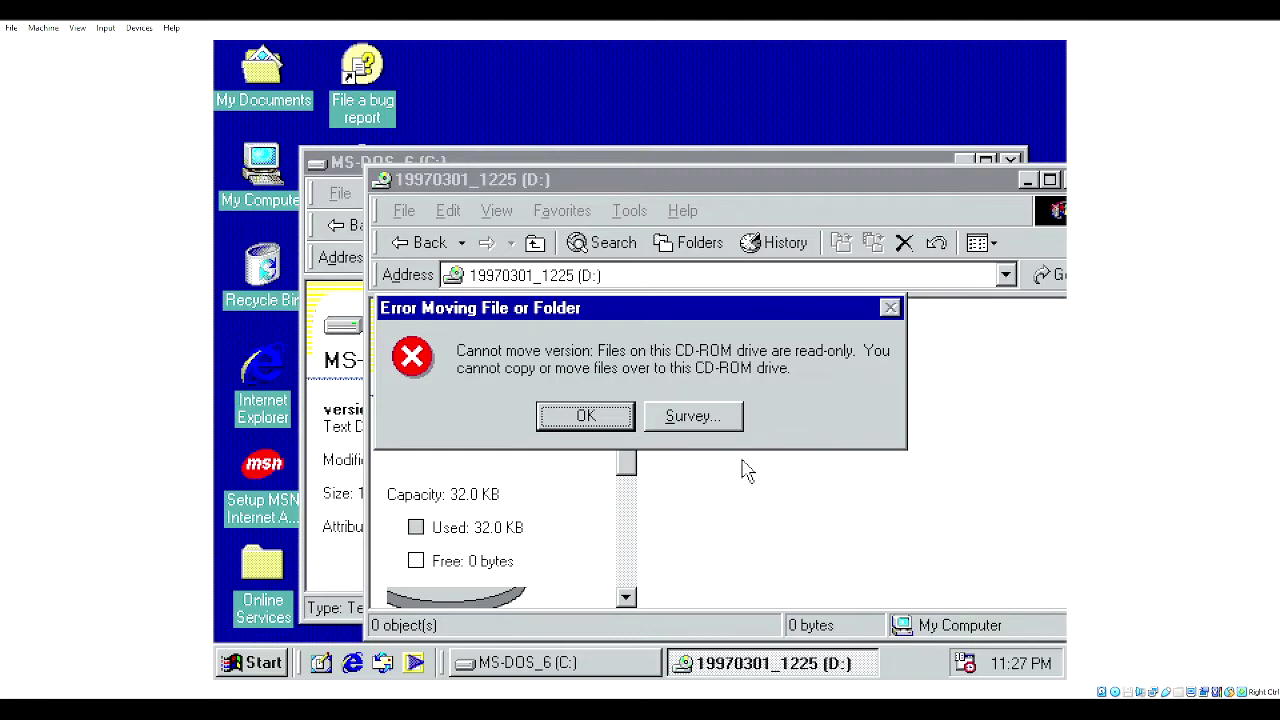
pyautogui.click(586, 416)
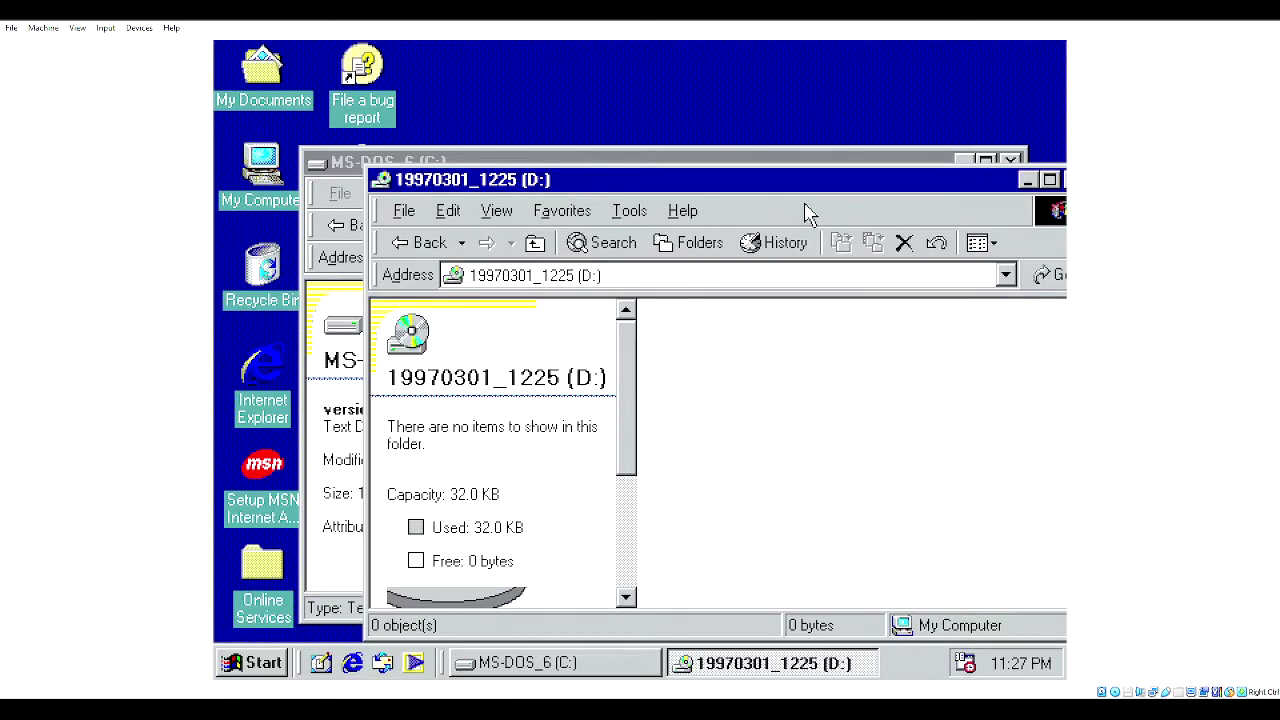
pyautogui.moveTo(805, 190); pyautogui.dragTo(722, 188)
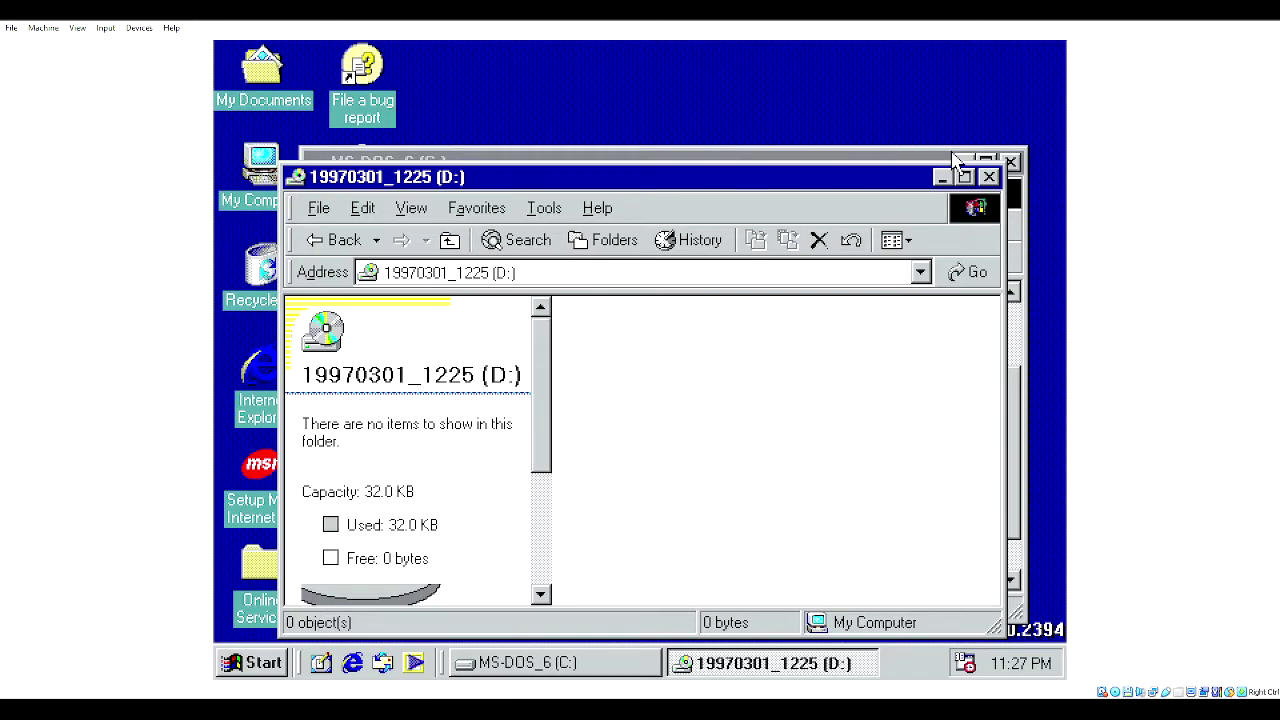
# - Minimize the D: window, open 3½ Floppy (A:) beside the C: window, then close it
pyautogui.click(941, 176)
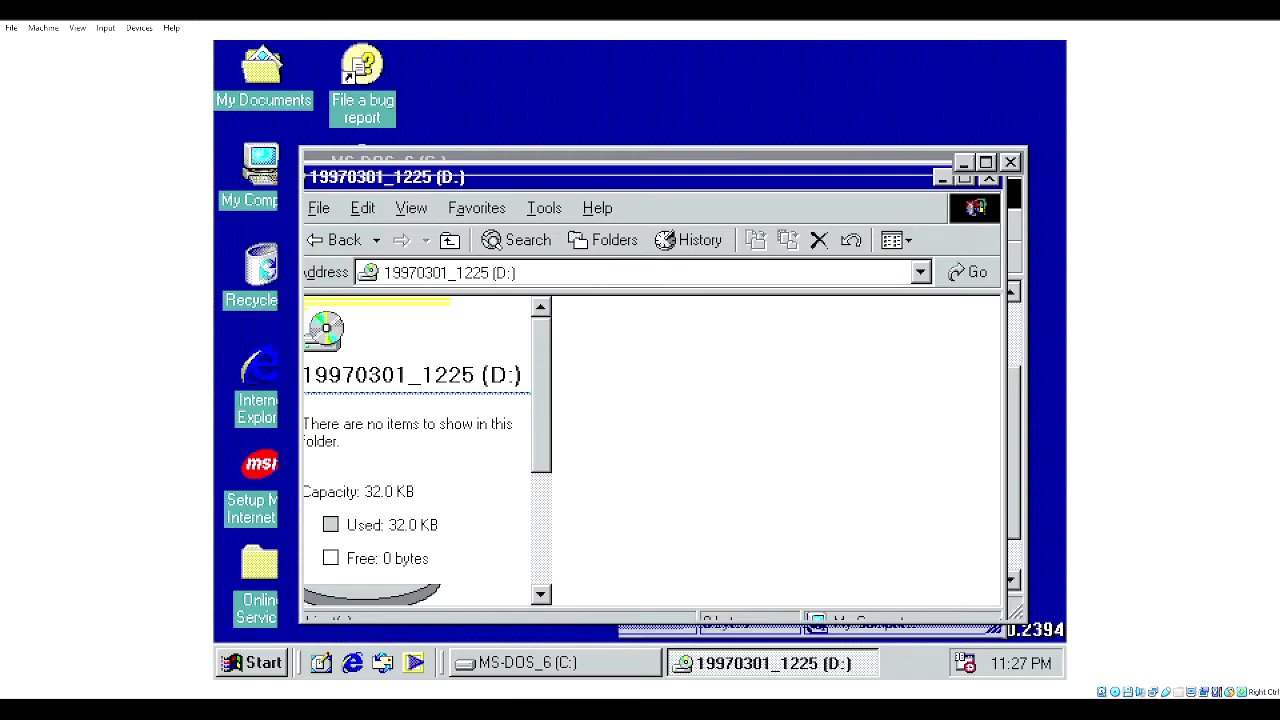
pyautogui.doubleClick(262, 165)
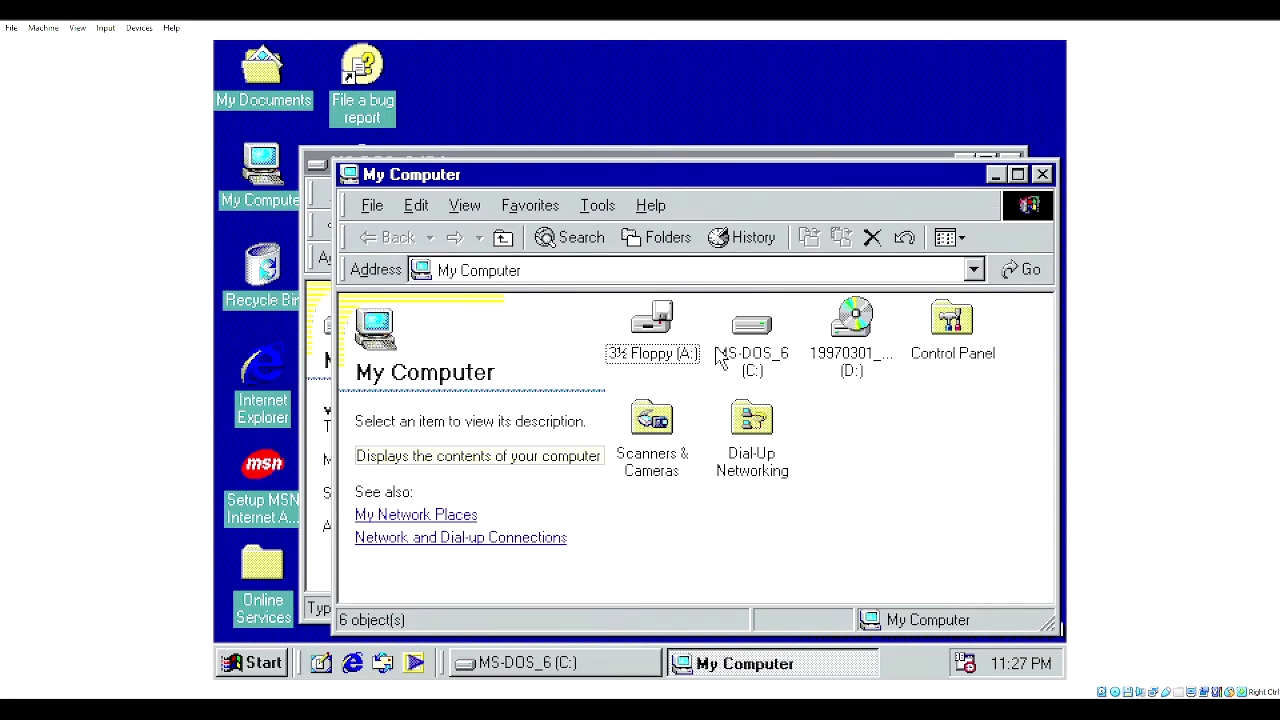
pyautogui.click(655, 322)
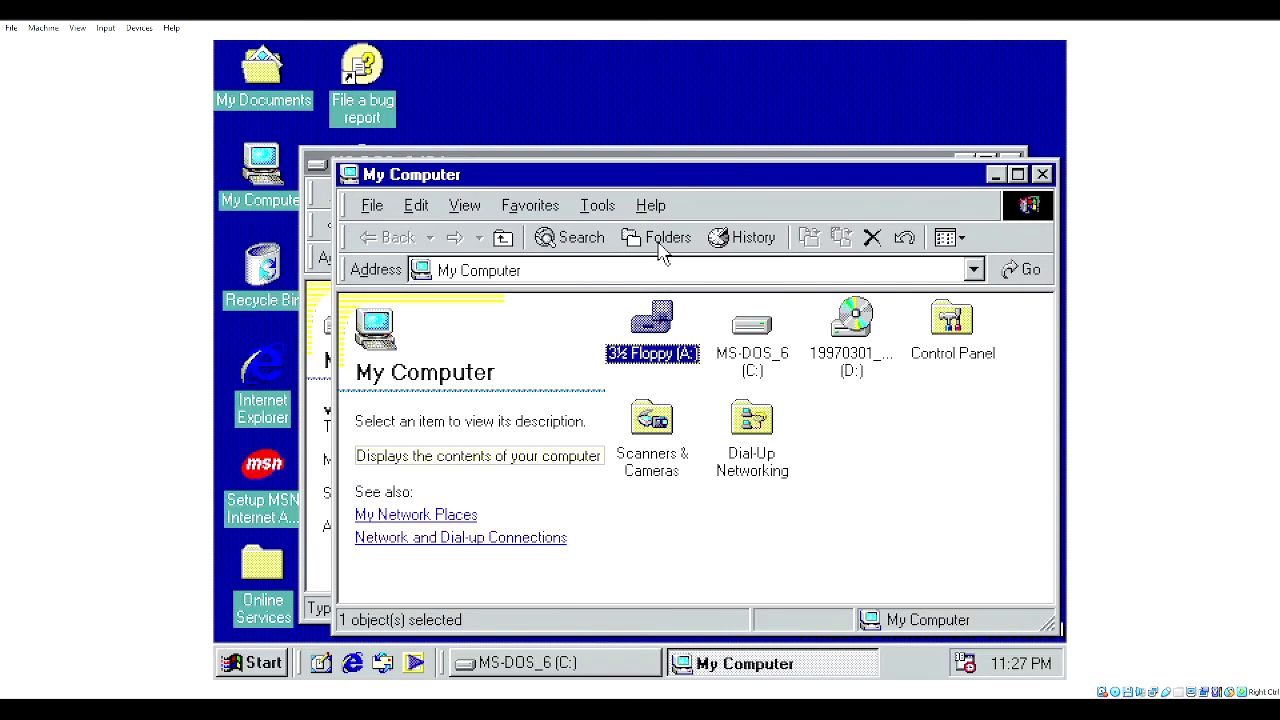
pyautogui.doubleClick(660, 345)
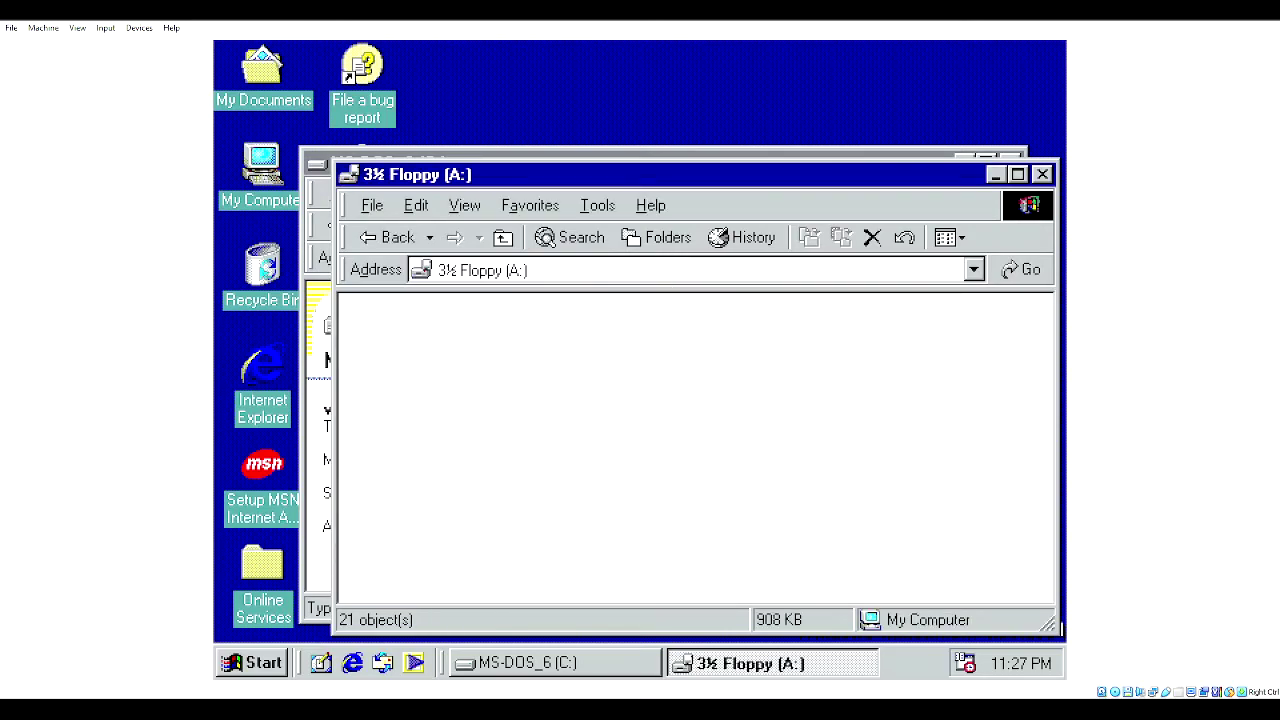
pyautogui.click(610, 150)
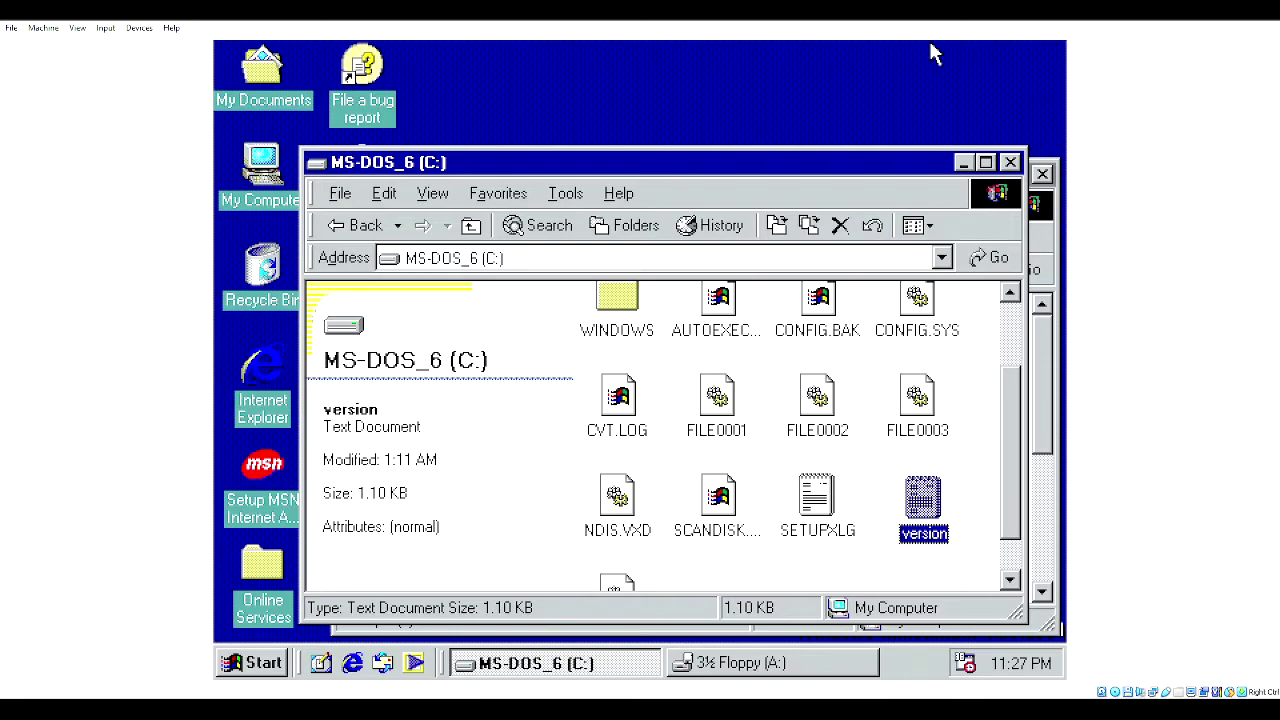
pyautogui.moveTo(829, 166); pyautogui.dragTo(733, 140)
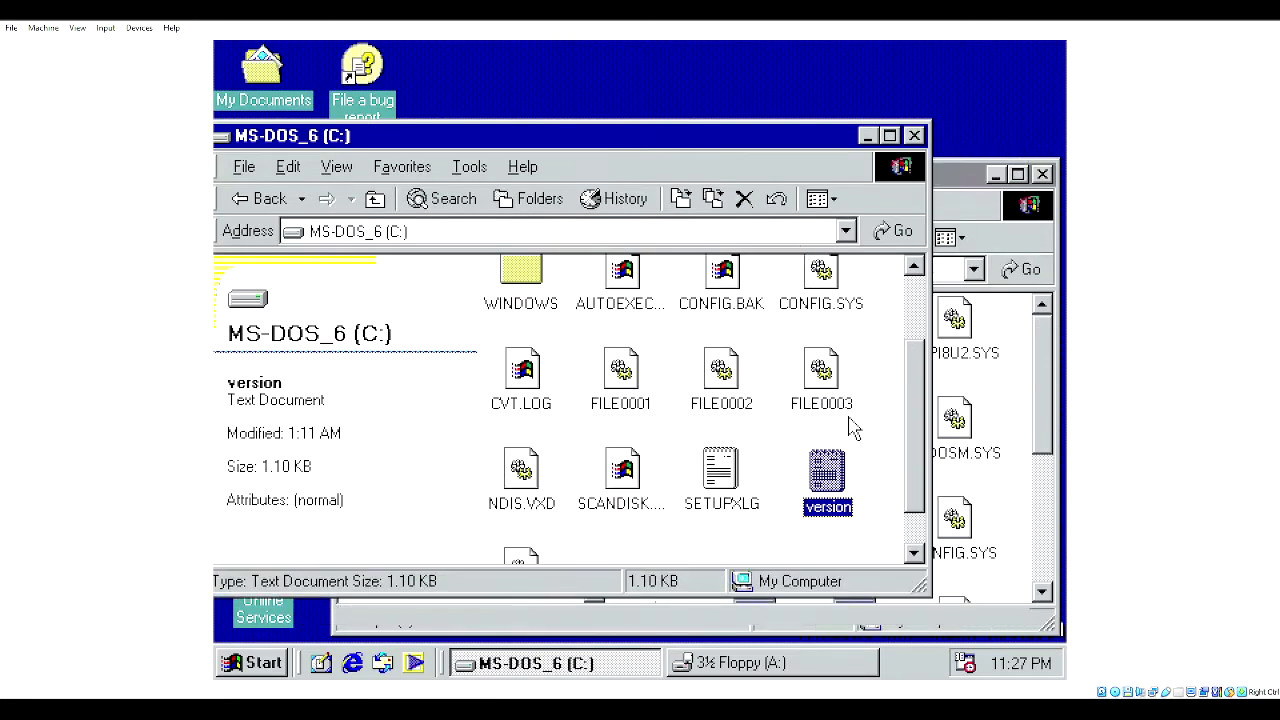
pyautogui.click(1018, 514)
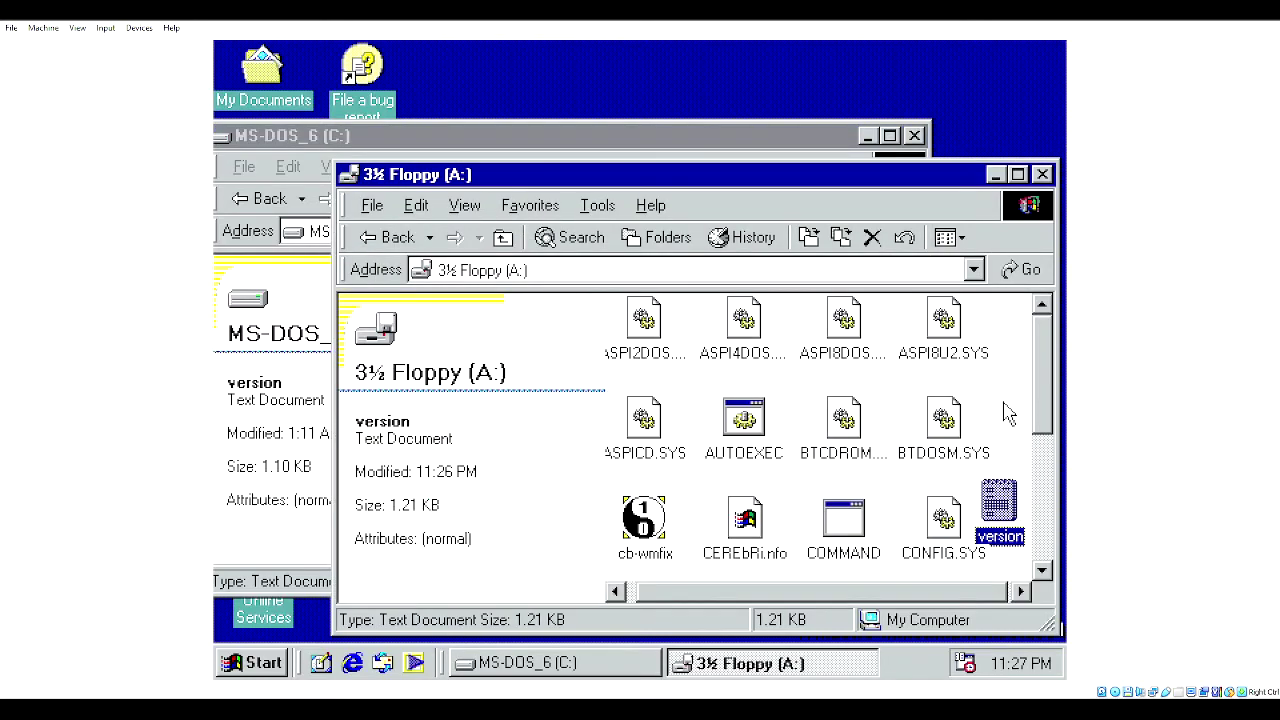
pyautogui.click(1043, 174)
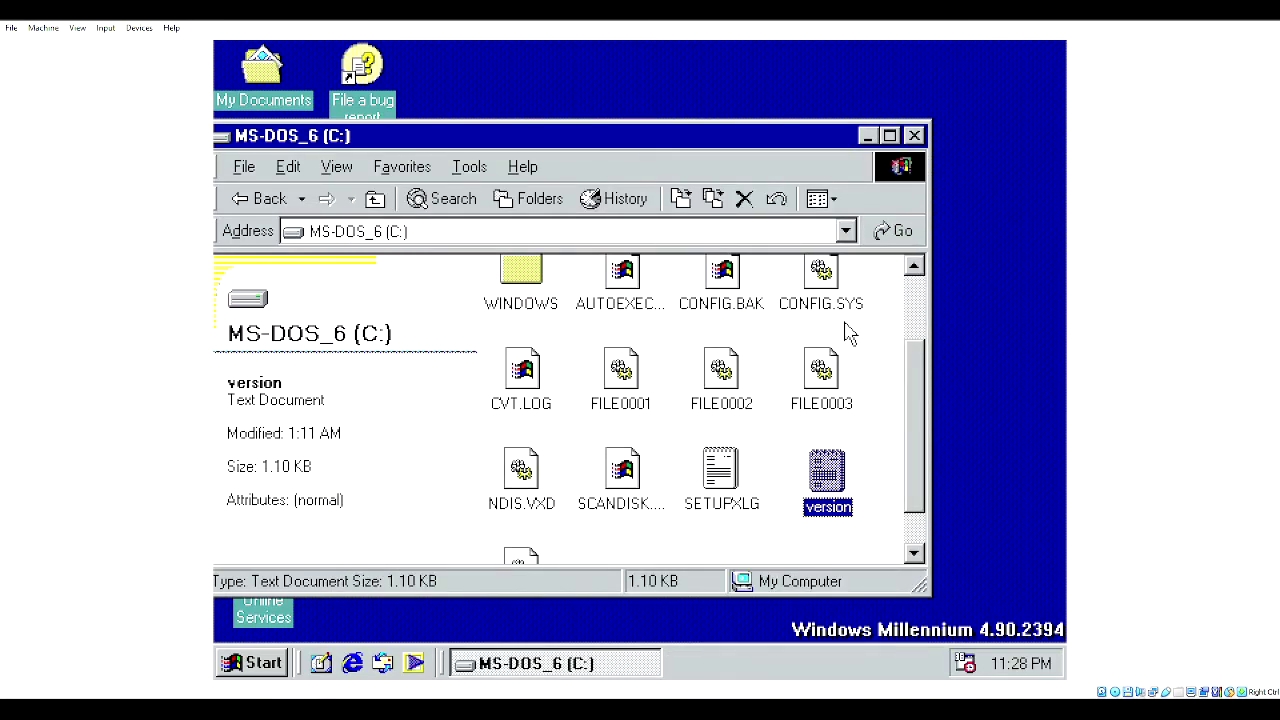
# - Delete the version file from drive C: and close the C: window
pyautogui.press('Delete')
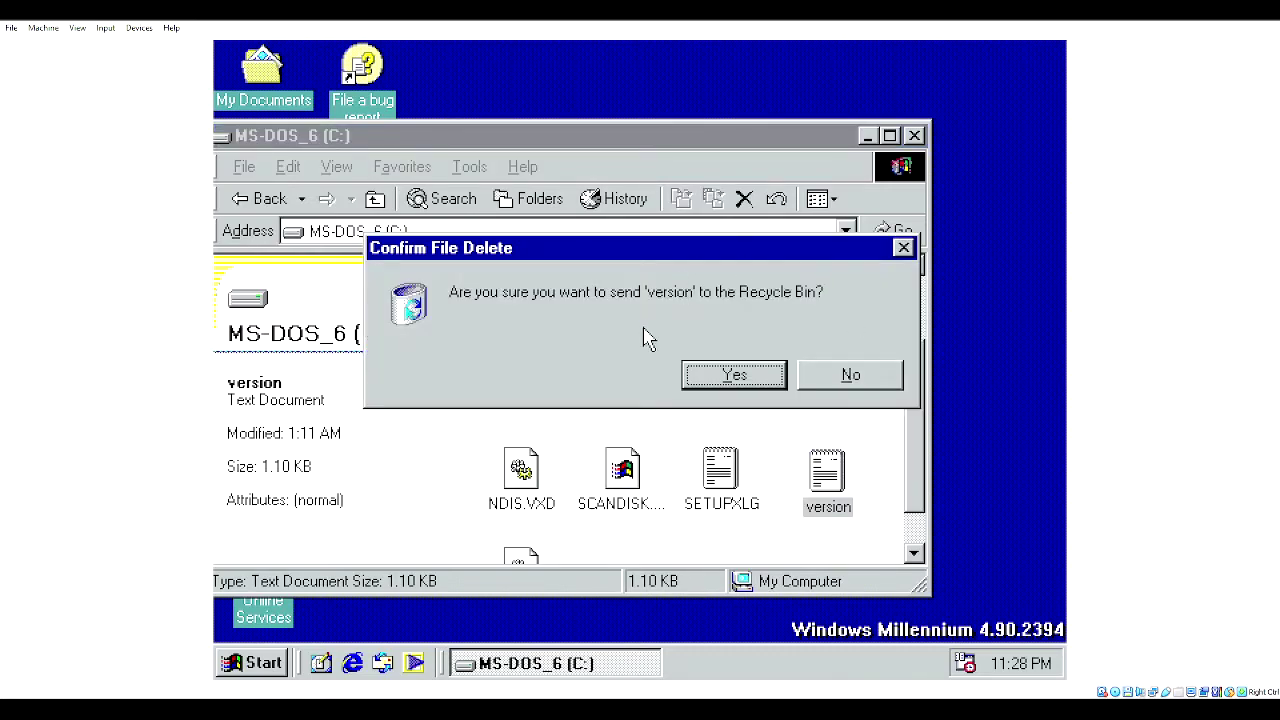
pyautogui.click(731, 373)
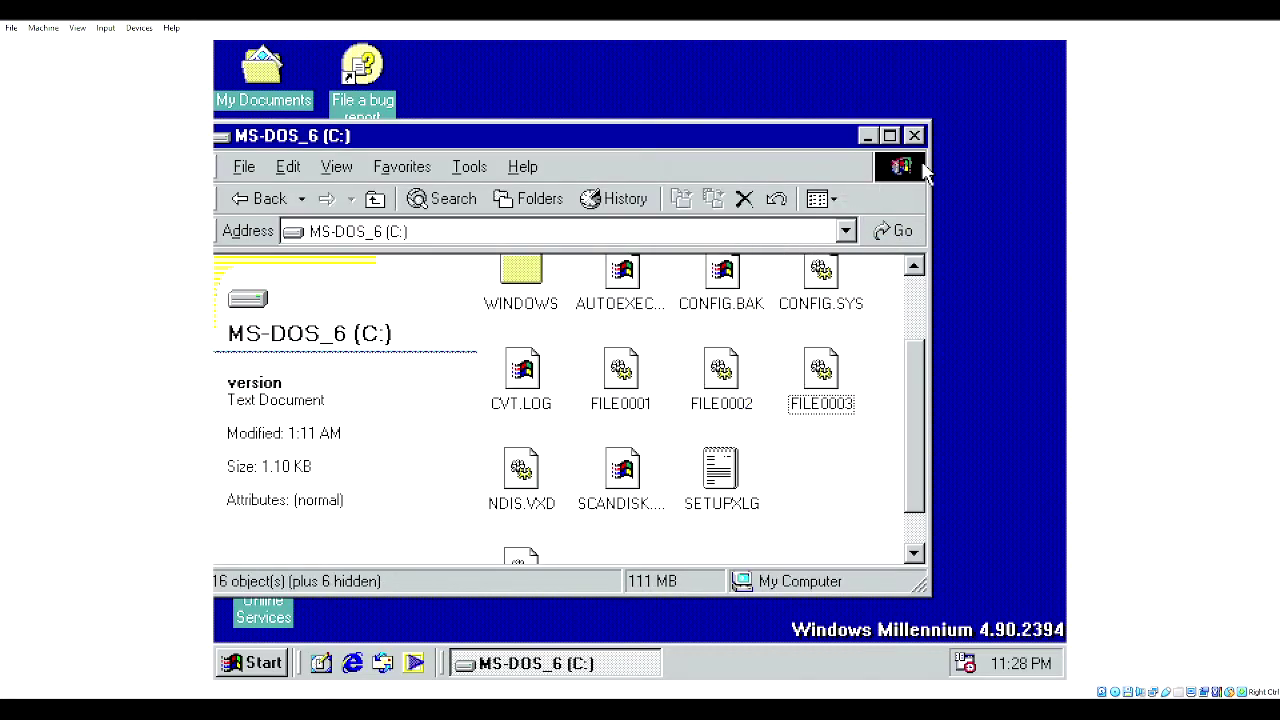
pyautogui.click(914, 135)
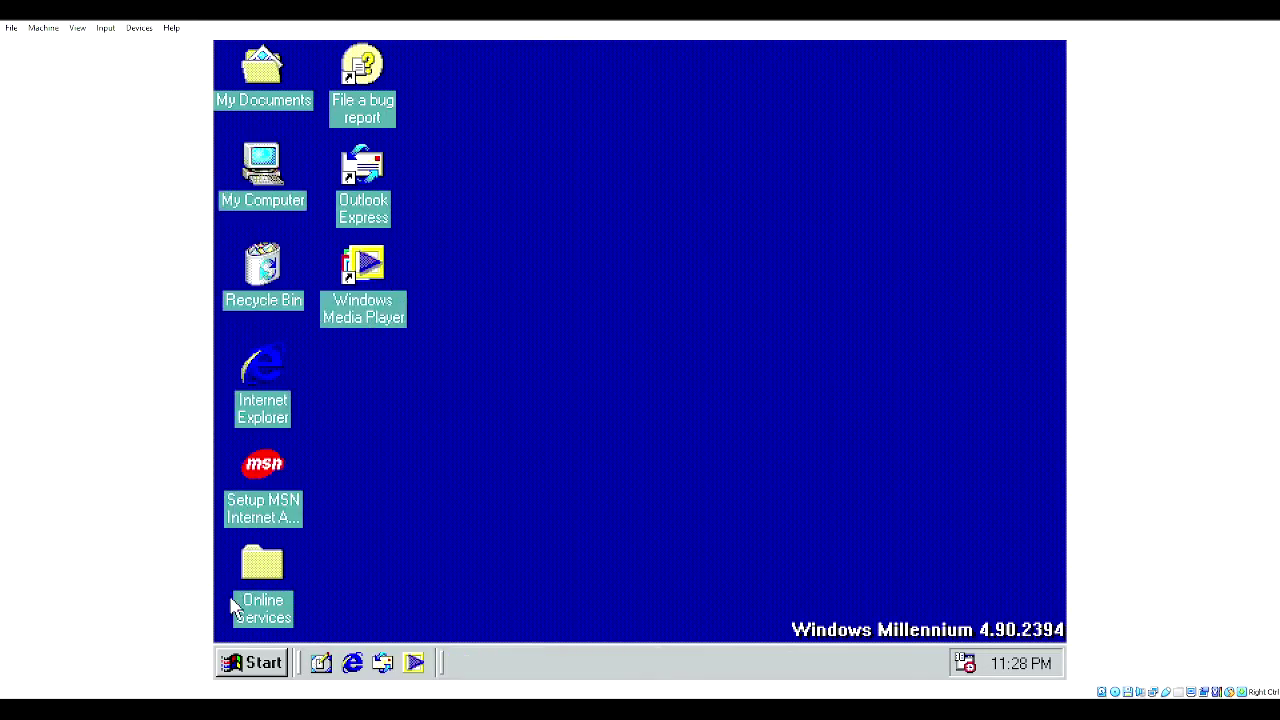
# - Empty the Recycle Bin, permanently deleting version
pyautogui.rightClick(266, 246)
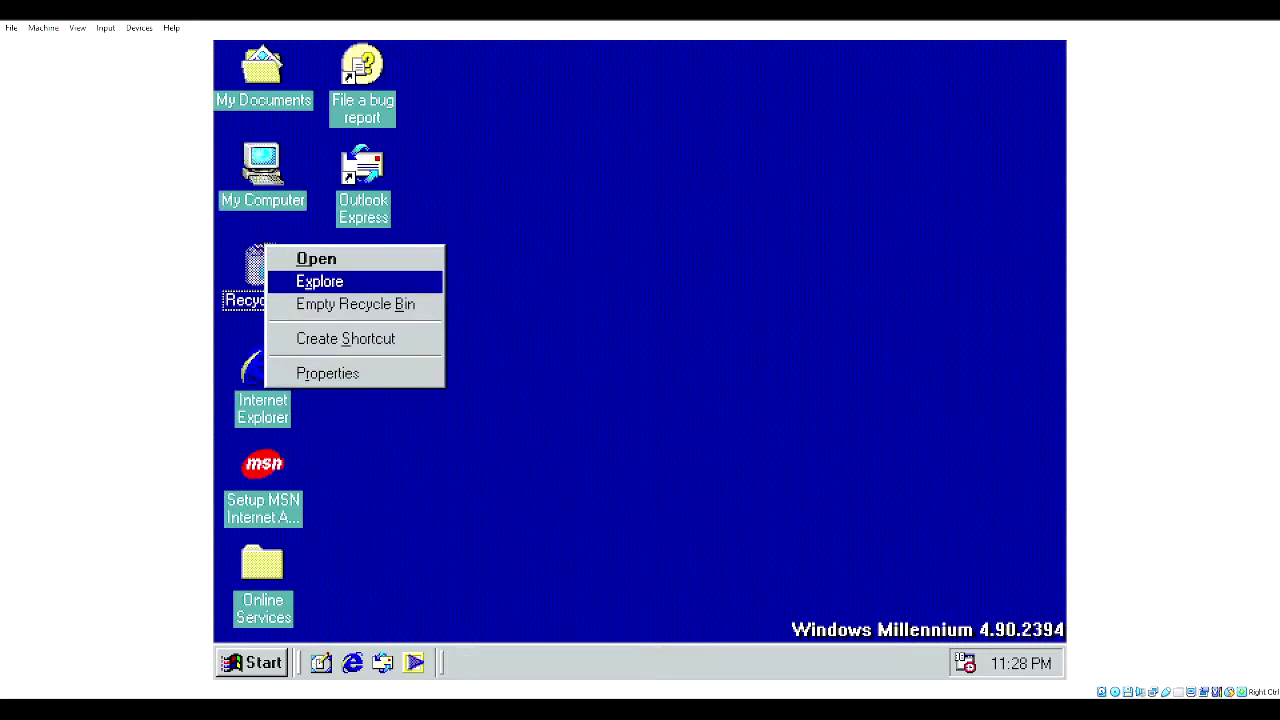
pyautogui.click(330, 304)
pyautogui.click(718, 373)
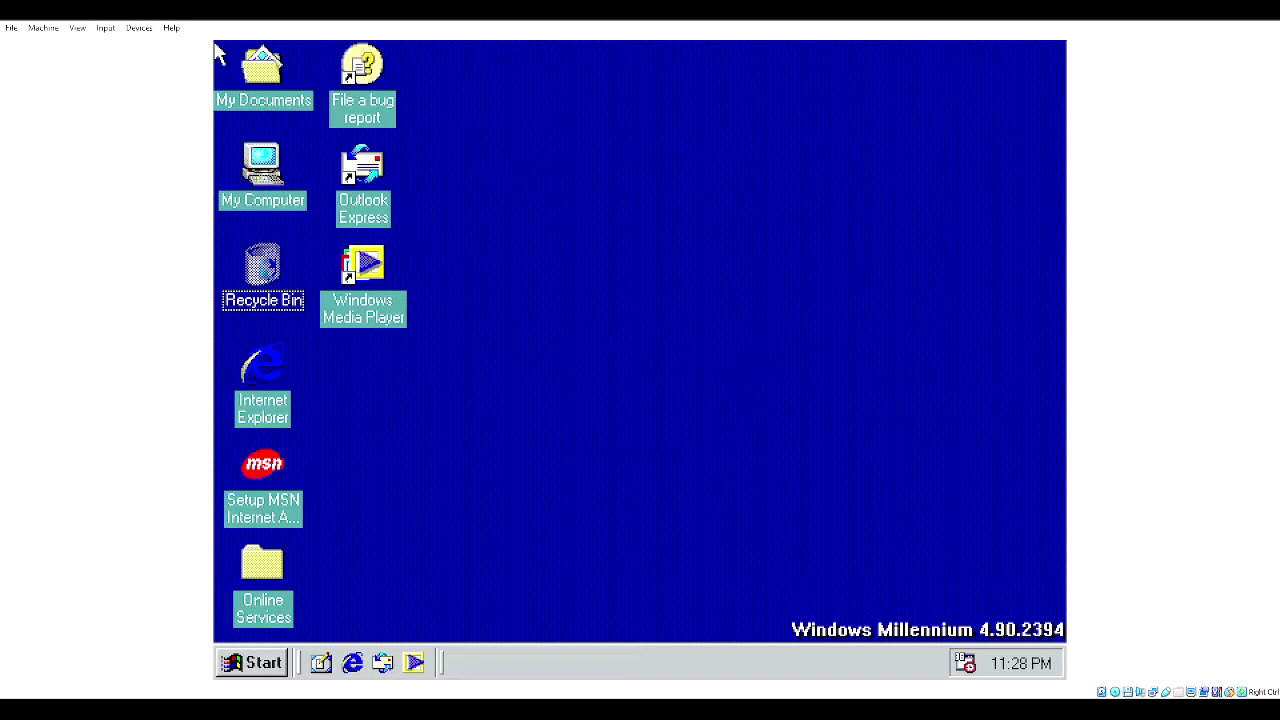
# - Open the WIN9X folder on the MIL_2416_X86FRE (D:) CD and select the SETUP application
pyautogui.doubleClick(286, 195)
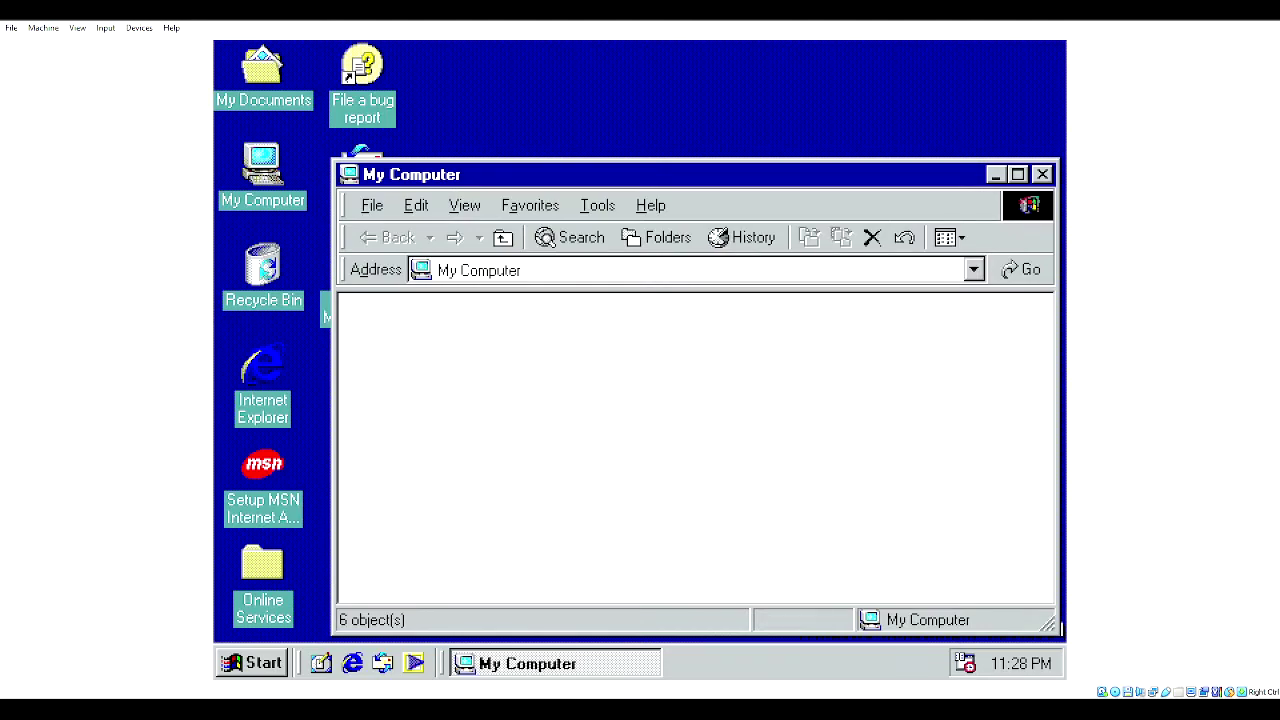
pyautogui.doubleClick(850, 328)
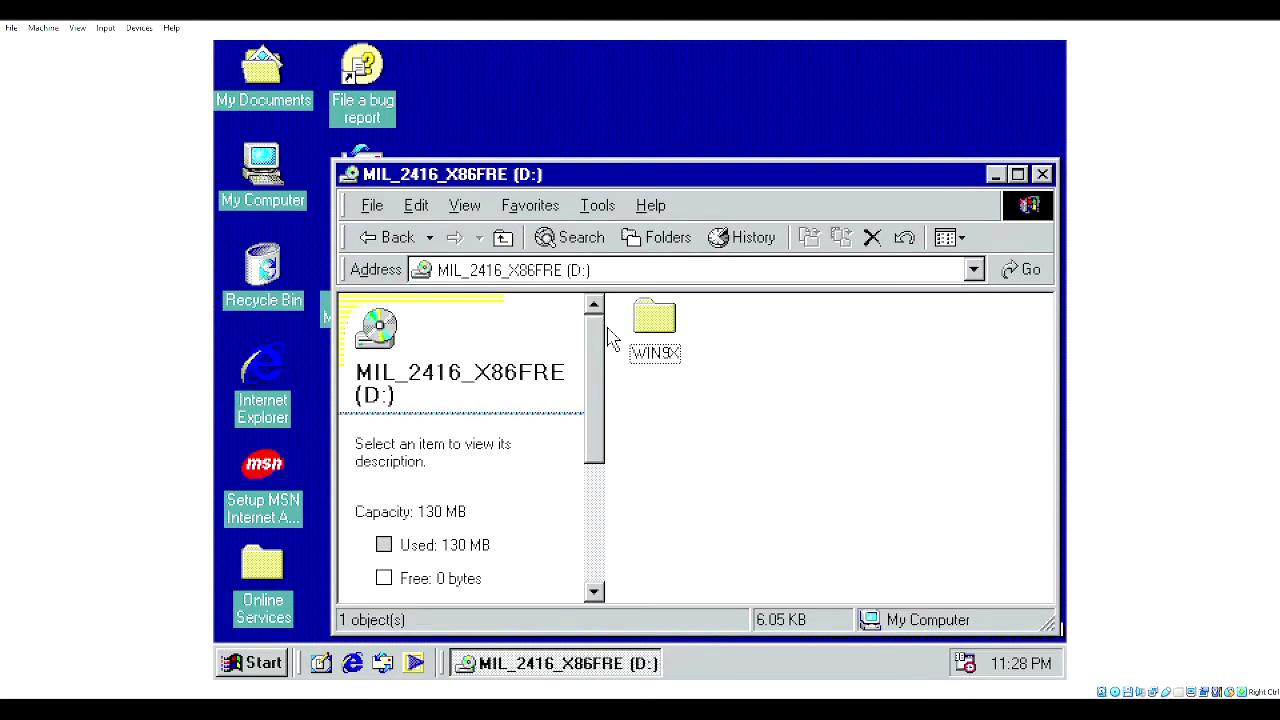
pyautogui.click(660, 325)
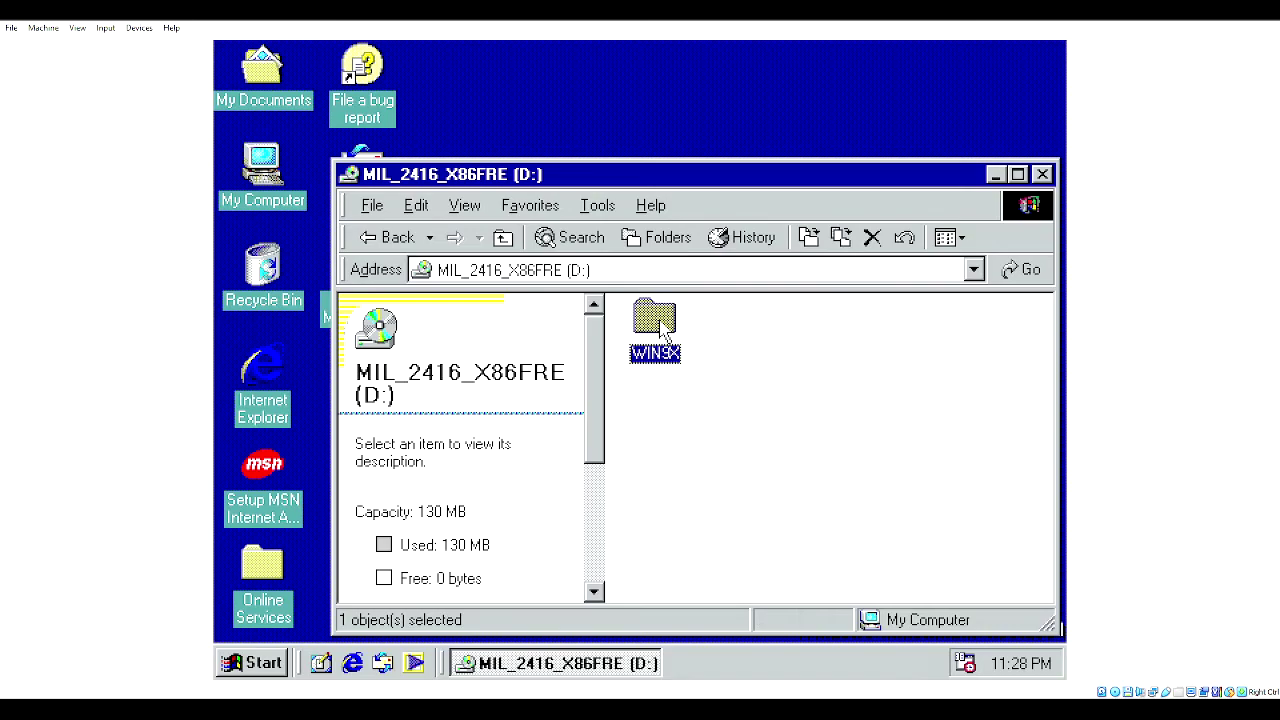
pyautogui.doubleClick(660, 323)
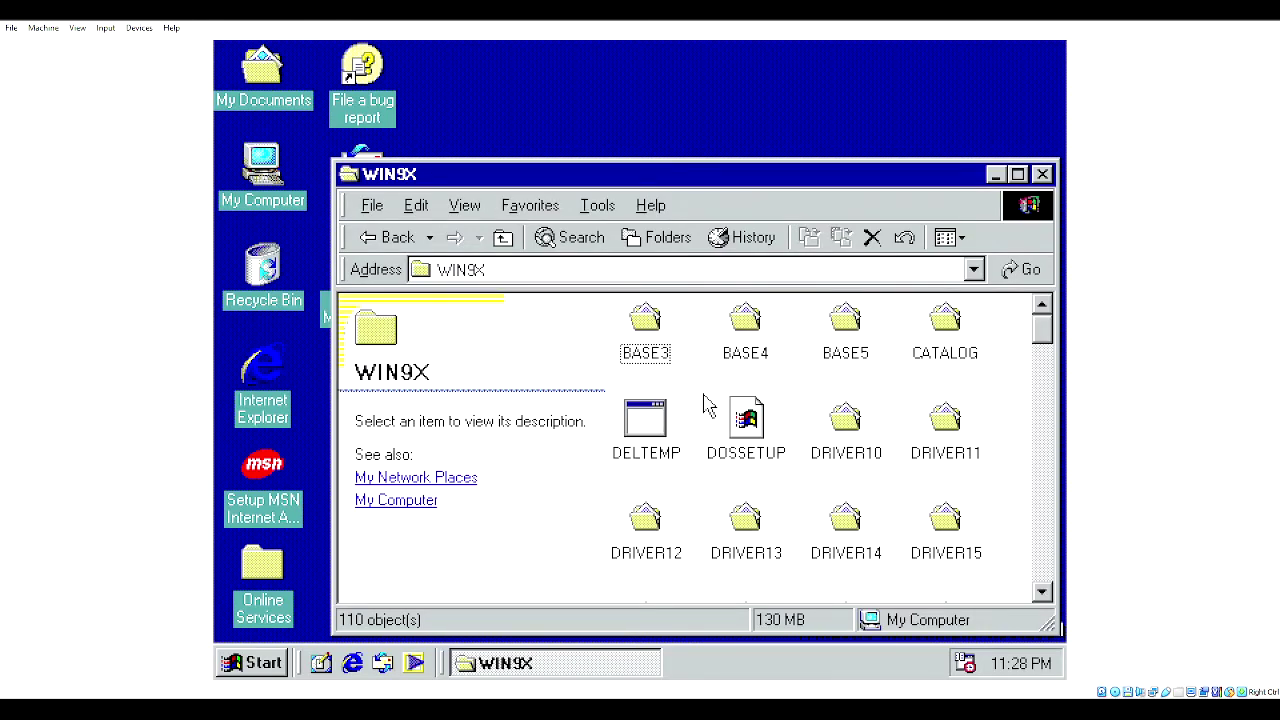
pyautogui.click(852, 418)
pyautogui.press('s')
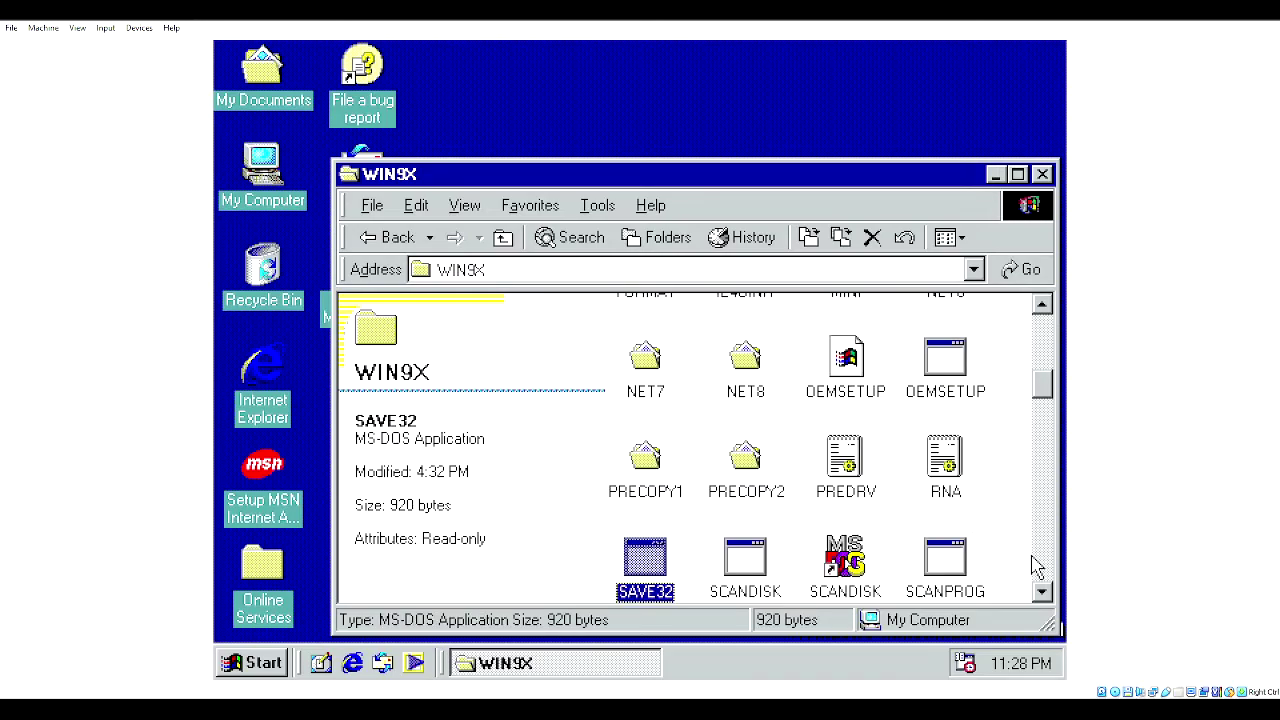
pyautogui.click(1041, 591)
pyautogui.scroll(-1, 760, 480)
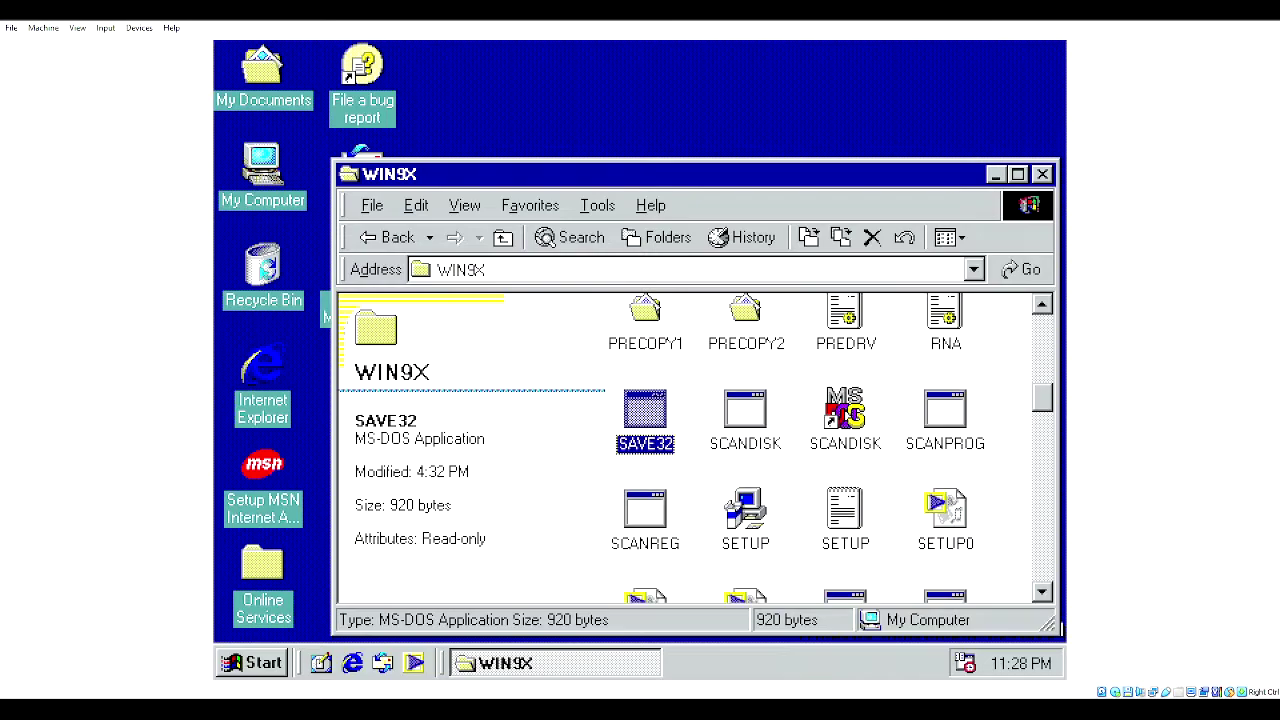
pyautogui.click(745, 510)
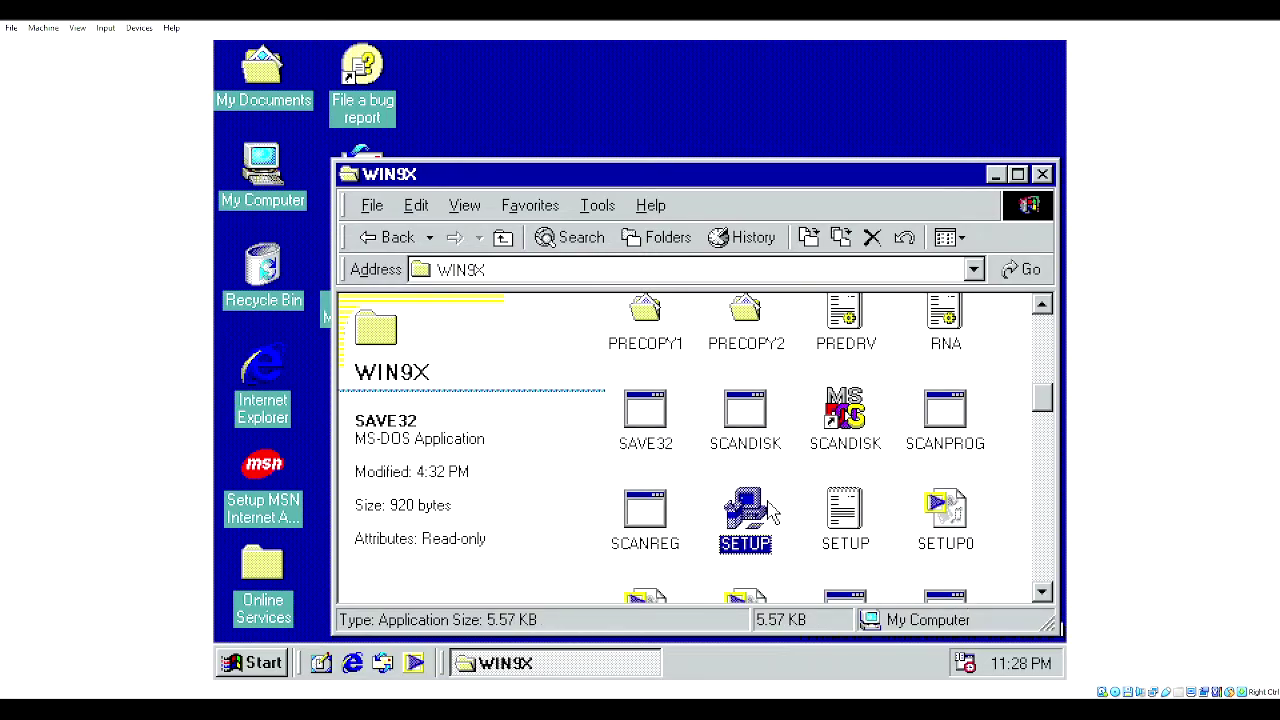
# - Run SETUP from the WIN9X folder of the MIL_2416 CD to start the Setup Wizard
pyautogui.doubleClick(766, 510)
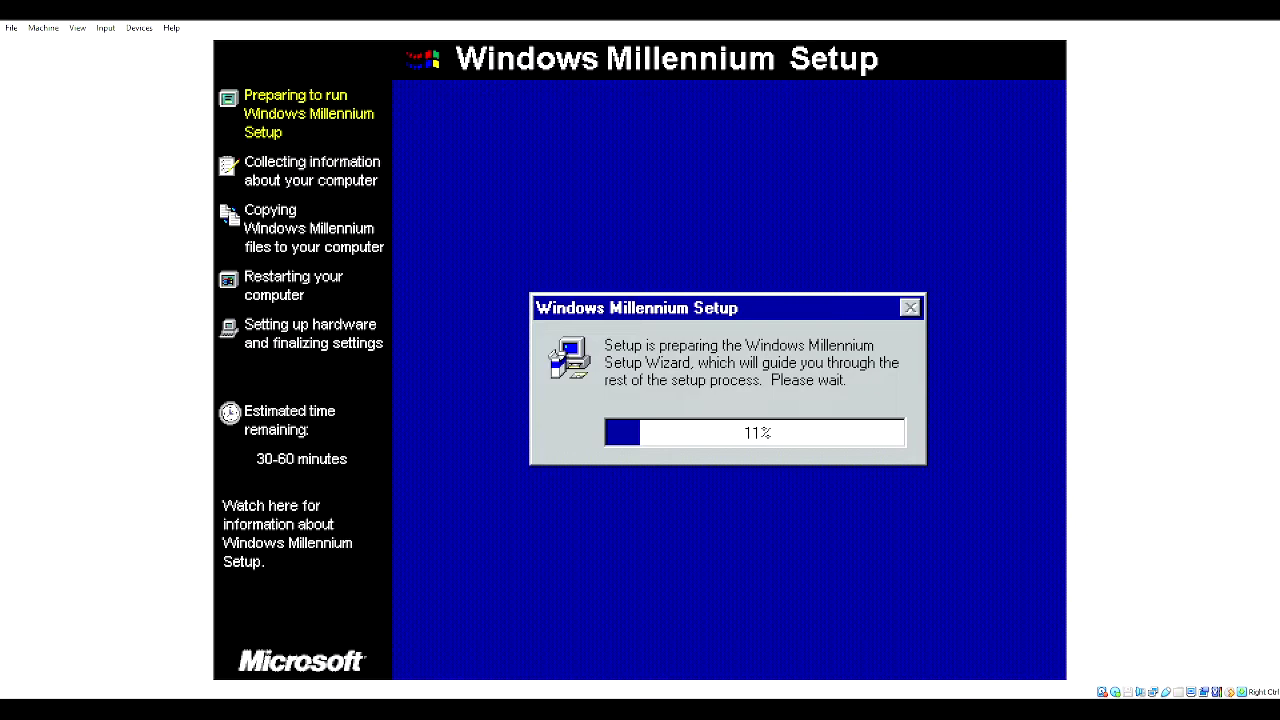
# - Move past the welcome page and accept the Windows Millennium licence agreement
pyautogui.press('Return')
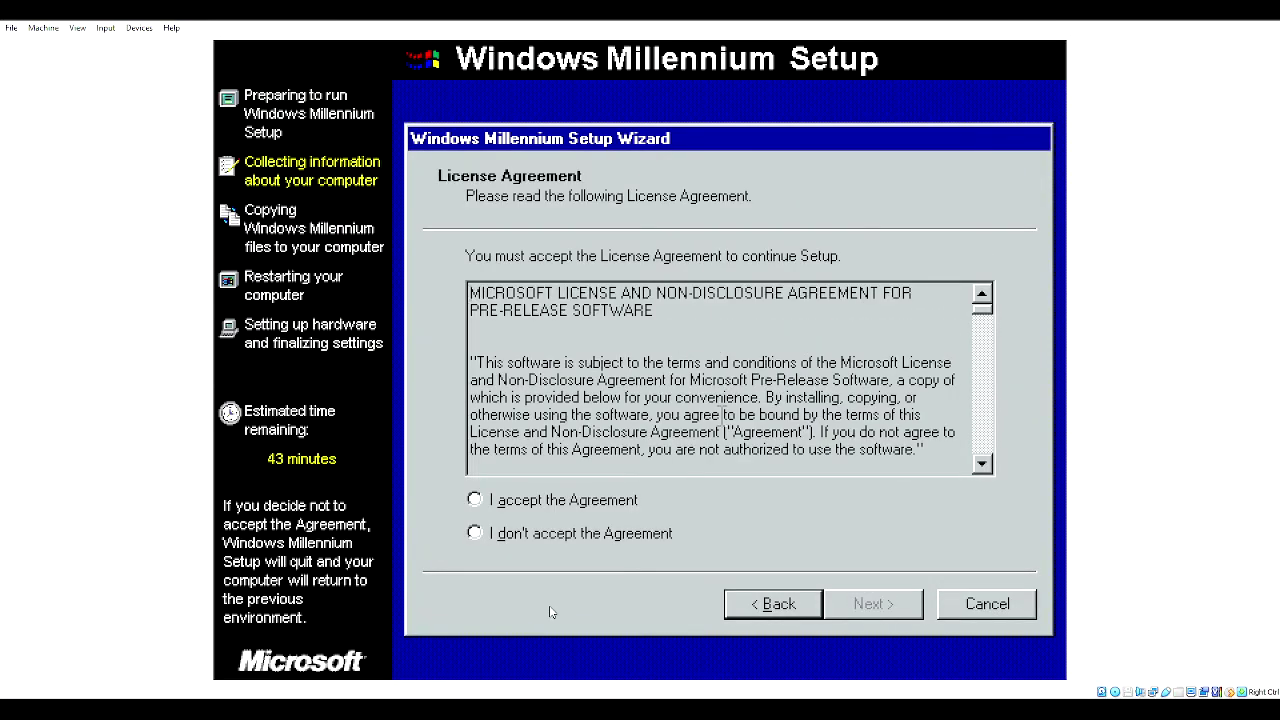
pyautogui.hotkey('alt', 'a')
pyautogui.press('Return')
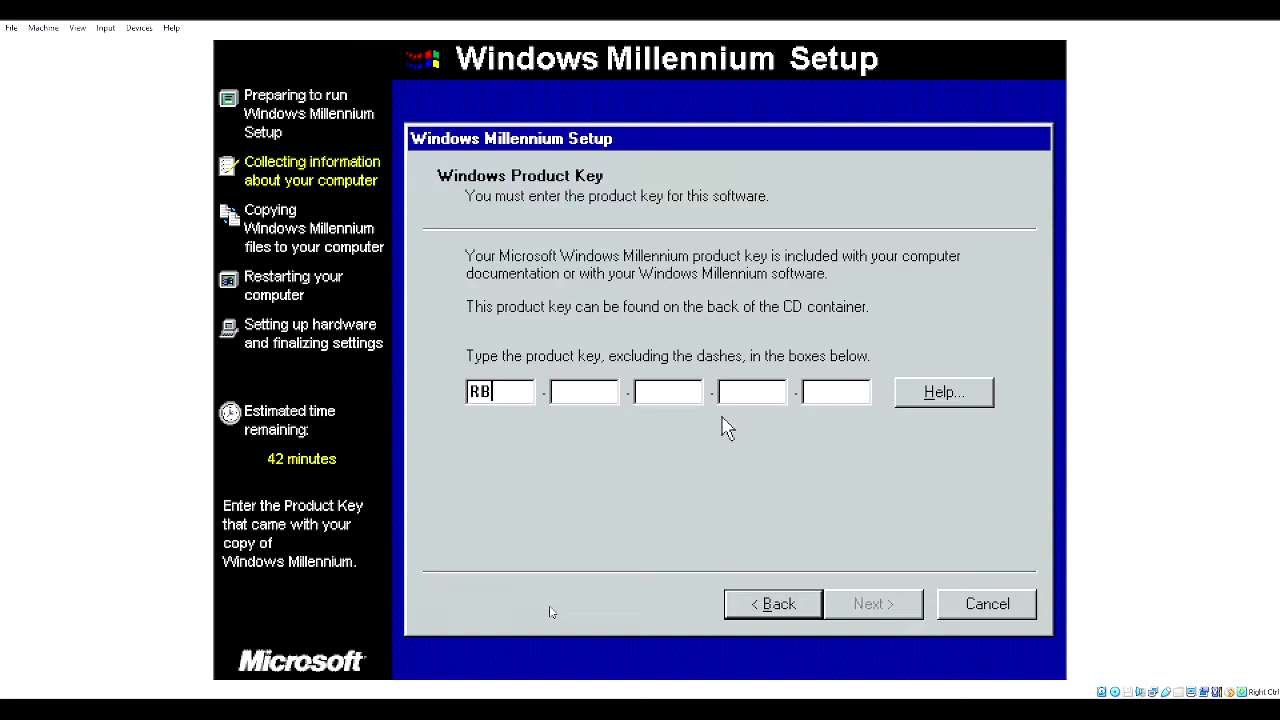
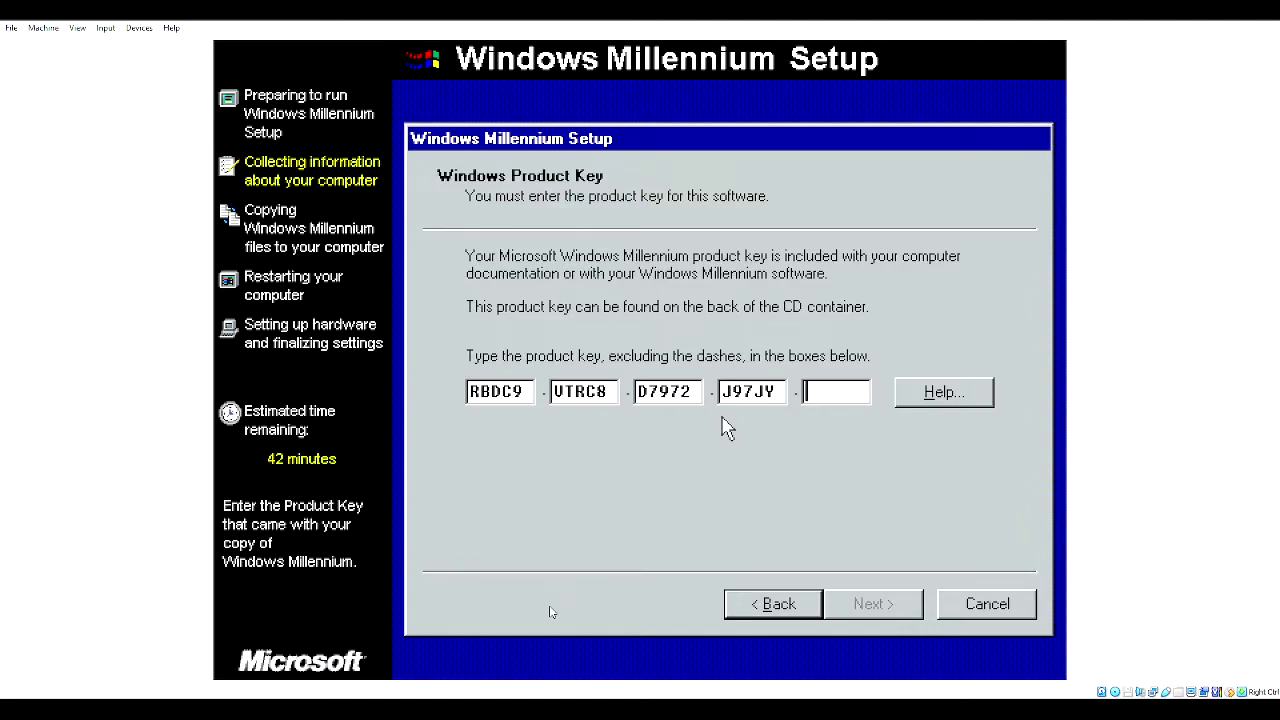
# - Submit the product key, cancel the startup disk prompt, and finish the wizard to begin copying files
pyautogui.press('Return')
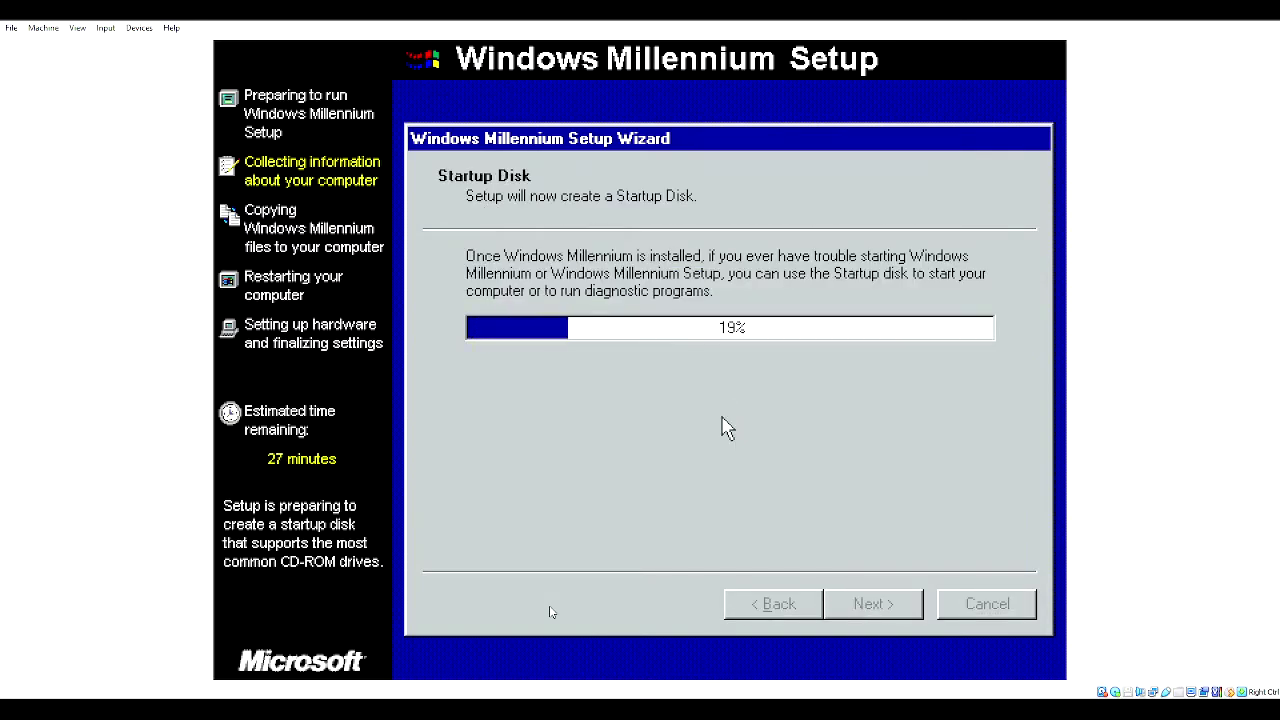
pyautogui.press('Tab')
pyautogui.press('Return')
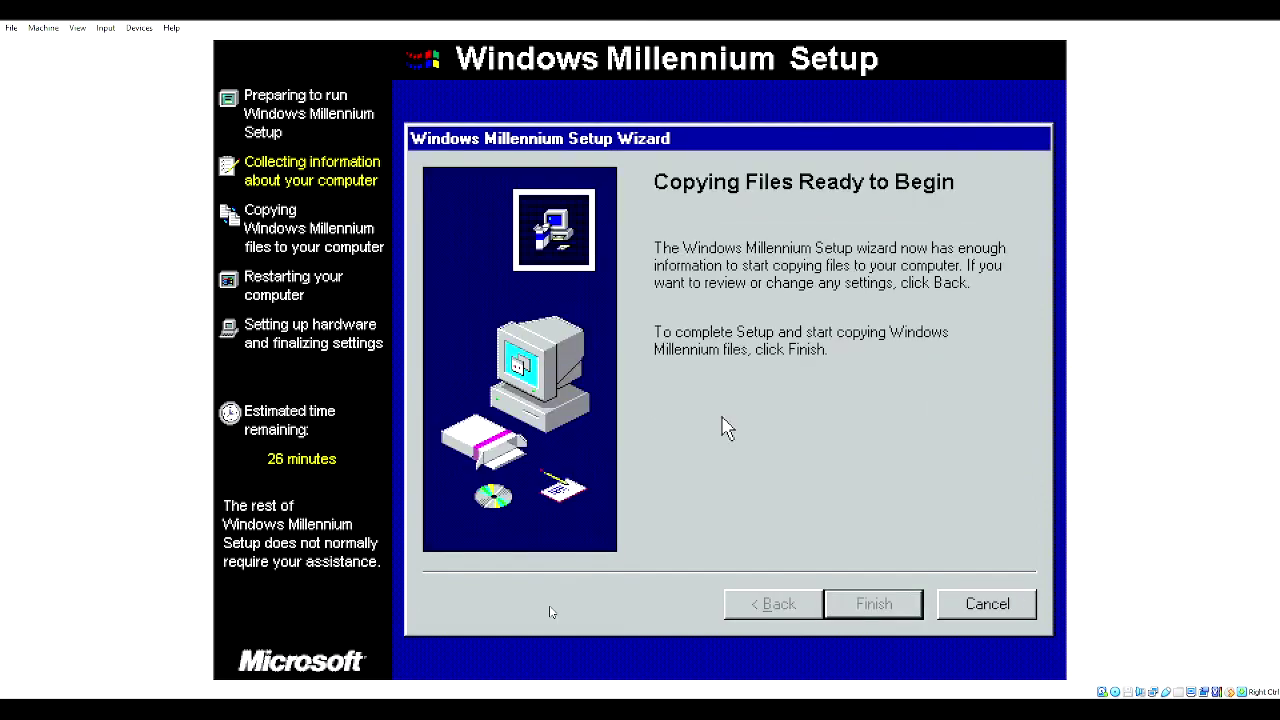
pyautogui.press('Return')
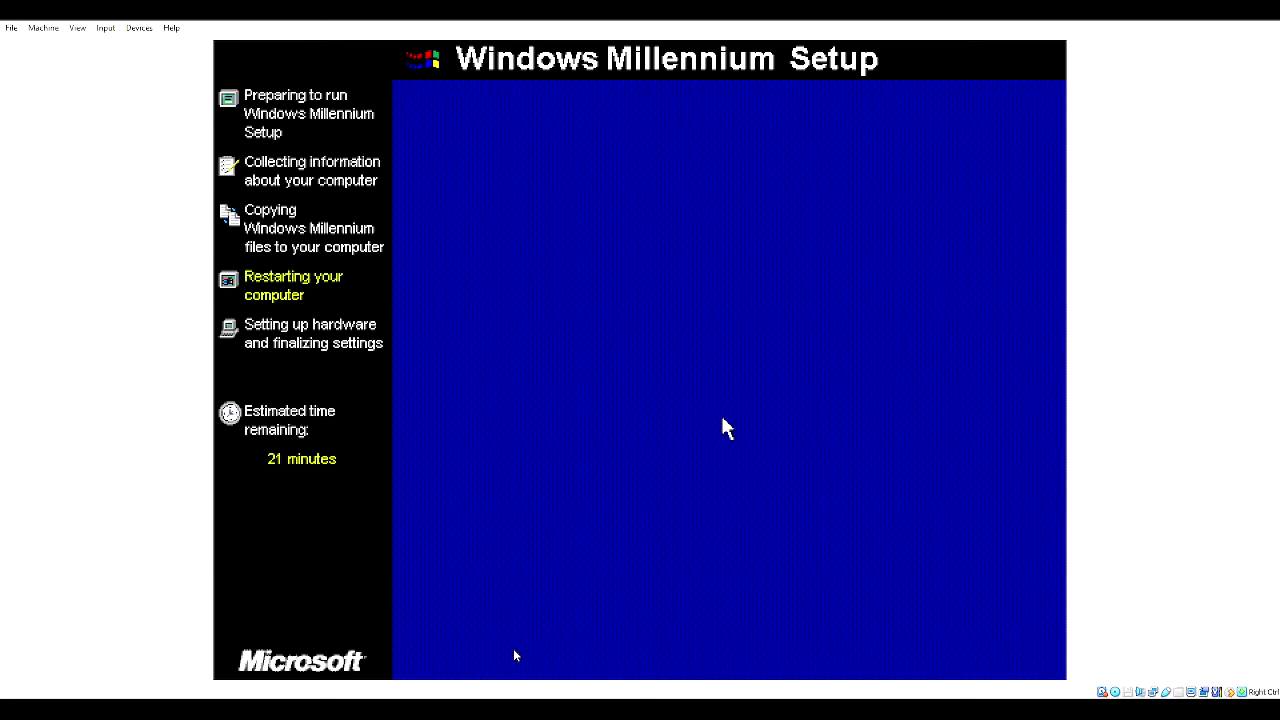
# - Choose Restart Now so Setup resumes with hardware setup after rebooting
pyautogui.press('Return')
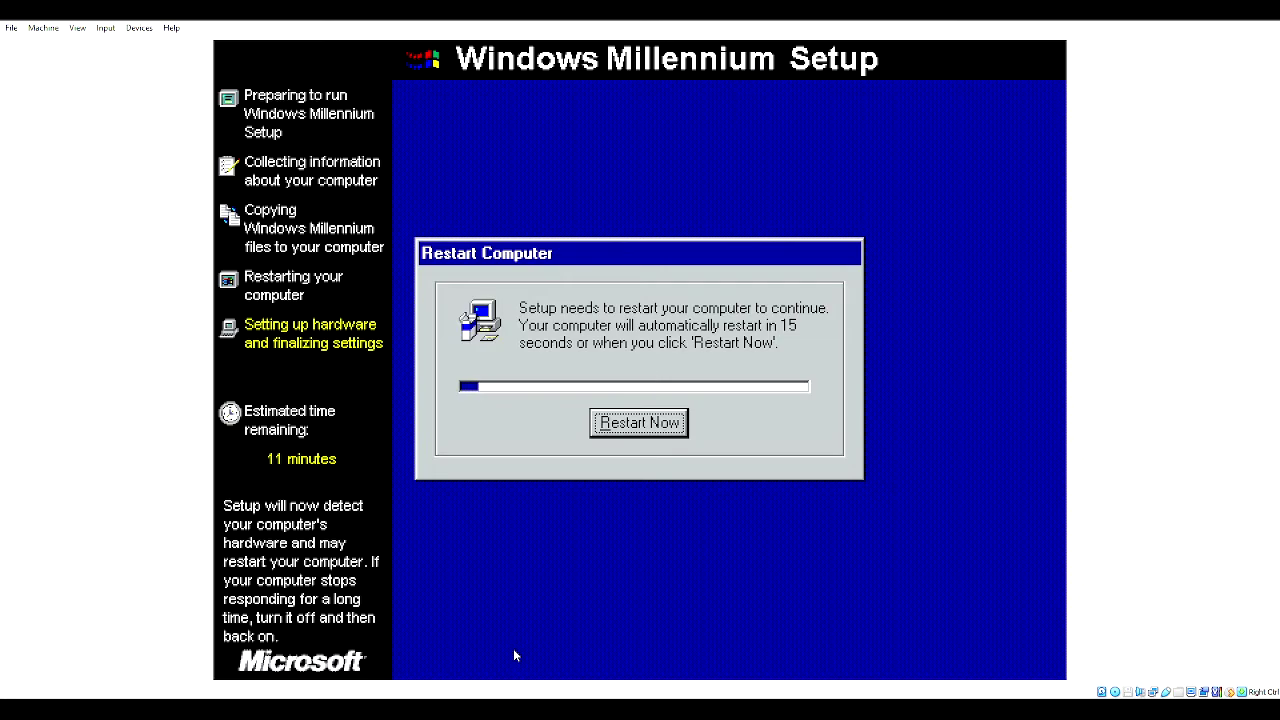
# - Restart immediately from the second Restart Computer dialog instead of waiting for the countdown
pyautogui.press('Return')
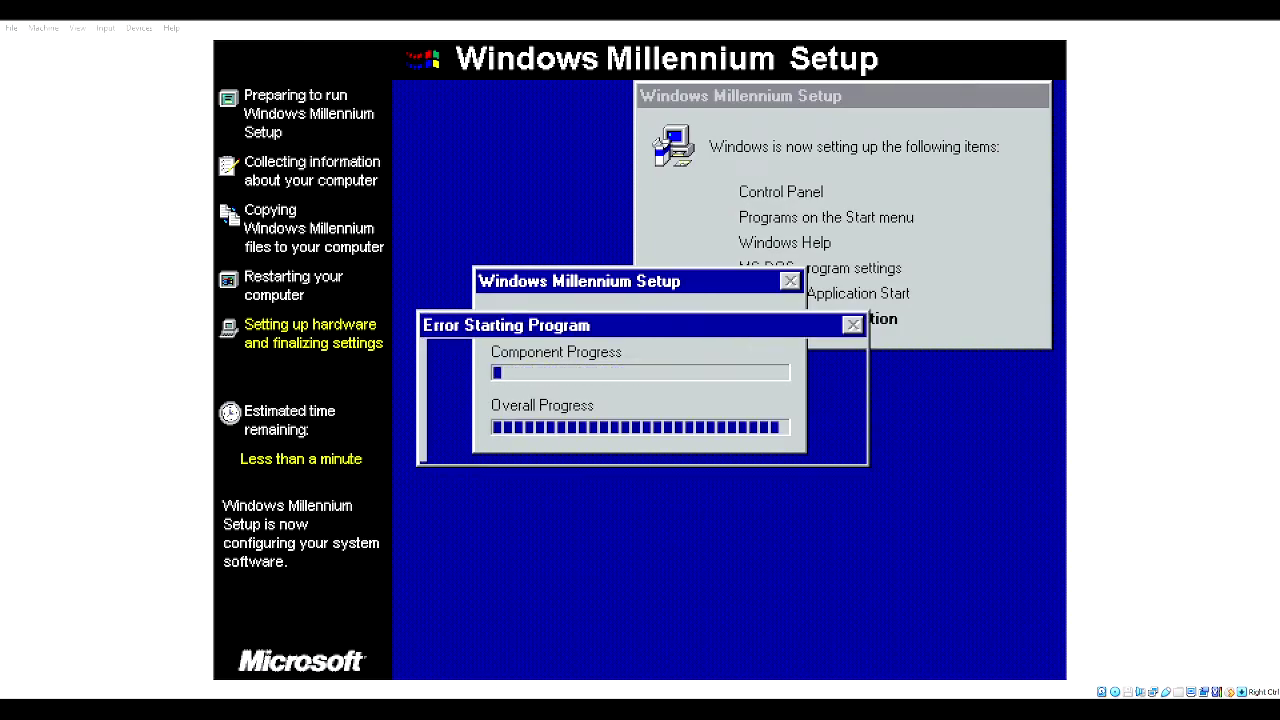
# - Close each recurring missing-DLL Error Starting Program message with OK until the restart prompt shows
pyautogui.click(563, 433)
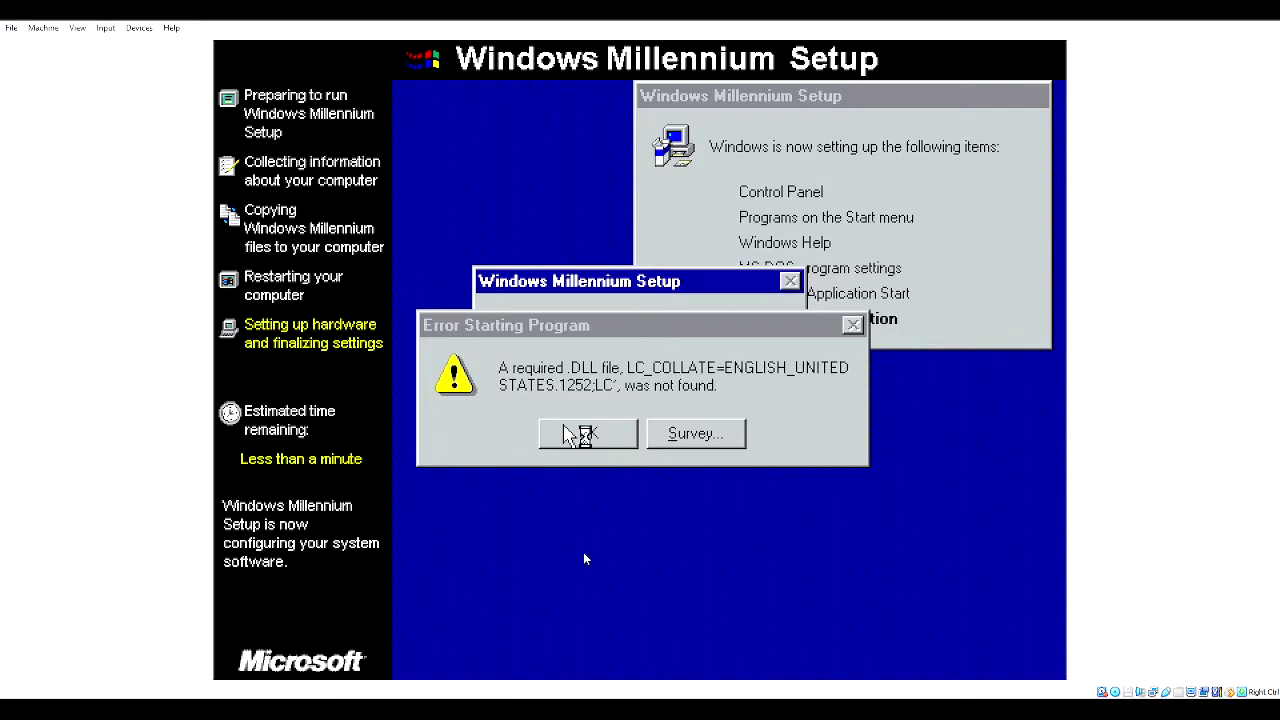
pyautogui.click(588, 436)
pyautogui.click(588, 436)
pyautogui.click(588, 436)
pyautogui.click(588, 433)
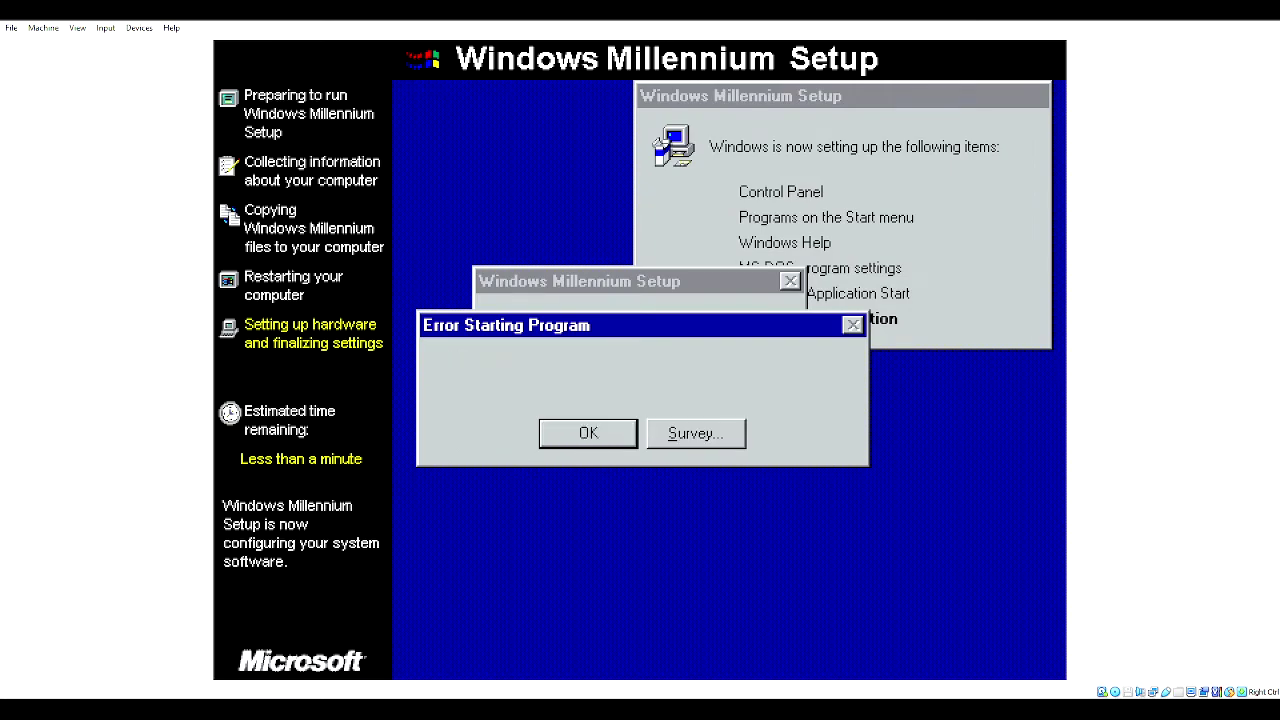
pyautogui.click(588, 433)
pyautogui.click(590, 436)
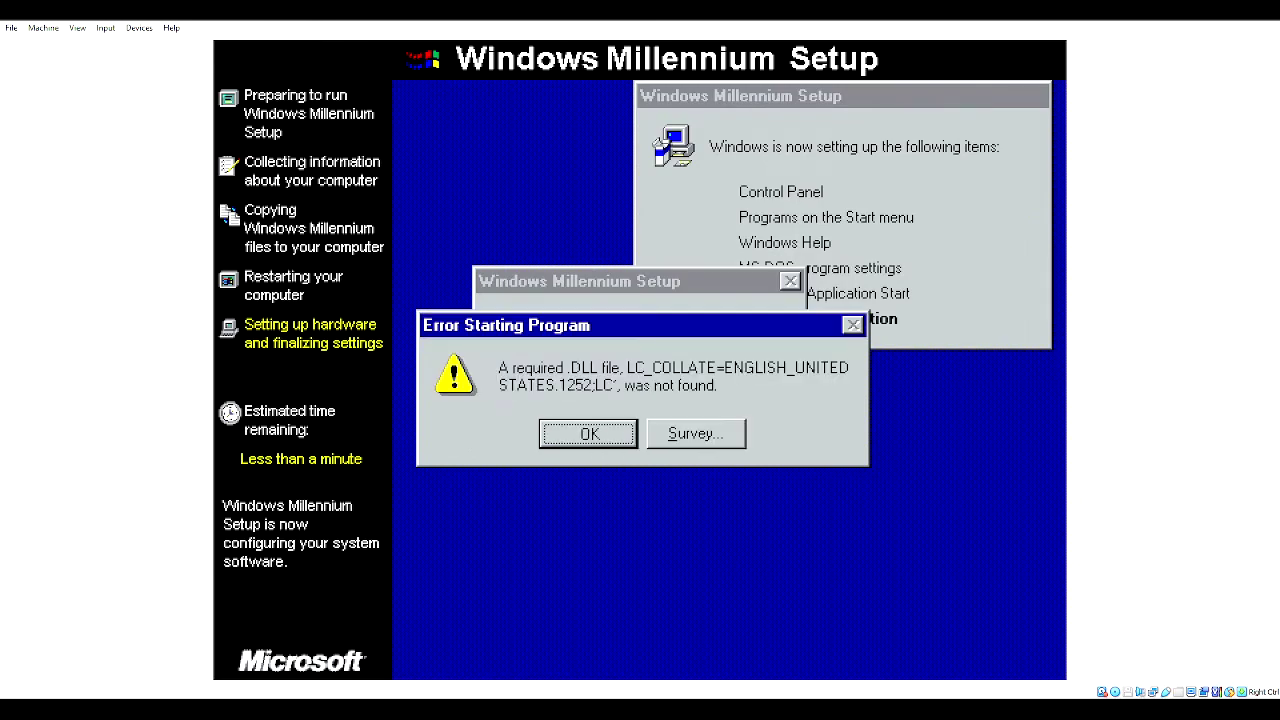
pyautogui.click(606, 446)
pyautogui.click(608, 440)
# - Drag the DLL error off the restart prompt, dismiss it, and choose Restart Now
pyautogui.click(625, 253)
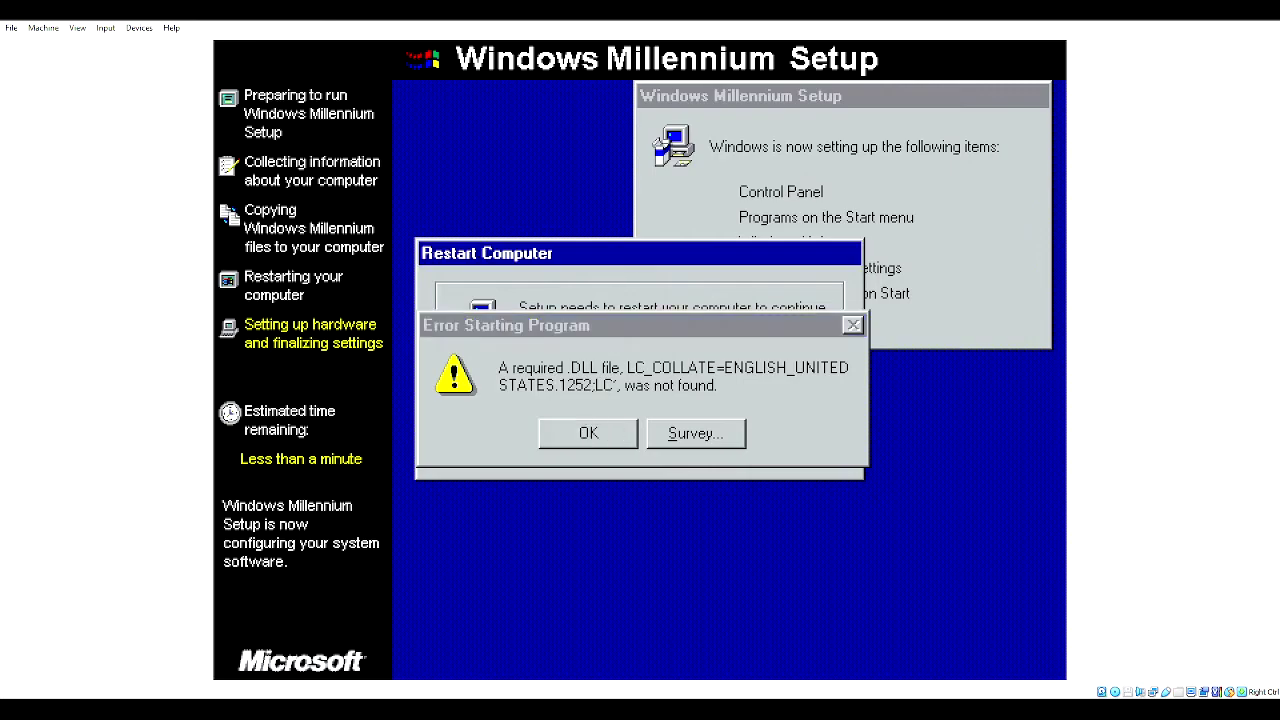
pyautogui.moveTo(596, 325); pyautogui.dragTo(650, 322)
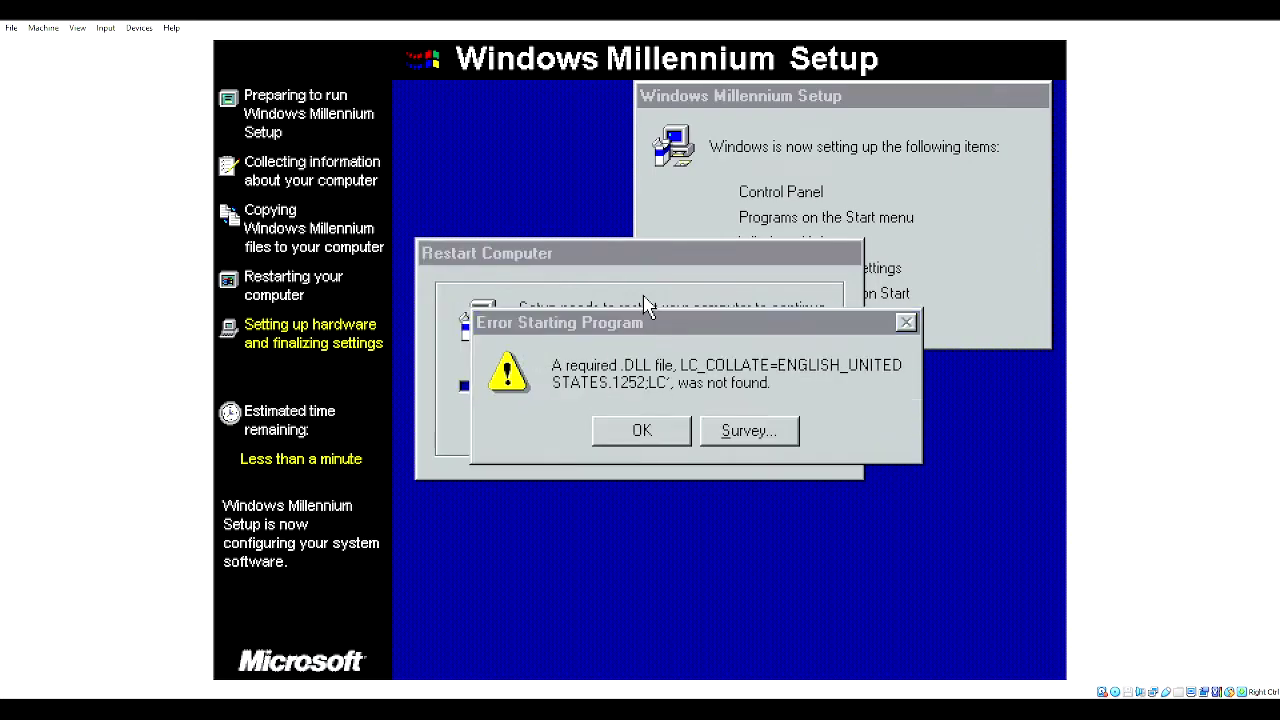
pyautogui.click(641, 431)
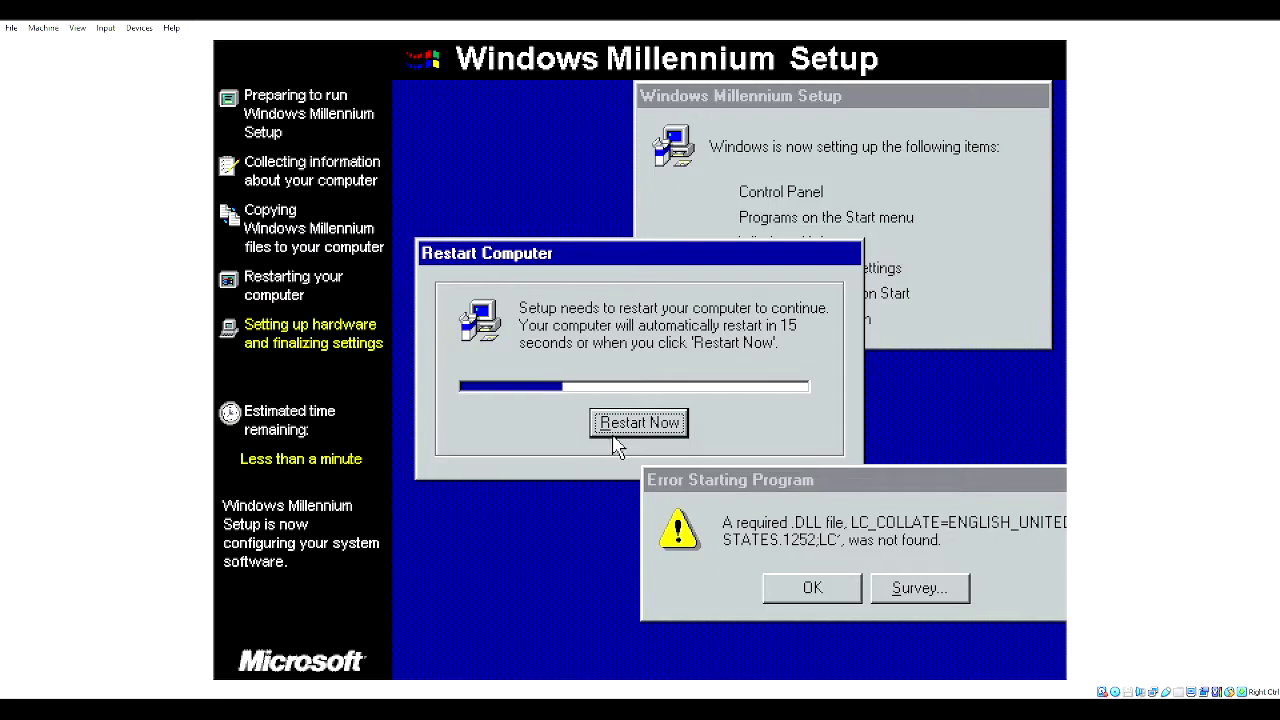
pyautogui.click(612, 430)
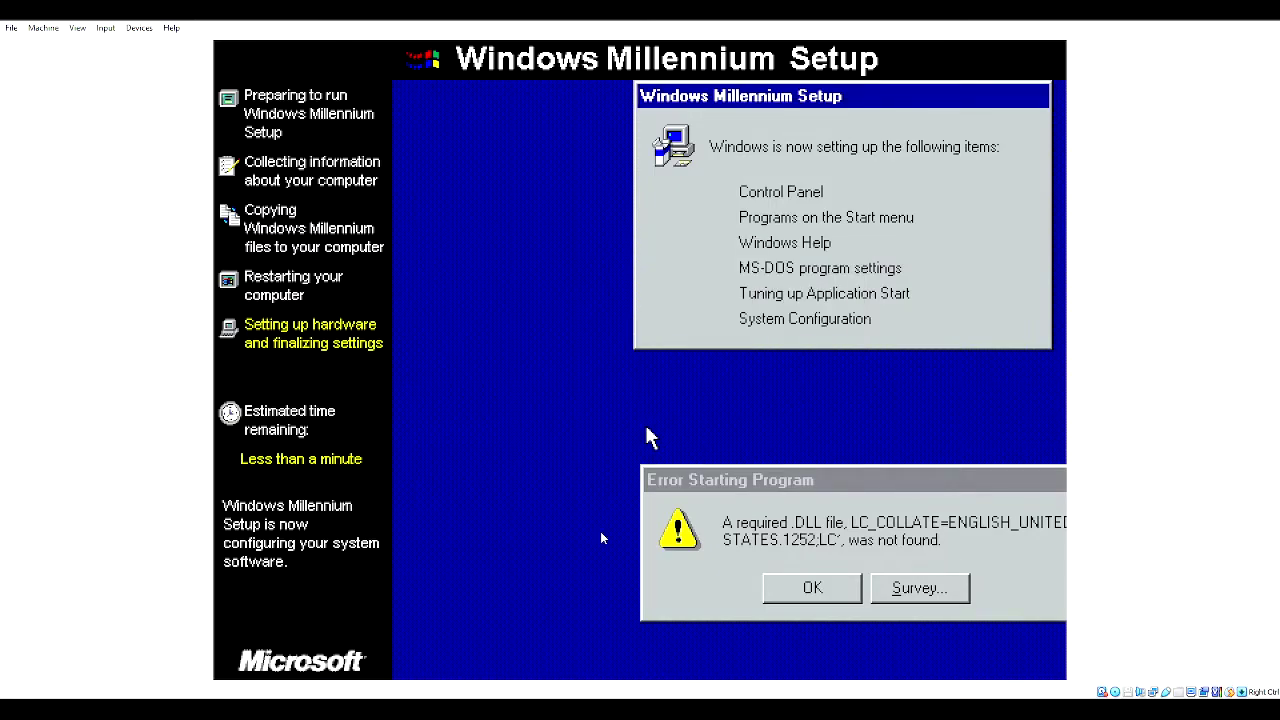
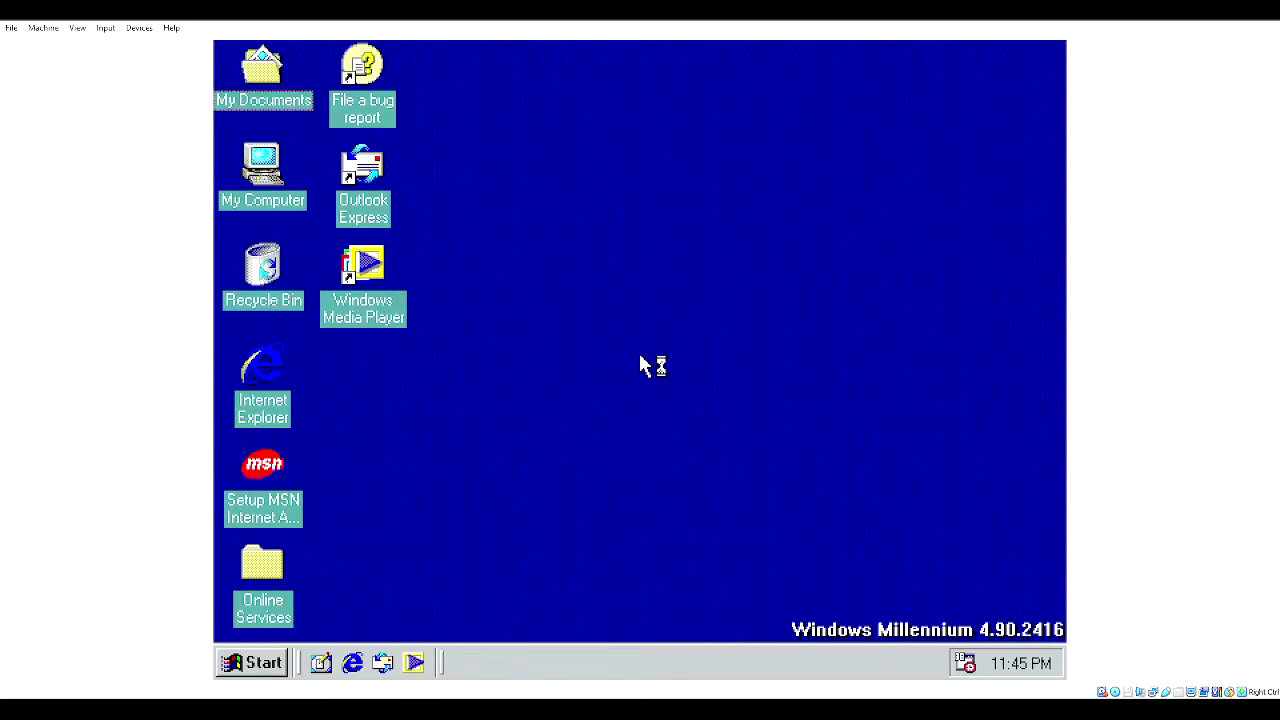
# - Open the version file on the MIL_2416_X86FRE (D:) CD through My Computer
pyautogui.doubleClick(257, 165)
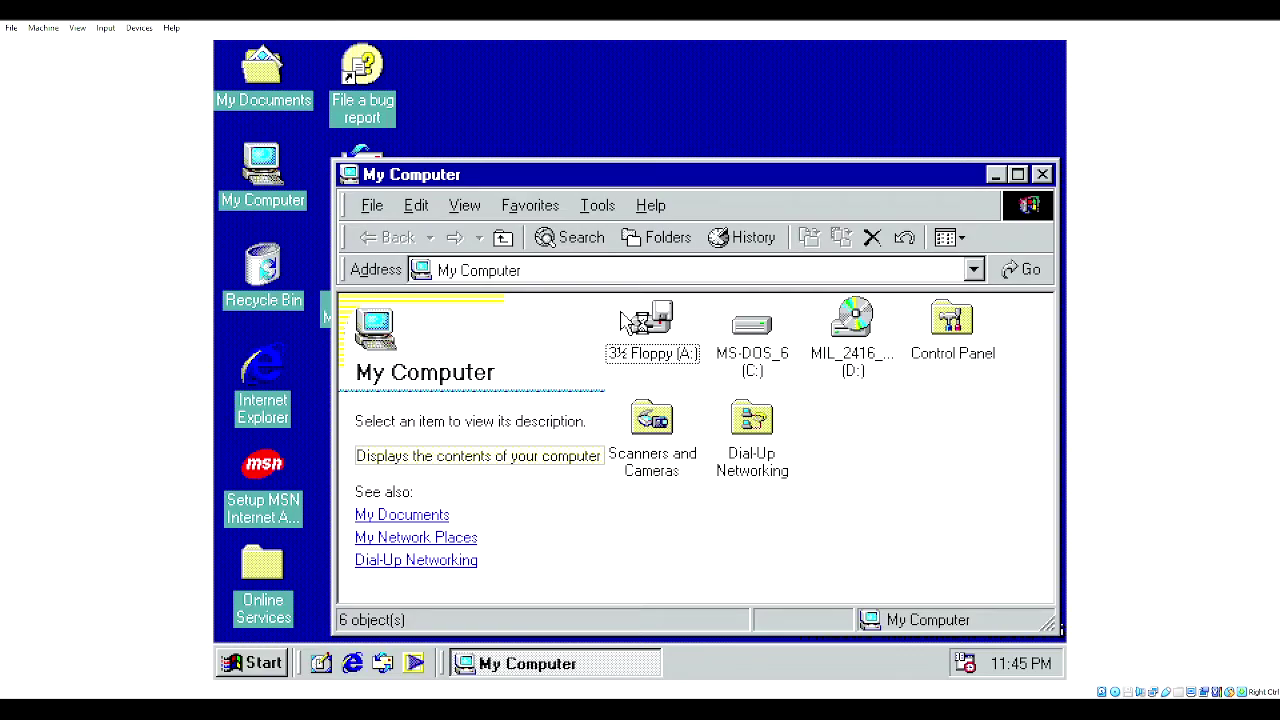
pyautogui.click(885, 360)
pyautogui.doubleClick(885, 355)
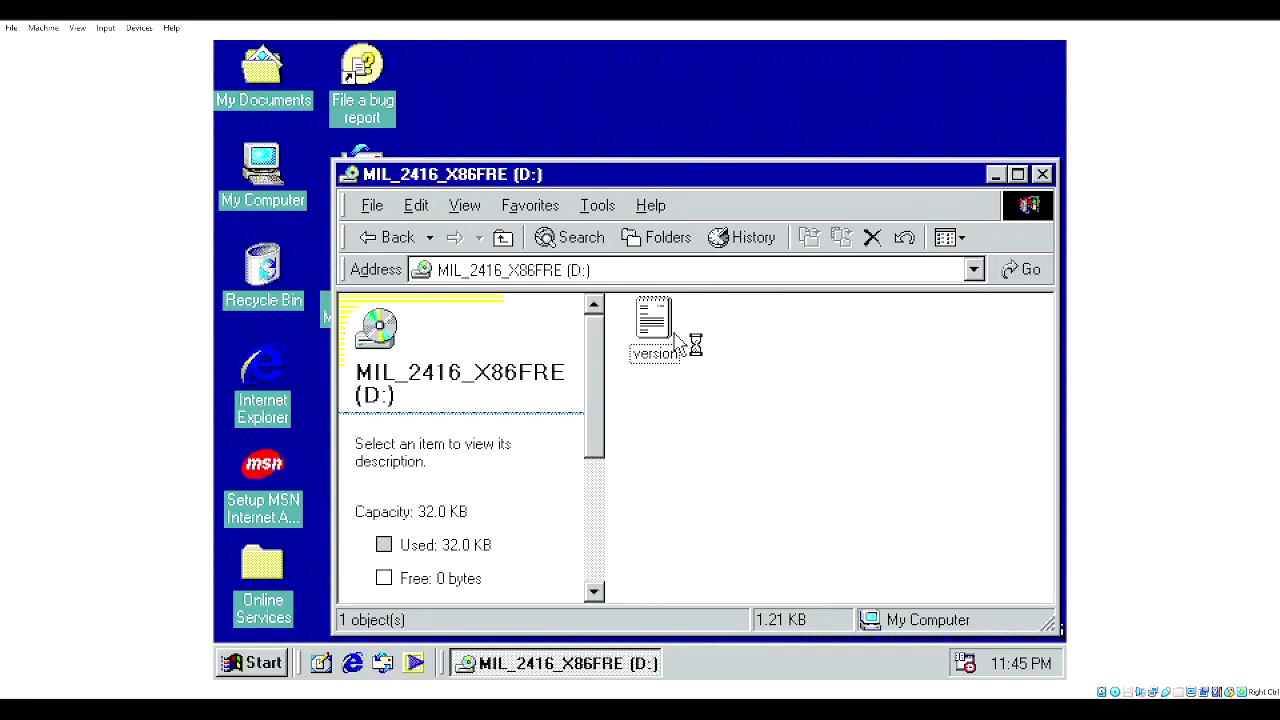
pyautogui.doubleClick(670, 345)
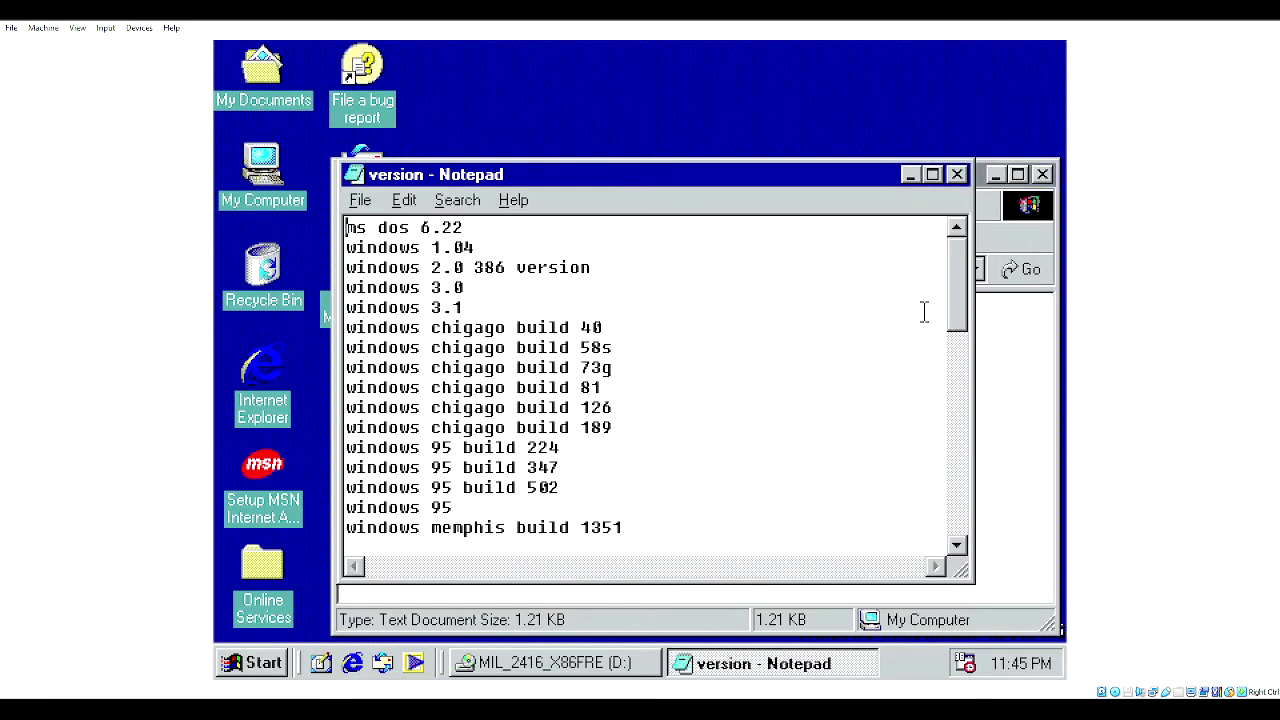
# - Add a new line 'windows me build 2416' after build 2394 at the end of the list
pyautogui.moveTo(959, 318); pyautogui.dragTo(930, 555)
pyautogui.click(678, 525)
pyautogui.press('Return')
pyautogui.write('windows me build 2416')
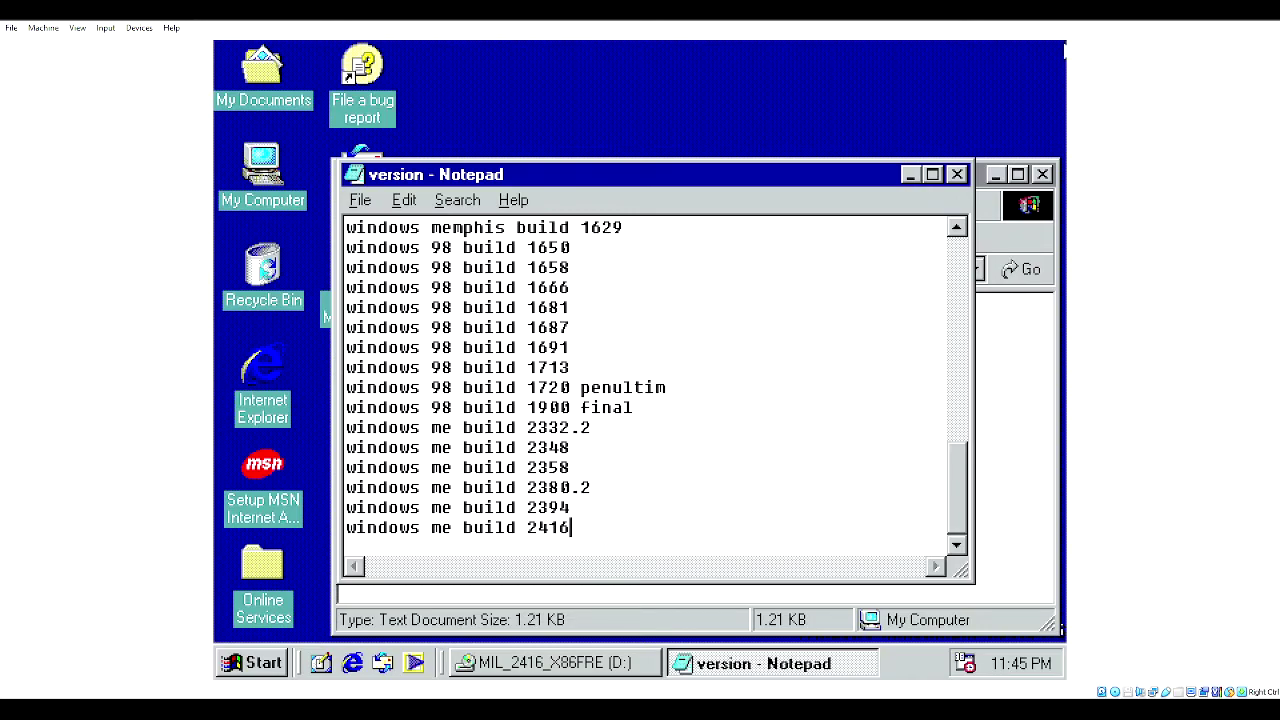
# - Save the edited version file from Notepad's File menu
pyautogui.click(1005, 363)
pyautogui.hotkey('alt', 'Tab')
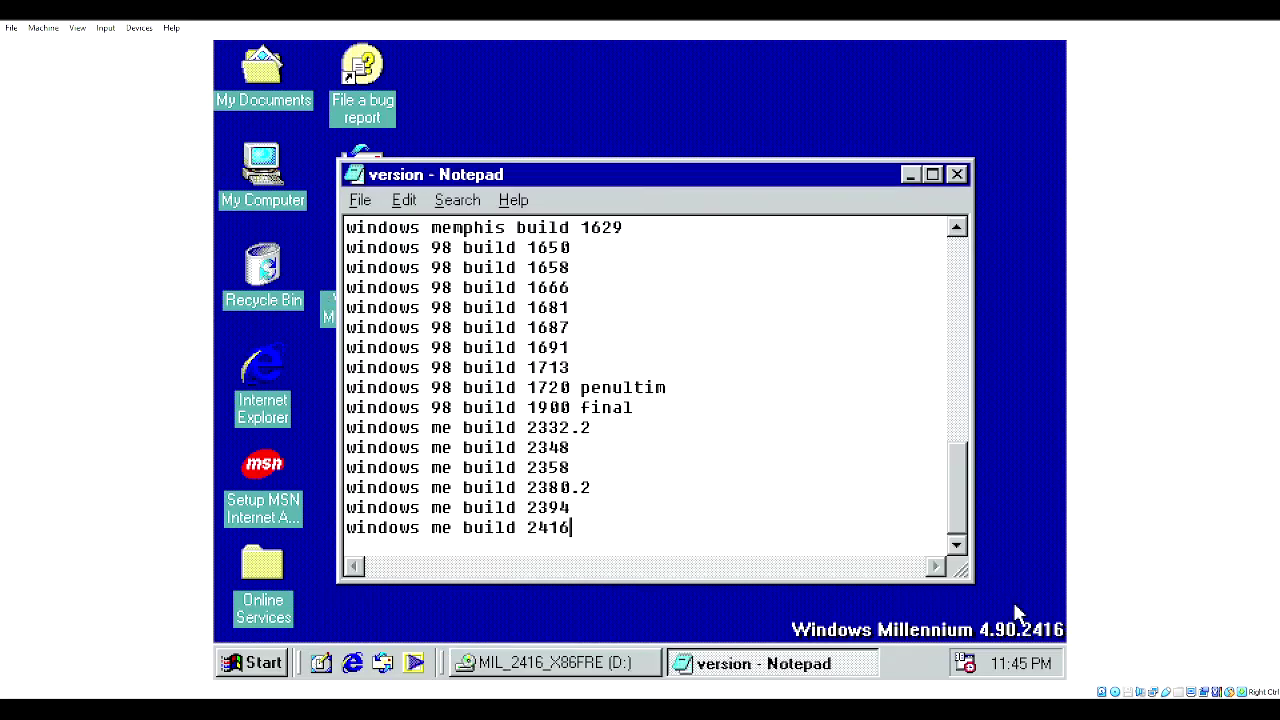
pyautogui.click(360, 200)
pyautogui.click(394, 276)
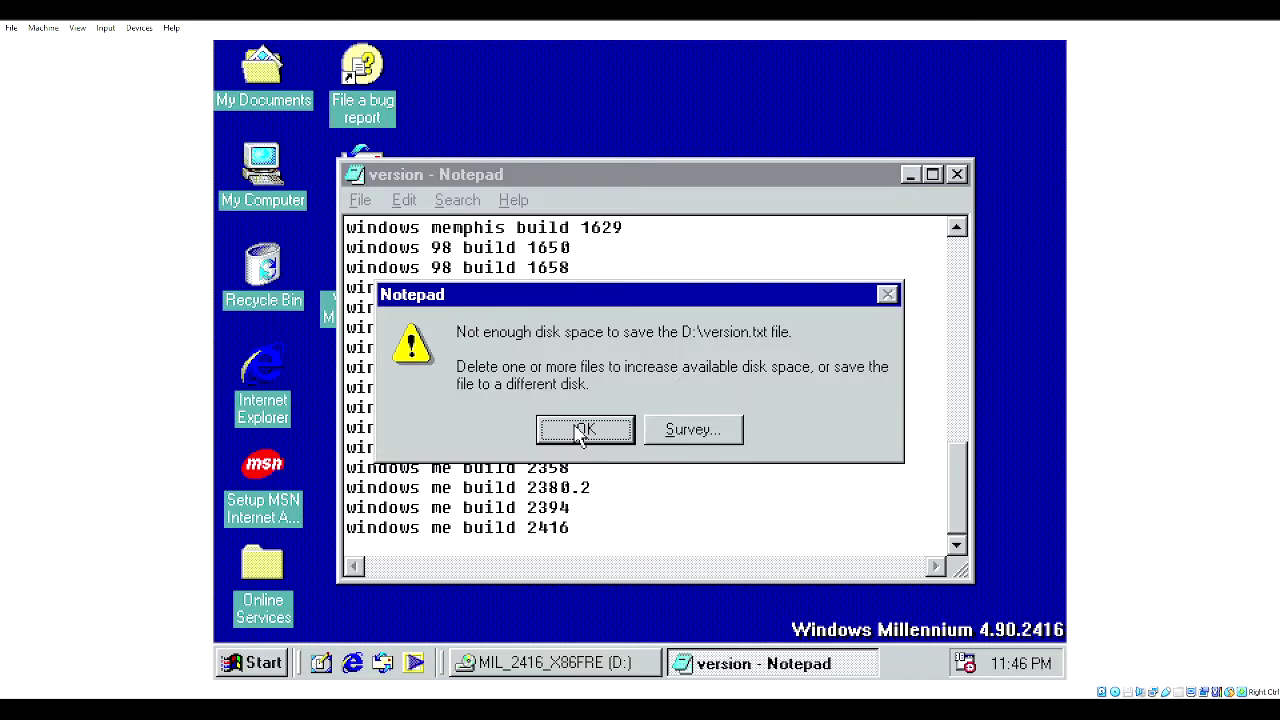
# - Clear the disk-space, read-only and PCHealth errors from saving to the CD, then open My Computer
pyautogui.click(584, 430)
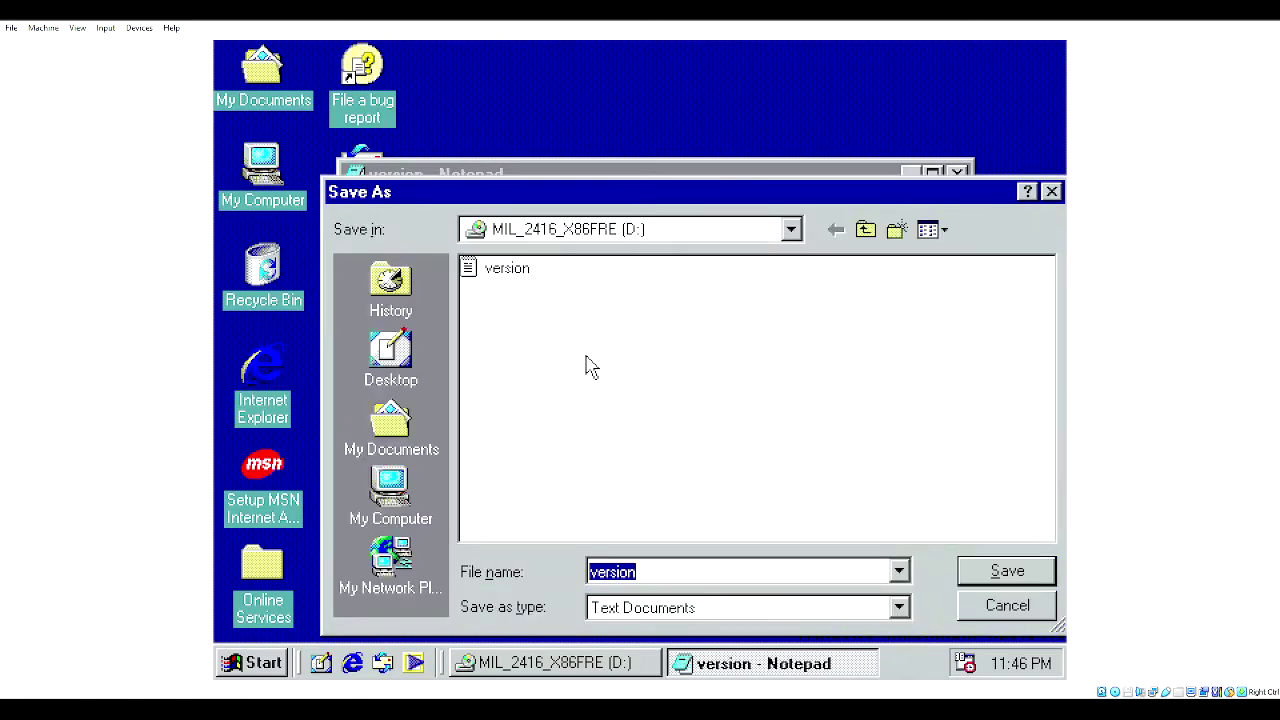
pyautogui.click(968, 573)
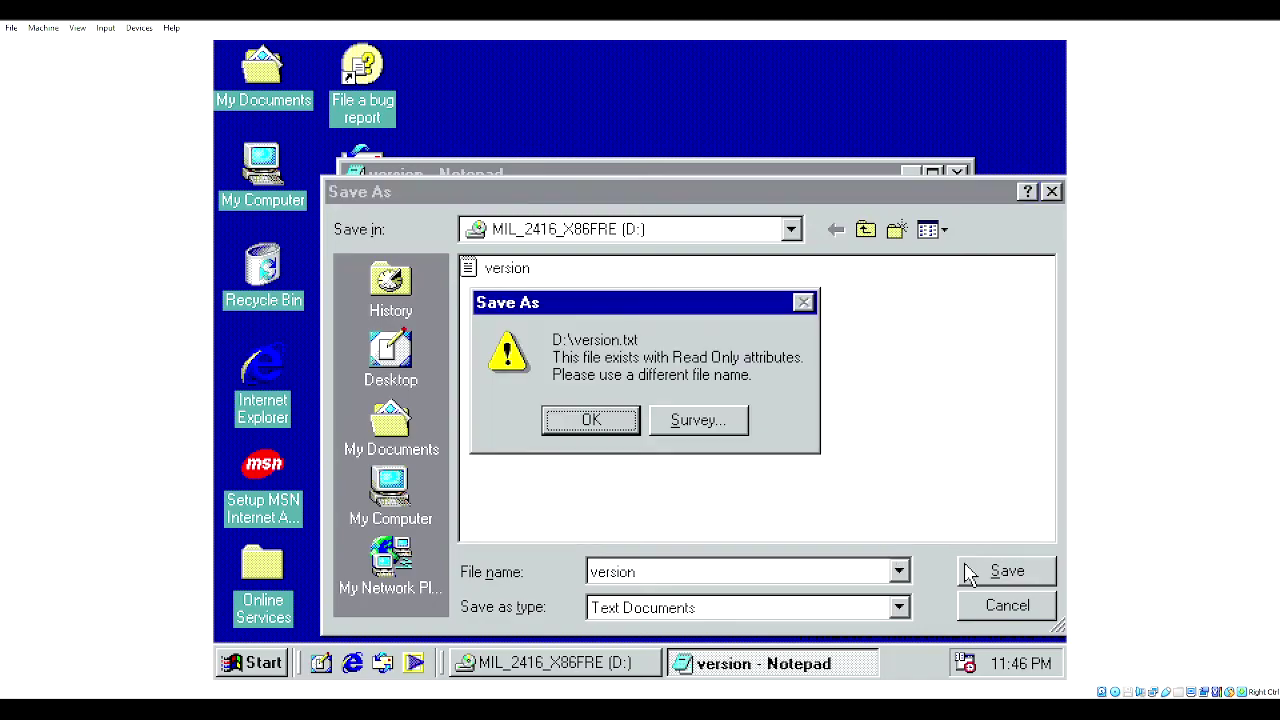
pyautogui.click(612, 422)
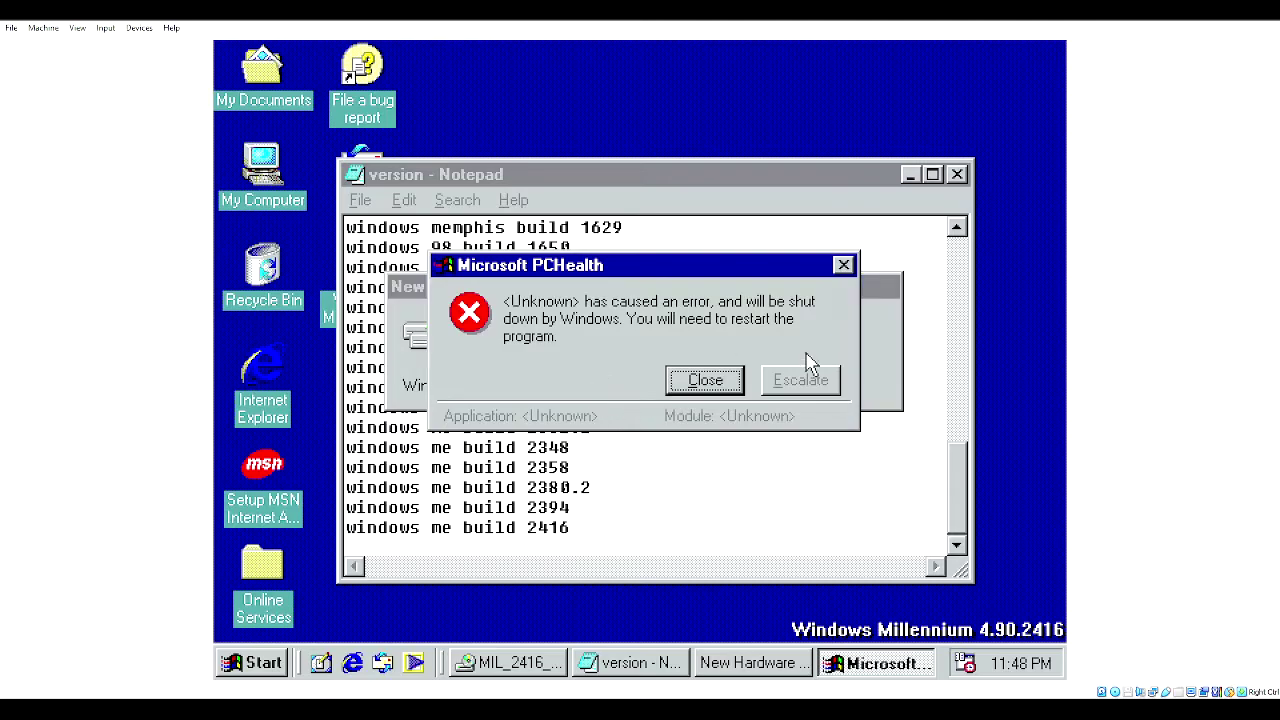
pyautogui.click(745, 380)
pyautogui.doubleClick(250, 197)
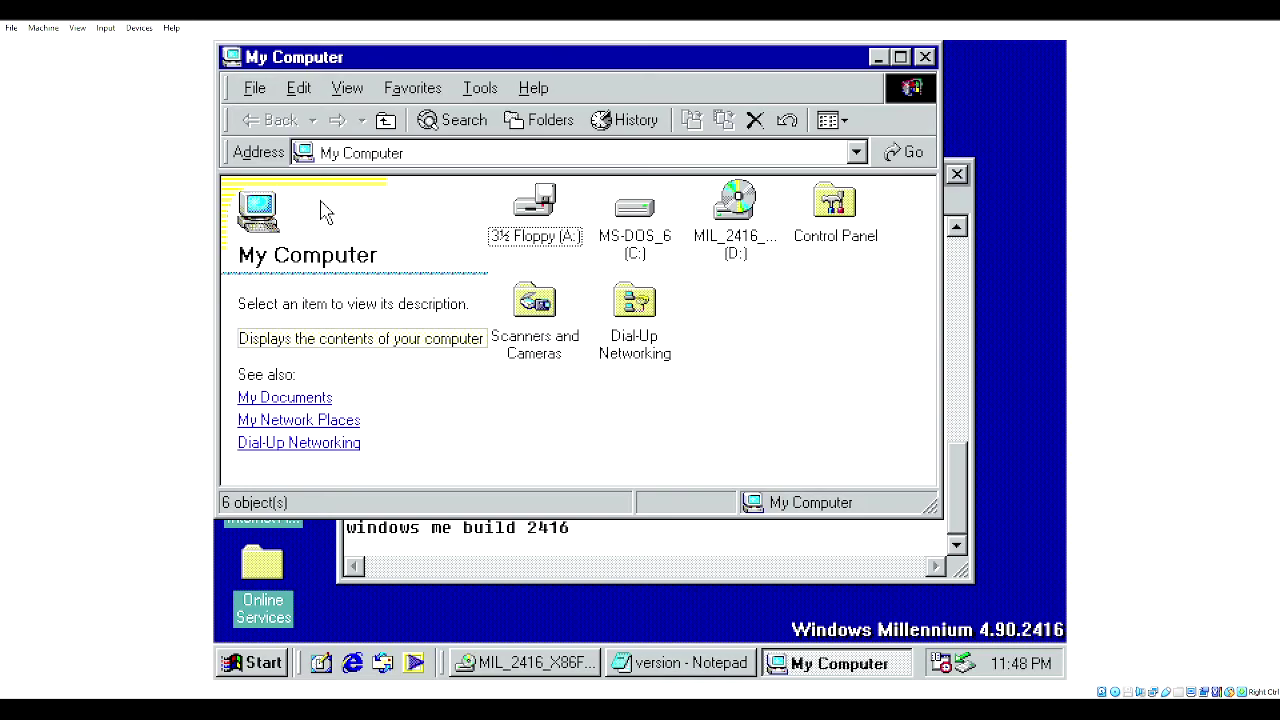
# - Save the edited list as 'version' on the MS-DOS_6 (C:) drive, then close Notepad
pyautogui.click(925, 57)
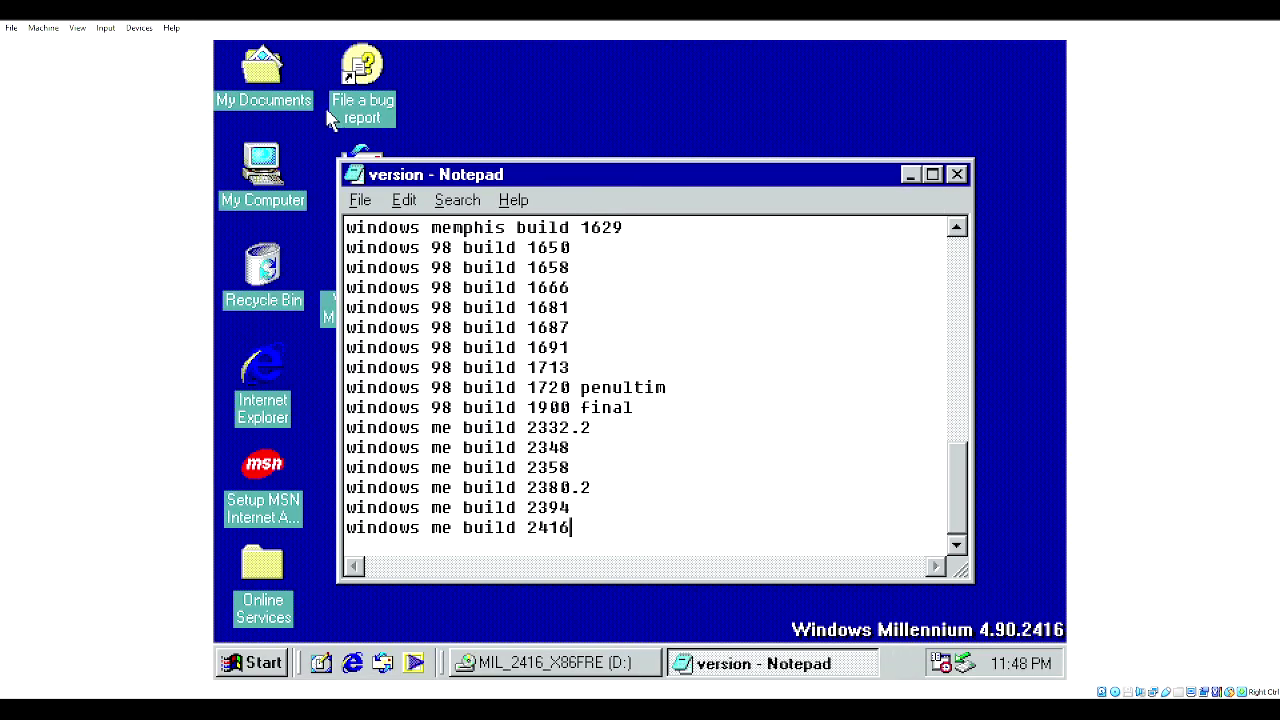
pyautogui.click(360, 200)
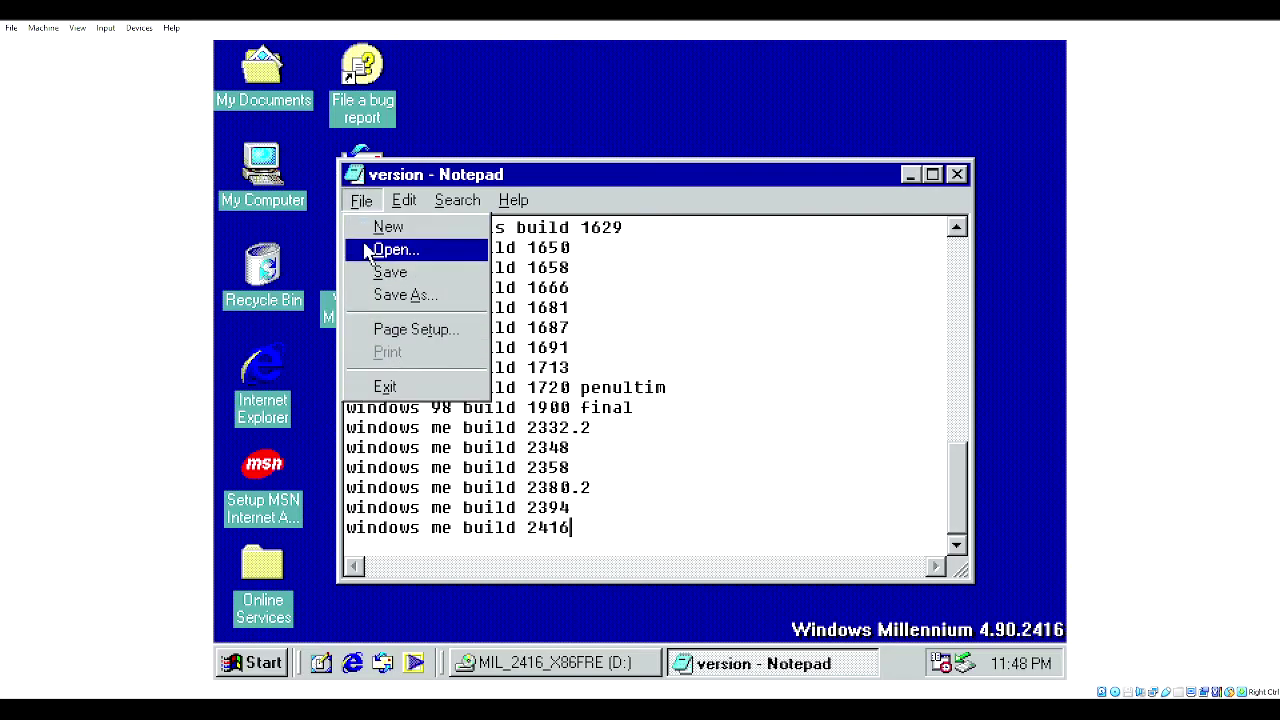
pyautogui.click(384, 271)
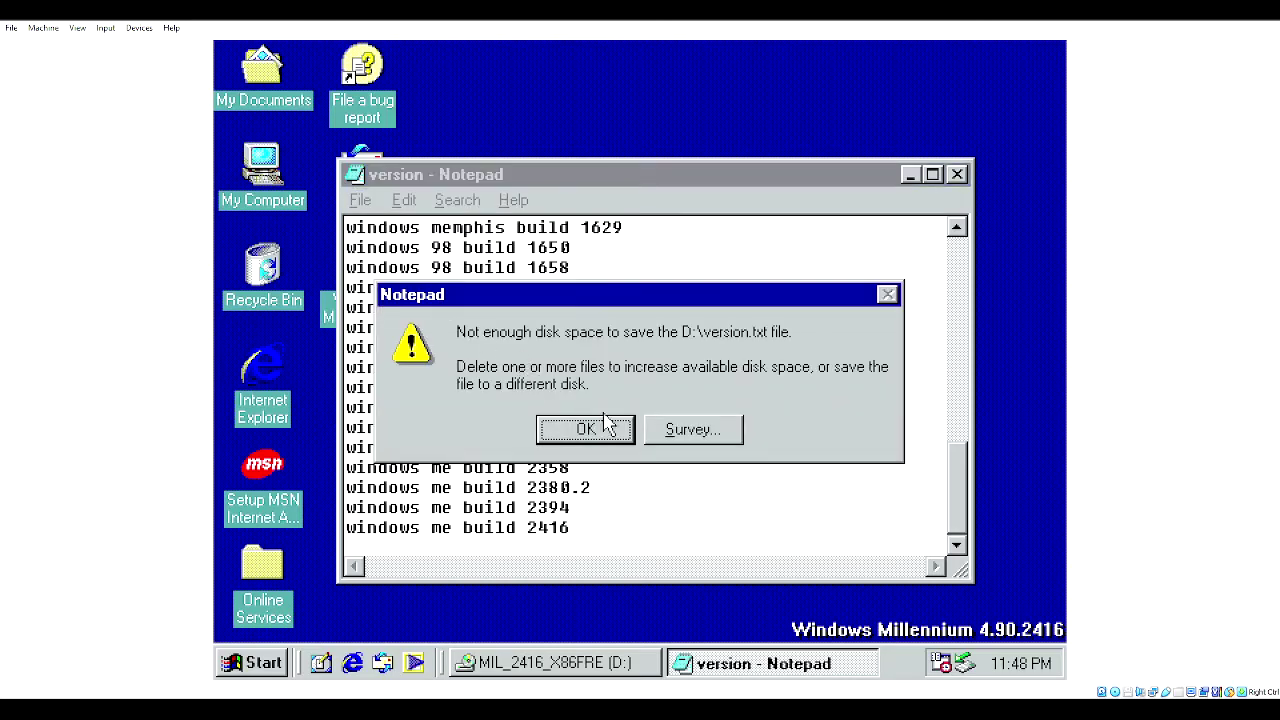
pyautogui.click(608, 428)
pyautogui.click(412, 492)
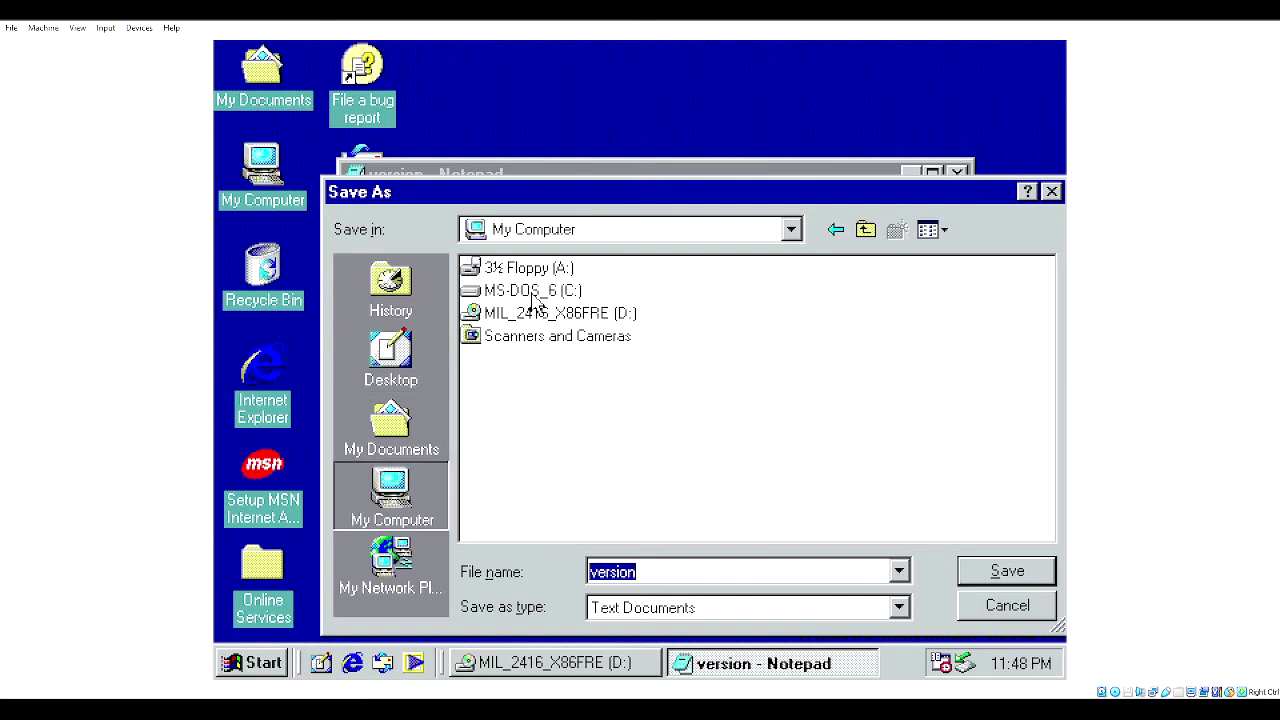
pyautogui.doubleClick(525, 291)
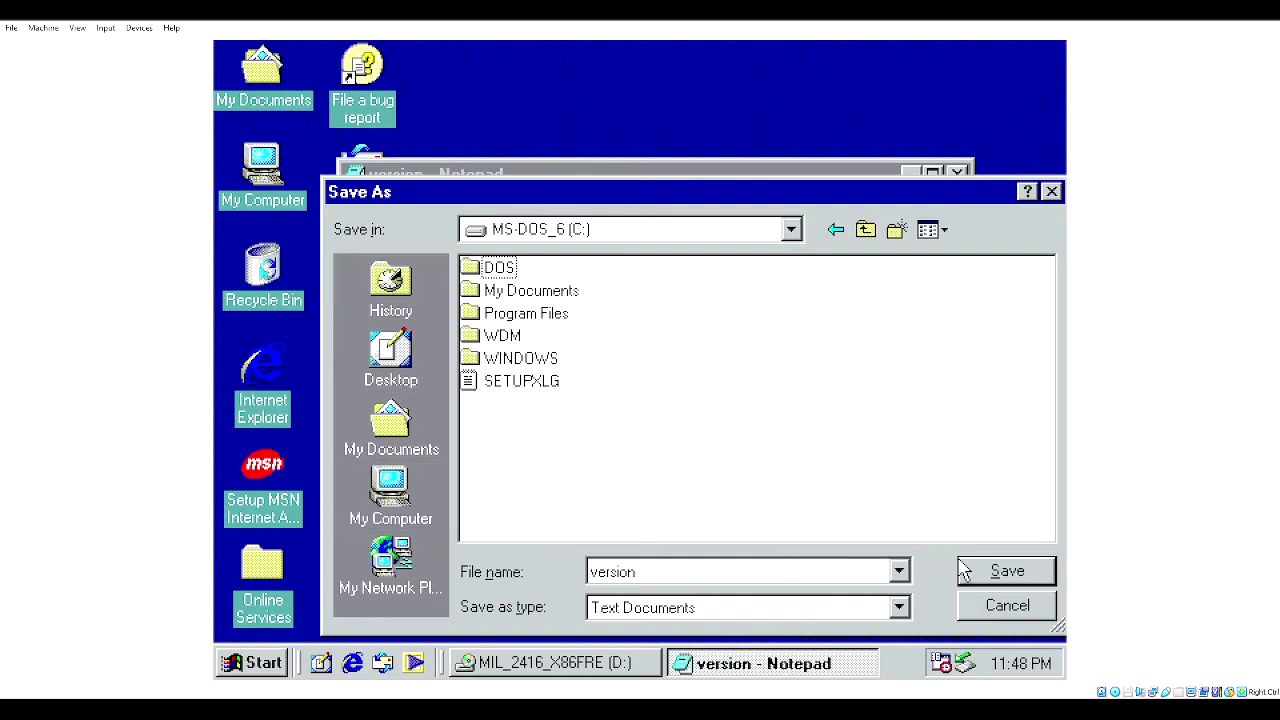
pyautogui.click(963, 570)
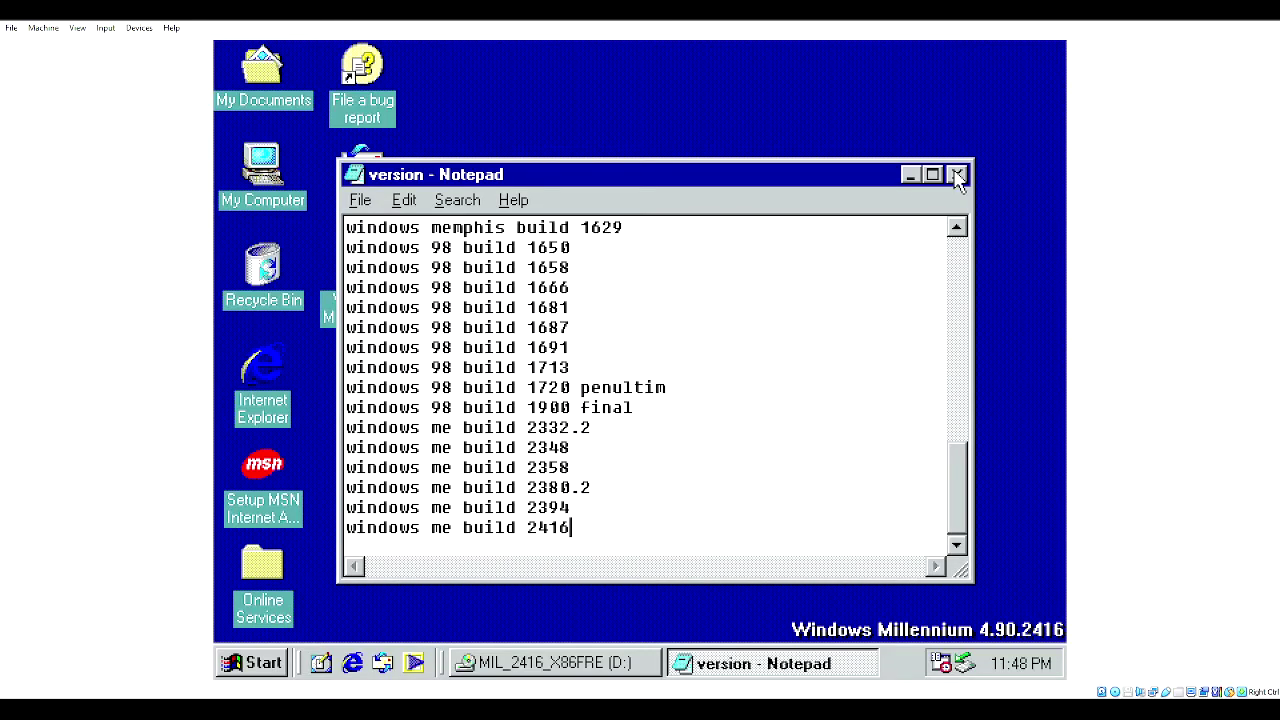
pyautogui.click(957, 174)
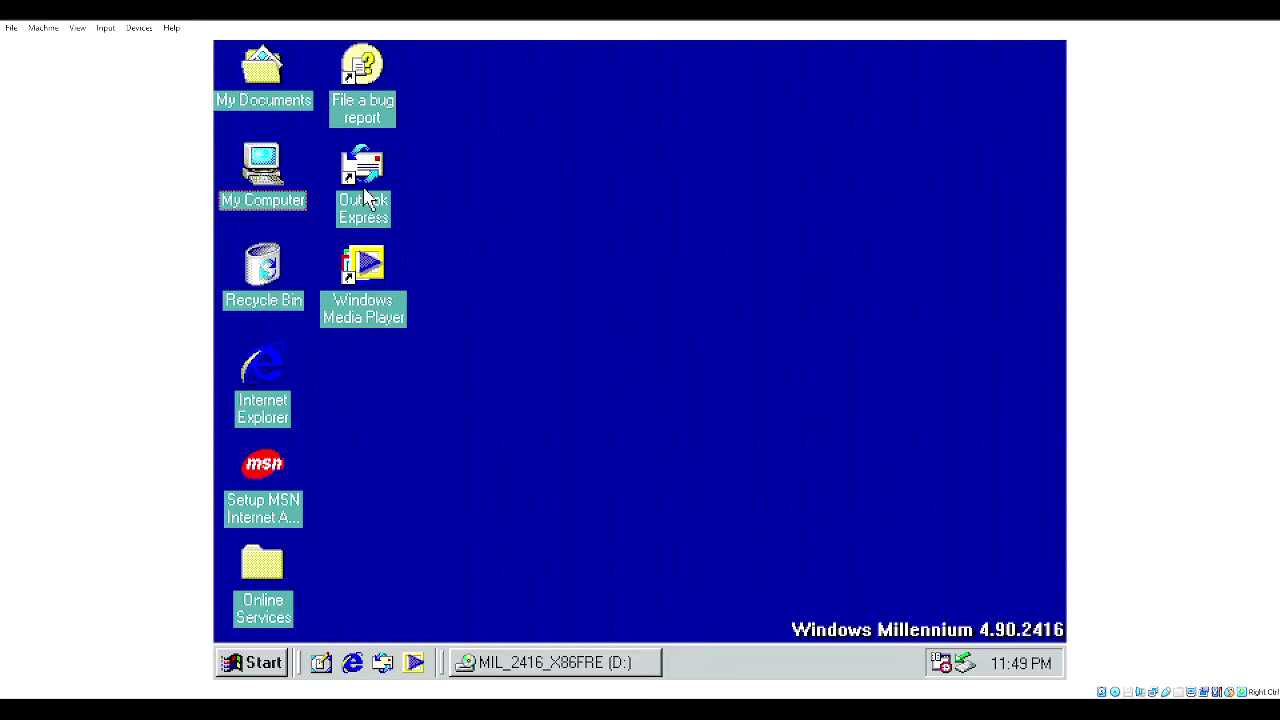
# - Decline the Millennium upgrade, check the Display Properties Settings tab, and close the CD-ROM autorun window
pyautogui.doubleClick(278, 166)
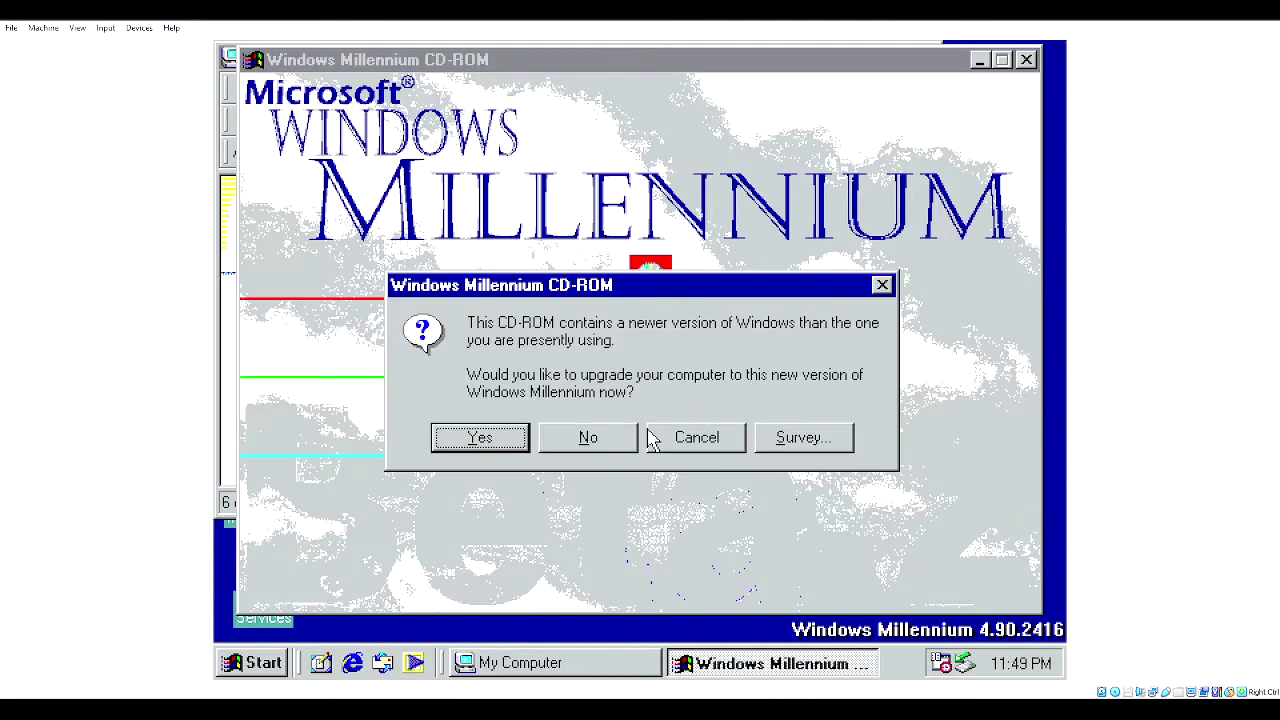
pyautogui.click(590, 438)
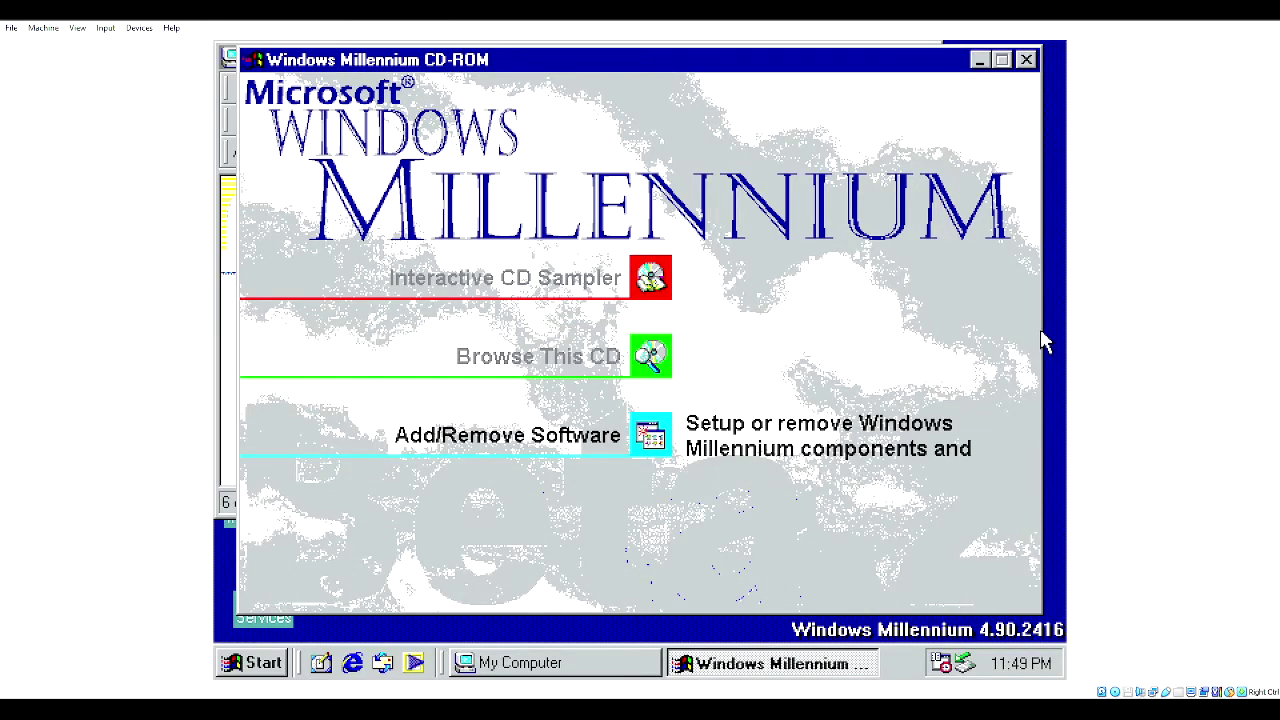
pyautogui.rightClick(1050, 310)
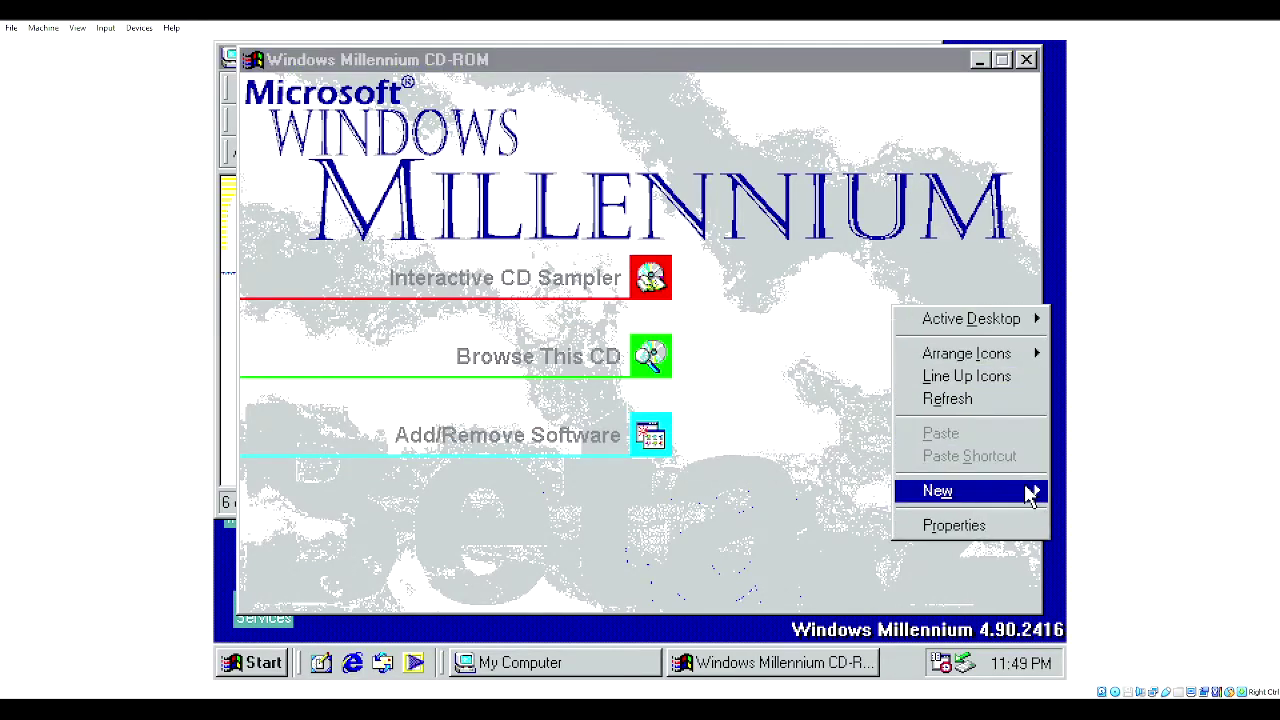
pyautogui.click(1020, 522)
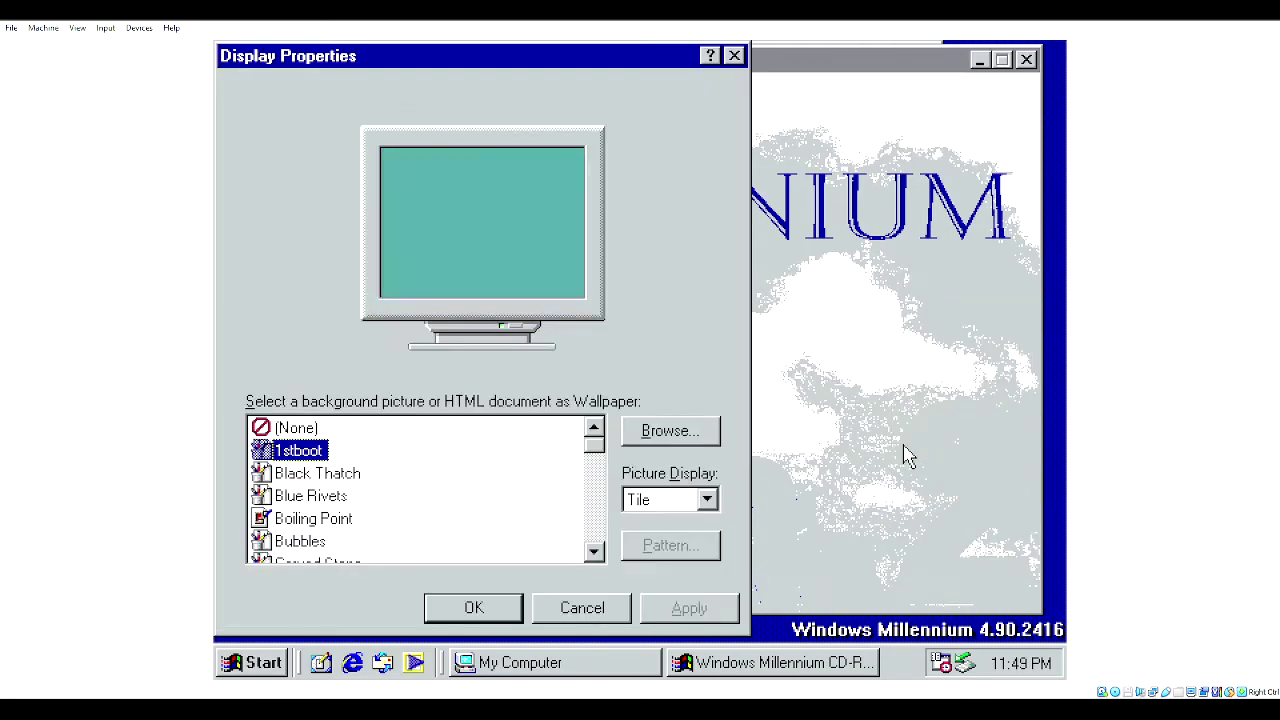
pyautogui.click(662, 93)
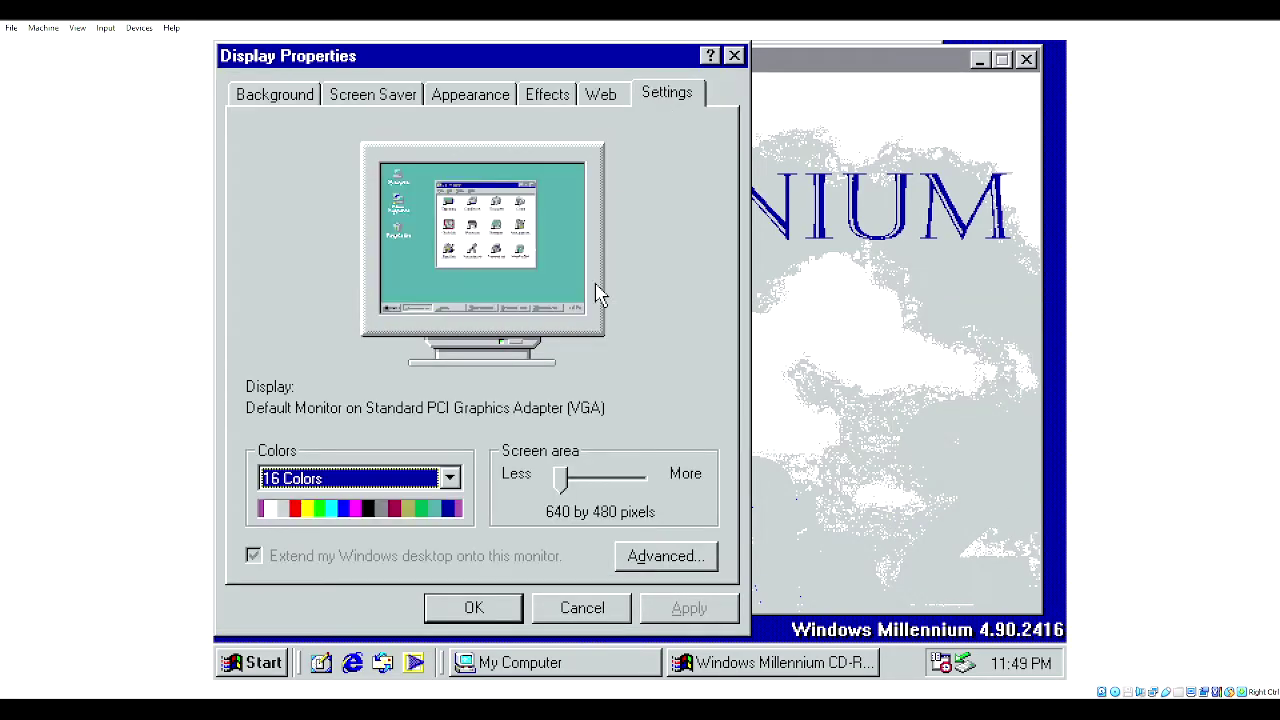
pyautogui.click(561, 480)
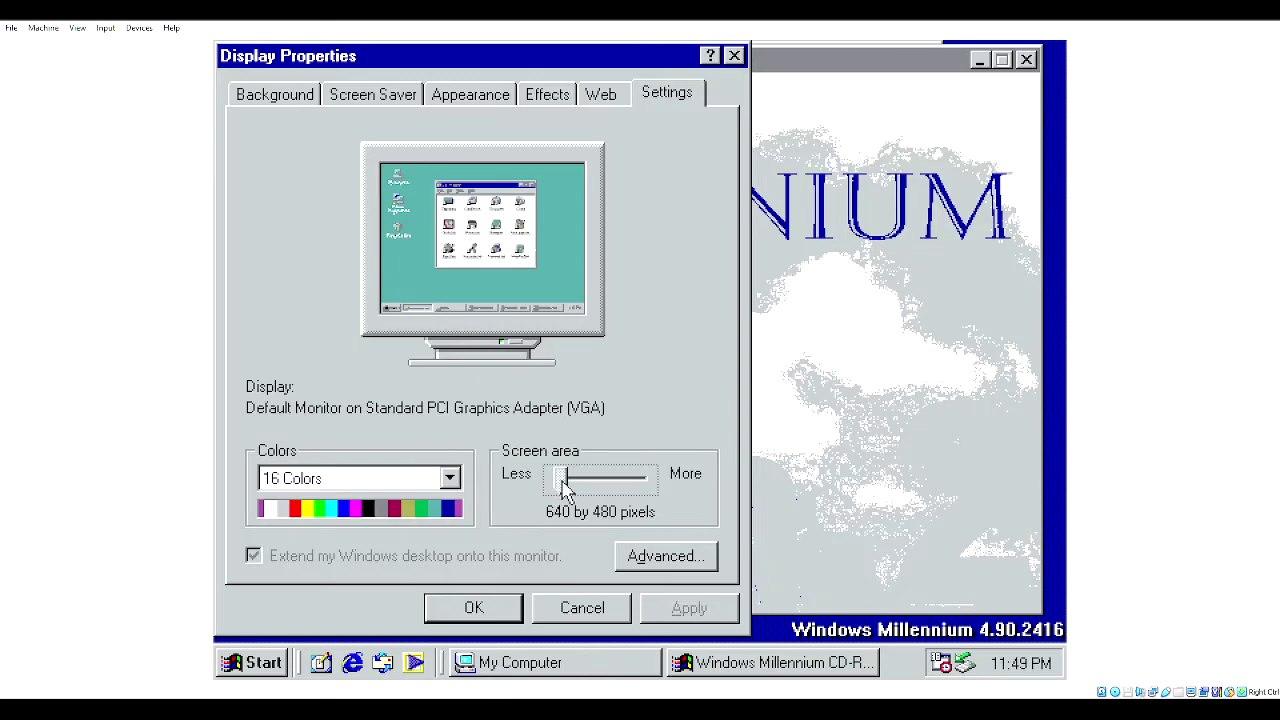
pyautogui.click(507, 609)
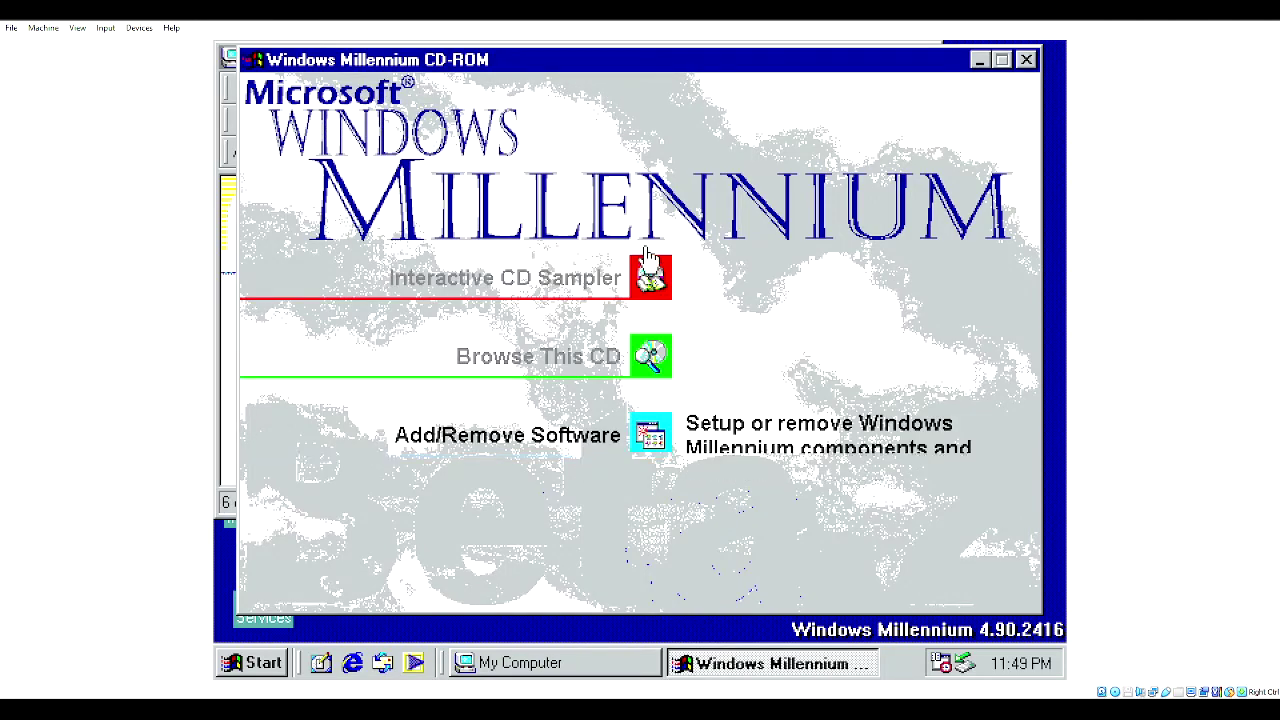
pyautogui.click(1027, 60)
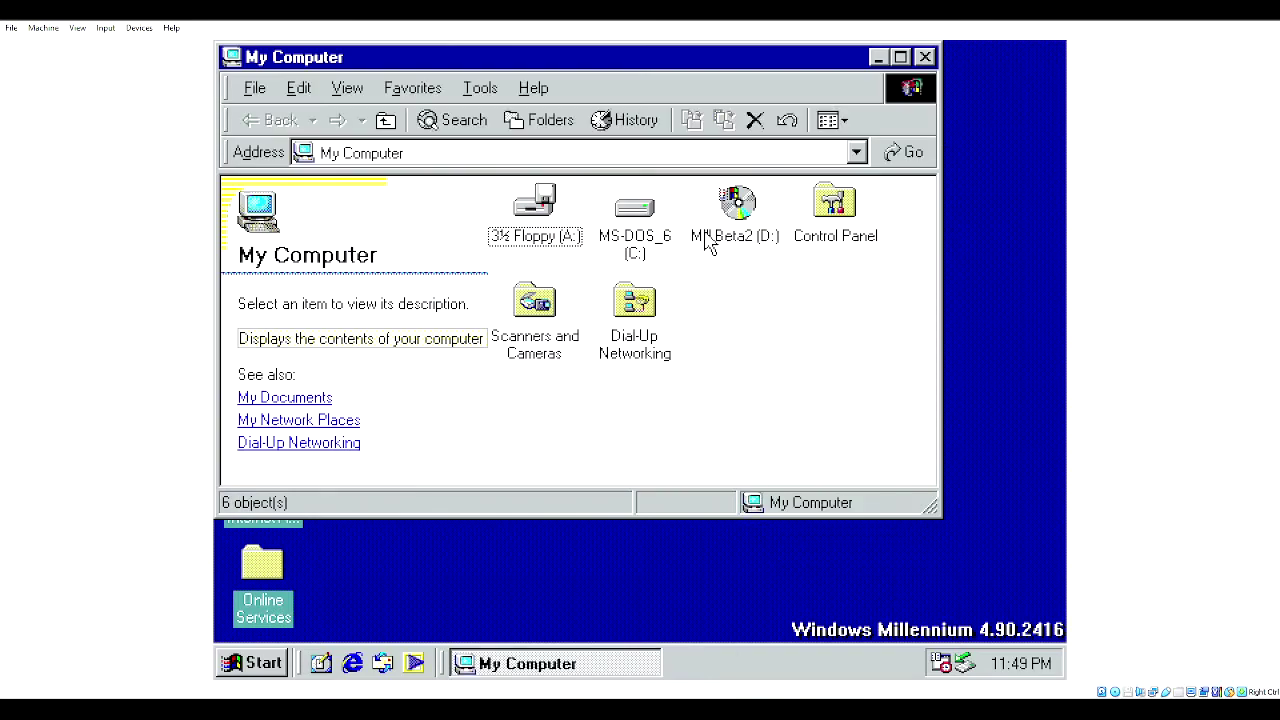
# - Launch the Mill Beta2 (D:) CD's autorun and answer Yes to upgrading Windows
pyautogui.doubleClick(707, 245)
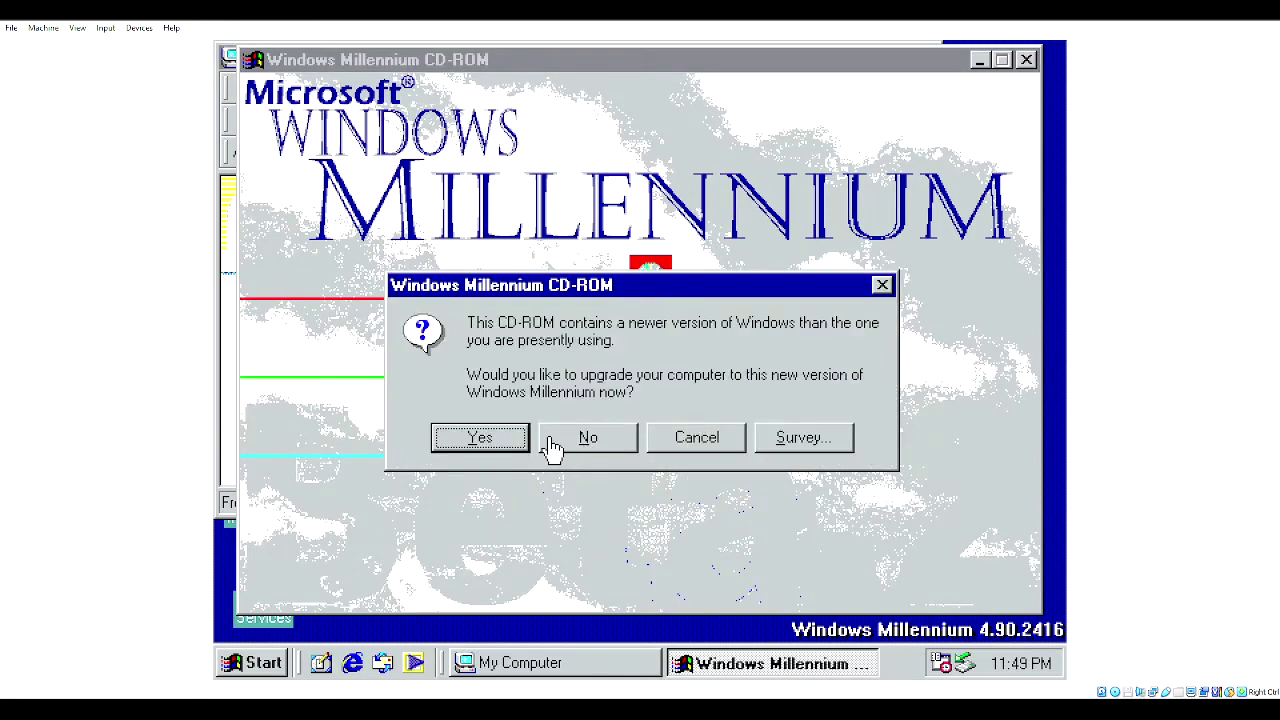
pyautogui.click(524, 440)
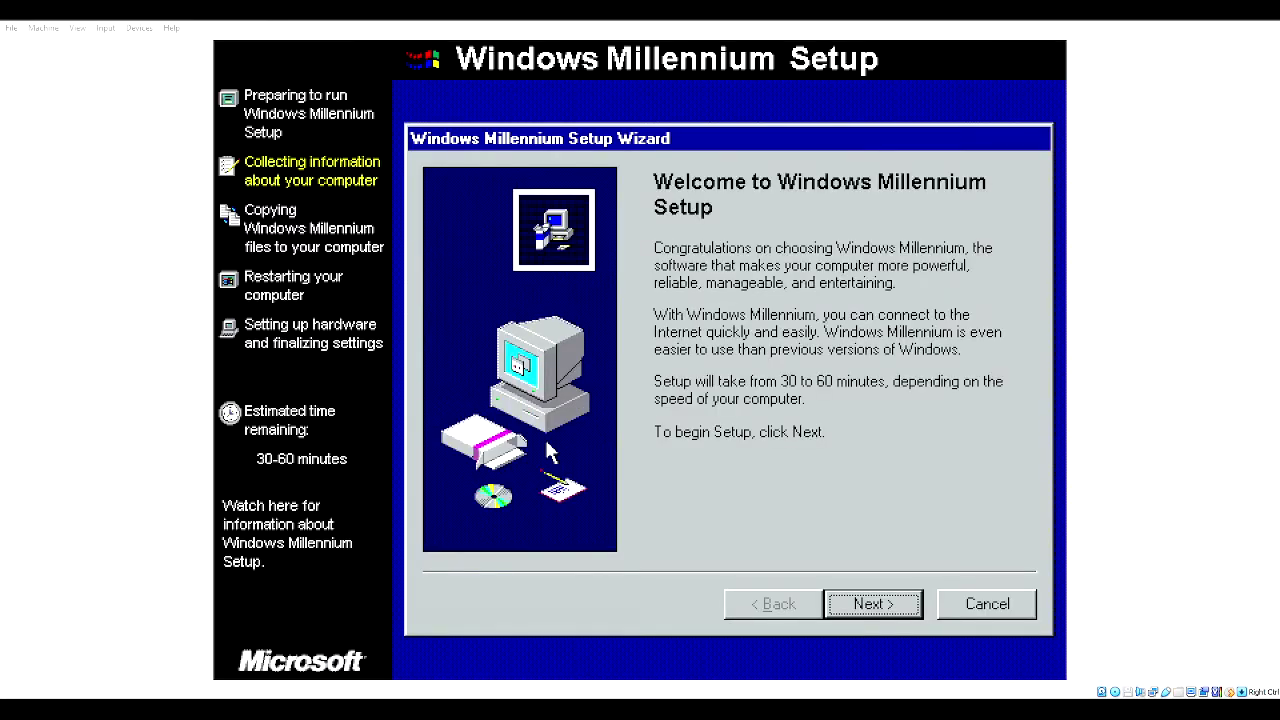
# - Move past the Setup welcome page and accept the license agreement
pyautogui.press('Return')
pyautogui.hotkey('alt', 'a')
pyautogui.press('Return')
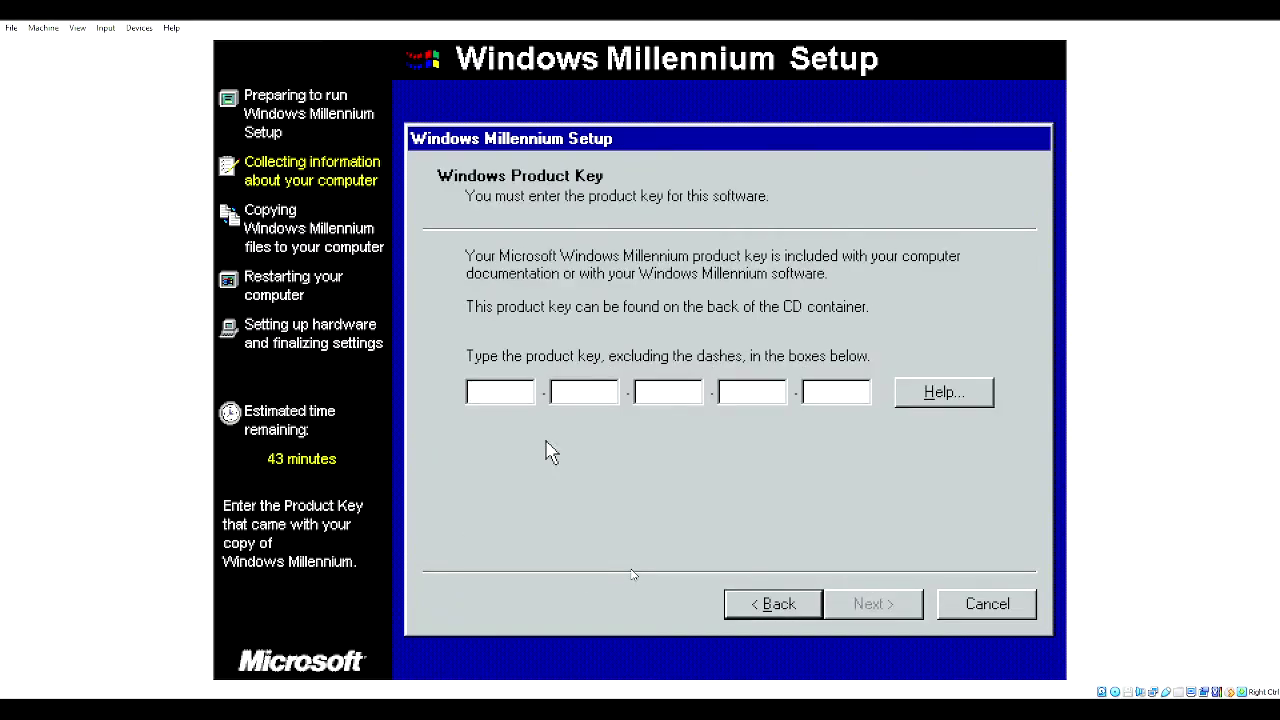
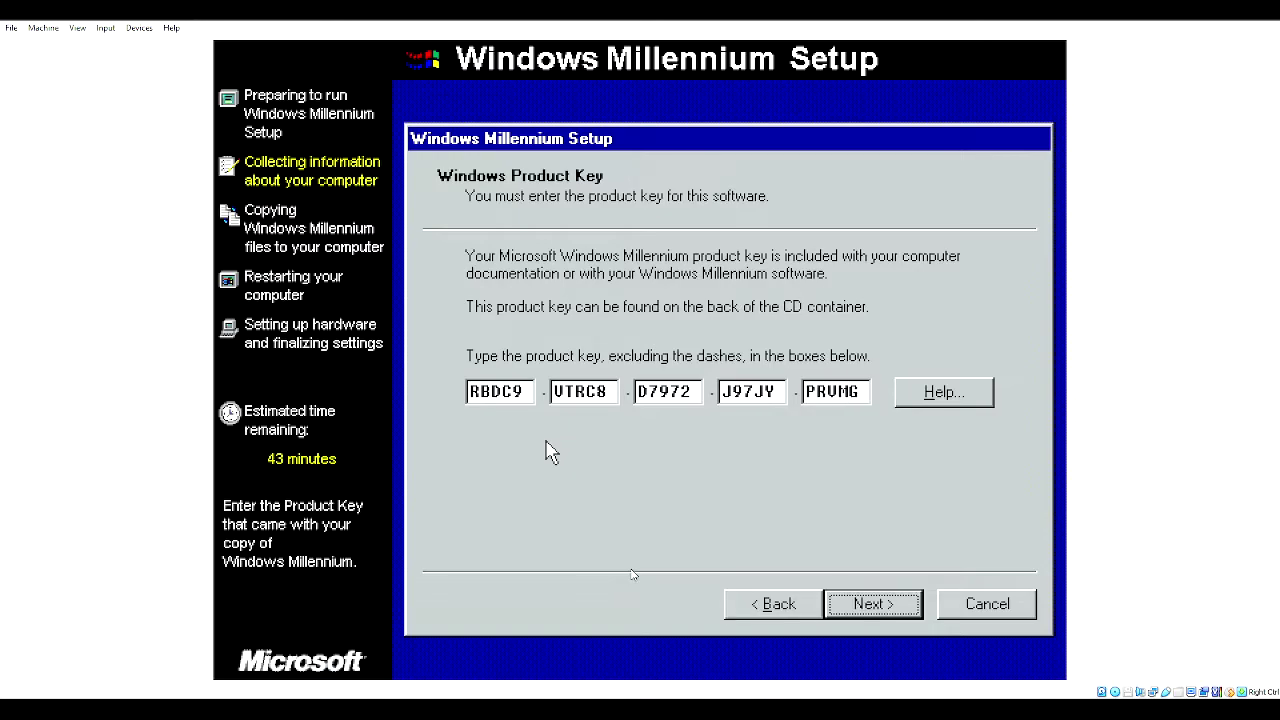
# - Enter the product key, correcting a typo, and continue
pyautogui.press('Return')
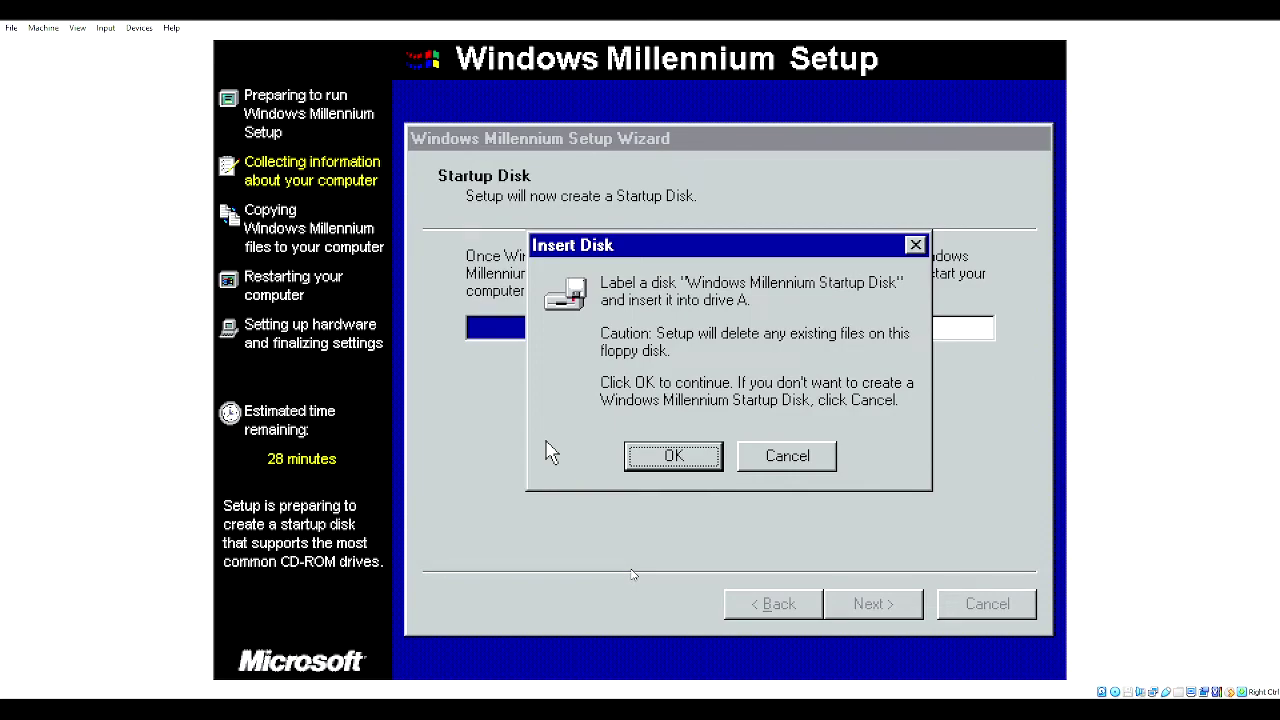
# - Skip creating a startup disk and let Setup copy its files
pyautogui.press('Tab')
pyautogui.press('Return')
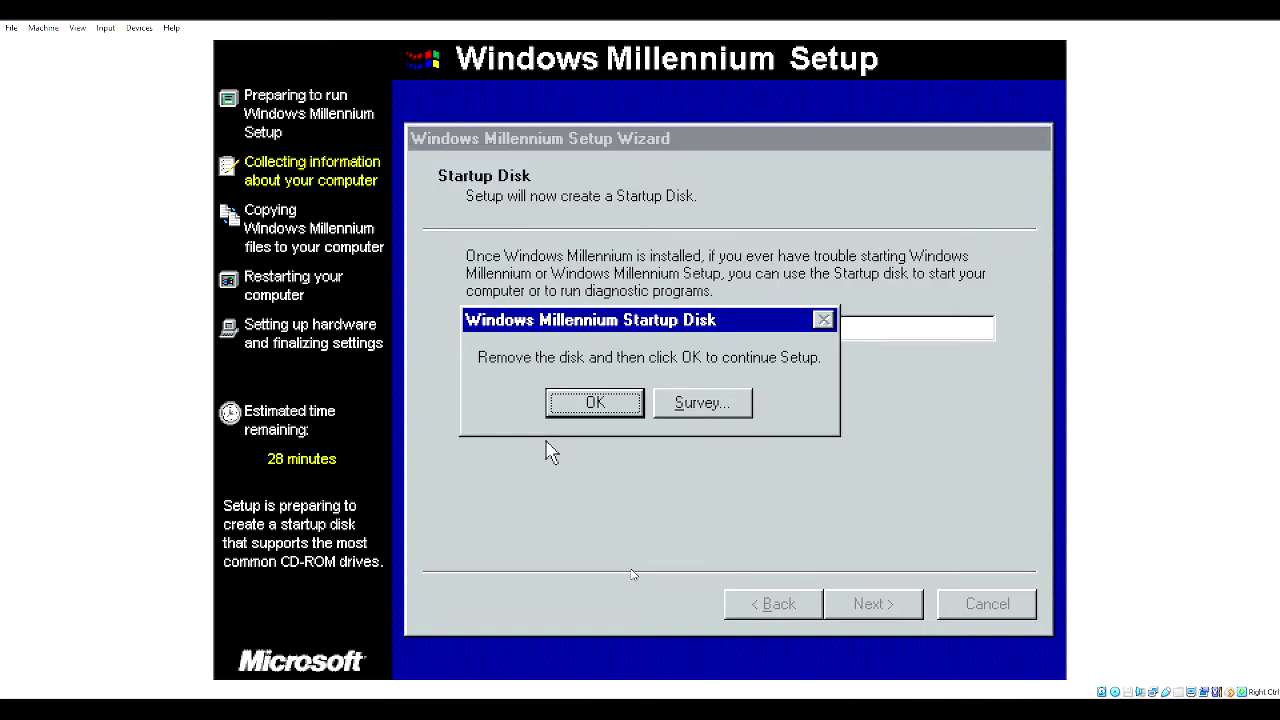
pyautogui.press('Return')
pyautogui.press('Return')
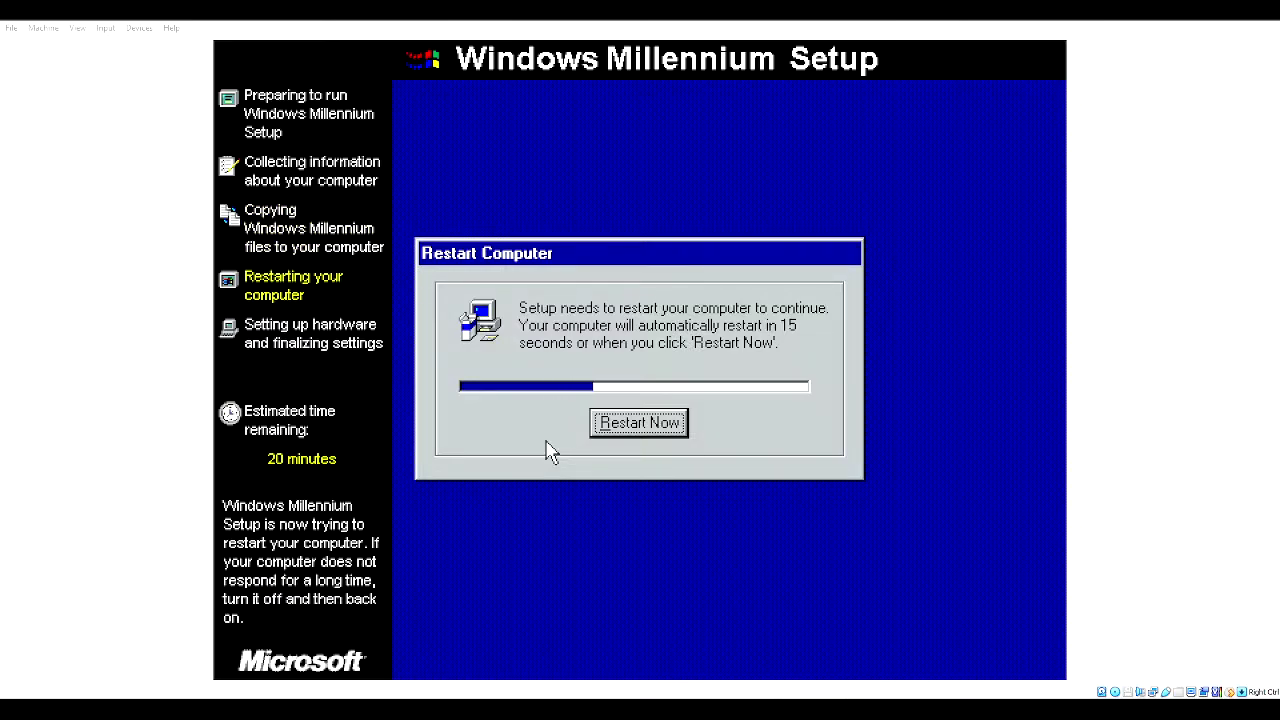
# - Restart the VM immediately so Setup moves on to detecting hardware
pyautogui.click(549, 452)
pyautogui.press('Return')
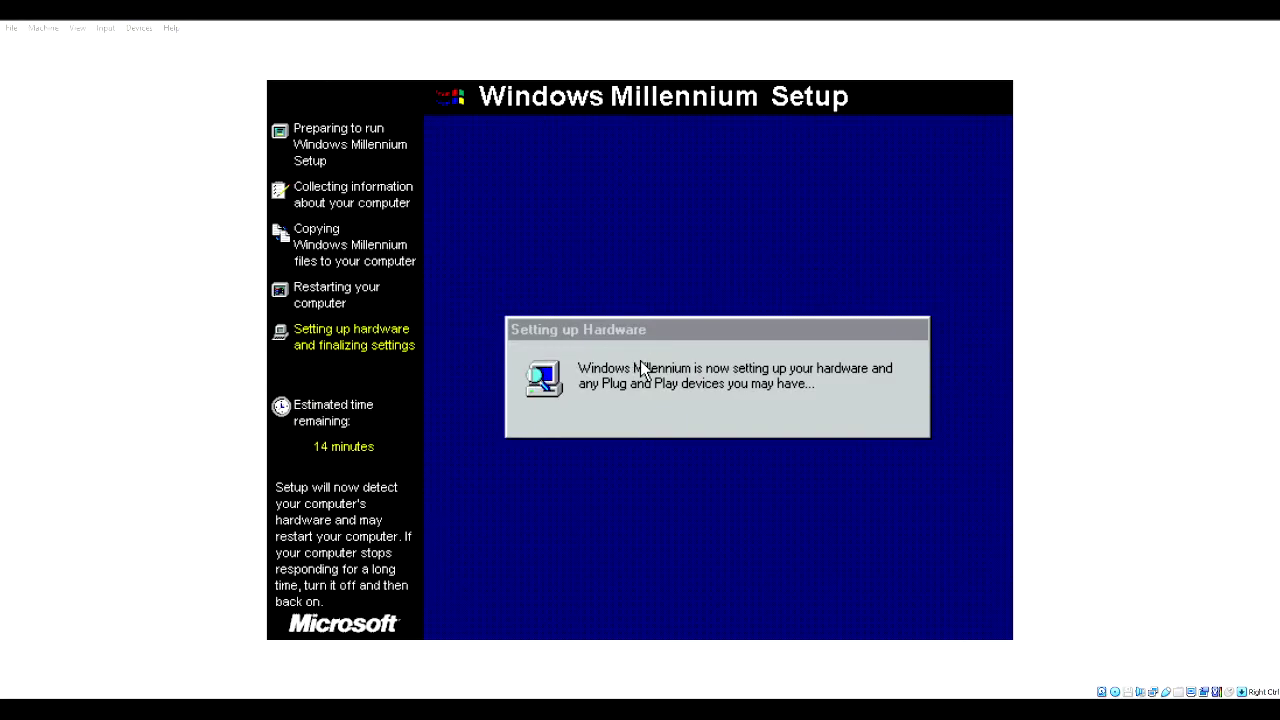
pyautogui.click(641, 370)
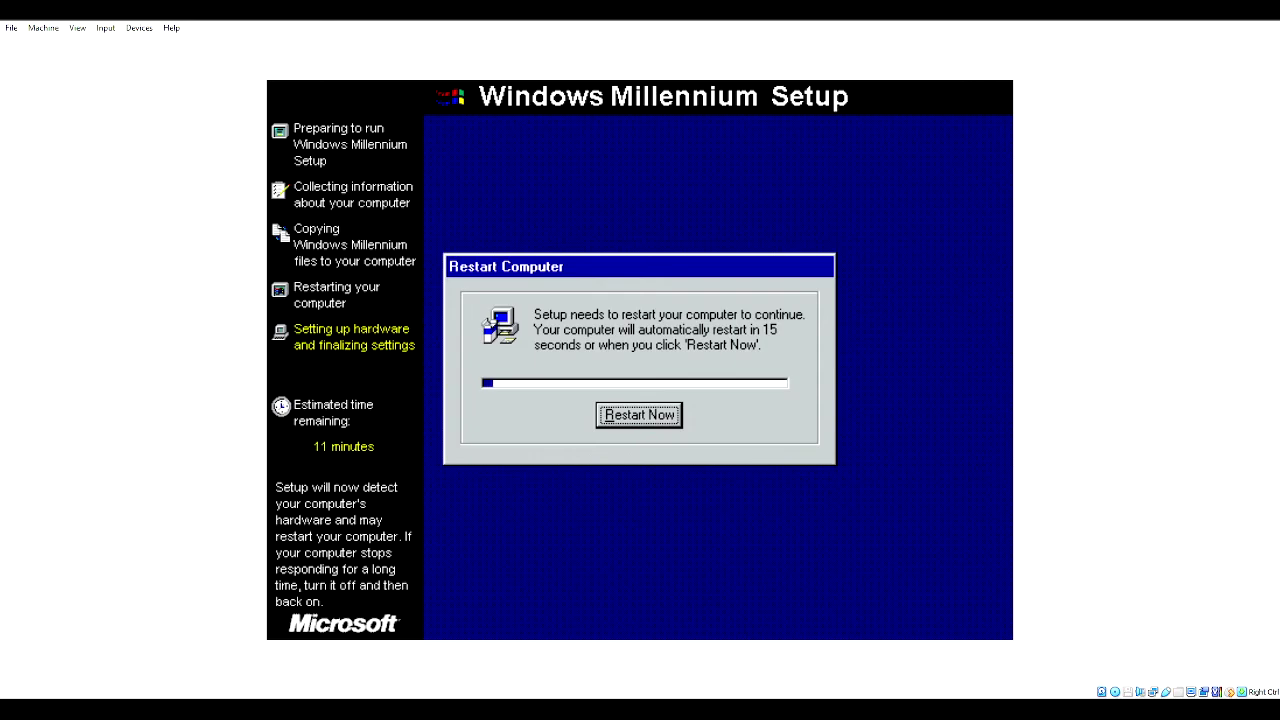
# - Accept Restart Now at both remaining prompts until the 4.90.2419 desktop loads
pyautogui.press('Return')
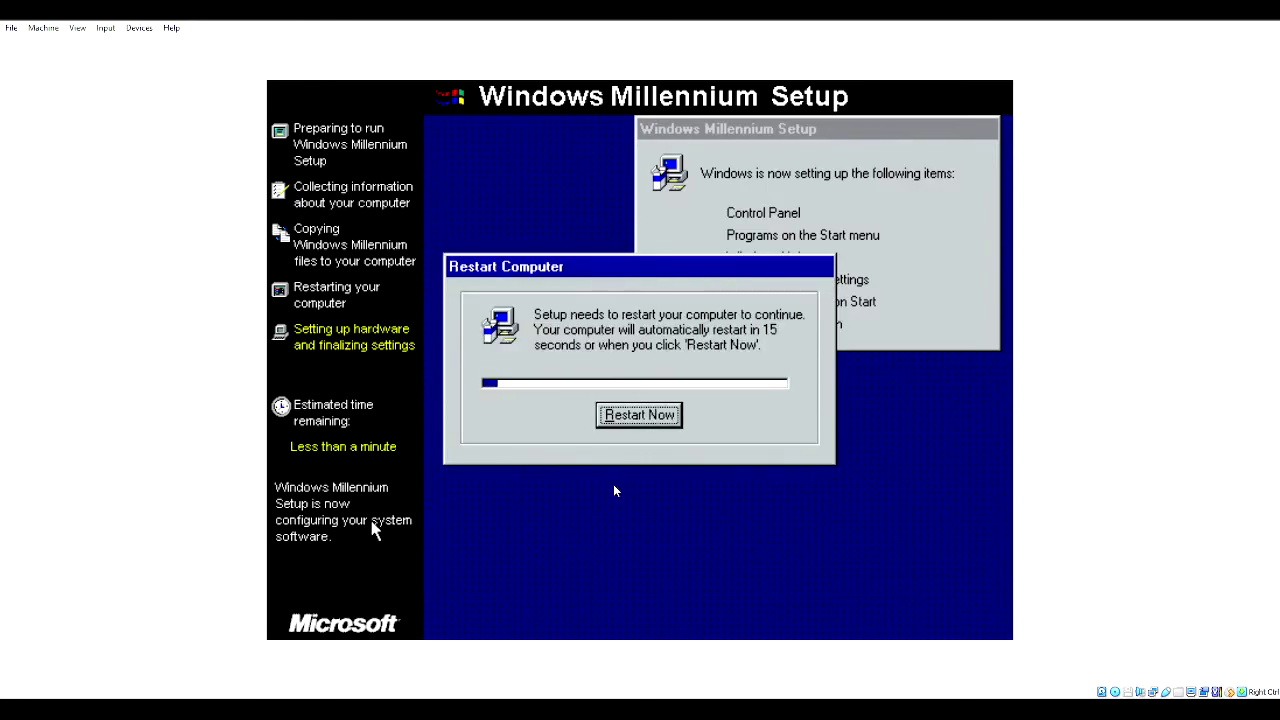
pyautogui.press('Return')
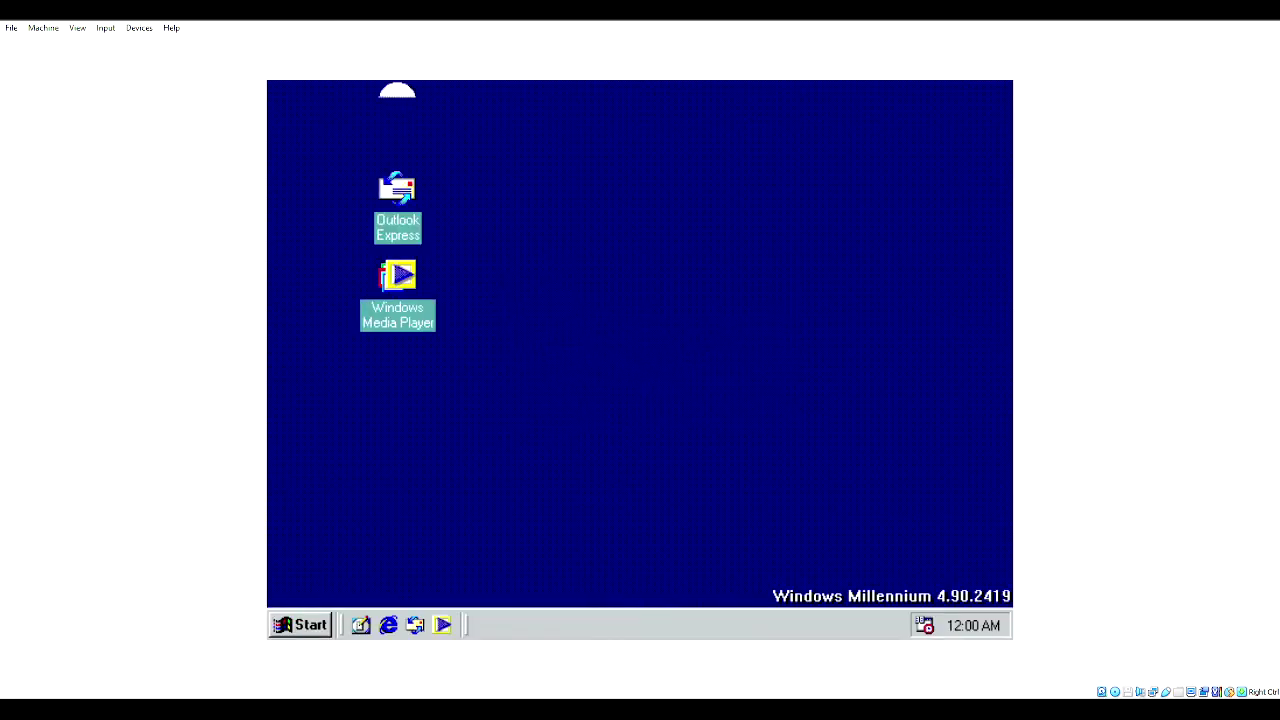
# - Open the version text file on drive C: from My Computer in Notepad
pyautogui.doubleClick(334, 219)
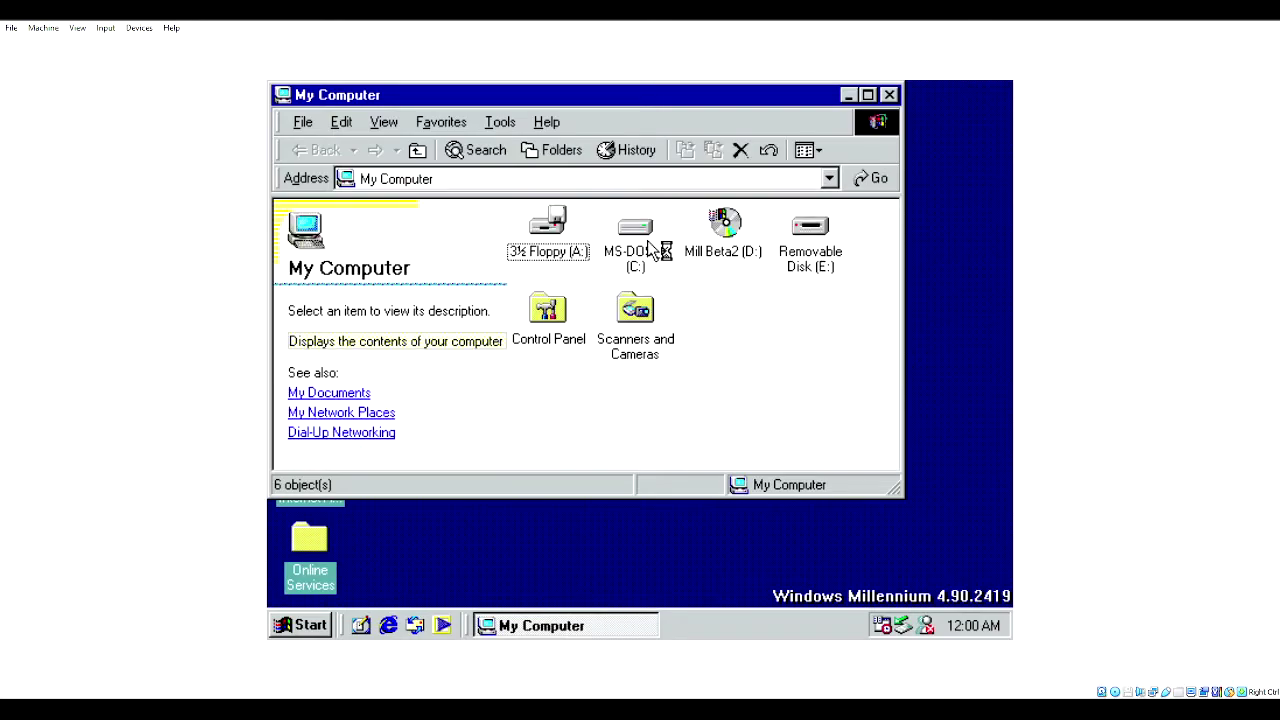
pyautogui.doubleClick(636, 236)
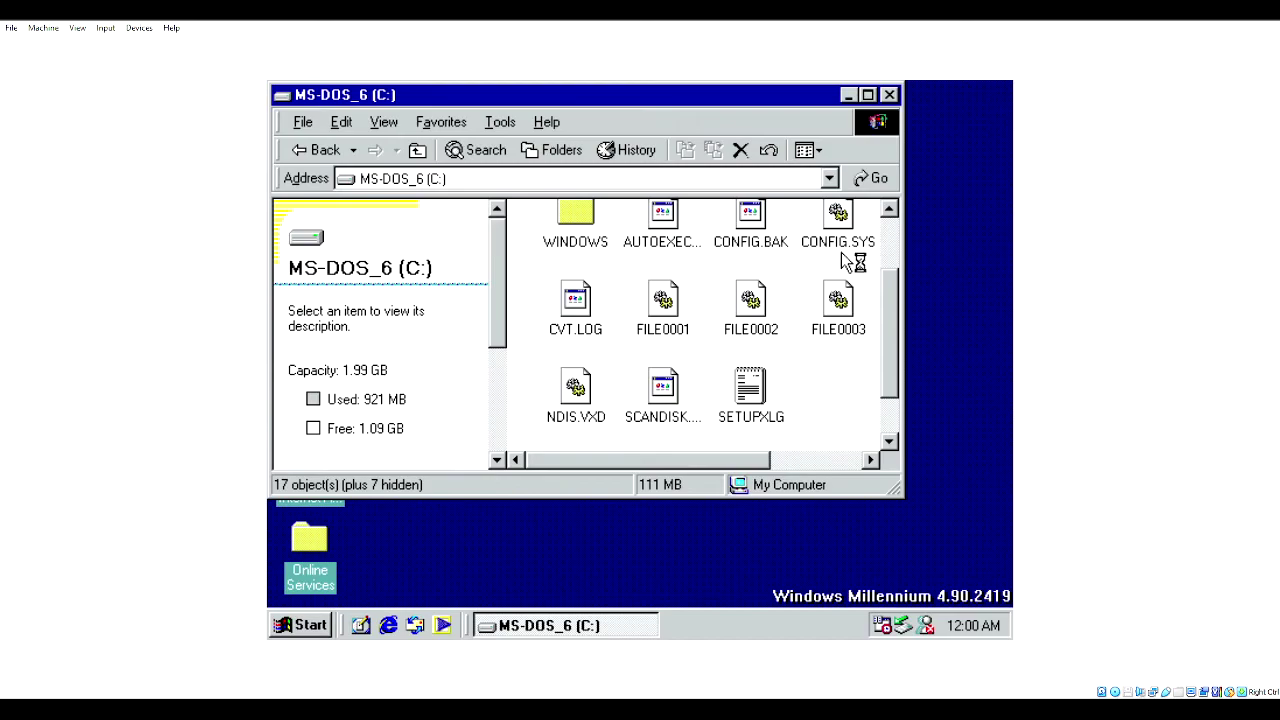
pyautogui.click(680, 324)
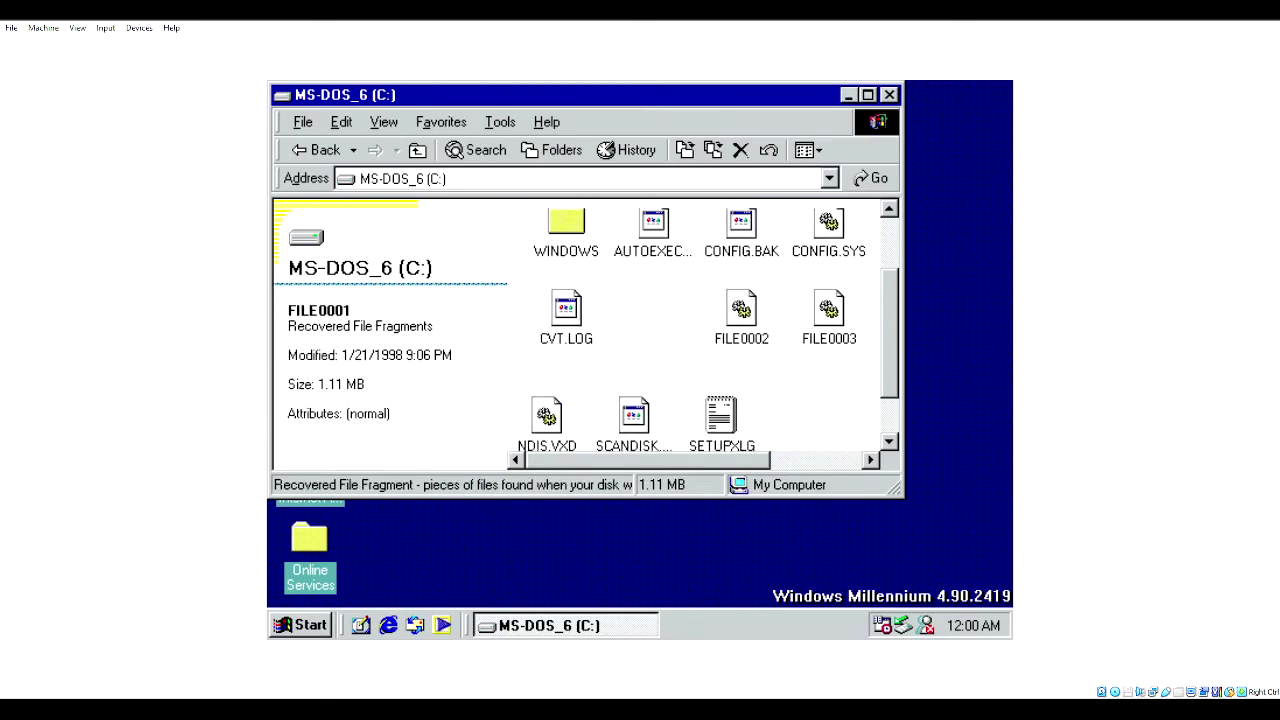
pyautogui.press('v')
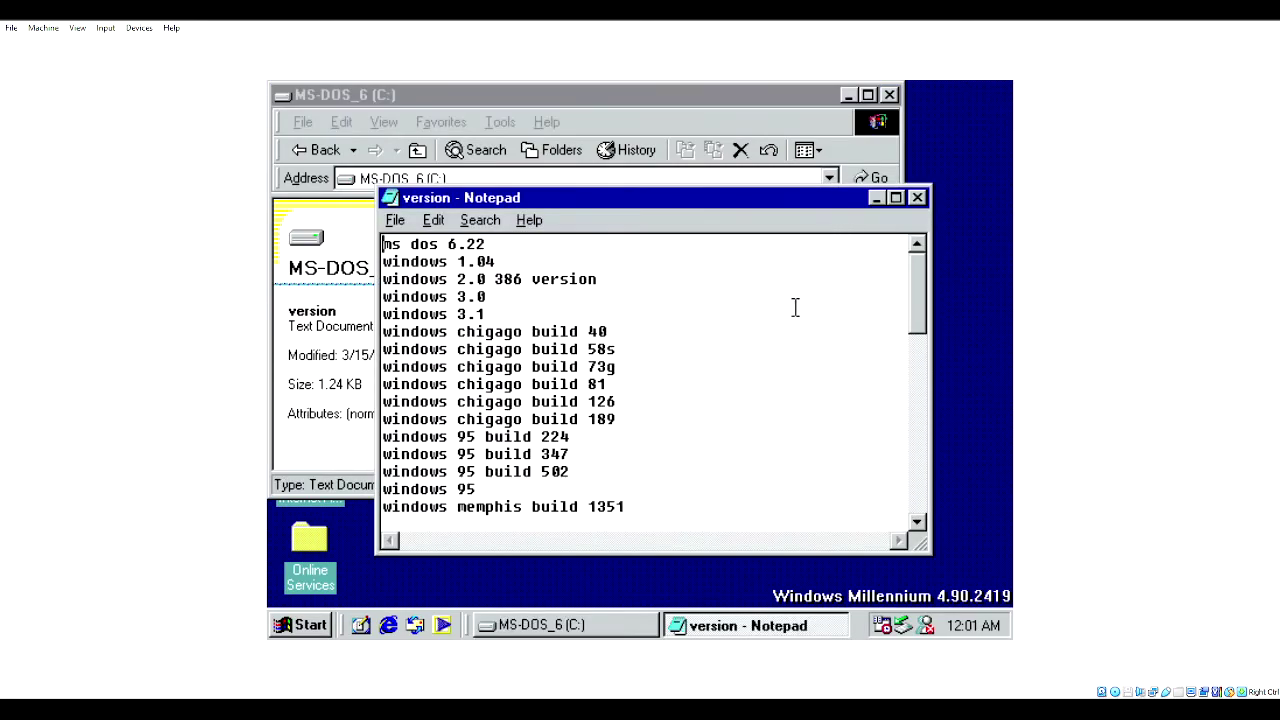
pyautogui.moveTo(927, 308); pyautogui.dragTo(654, 520)
pyautogui.moveTo(917, 322); pyautogui.dragTo(917, 502)
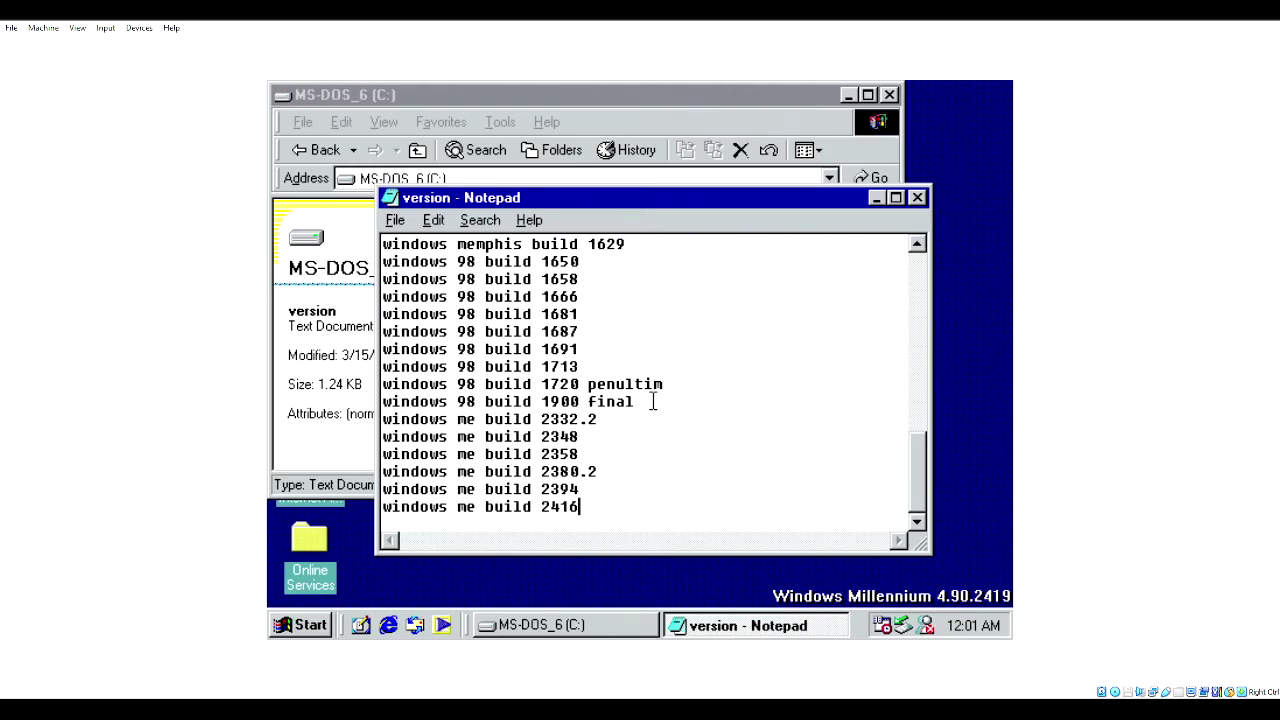
# - Append a new last line 'windows me build 2419' and close Notepad
pyautogui.press('Return')
pyautogui.write('windows me build 2419')
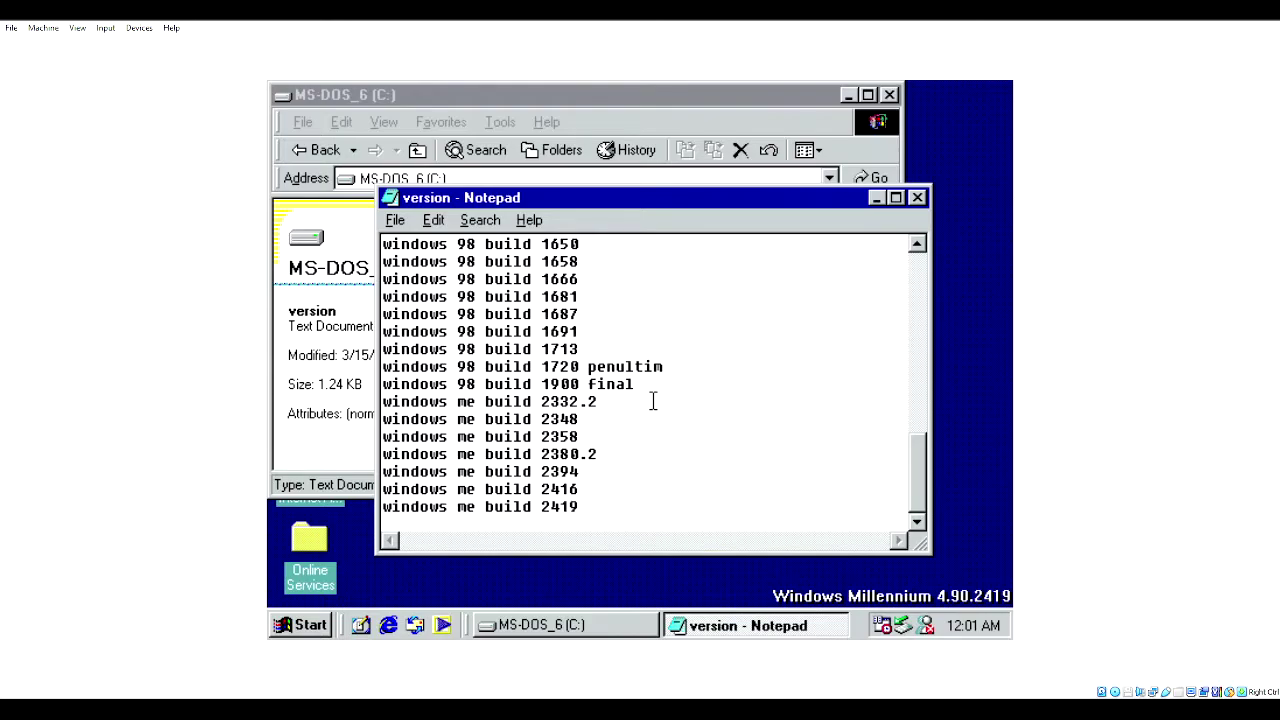
pyautogui.click(918, 199)
# - Save the edited version list, dismiss the device removal warning, and close the C: window
pyautogui.click(499, 409)
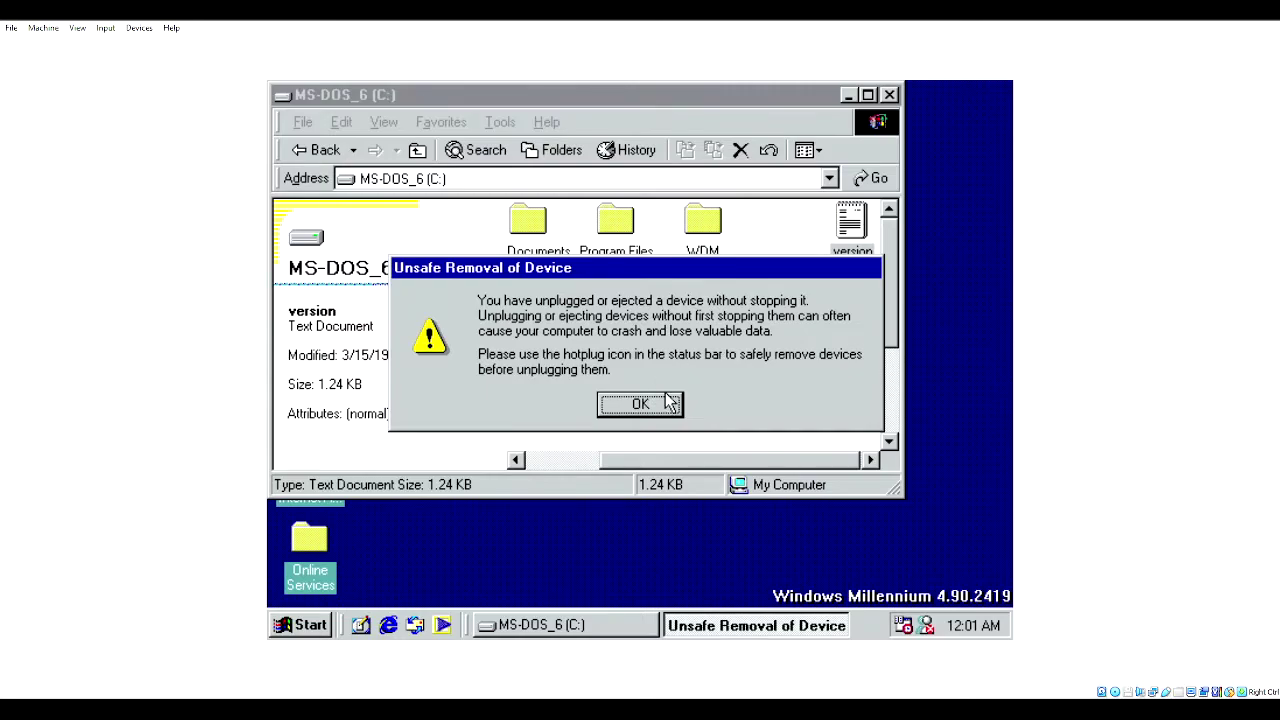
pyautogui.click(612, 405)
pyautogui.click(615, 402)
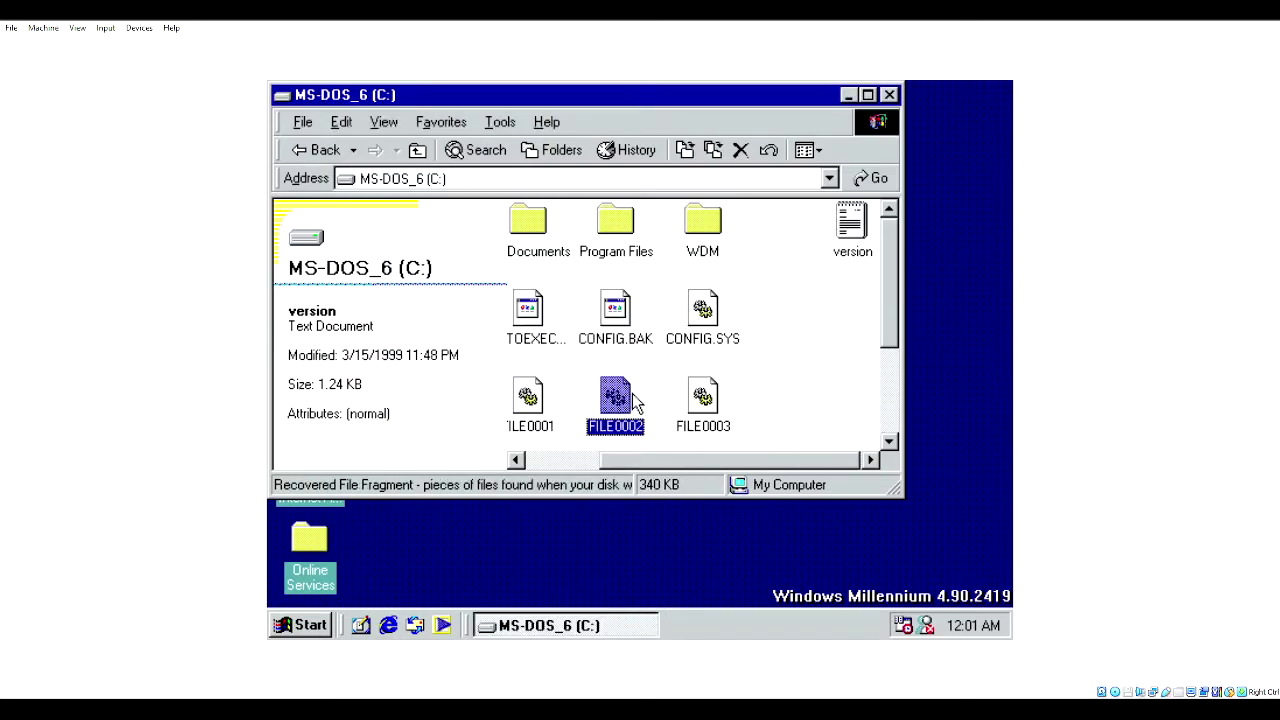
pyautogui.click(815, 352)
pyautogui.click(889, 94)
# - Look inside Removable Disk (E:), then return to the MS-DOS_6 (C:) drive listing
pyautogui.doubleClick(303, 195)
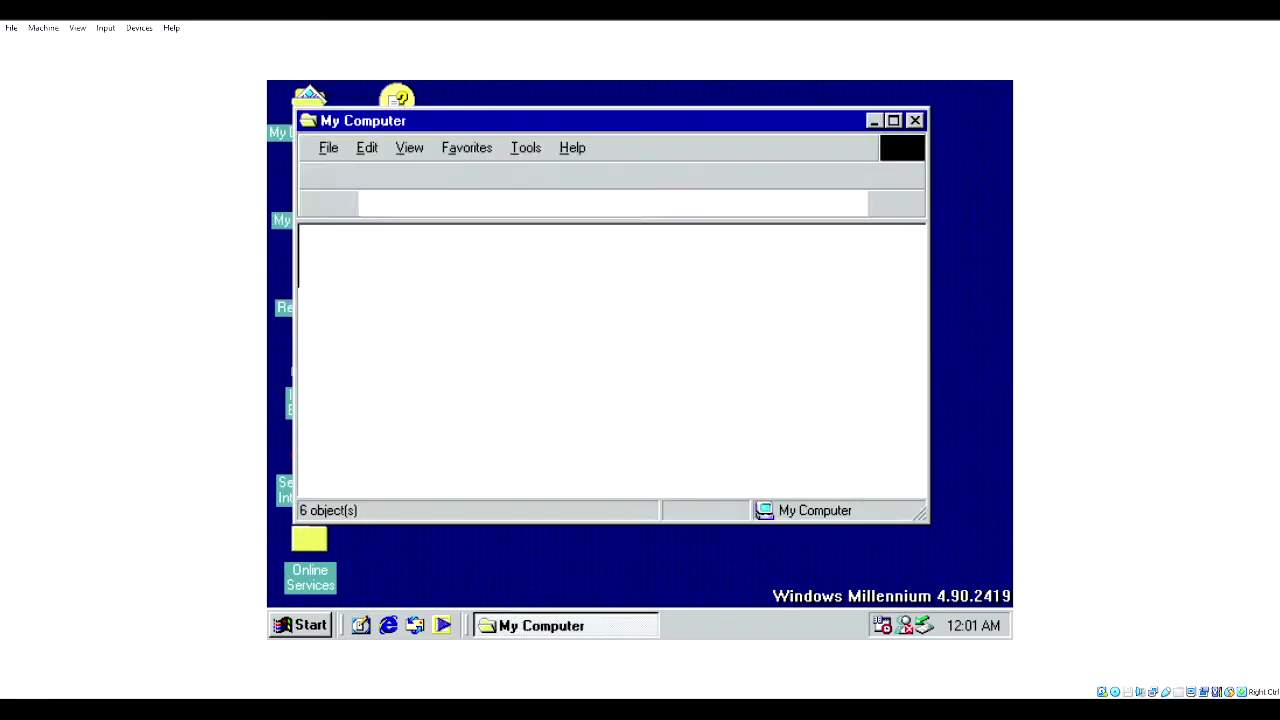
pyautogui.click(829, 258)
pyautogui.doubleClick(829, 258)
pyautogui.scroll(-2, 728, 288)
pyautogui.scroll(3, 728, 288)
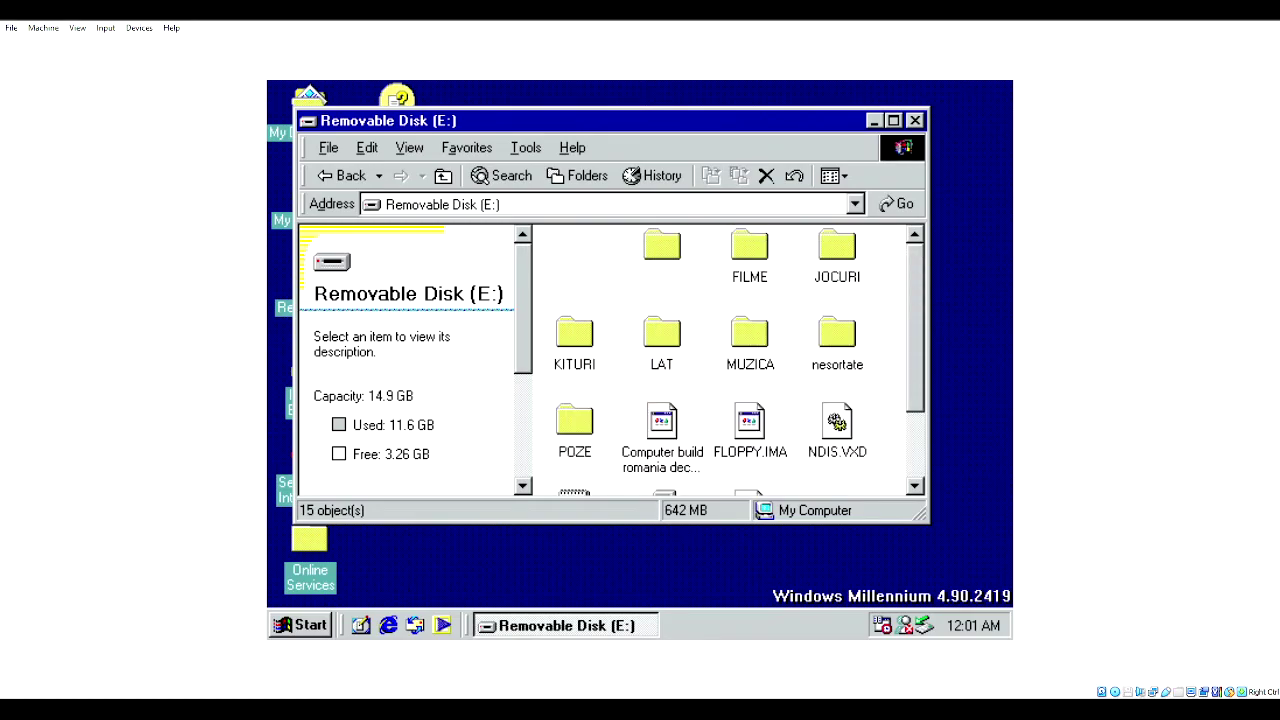
pyautogui.click(340, 175)
pyautogui.doubleClick(660, 258)
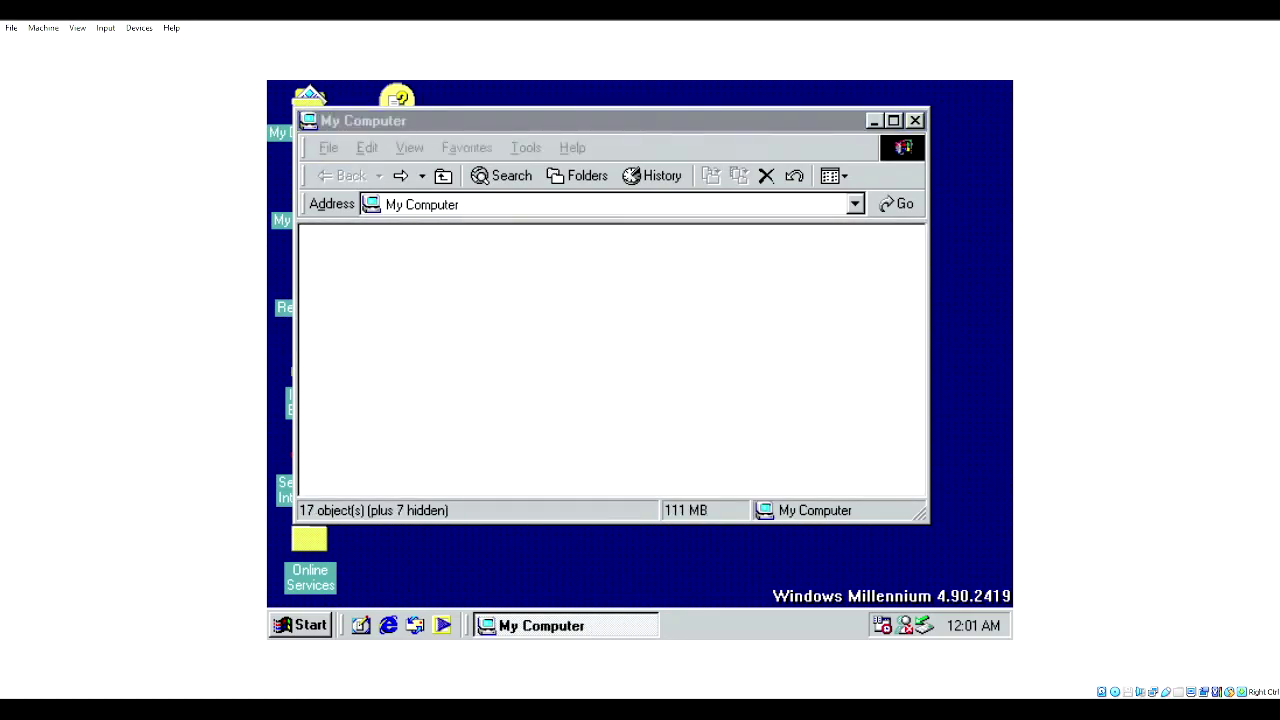
pyautogui.scroll(2, 700, 380)
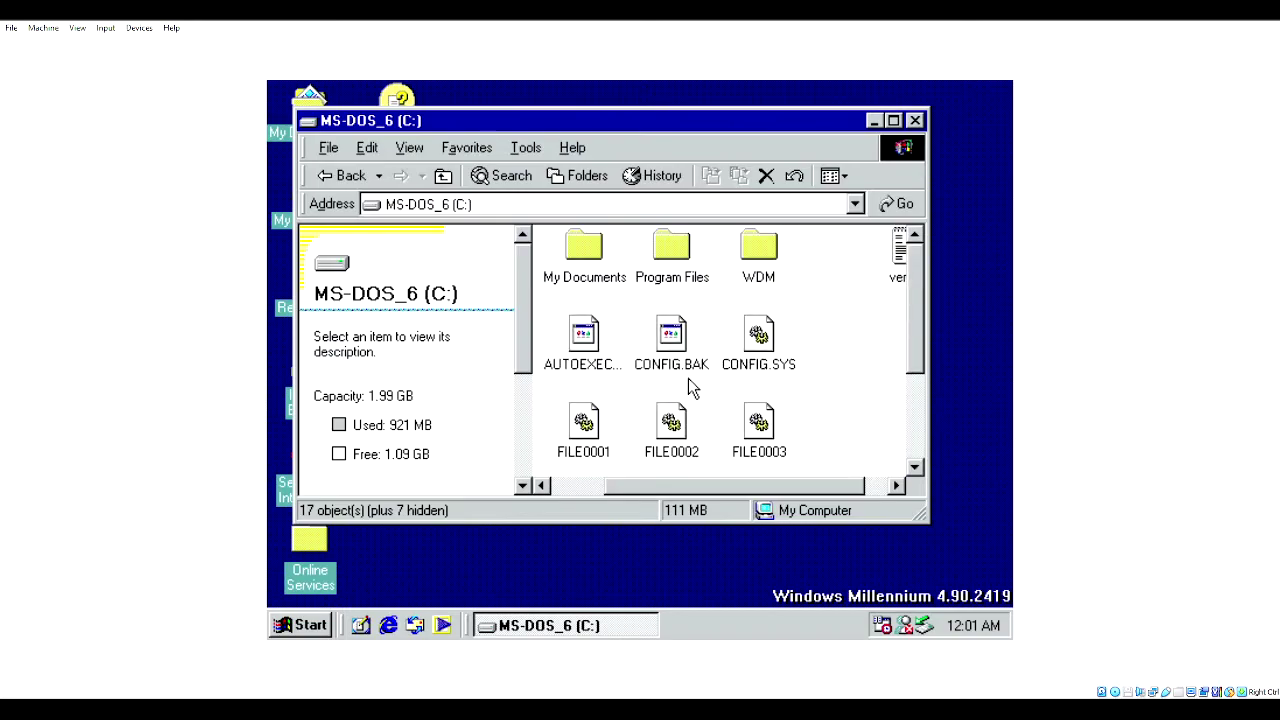
# - Cut the version file from C:, paste it onto Removable Disk (E:), and close the window
pyautogui.rightClick(897, 255)
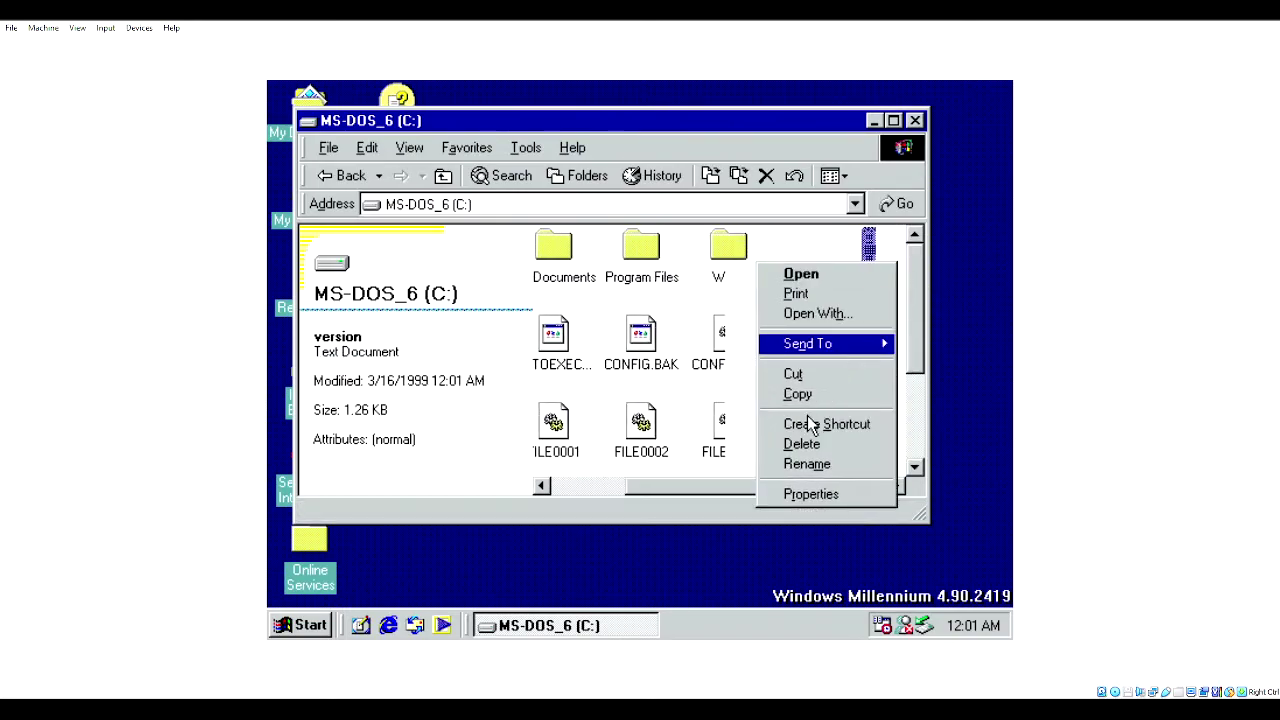
pyautogui.click(796, 374)
pyautogui.click(340, 175)
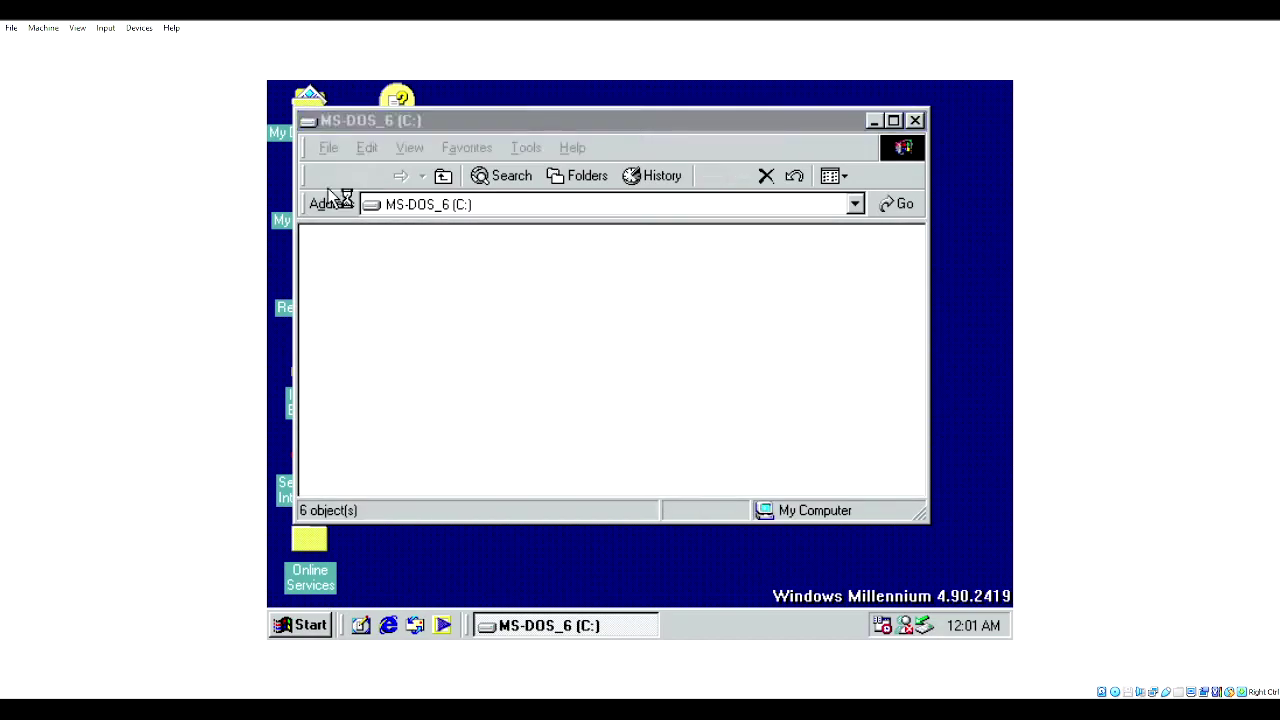
pyautogui.doubleClick(823, 275)
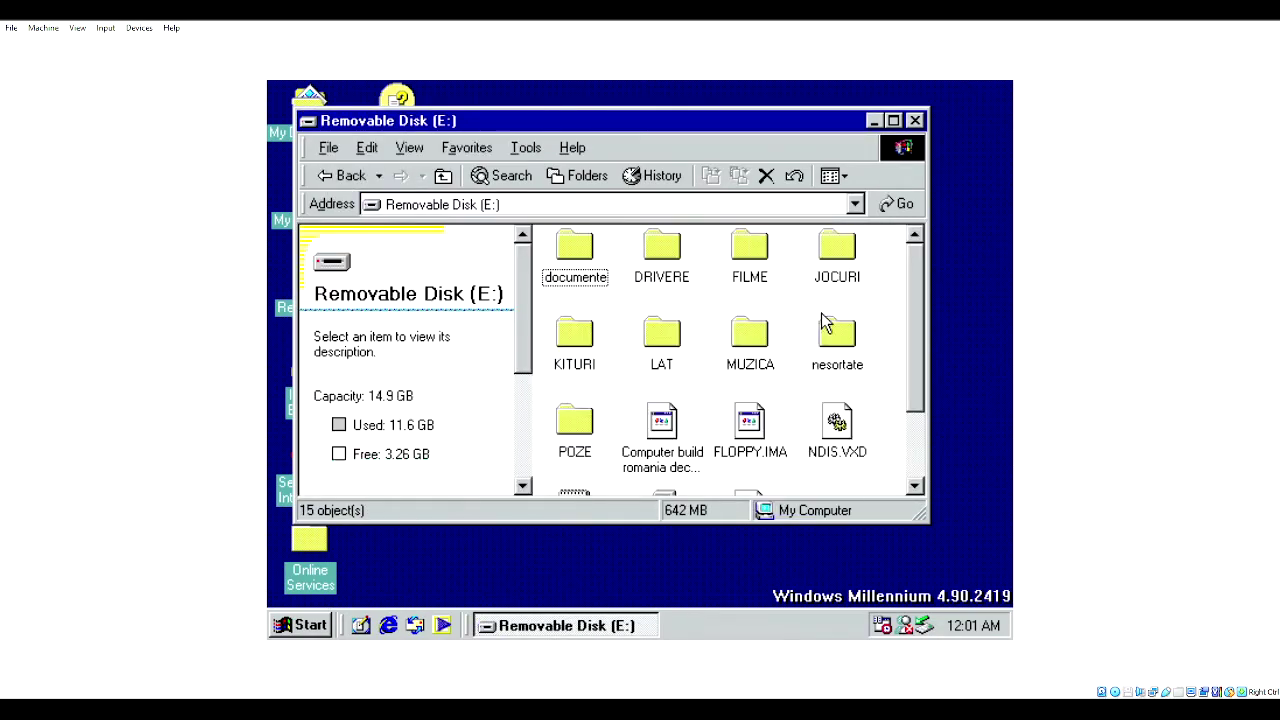
pyautogui.scroll(-2, 885, 366)
pyautogui.rightClick(883, 376)
pyautogui.click(740, 518)
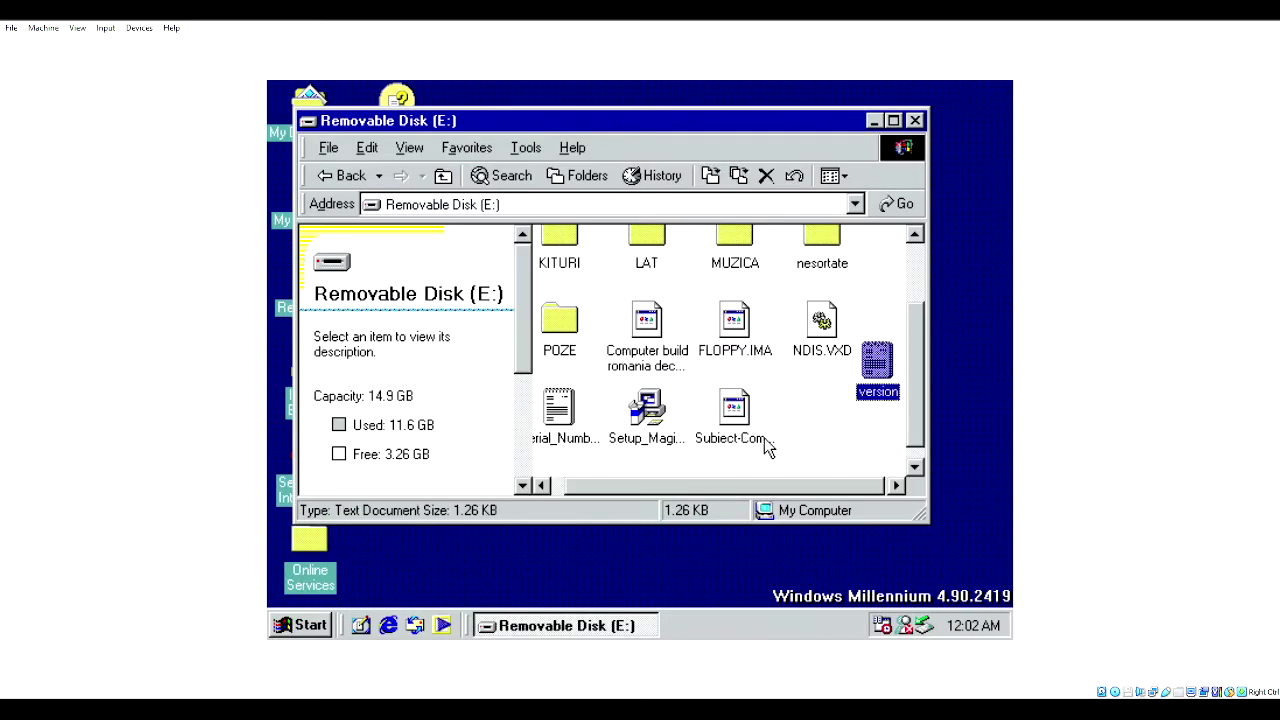
pyautogui.moveTo(846, 390); pyautogui.dragTo(810, 456)
pyautogui.click(808, 480)
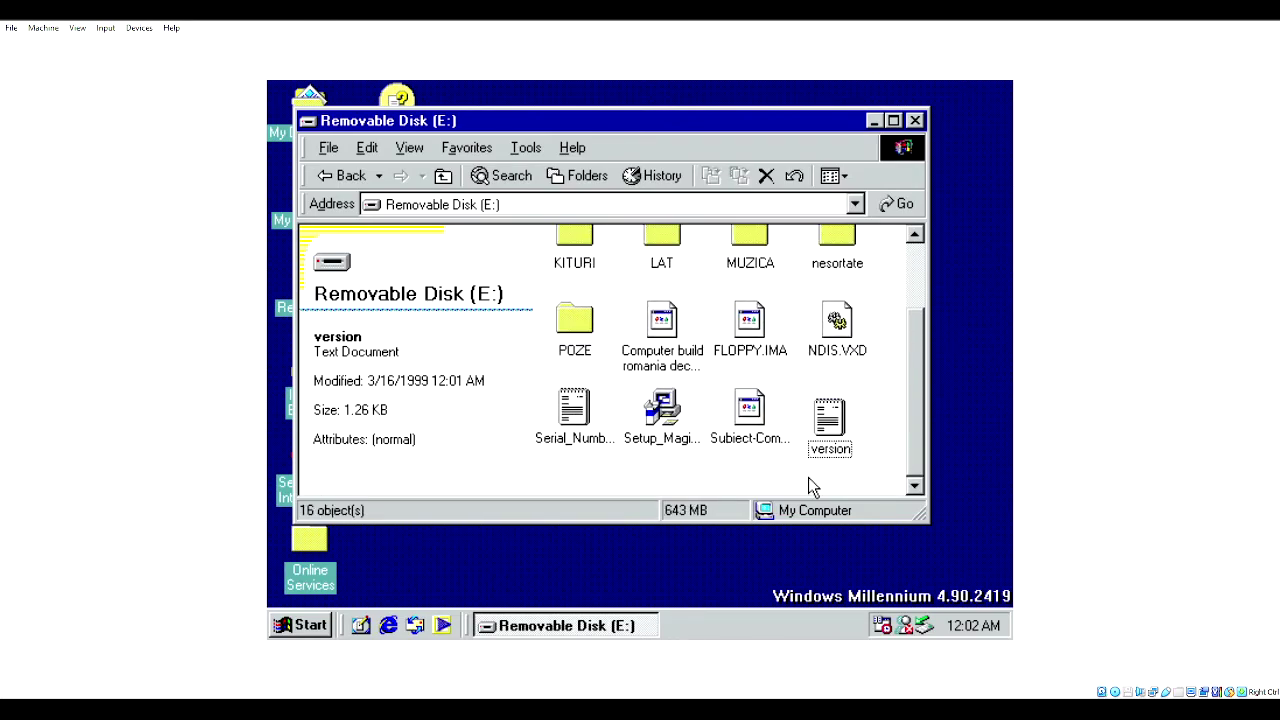
pyautogui.click(916, 121)
# - In Display Properties, preview the Bubbles wallpaper stretched and then centered
pyautogui.rightClick(698, 232)
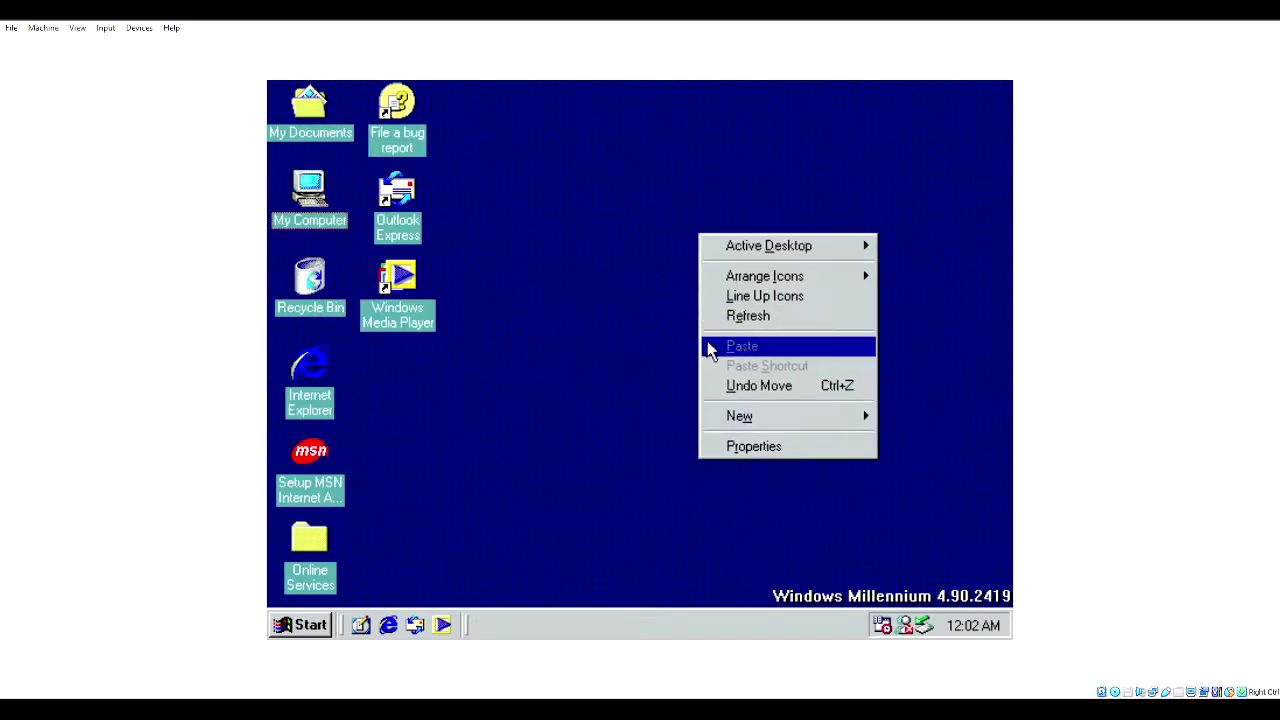
pyautogui.click(733, 446)
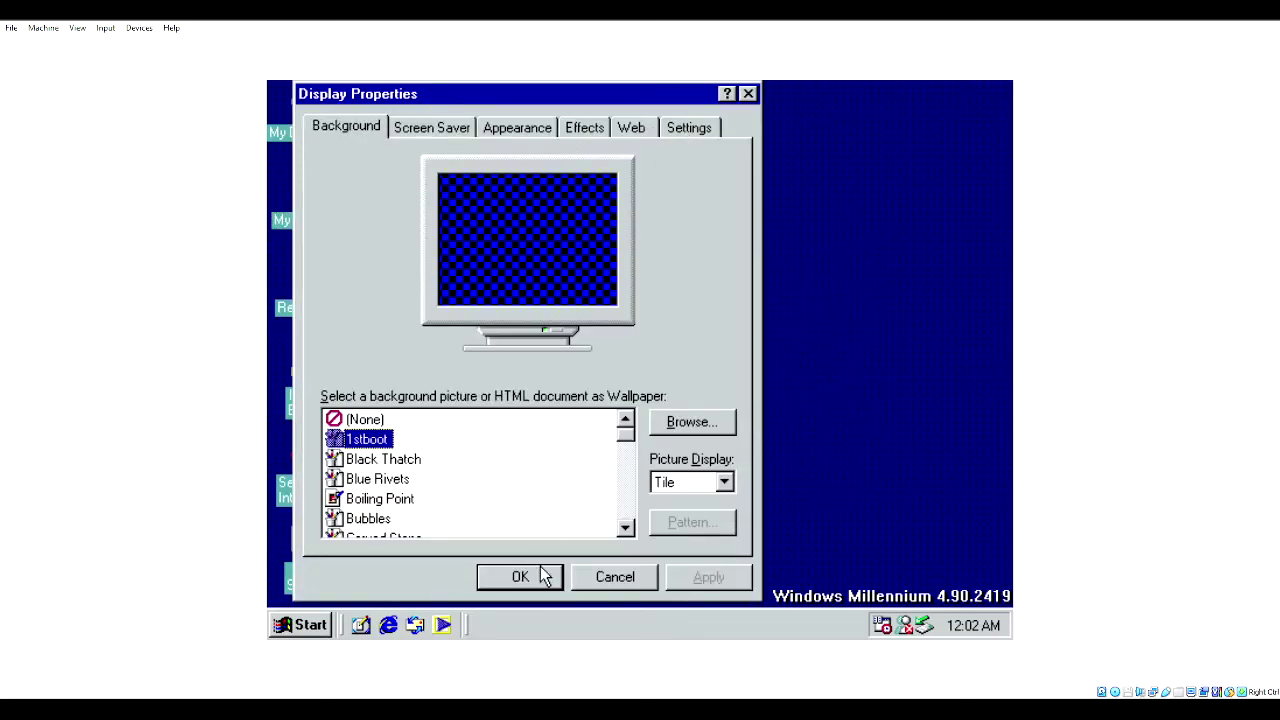
pyautogui.click(356, 516)
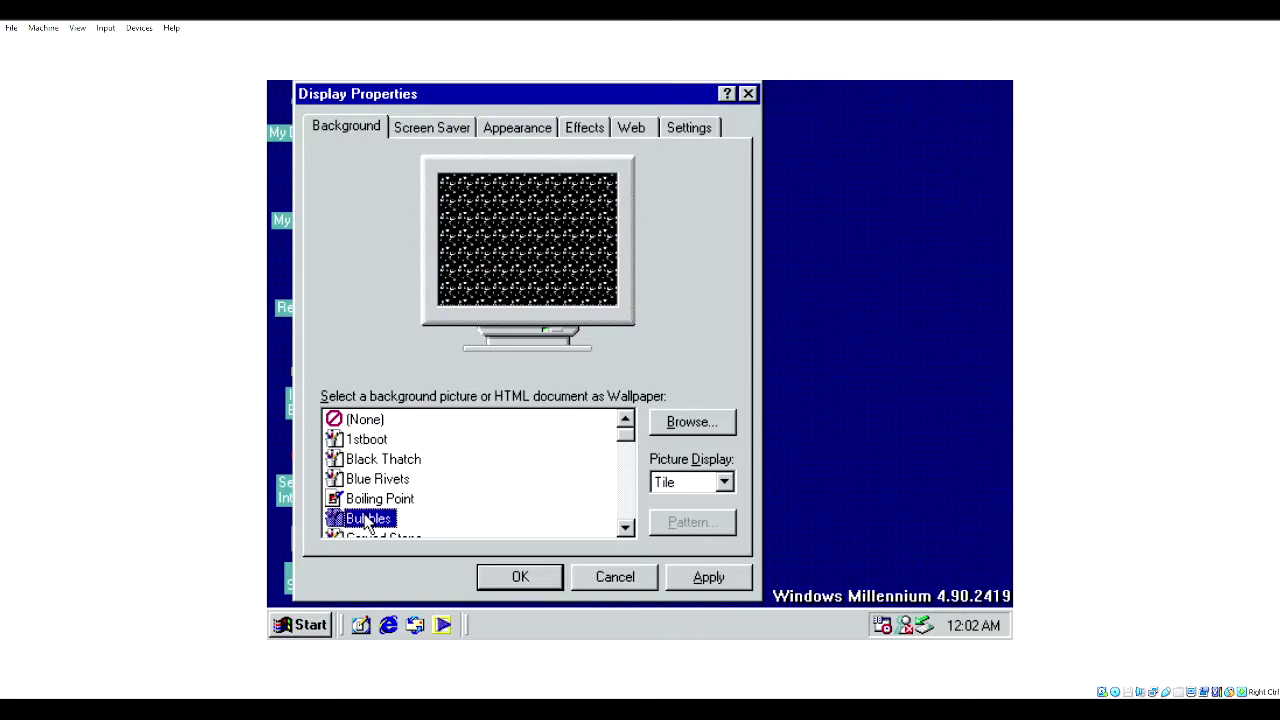
pyautogui.click(672, 482)
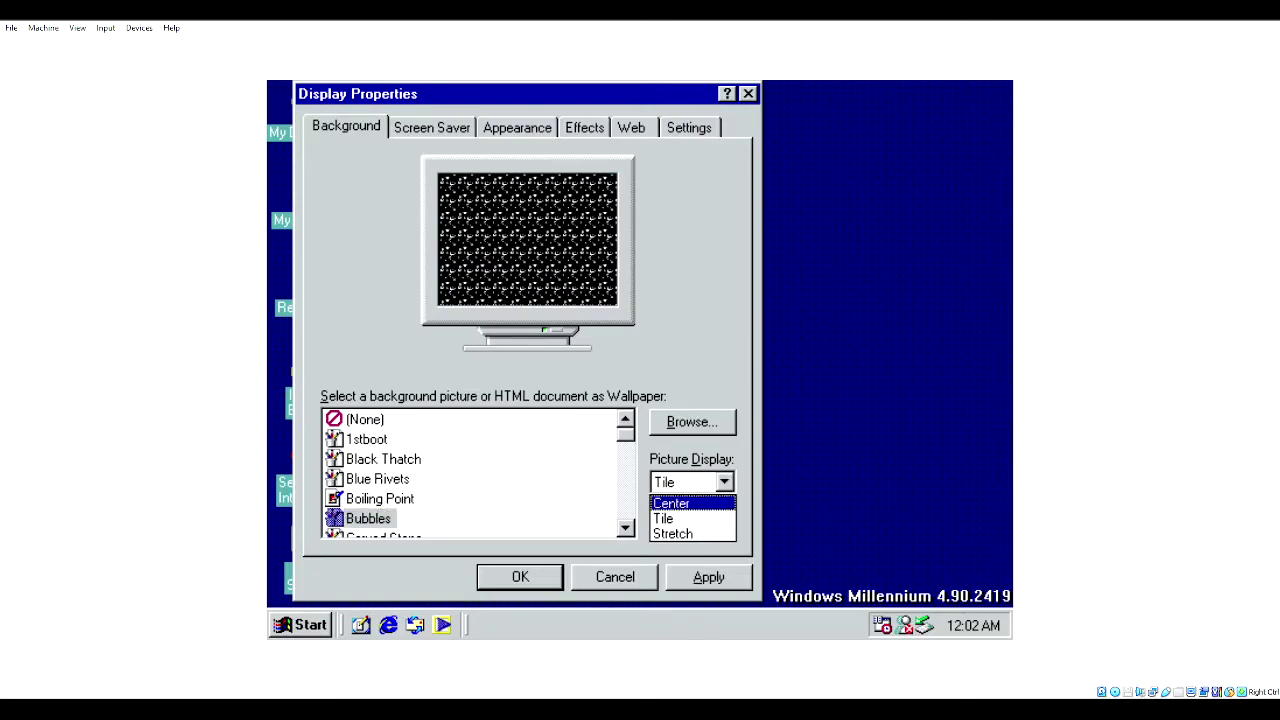
pyautogui.click(672, 533)
pyautogui.click(680, 484)
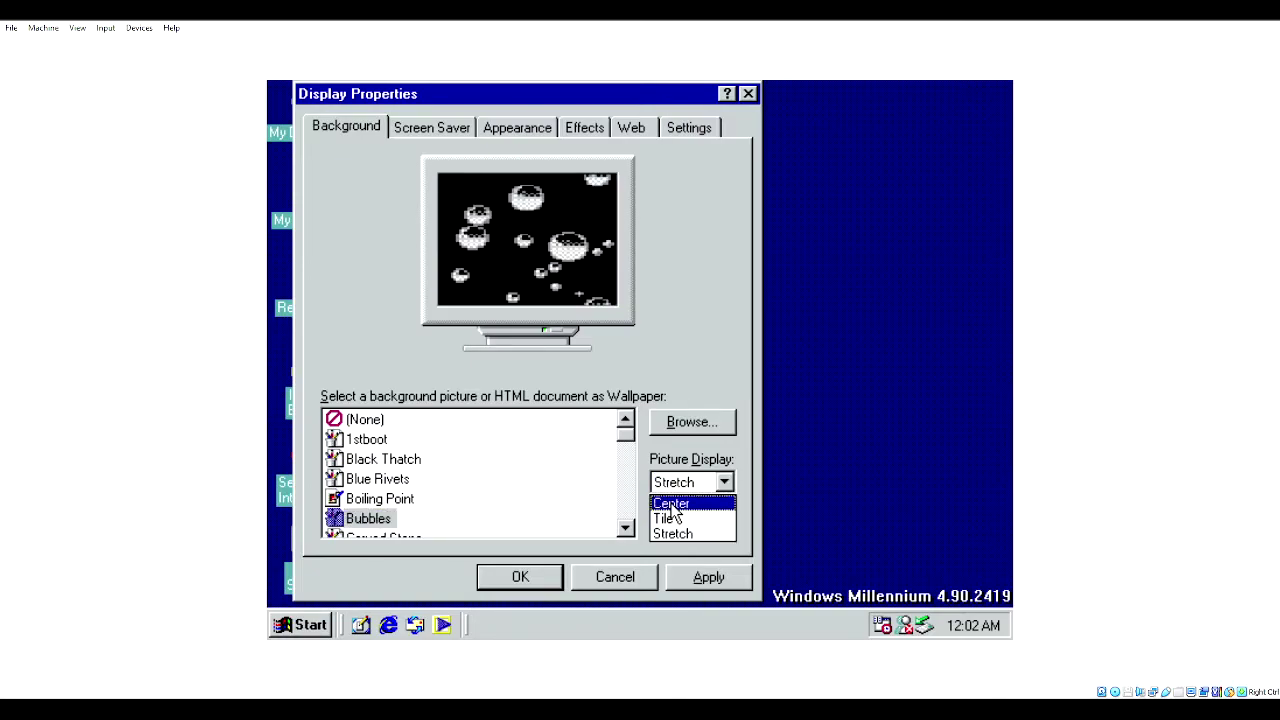
pyautogui.click(668, 500)
pyautogui.moveTo(626, 432); pyautogui.dragTo(628, 452)
# - Preview the Cliff in Clouds, Diagonal Sand, Fall Memories and N2k wallpapers
pyautogui.click(377, 480)
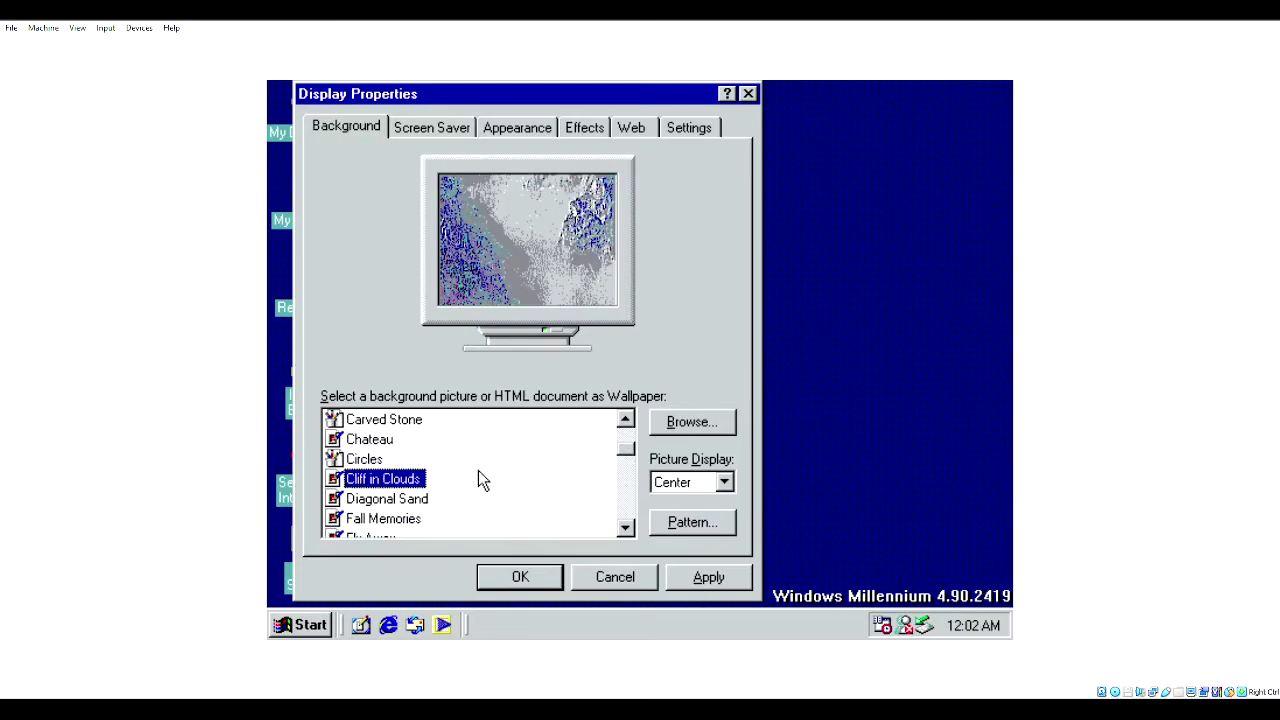
pyautogui.click(378, 502)
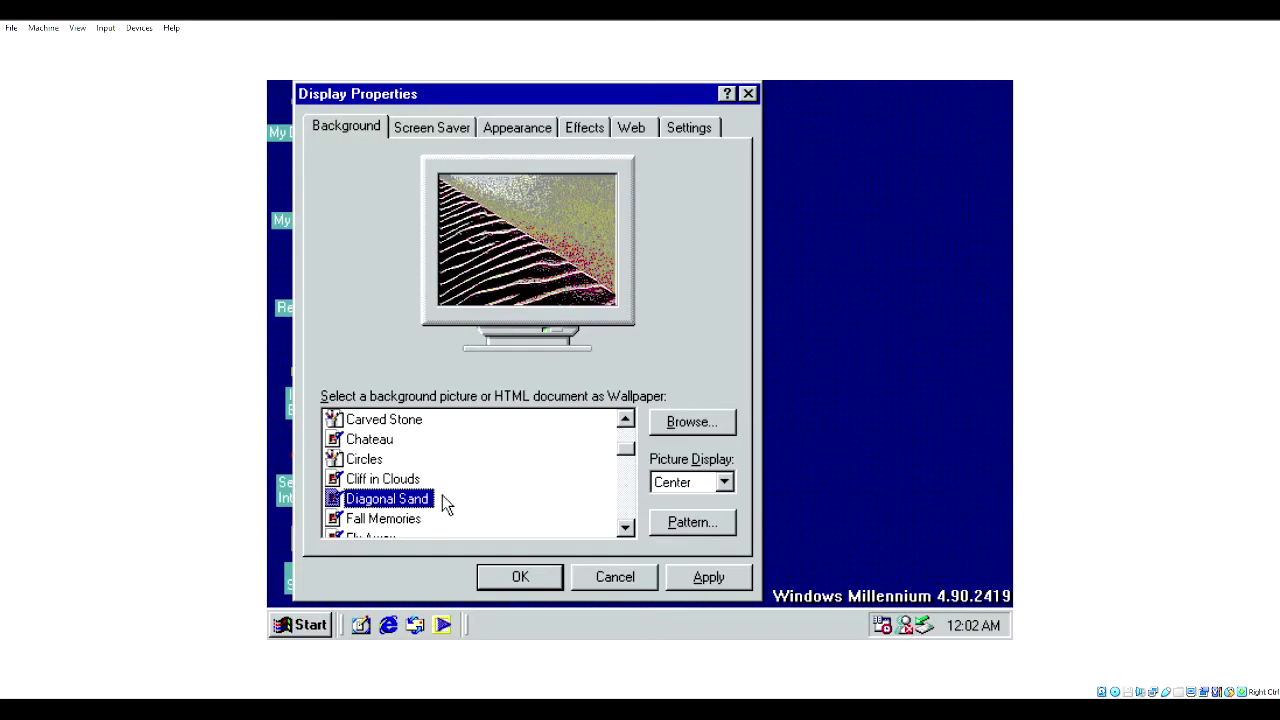
pyautogui.click(367, 519)
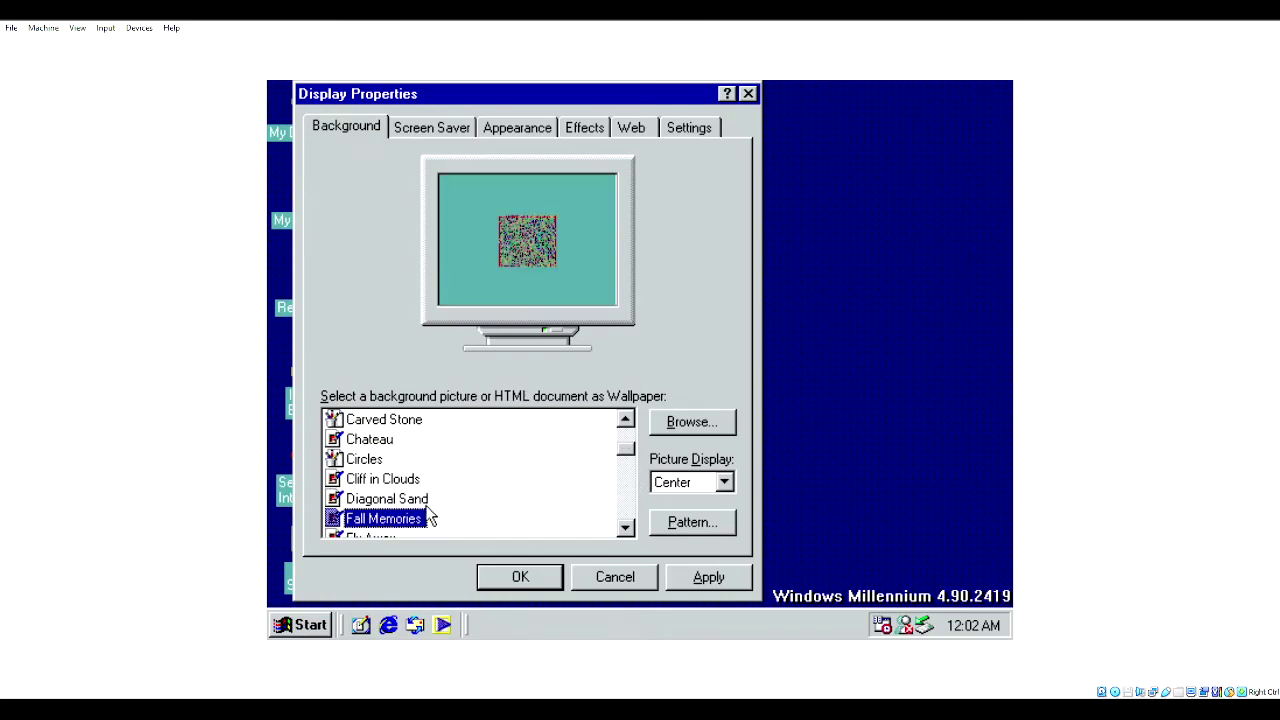
pyautogui.scroll(-3, 600, 480)
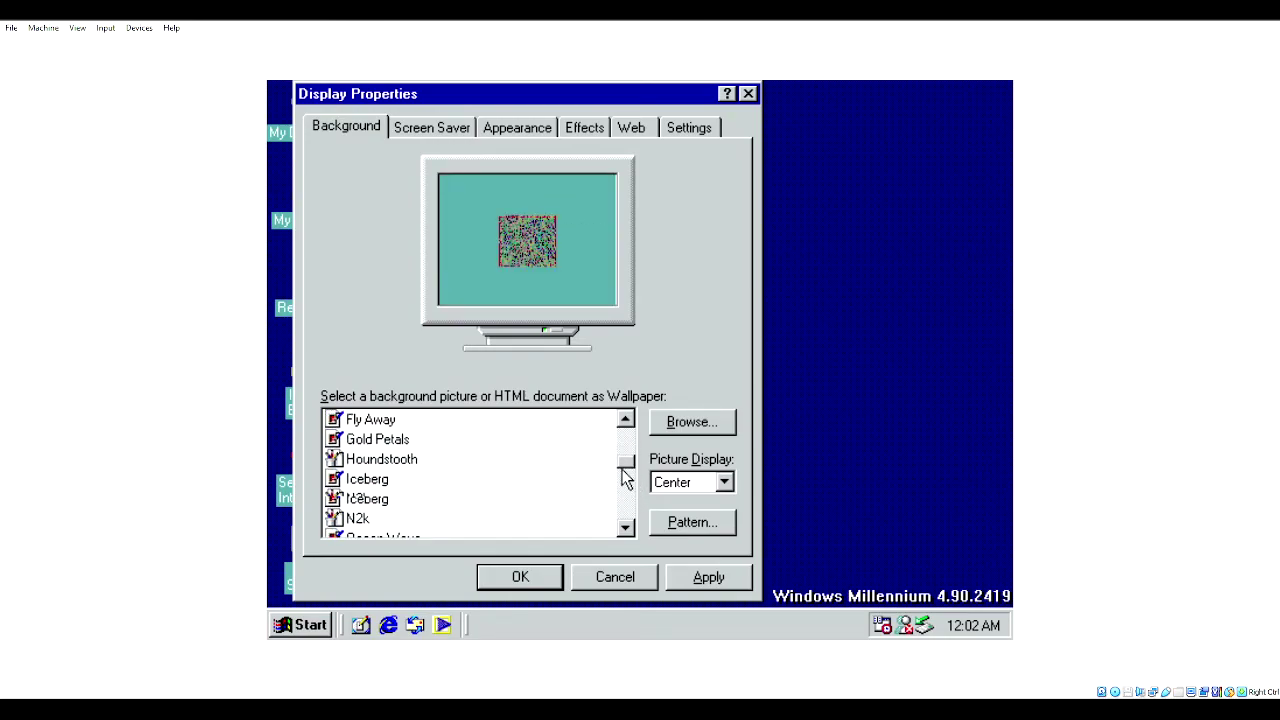
pyautogui.click(351, 482)
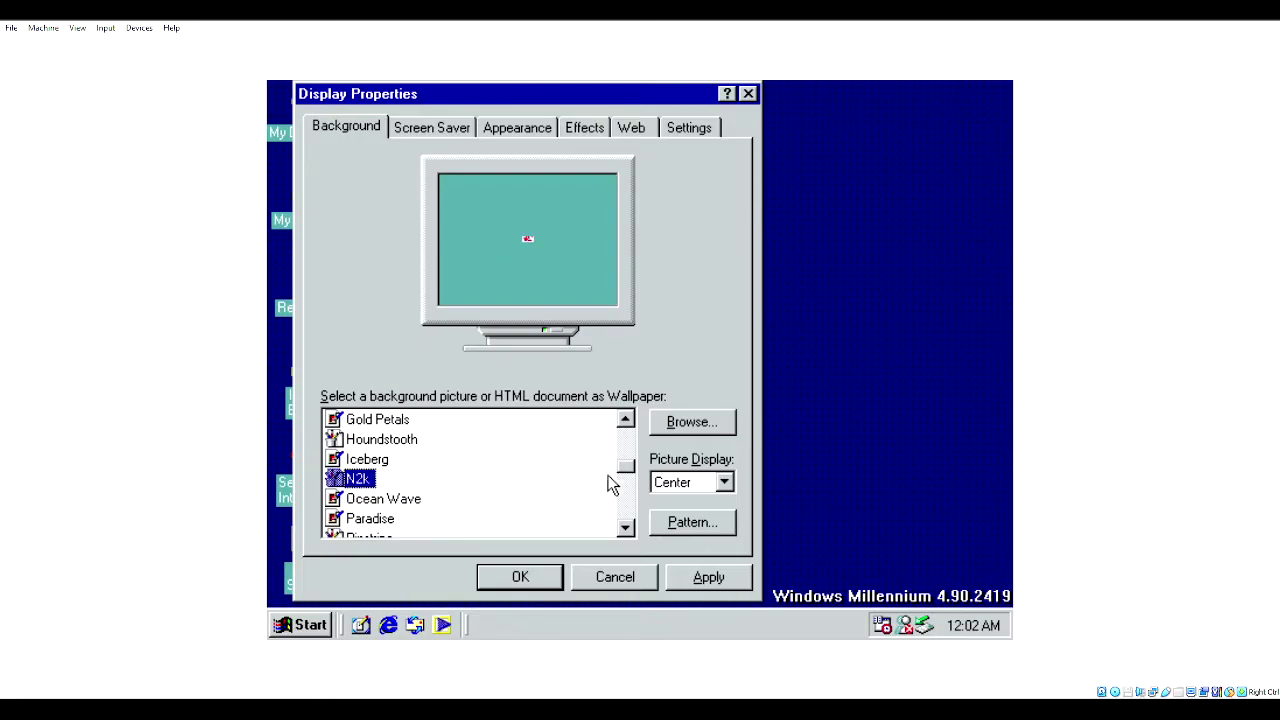
# - Set Picture Display to Tile and apply the Setup wallpaper with OK
pyautogui.click(707, 484)
pyautogui.click(675, 529)
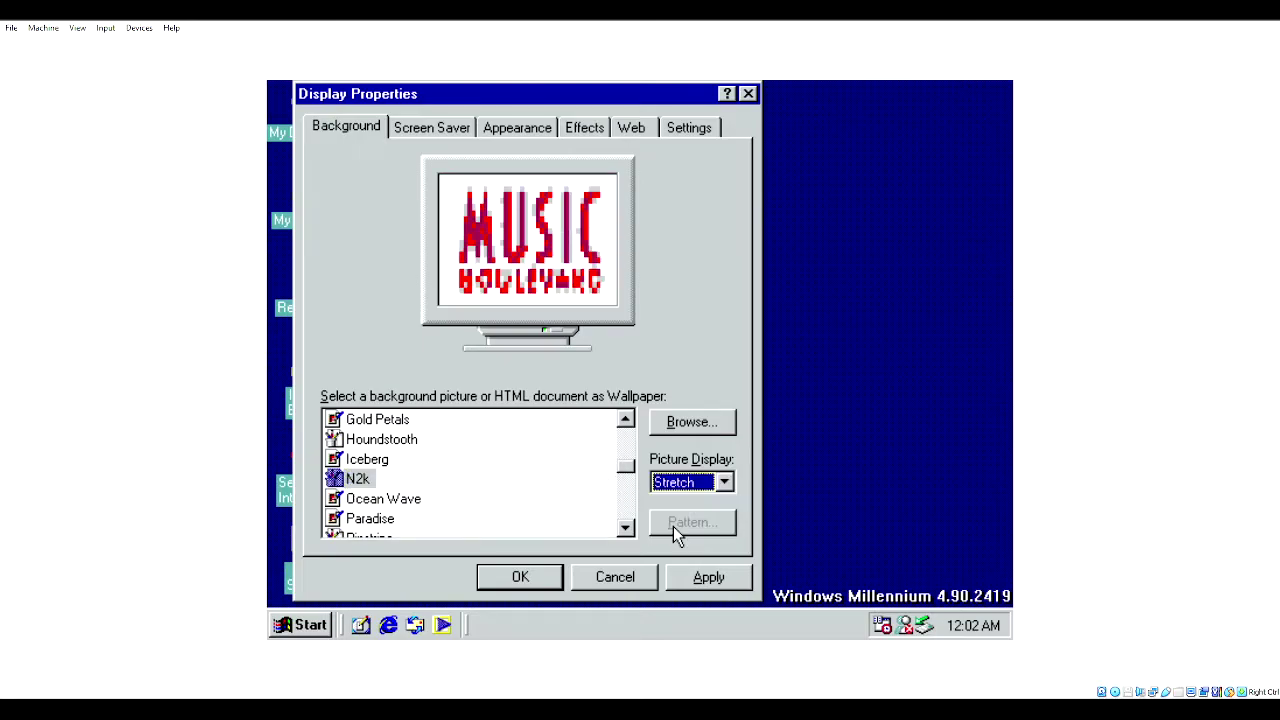
pyautogui.click(690, 484)
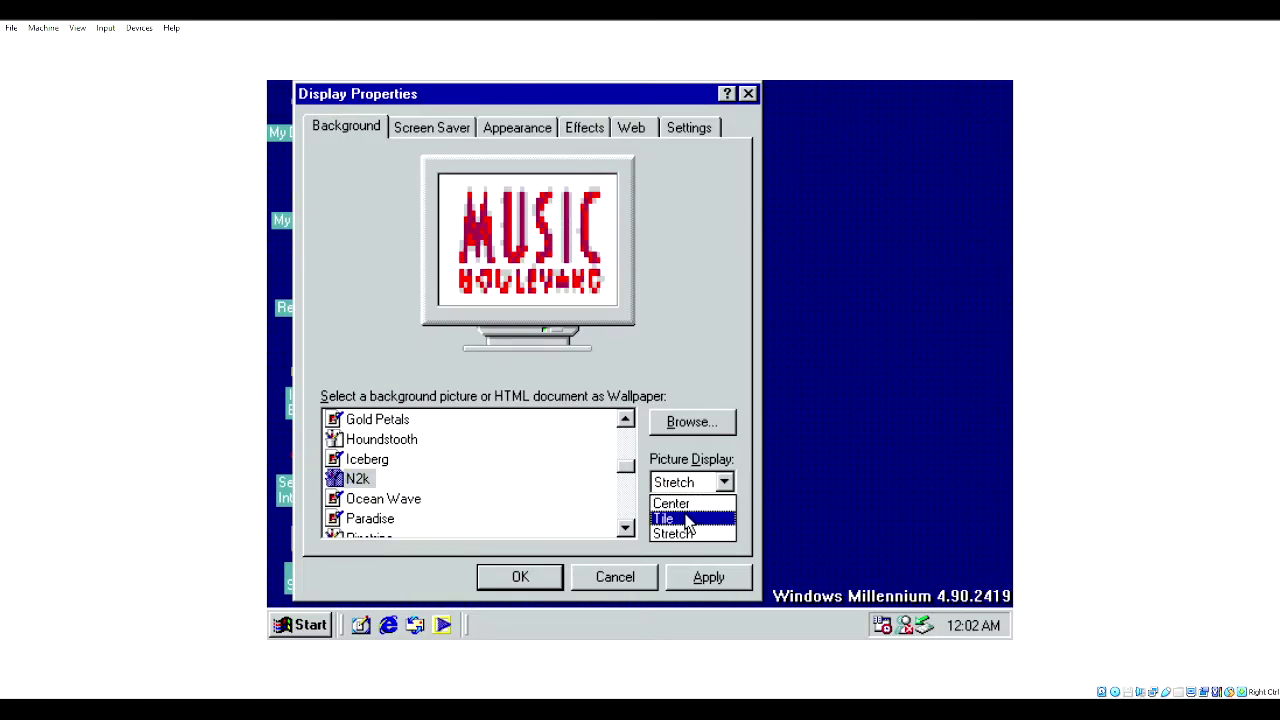
pyautogui.click(686, 516)
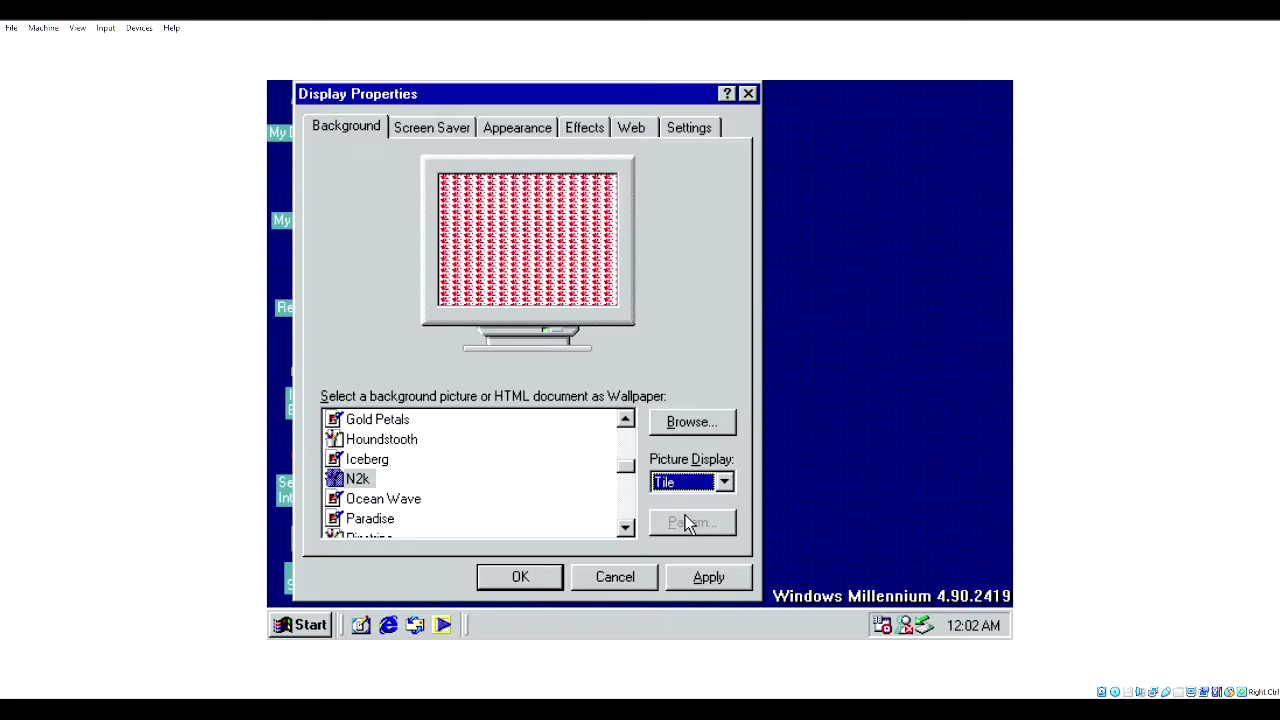
pyautogui.click(403, 499)
pyautogui.moveTo(623, 466); pyautogui.dragTo(626, 486)
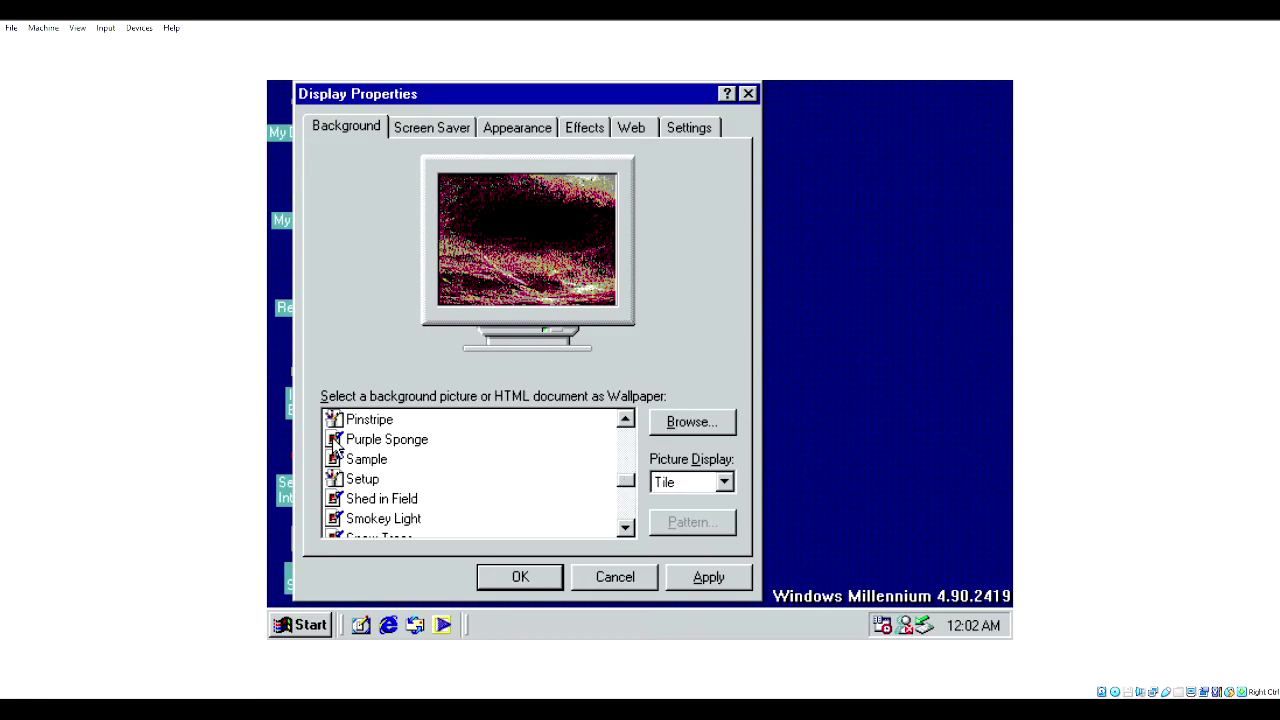
pyautogui.click(360, 479)
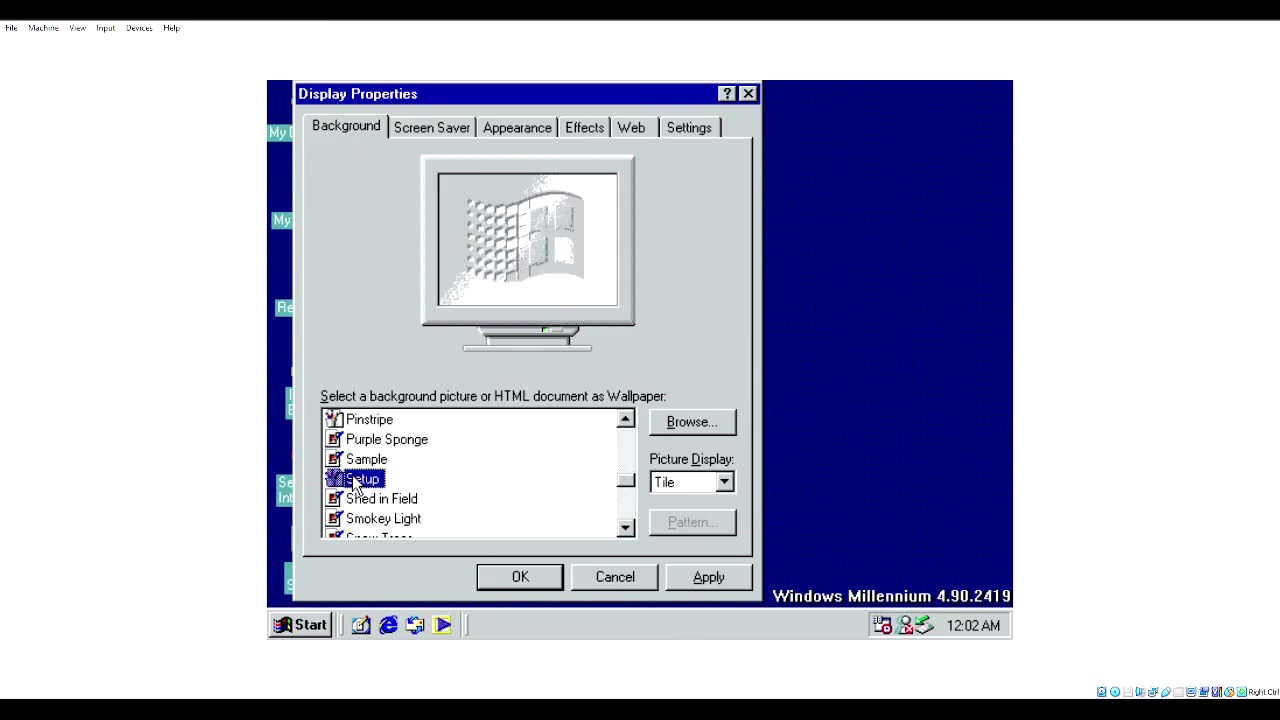
pyautogui.click(528, 576)
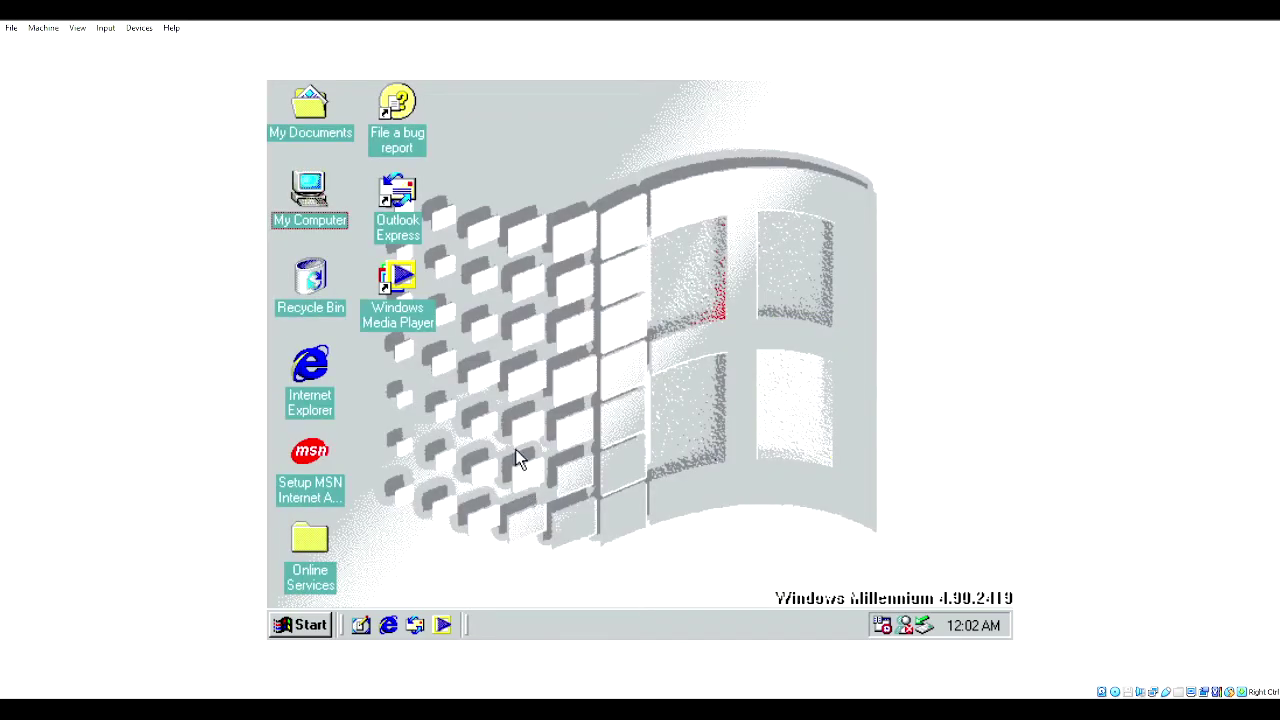
# - Open My Computer to view the drives, then close it
pyautogui.doubleClick(318, 200)
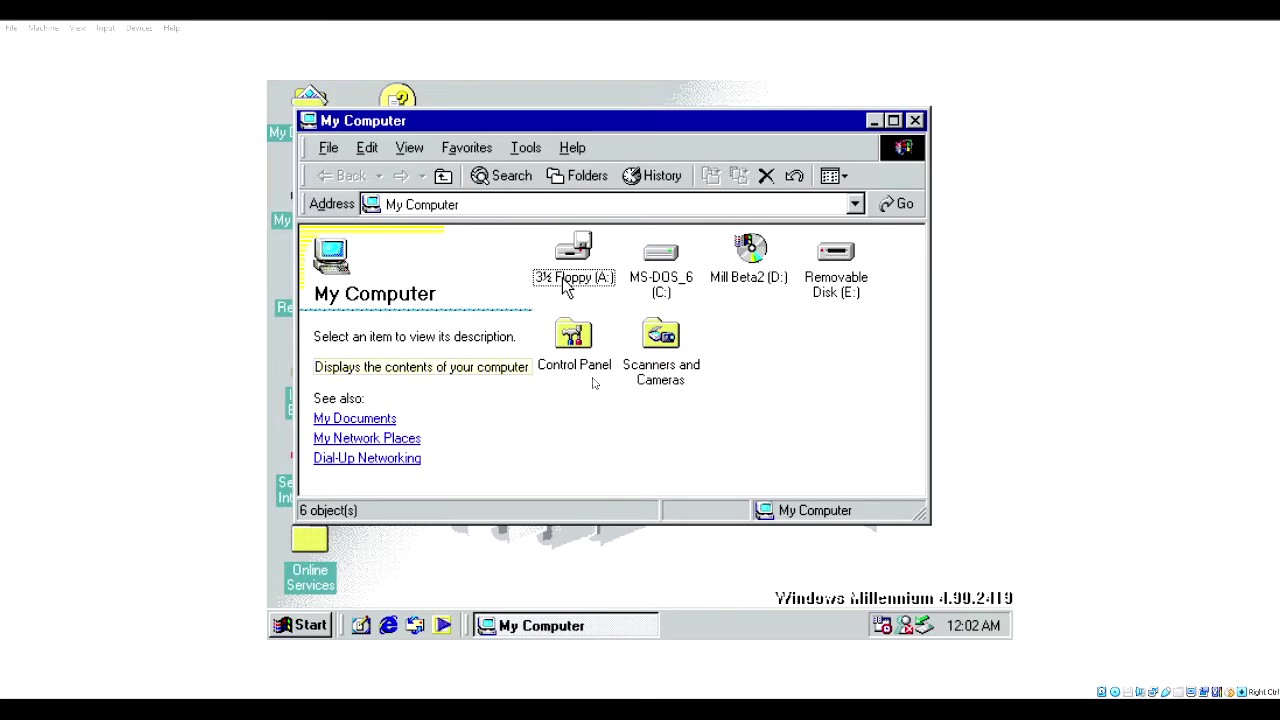
pyautogui.click(914, 121)
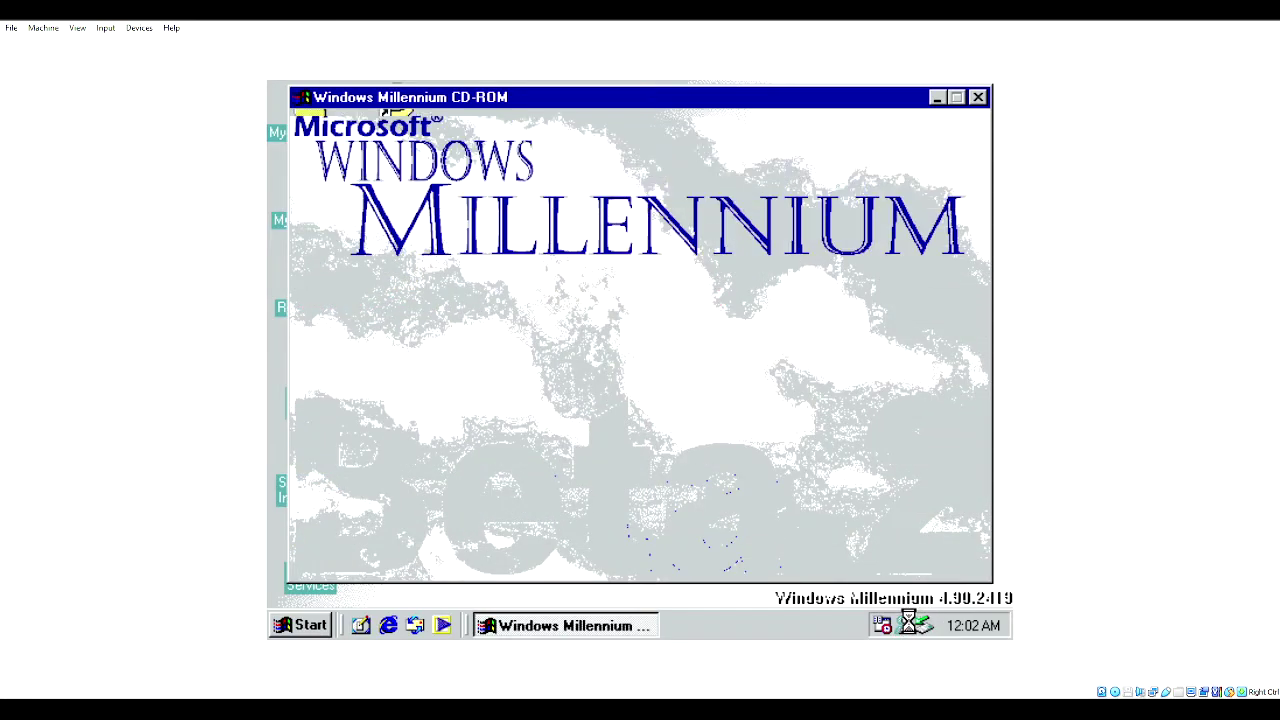
# - Cancel the MSN Messenger setup from the tray and accept the upgrade to the newer Windows Millennium
pyautogui.rightClick(908, 624)
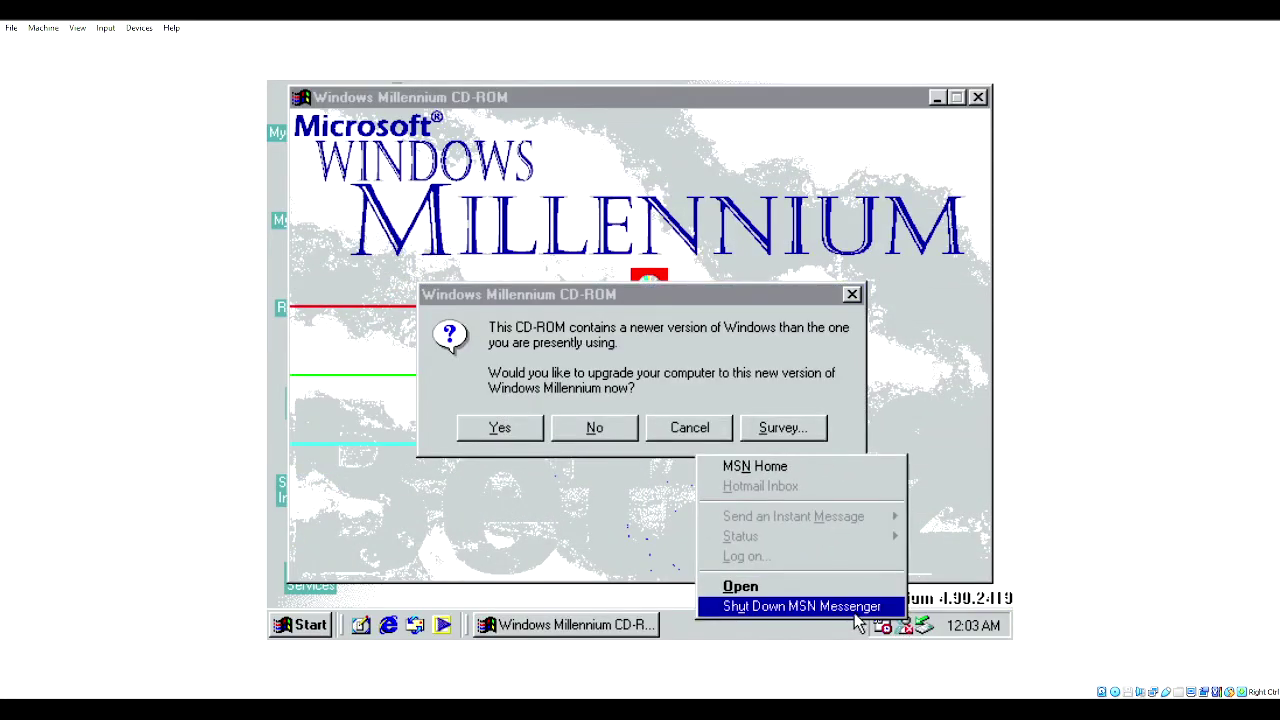
pyautogui.click(790, 587)
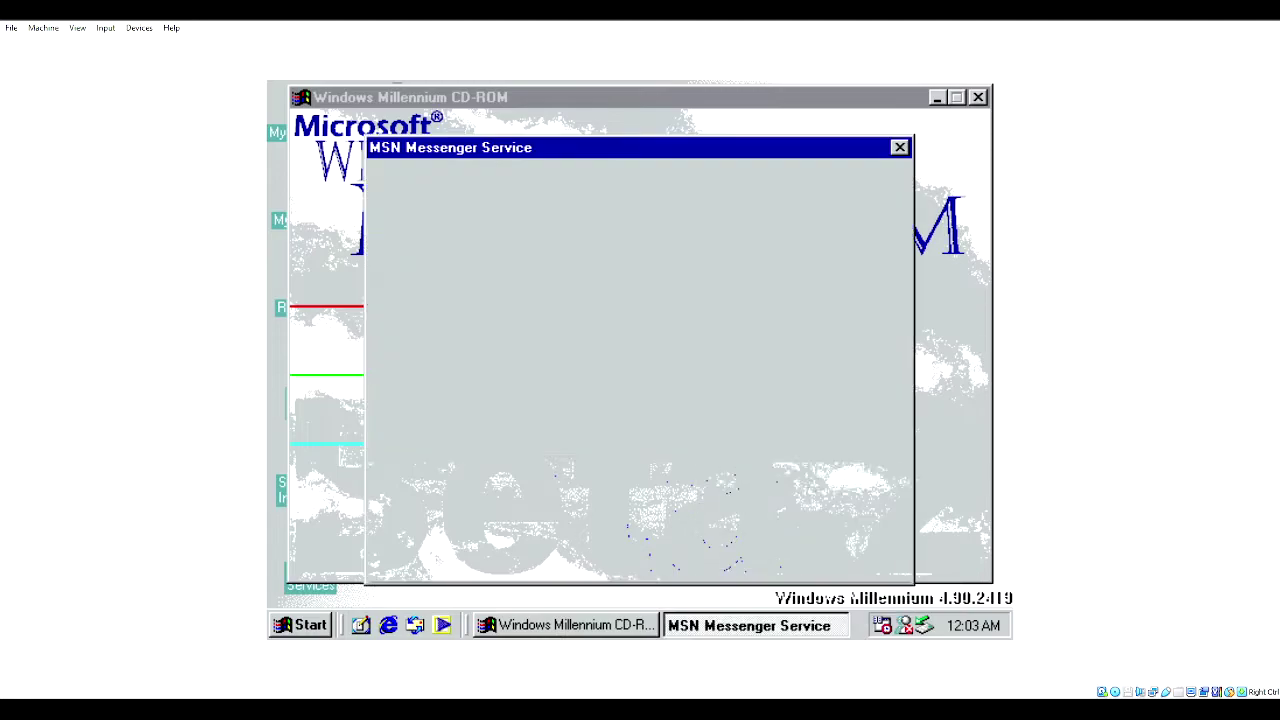
pyautogui.click(752, 563)
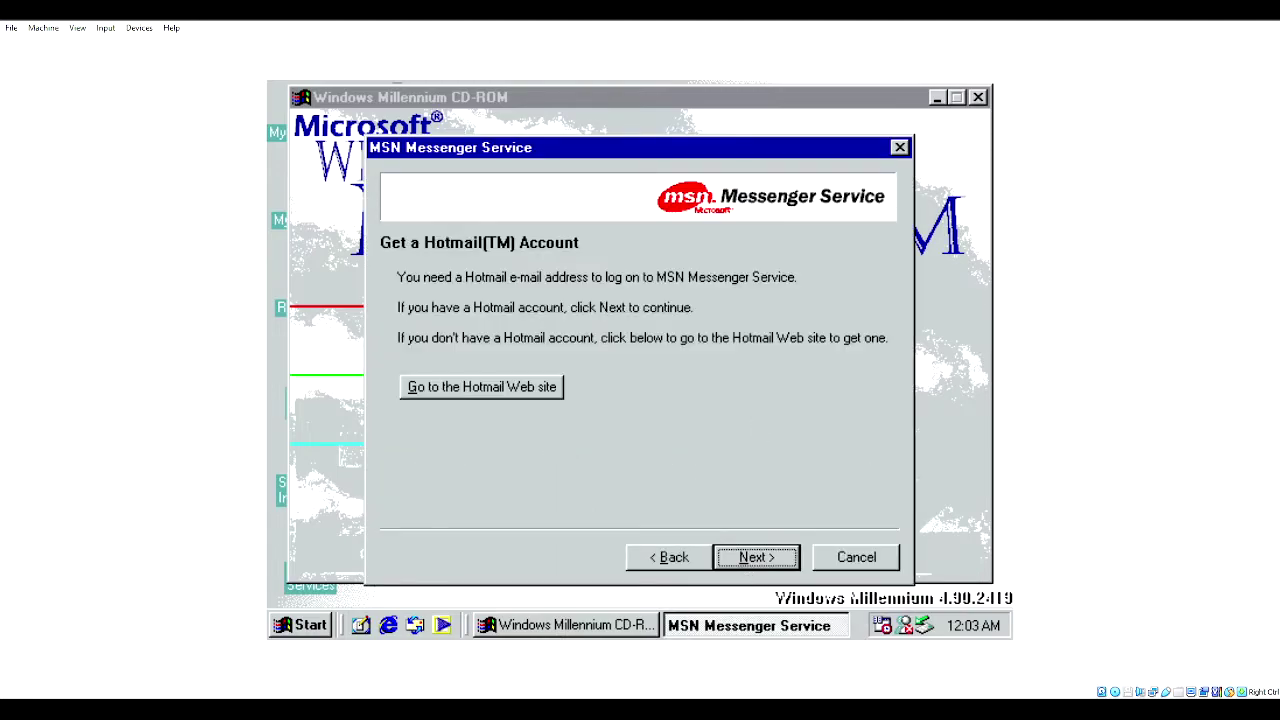
pyautogui.click(752, 557)
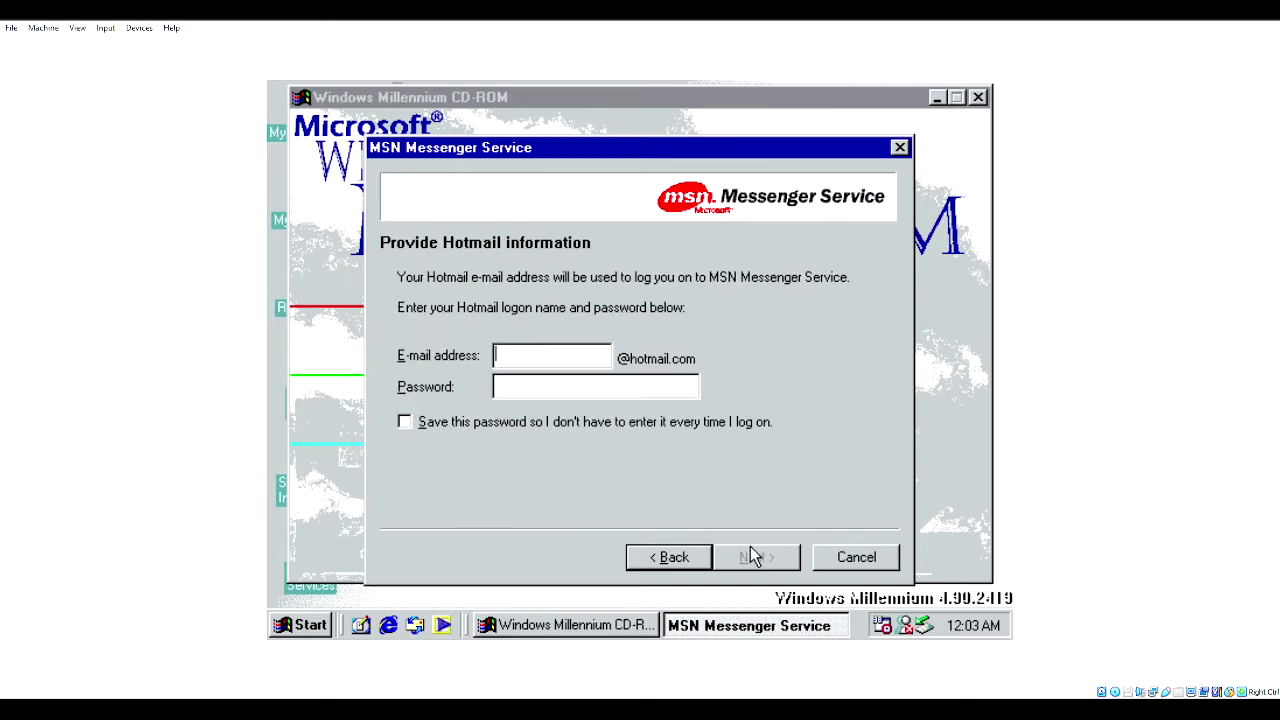
pyautogui.click(835, 557)
pyautogui.click(488, 429)
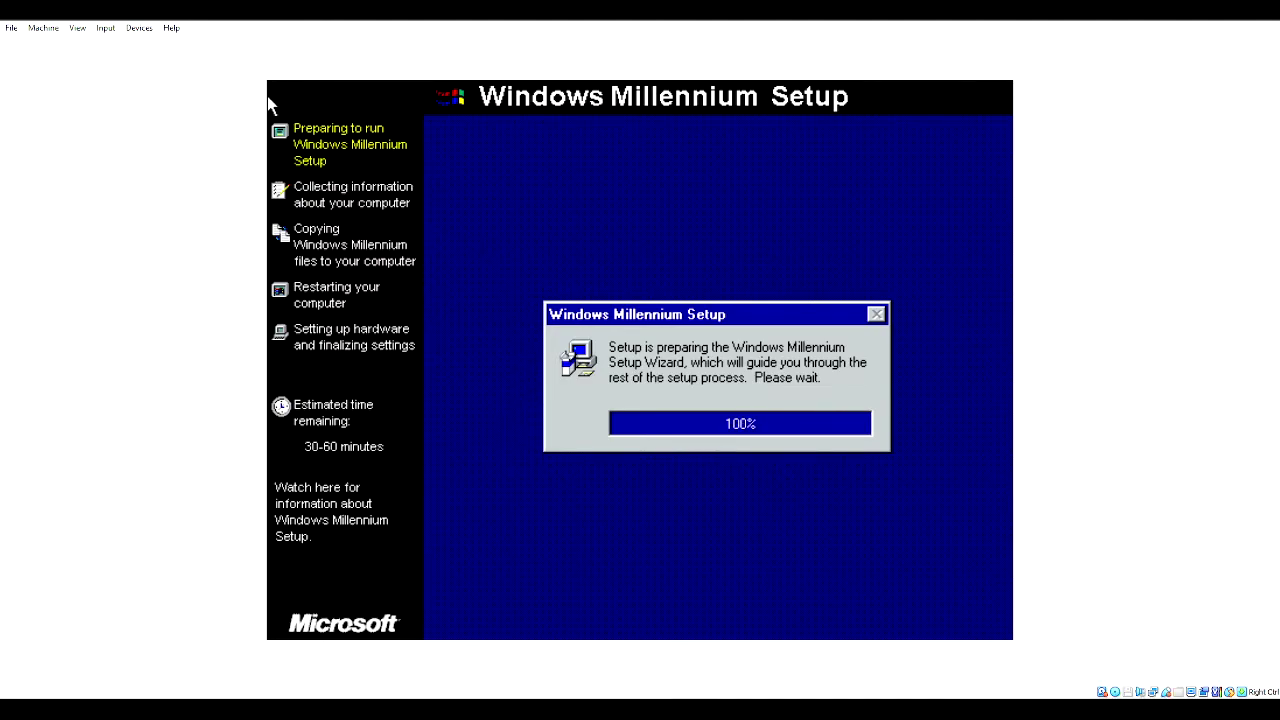
# - Accept the licence agreement and enter the five-part product key
pyautogui.press('Return')
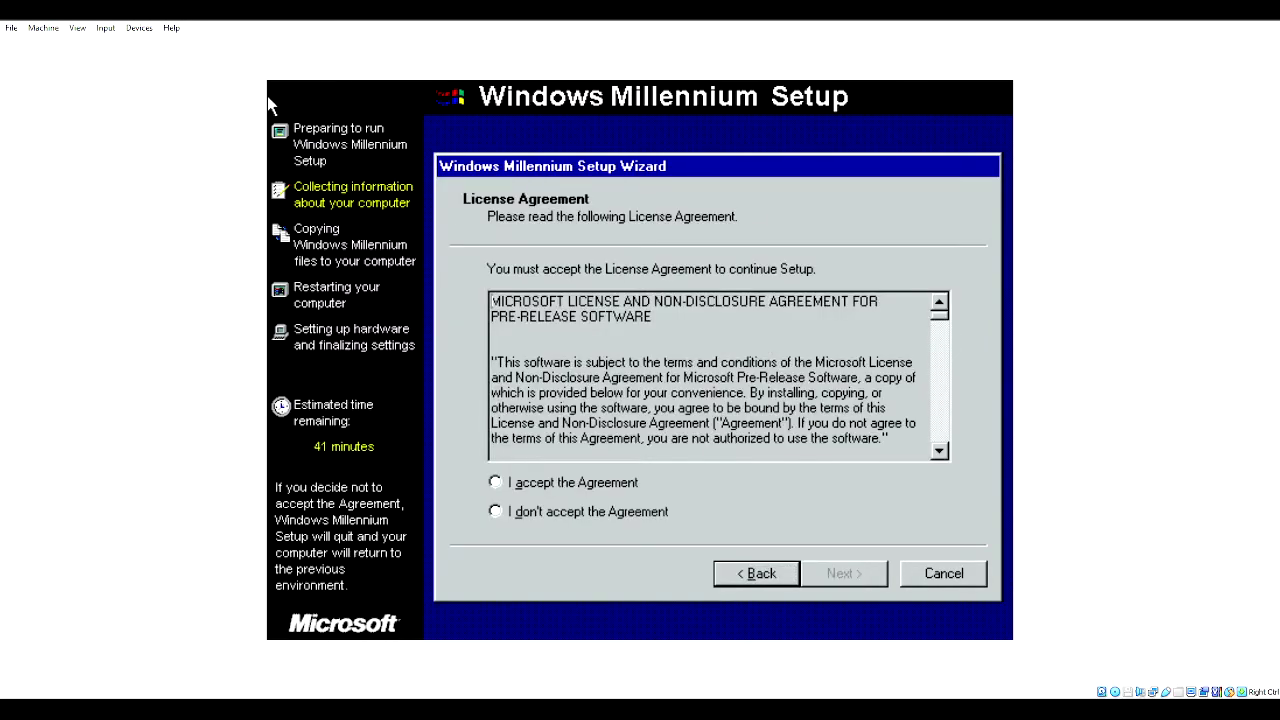
pyautogui.hotkey('alt', 'a')
pyautogui.press('Return')
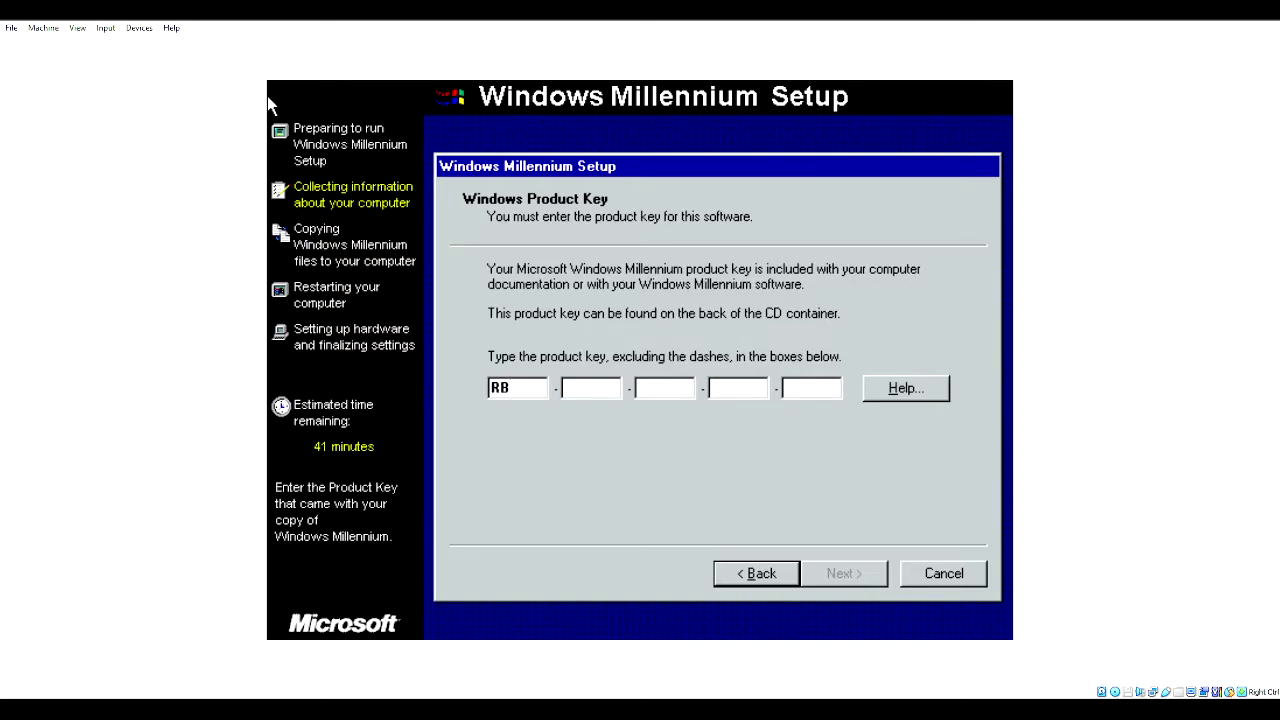
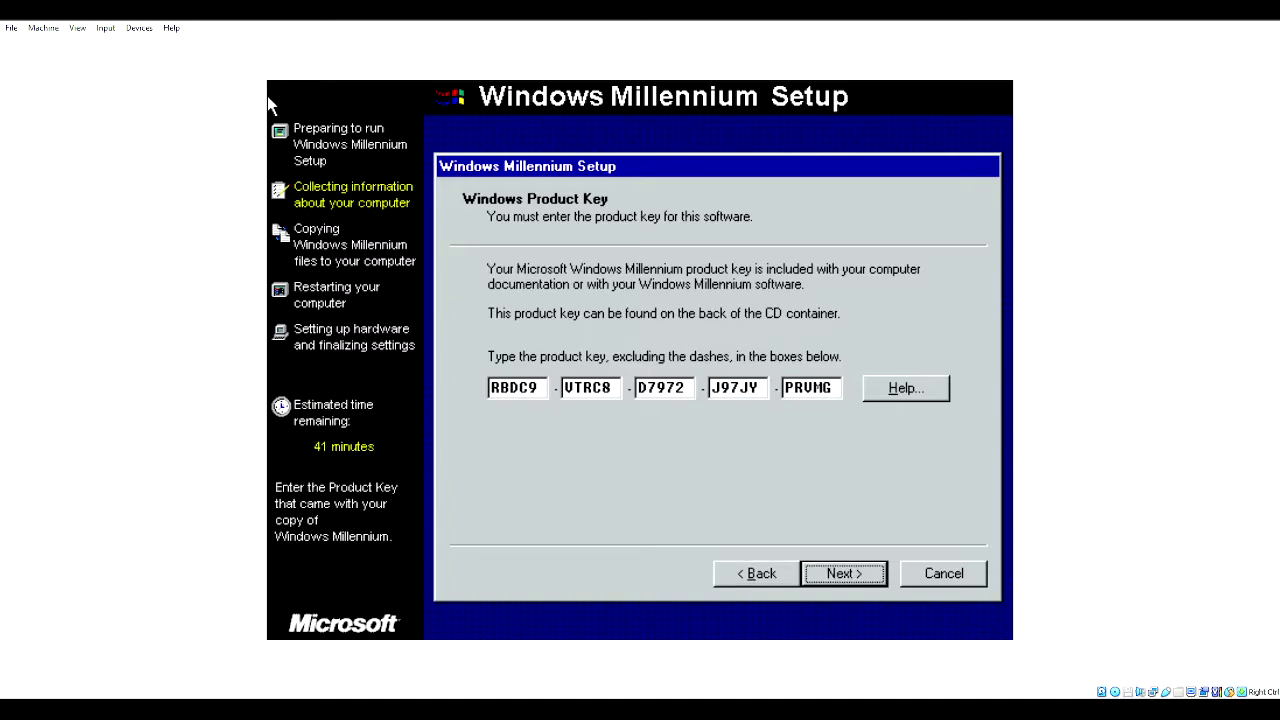
pyautogui.press('Return')
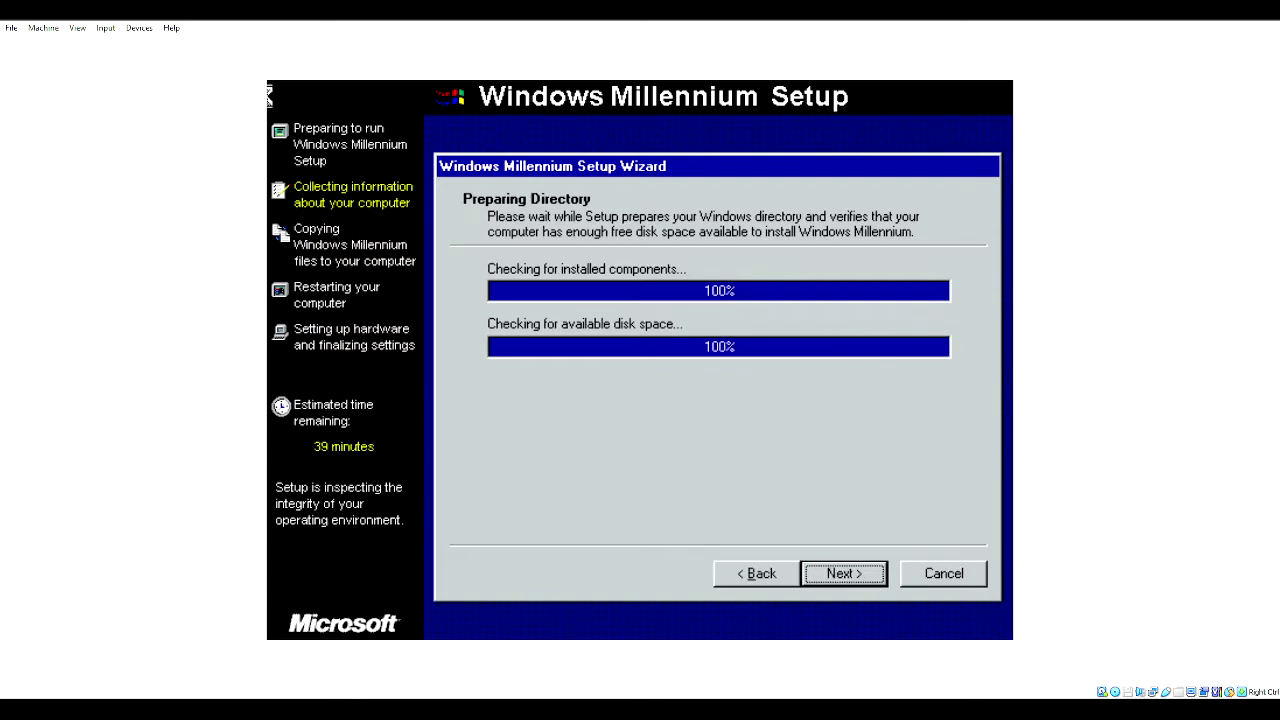
# - Skip creating a startup disk and begin copying the Windows Millennium files
pyautogui.press('Tab')
pyautogui.press('Return')
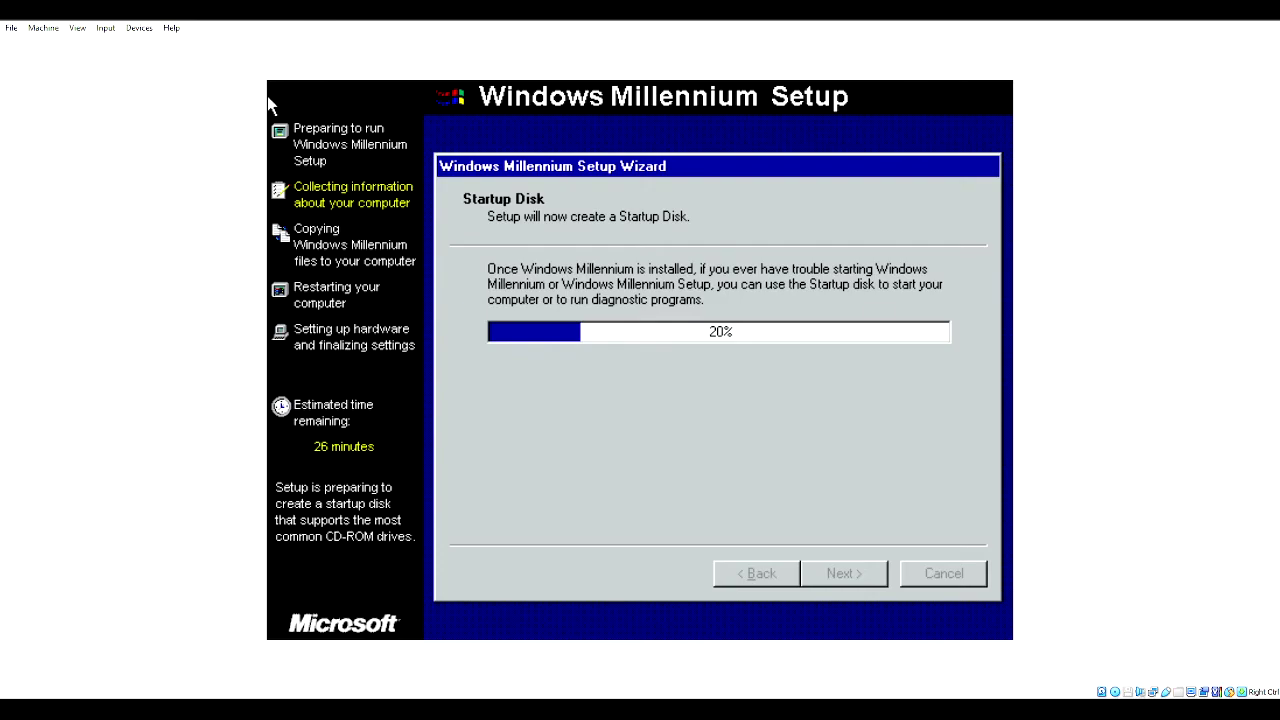
pyautogui.press('Return')
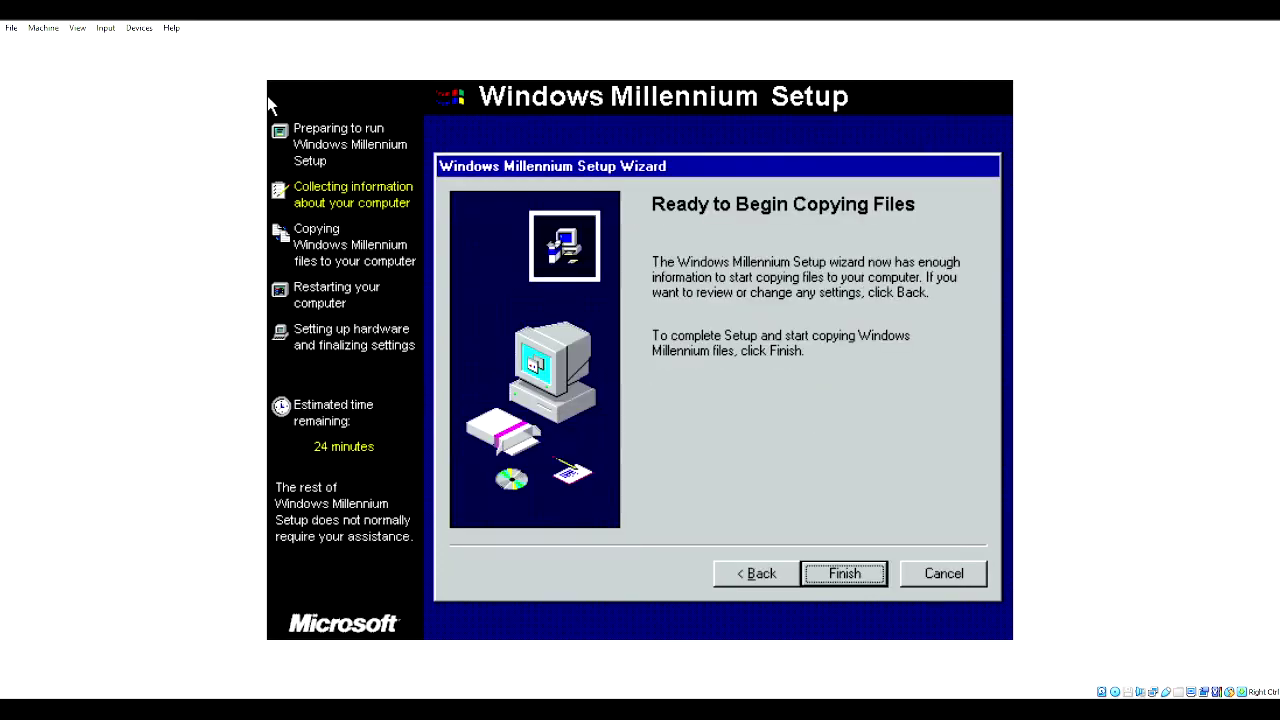
pyautogui.press('Return')
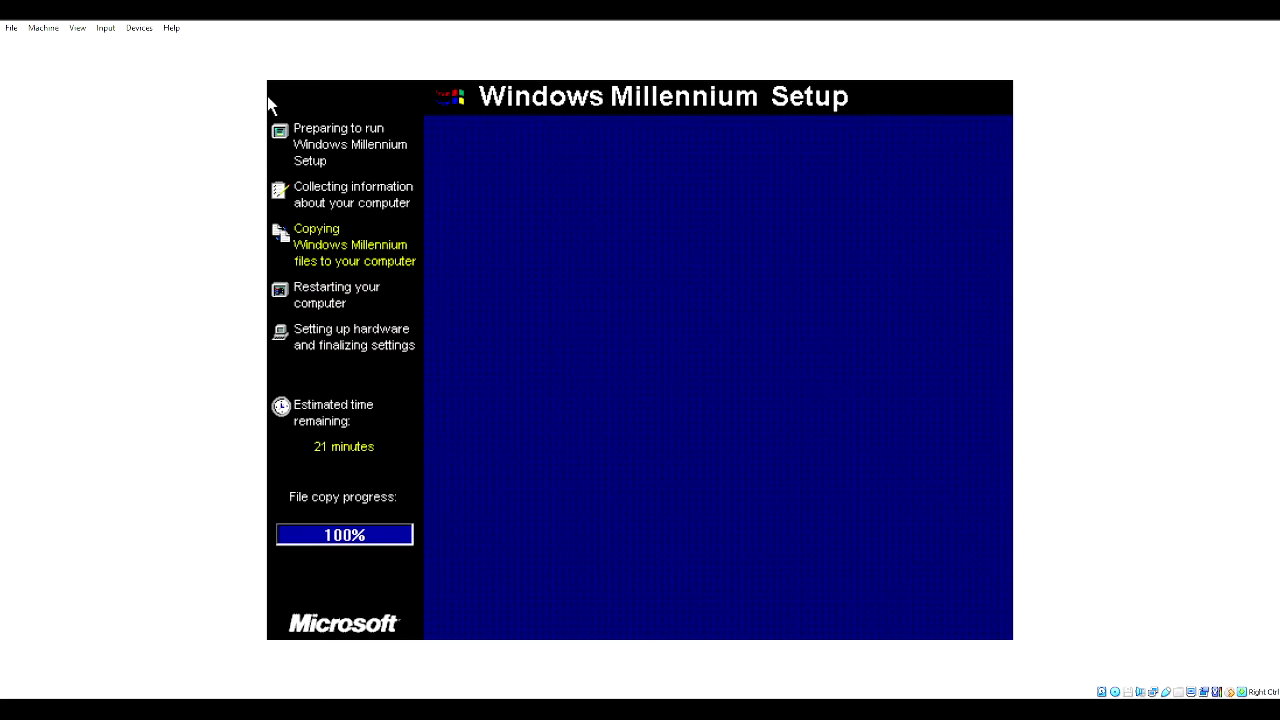
# - Restart for Setup's next stage, continue past the blue-screen errors, then reset the virtual machine
pyautogui.press('Return')
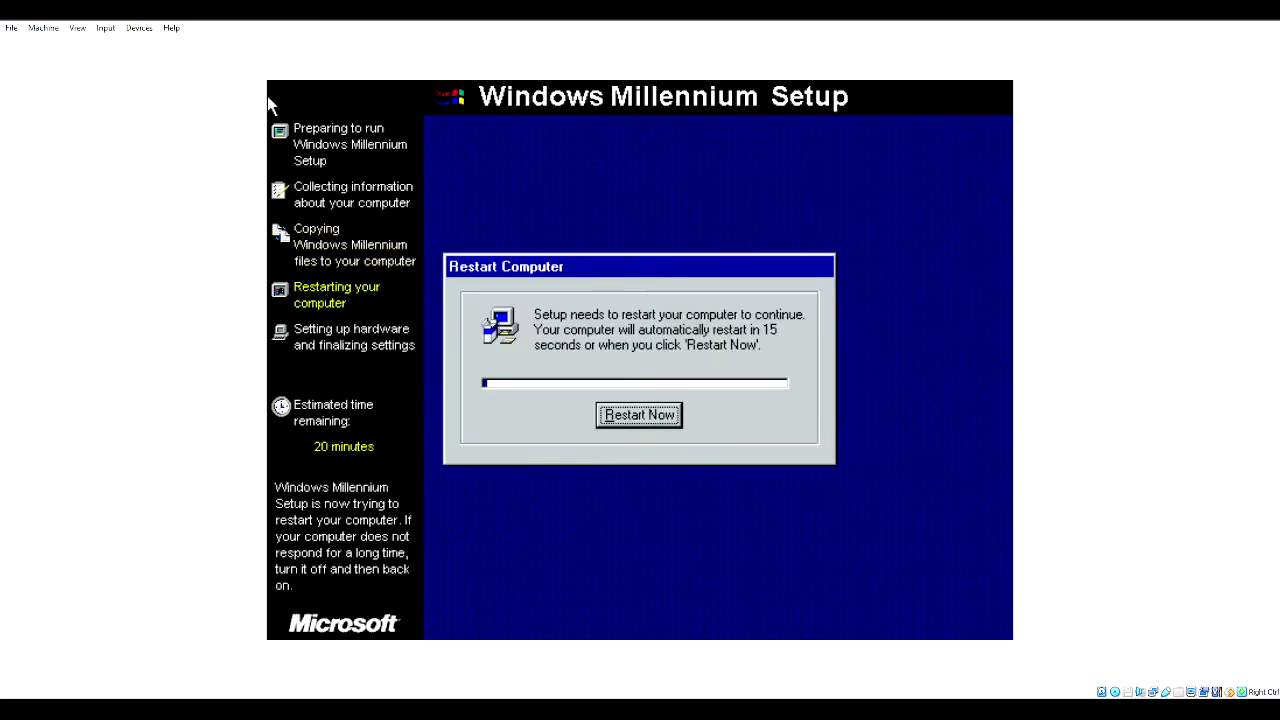
pyautogui.press('Return')
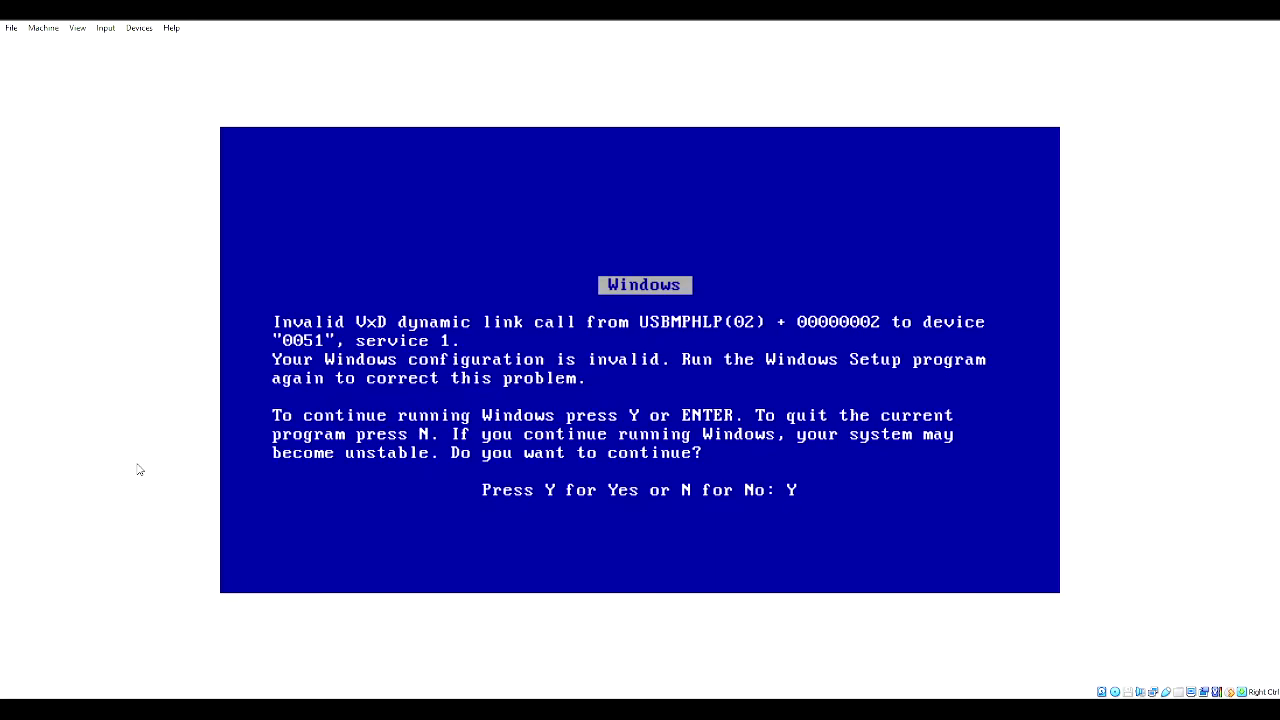
pyautogui.press('Return')
pyautogui.press('Return')
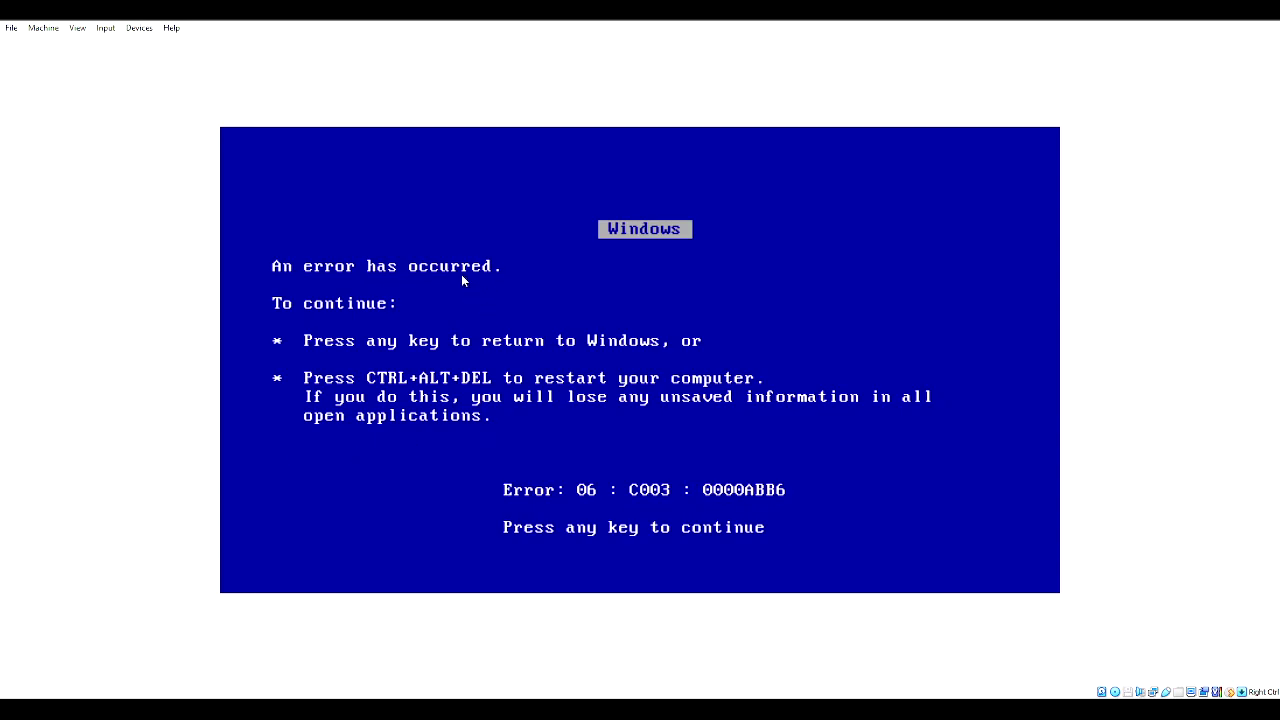
pyautogui.press('Return')
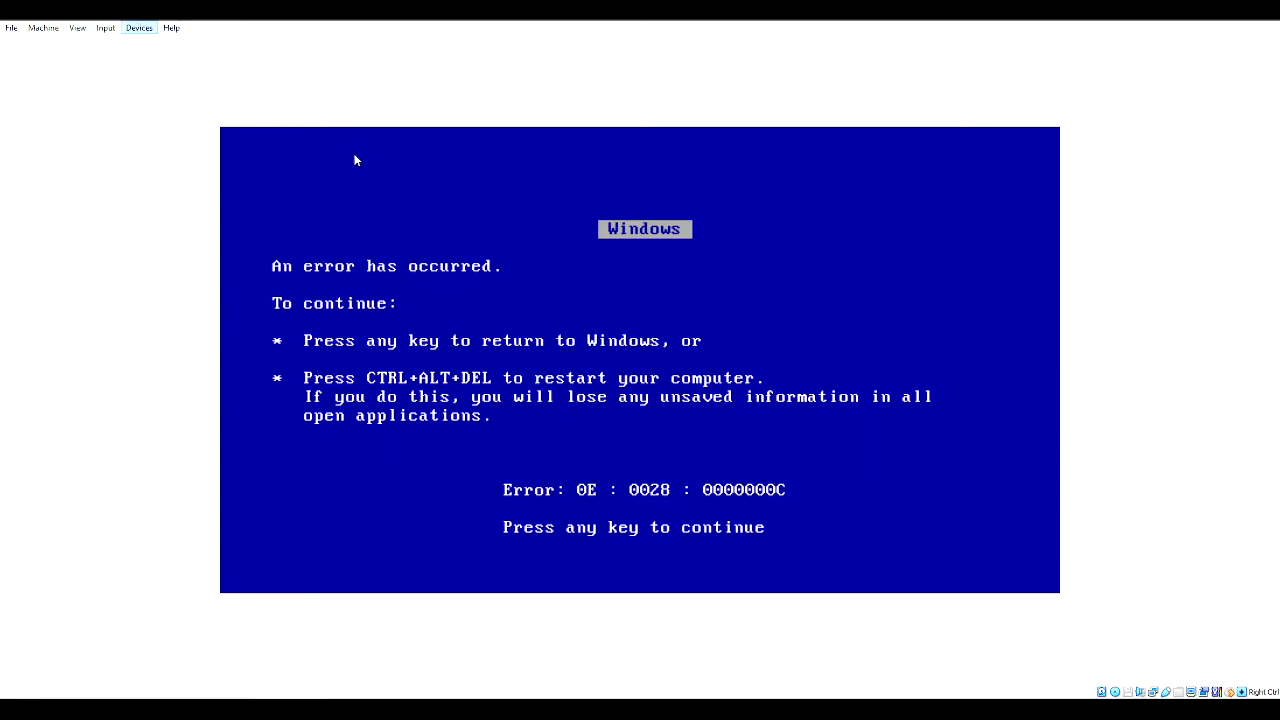
pyautogui.click(32, 28)
pyautogui.click(97, 129)
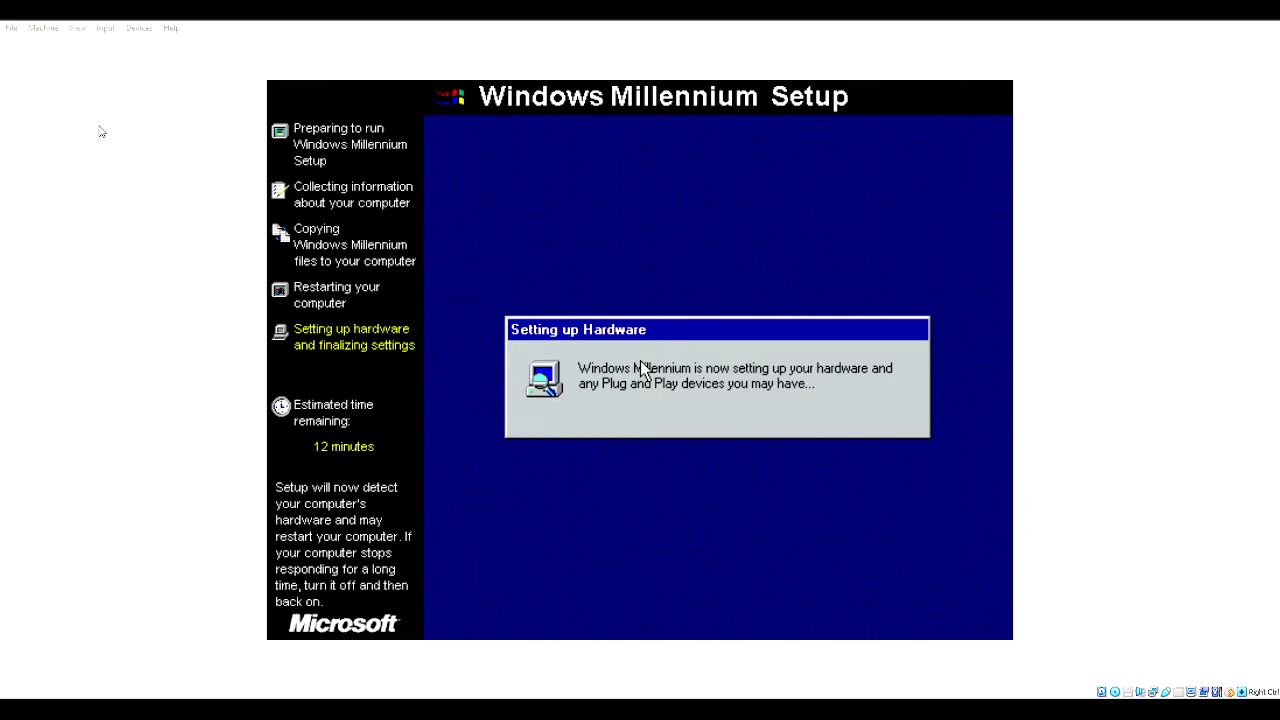
# - Pause the virtual machine once Setup reaches the Setting up Hardware stage
pyautogui.hotkey('ctrl', 'p')
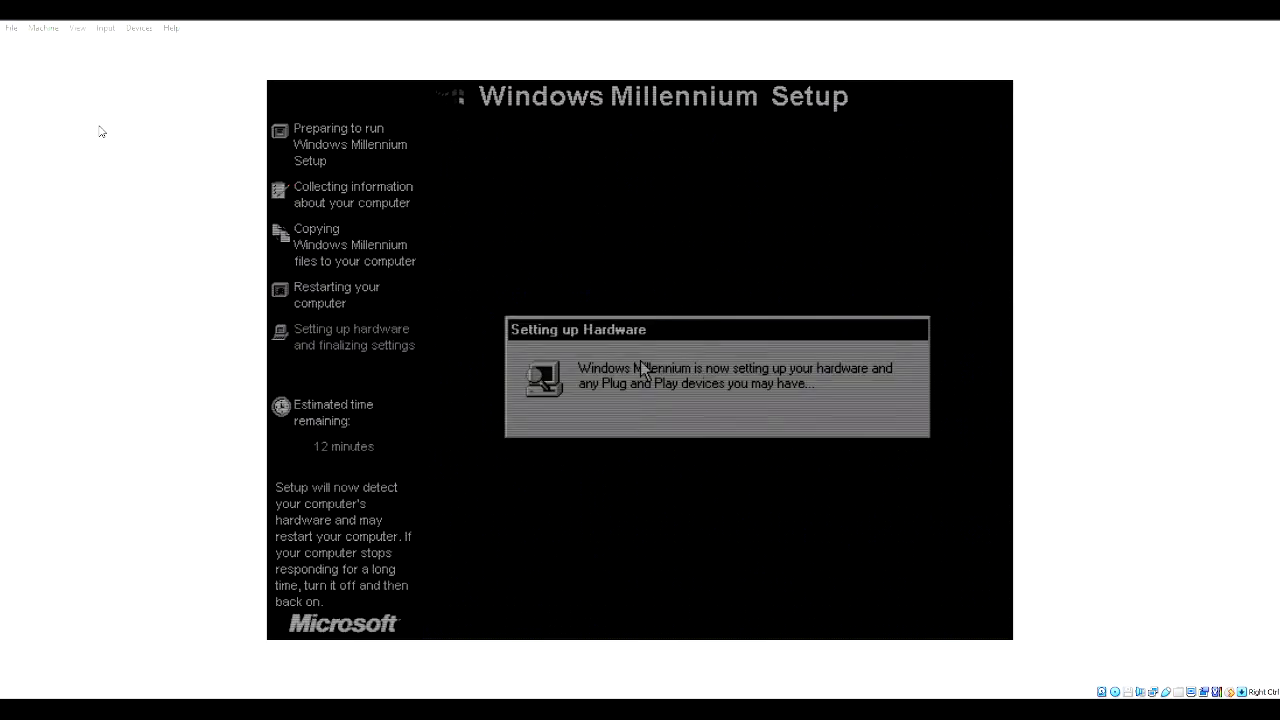
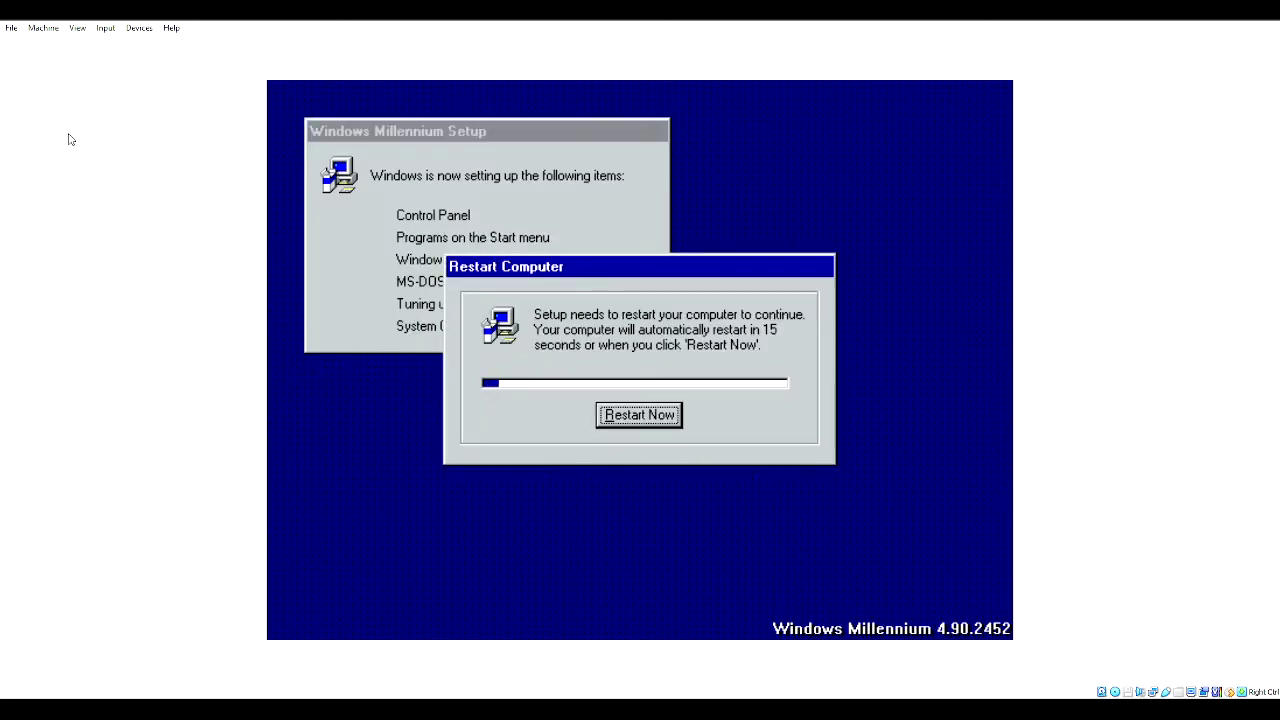
# - Skip the guest's restart countdown and change an option in the VM Input menu
pyautogui.press('Return')
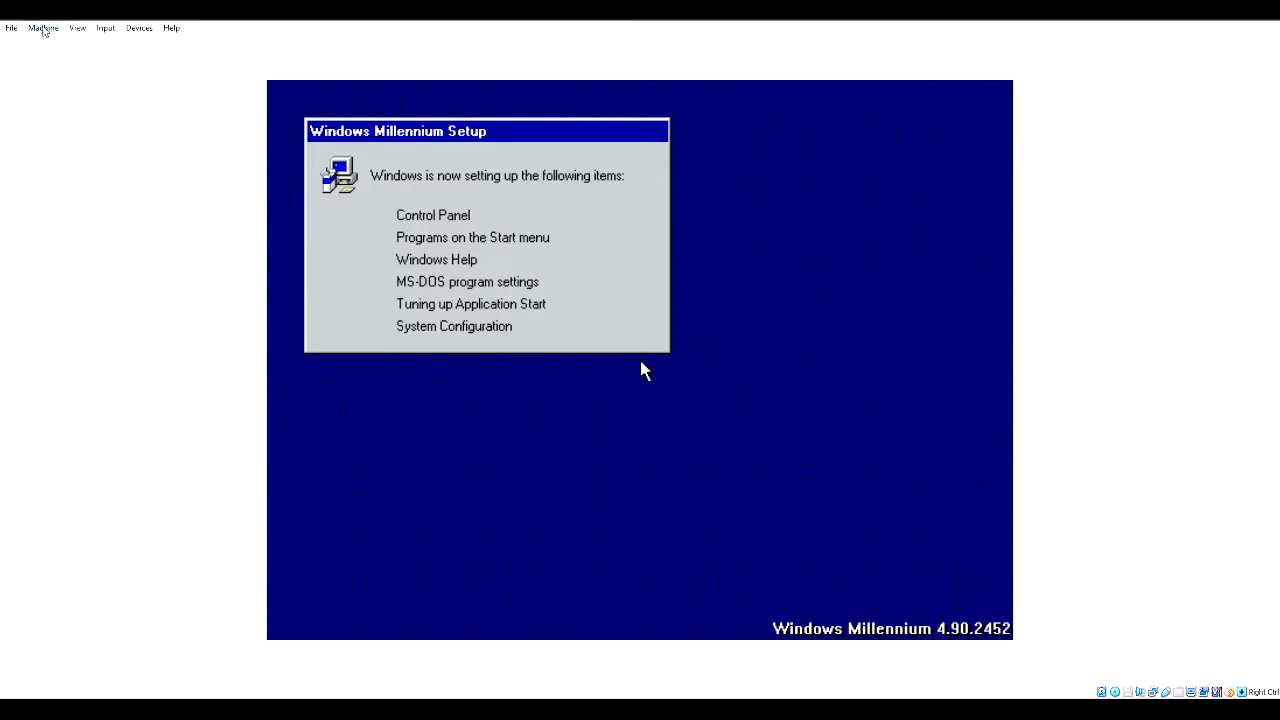
pyautogui.click(107, 30)
pyautogui.click(249, 90)
# - Change an option in the Devices menu, then reset the virtual machine via Machine > Reset
pyautogui.click(139, 28)
pyautogui.click(265, 64)
pyautogui.click(43, 28)
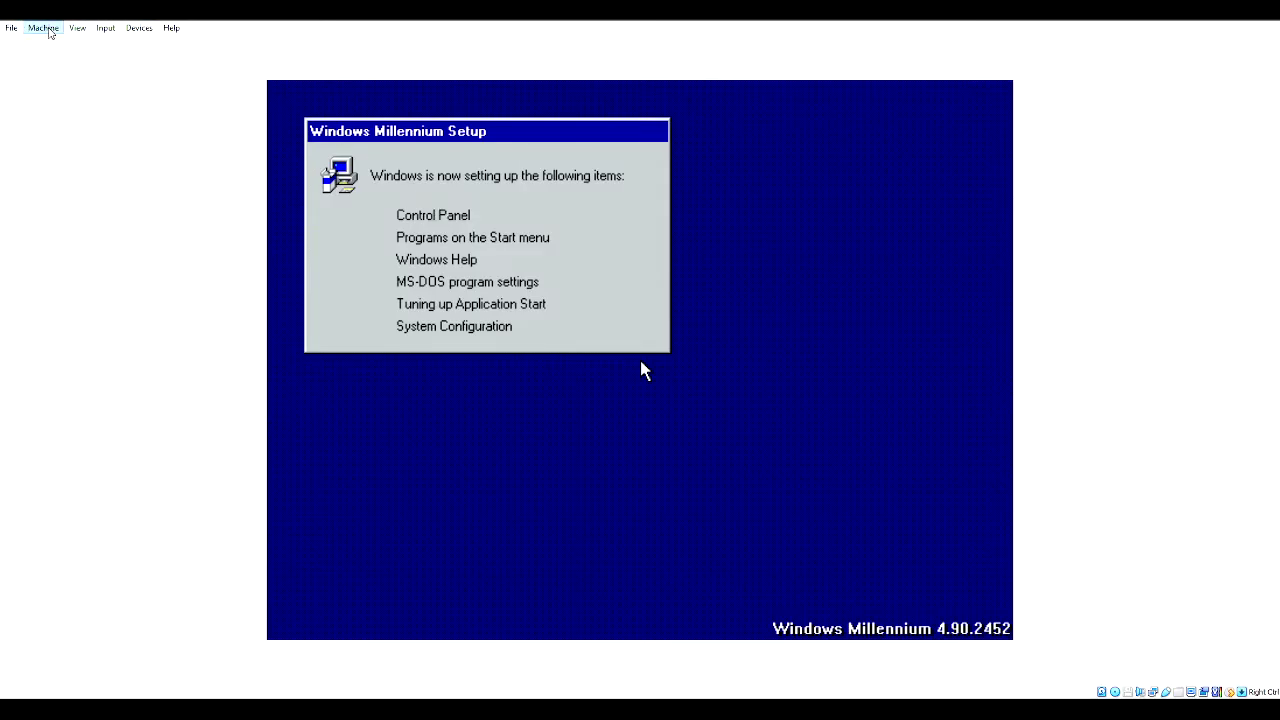
pyautogui.click(81, 131)
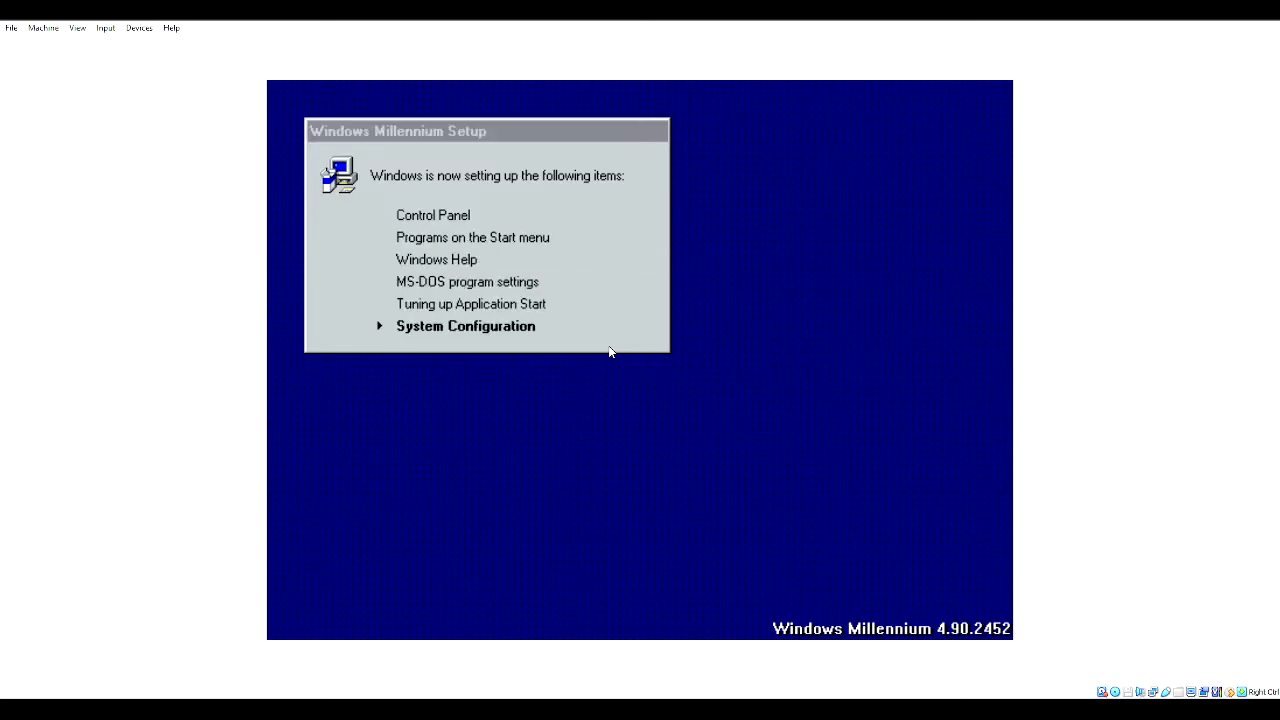
# - Restart the guest, cancel ScanDisk, toggle mouse pointer integration, then reset the VM from Machine
pyautogui.press('Return')
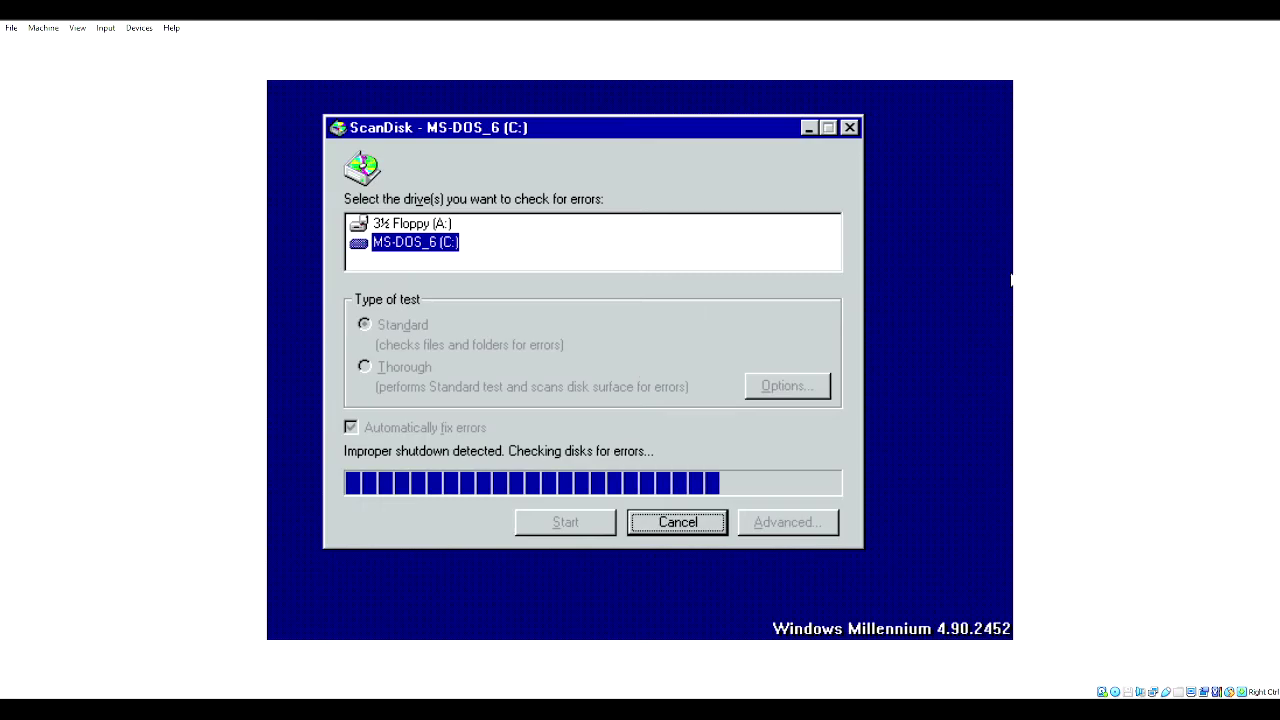
pyautogui.click(674, 522)
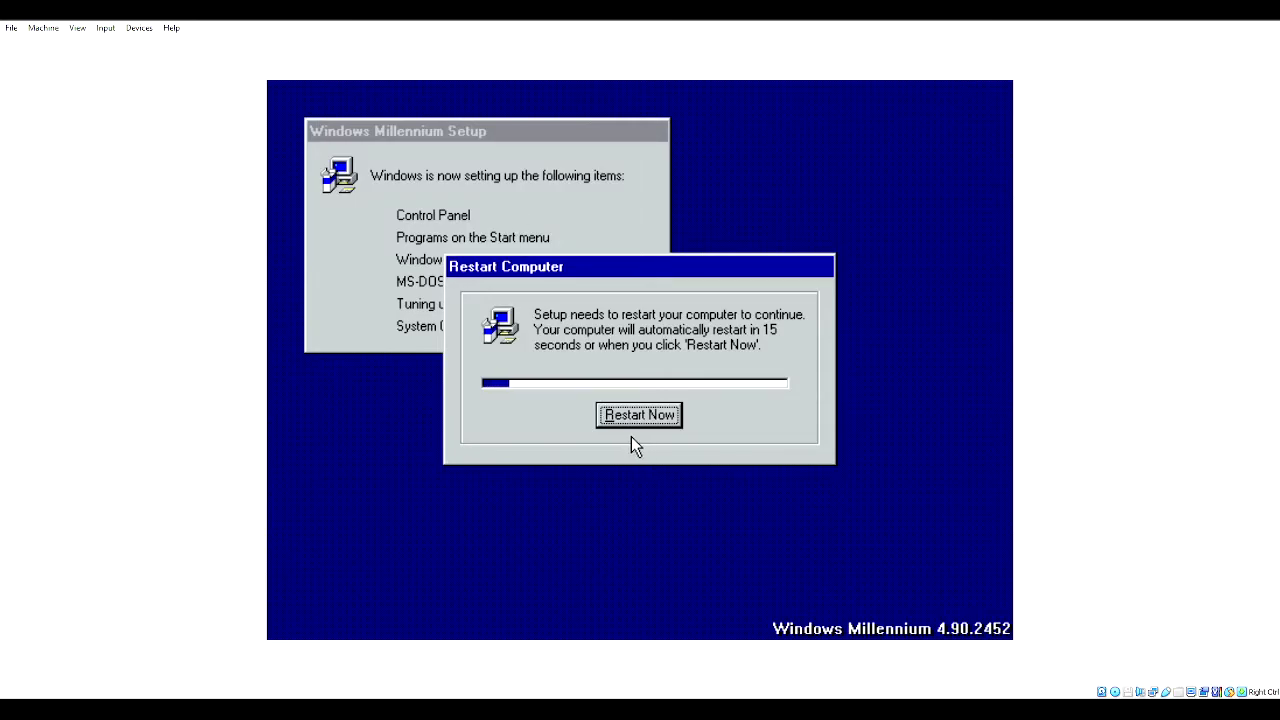
pyautogui.click(106, 27)
pyautogui.click(133, 207)
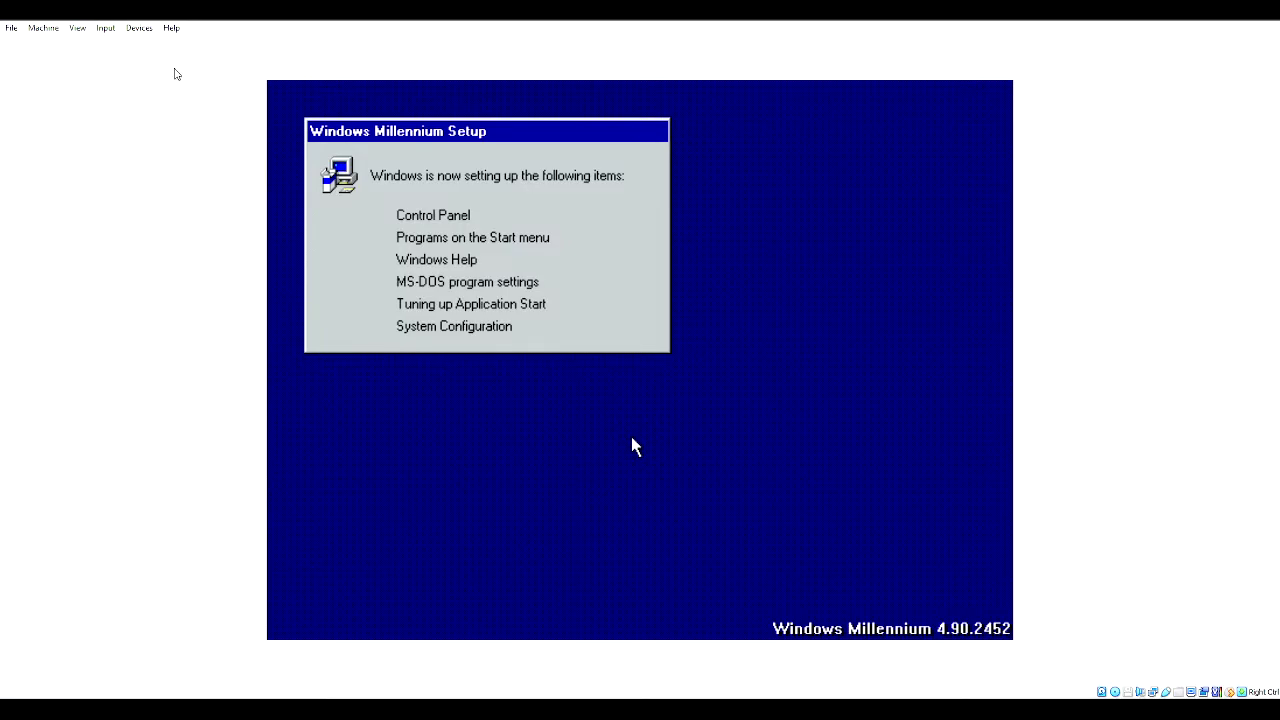
pyautogui.click(43, 28)
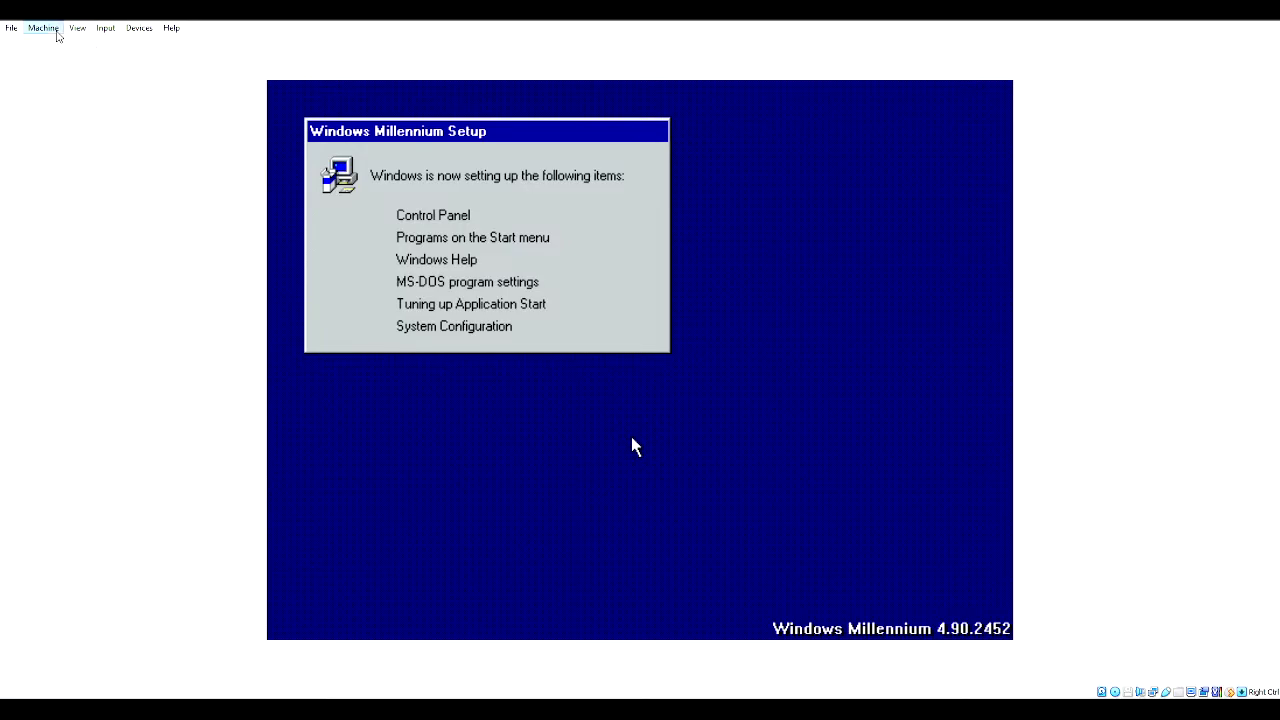
pyautogui.click(105, 133)
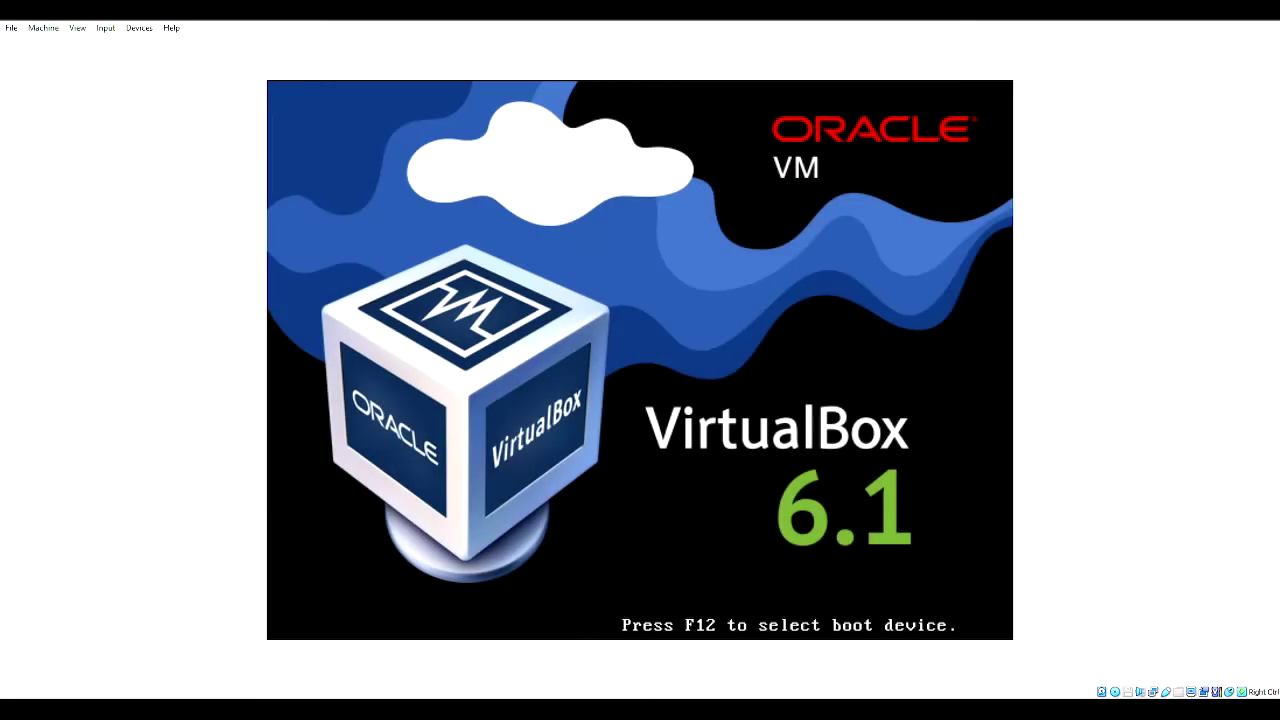
# - Boot Windows Me into Safe mode from the Startup Menu and acknowledge the Safe mode notice
pyautogui.press('Down')
pyautogui.press('Down')
pyautogui.press('Return')
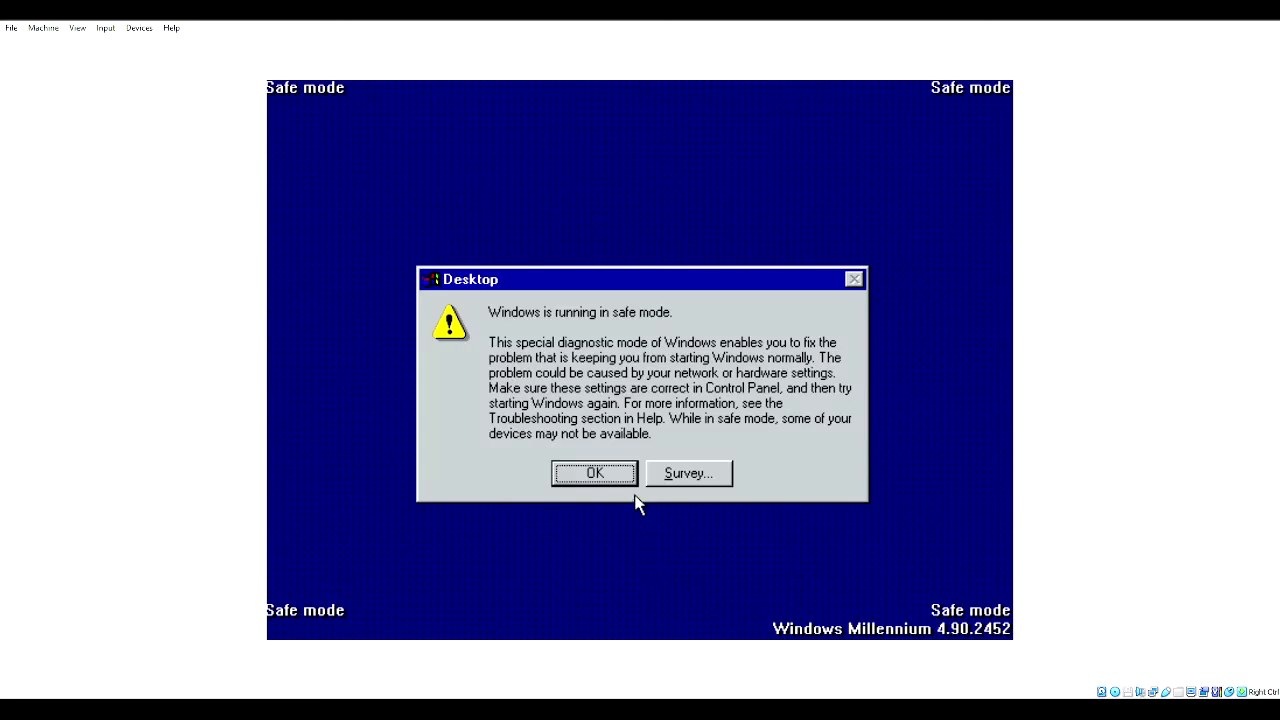
pyautogui.click(605, 485)
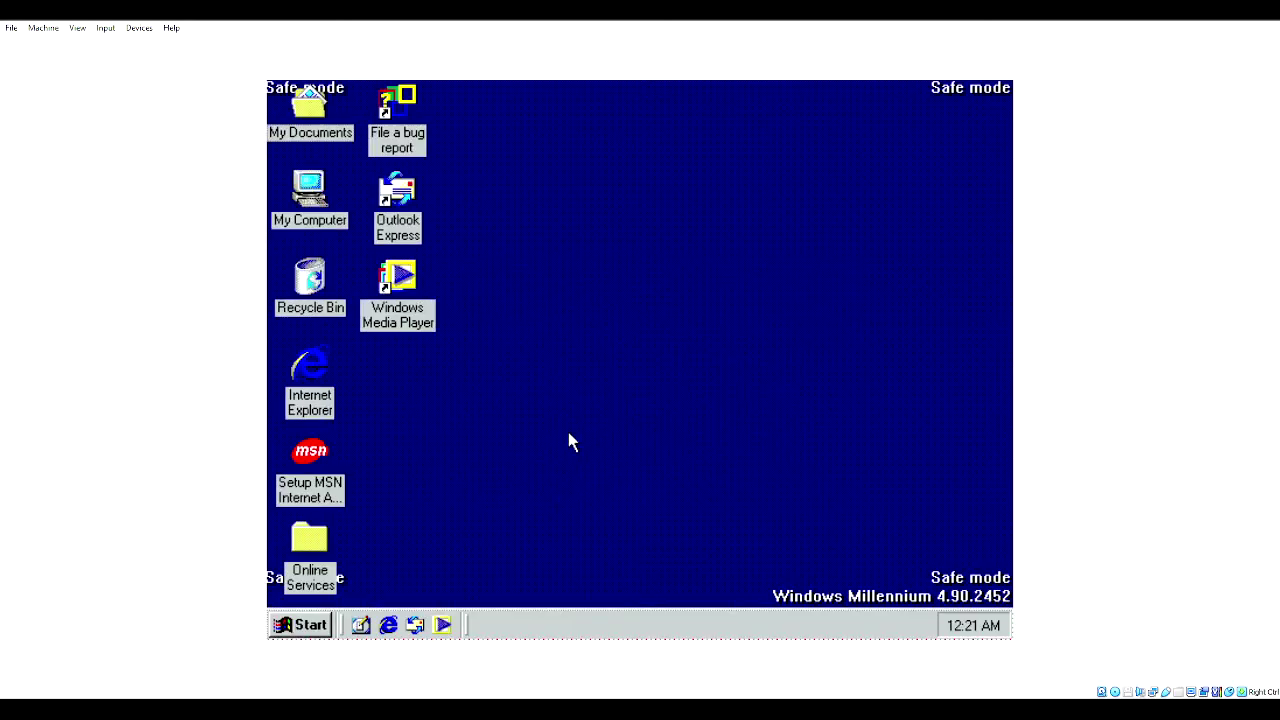
# - Open My Computer and briefly select, then deselect, the C: drive
pyautogui.doubleClick(323, 197)
pyautogui.click(424, 243)
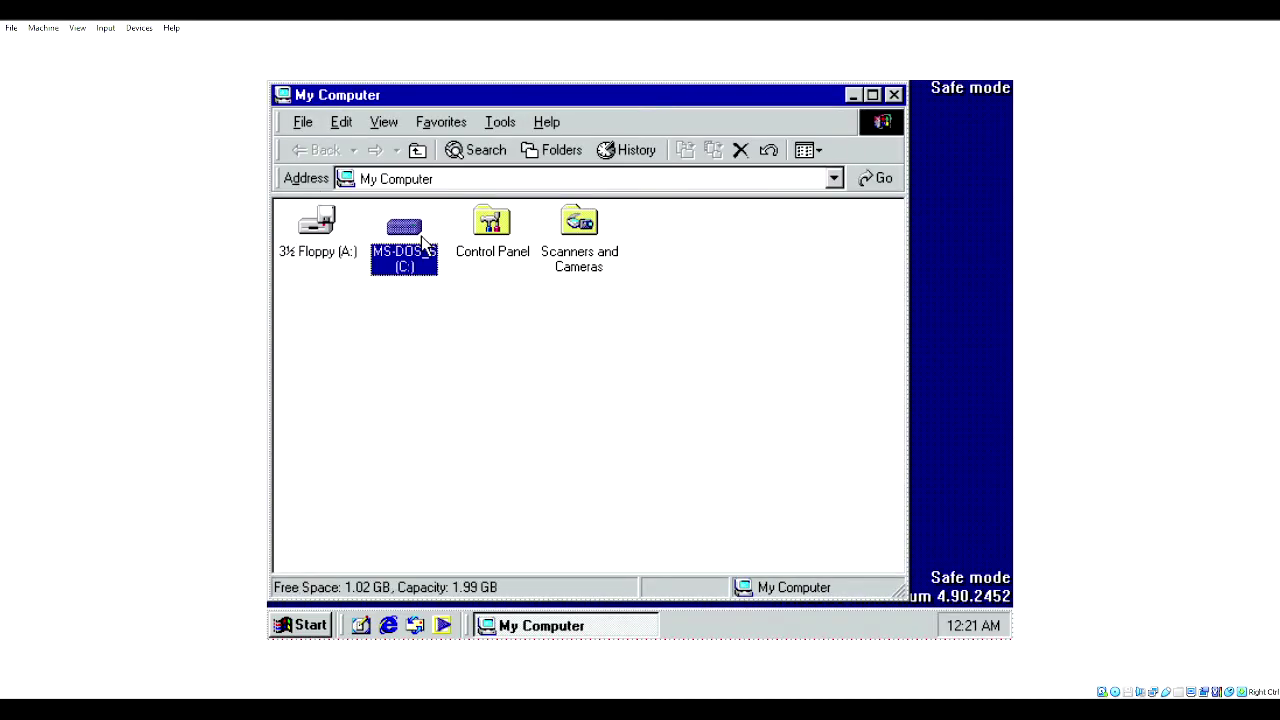
pyautogui.click(409, 397)
# - Restart Windows through Start > Shut Down with the Restart option
pyautogui.click(312, 624)
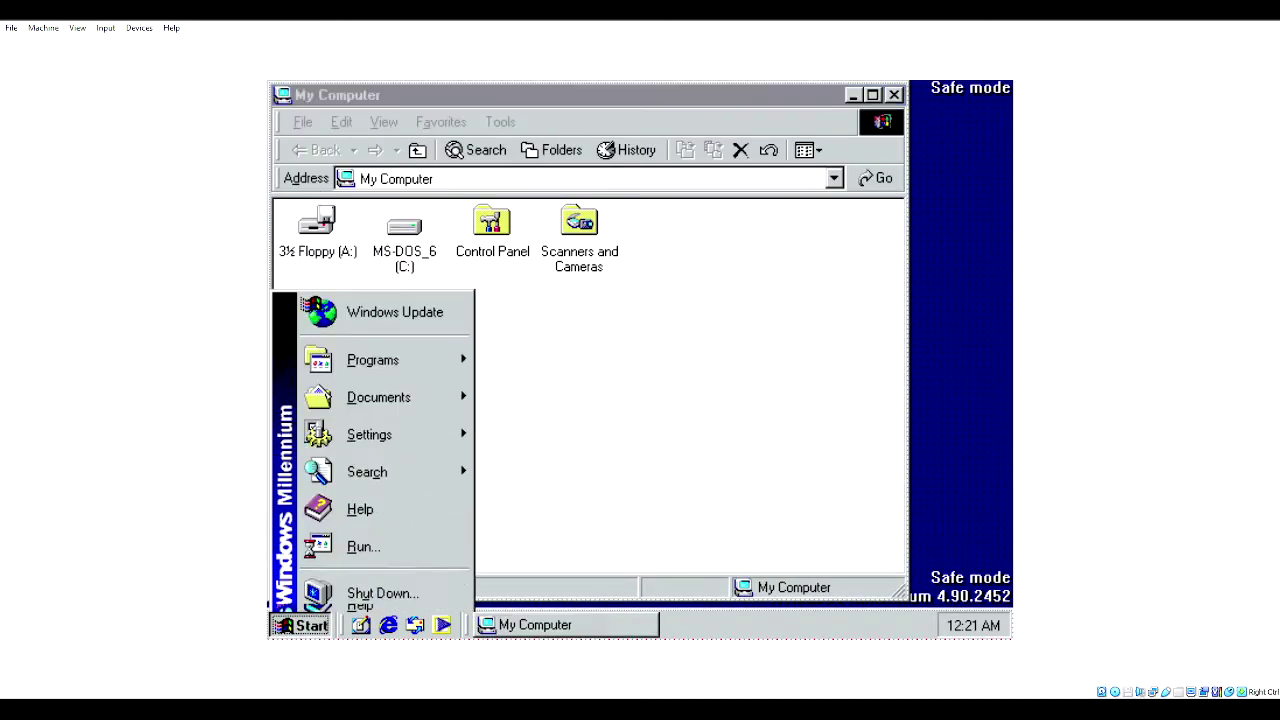
pyautogui.click(380, 590)
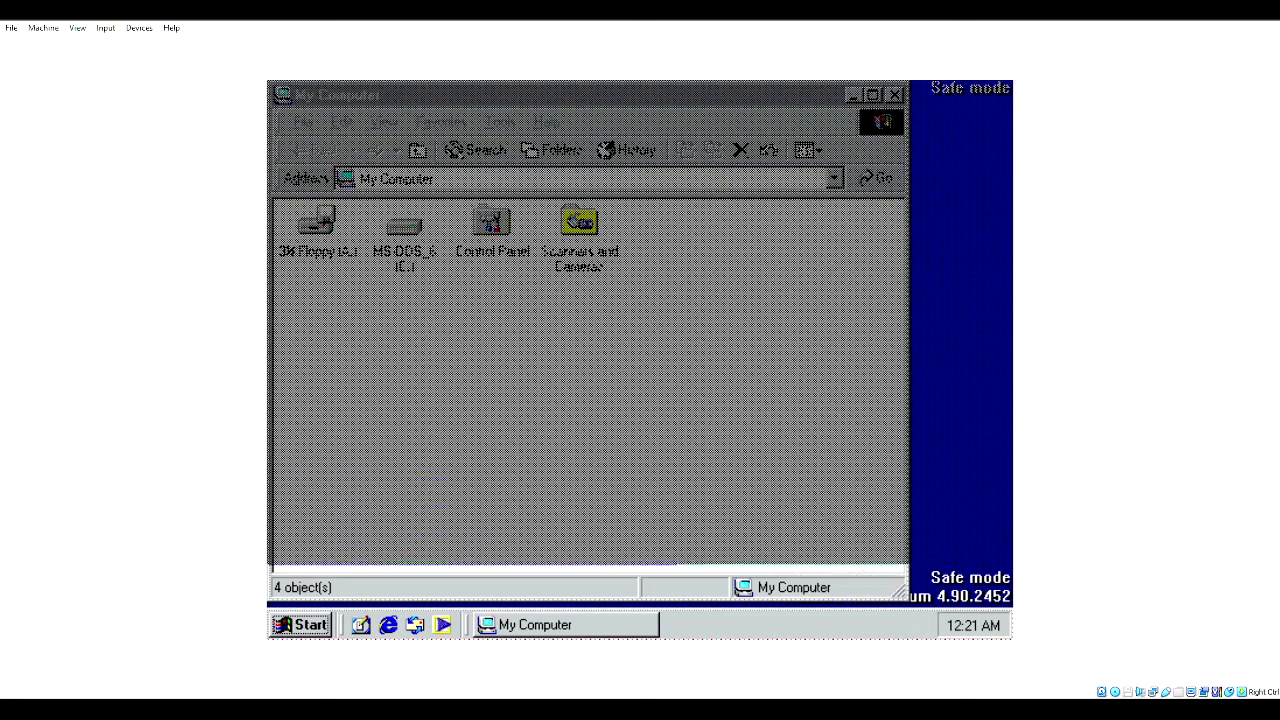
pyautogui.click(586, 312)
pyautogui.click(587, 344)
pyautogui.click(580, 425)
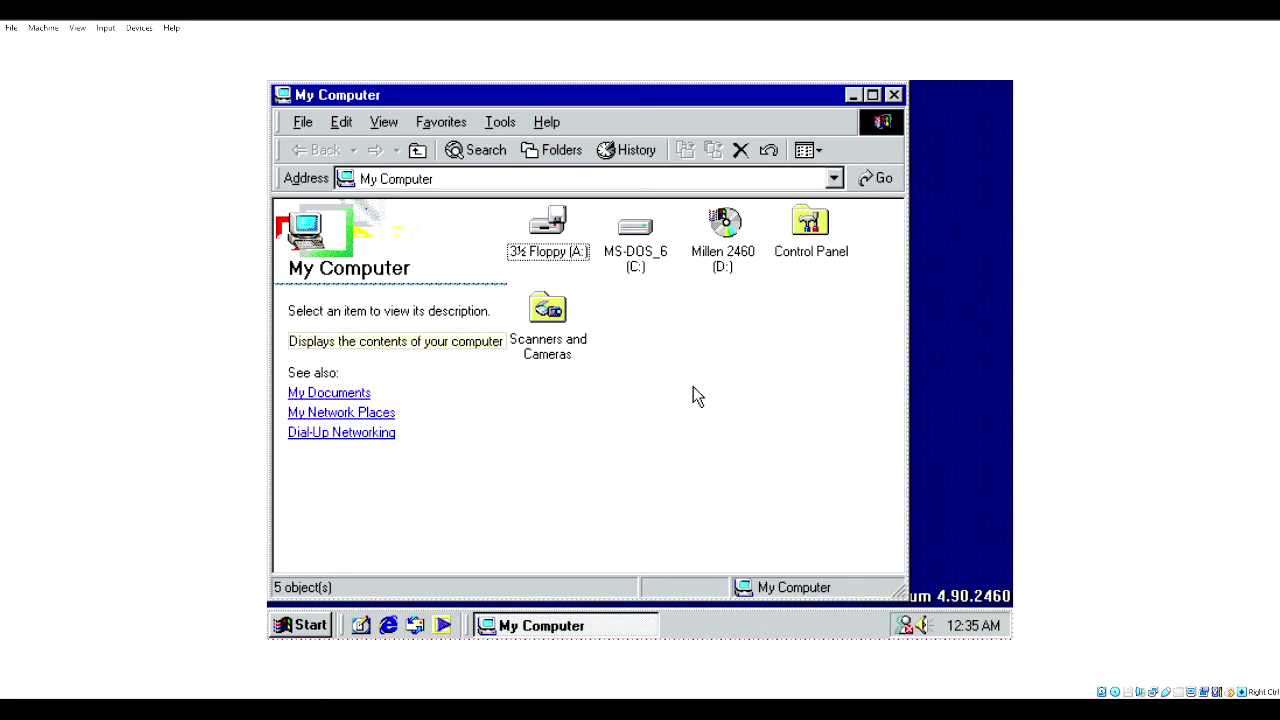
# - Show the tray Volume Control slider, then close it again
pyautogui.click(924, 626)
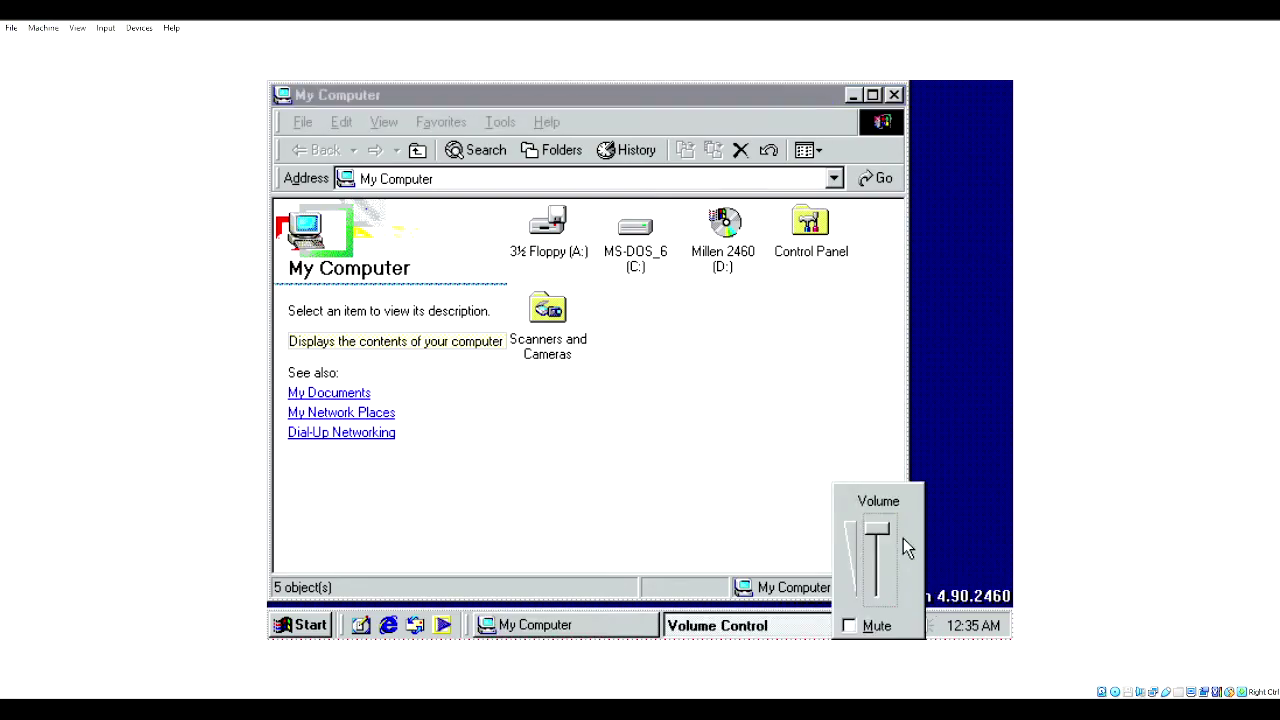
pyautogui.click(665, 454)
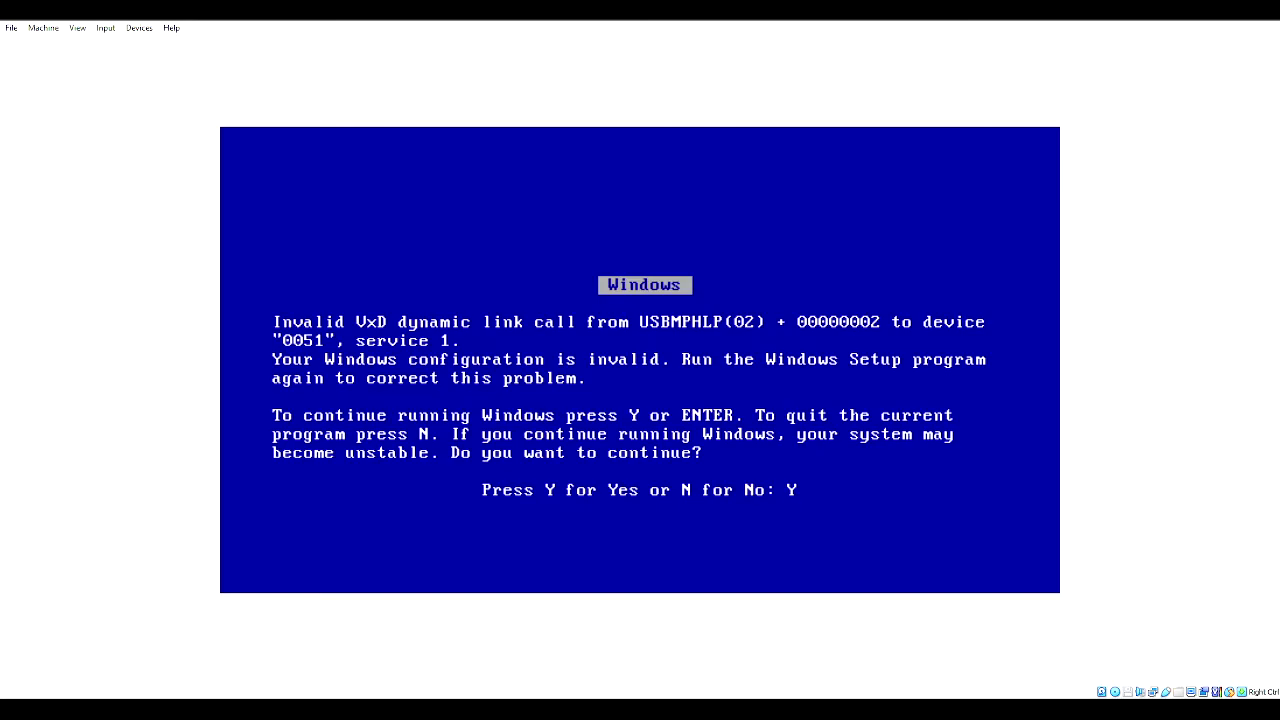
# - Continue past the VxD errors twice, resetting the VM from the Machine menu in between
pyautogui.press('Return')
pyautogui.press('Return')
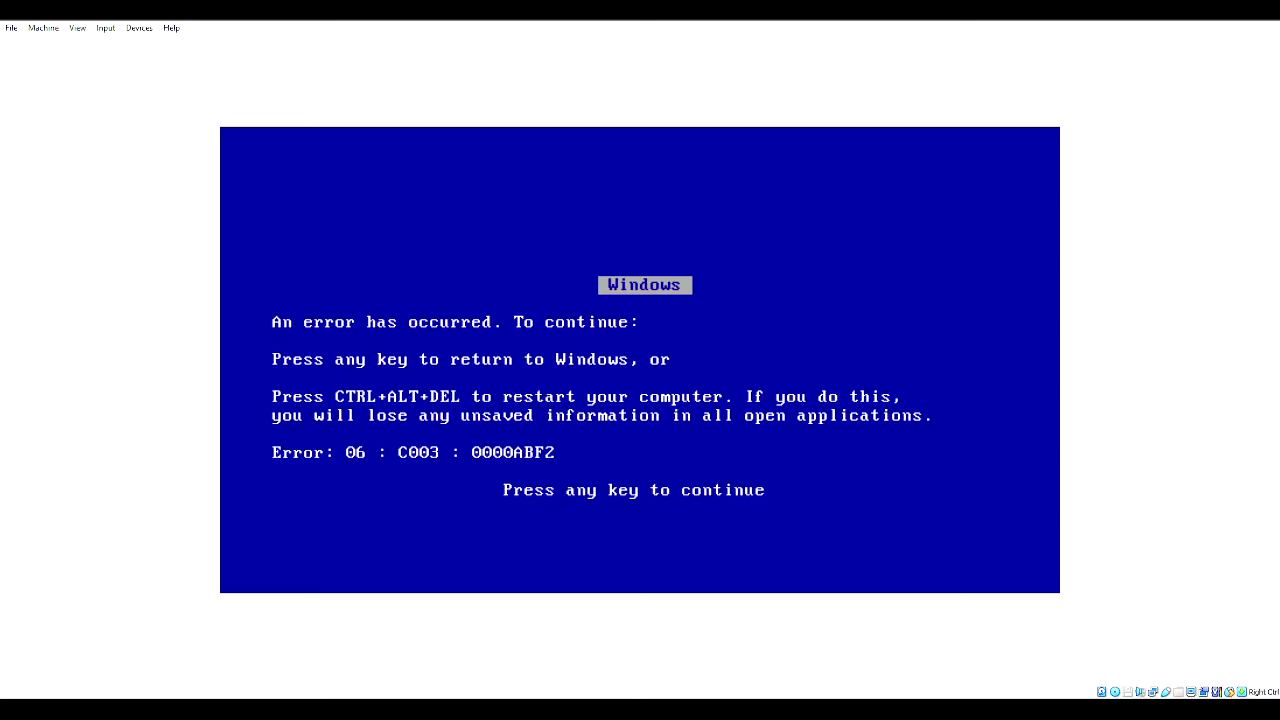
pyautogui.click(36, 27)
pyautogui.click(54, 126)
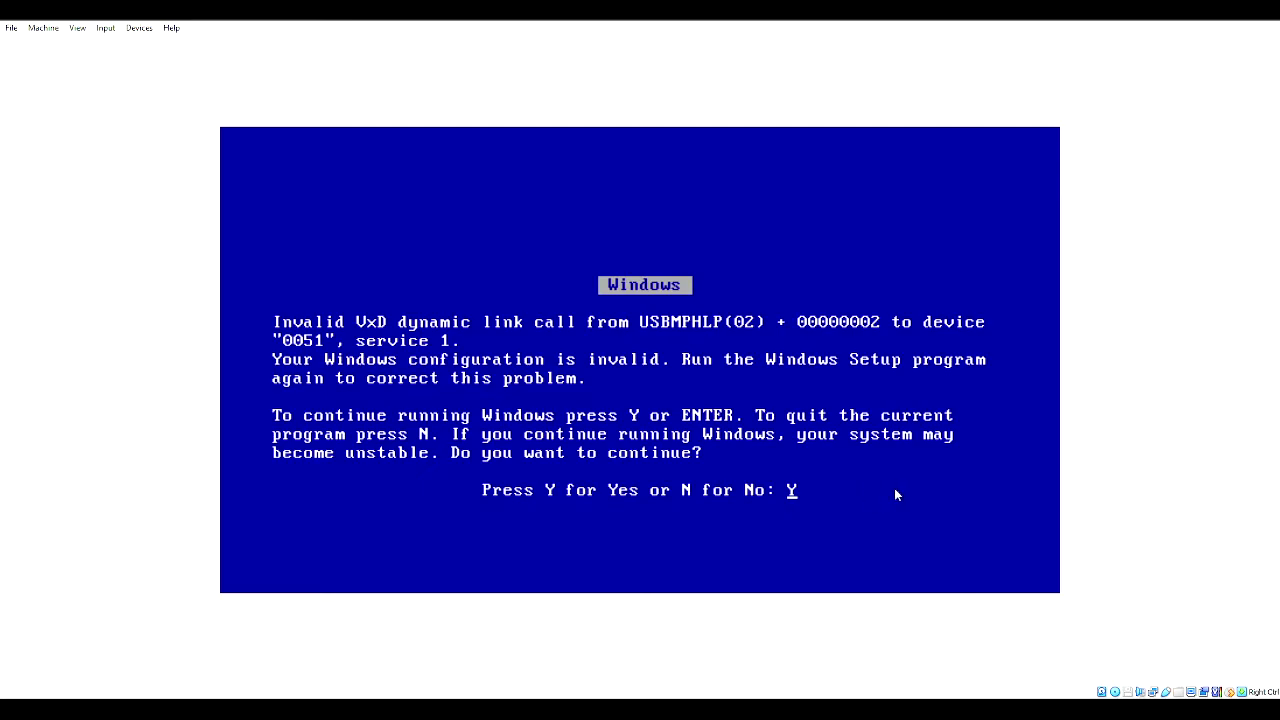
pyautogui.press('Return')
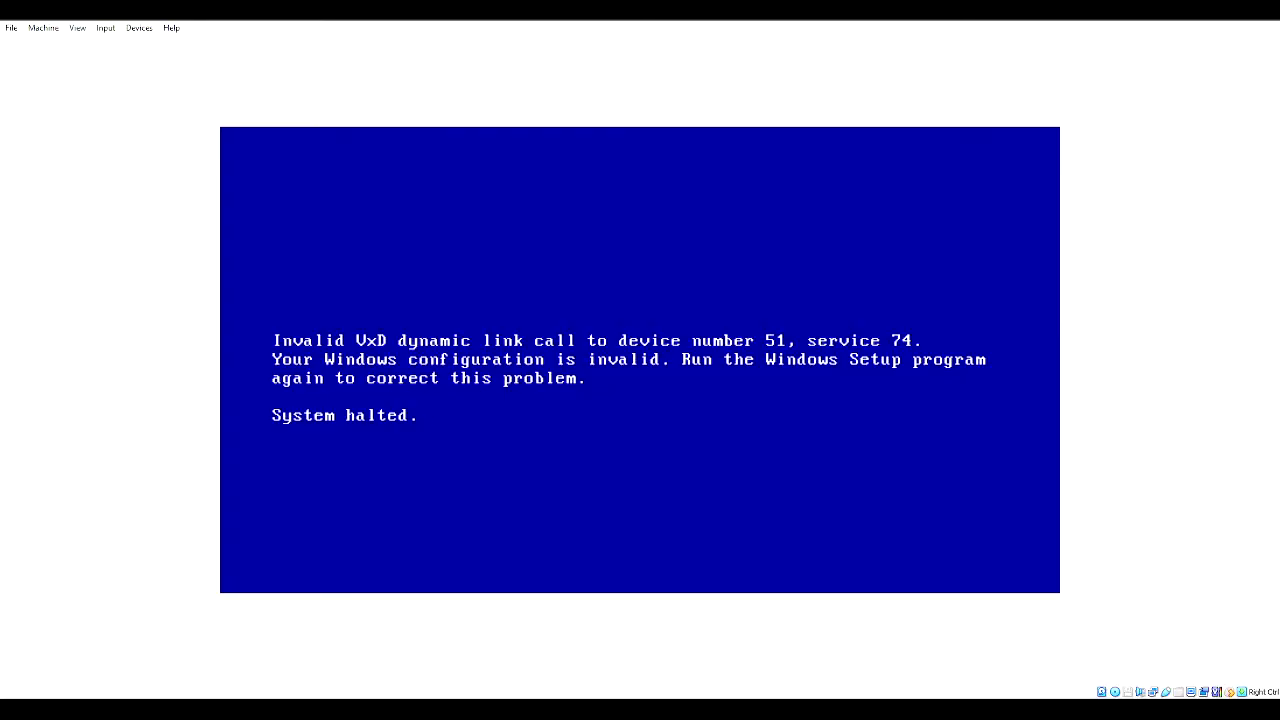
pyautogui.click(40, 27)
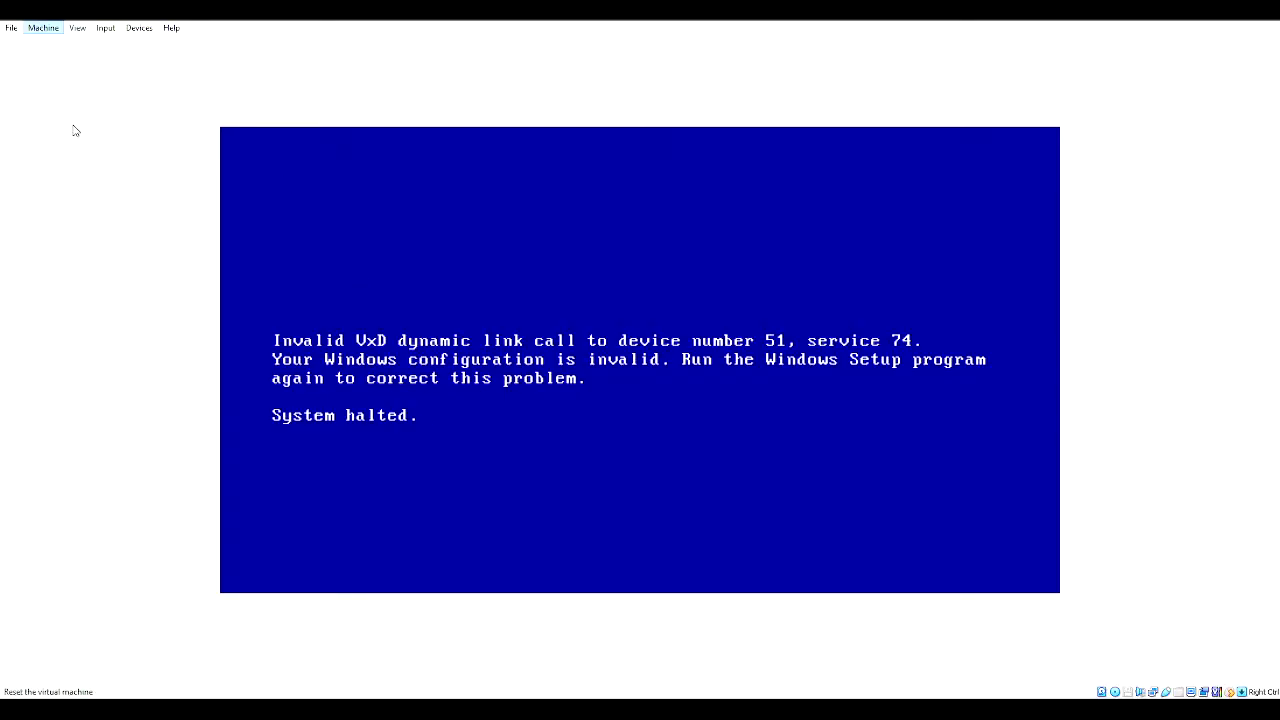
# - Reset the halted Windows Me VM using Machine > Reset
pyautogui.click(74, 128)
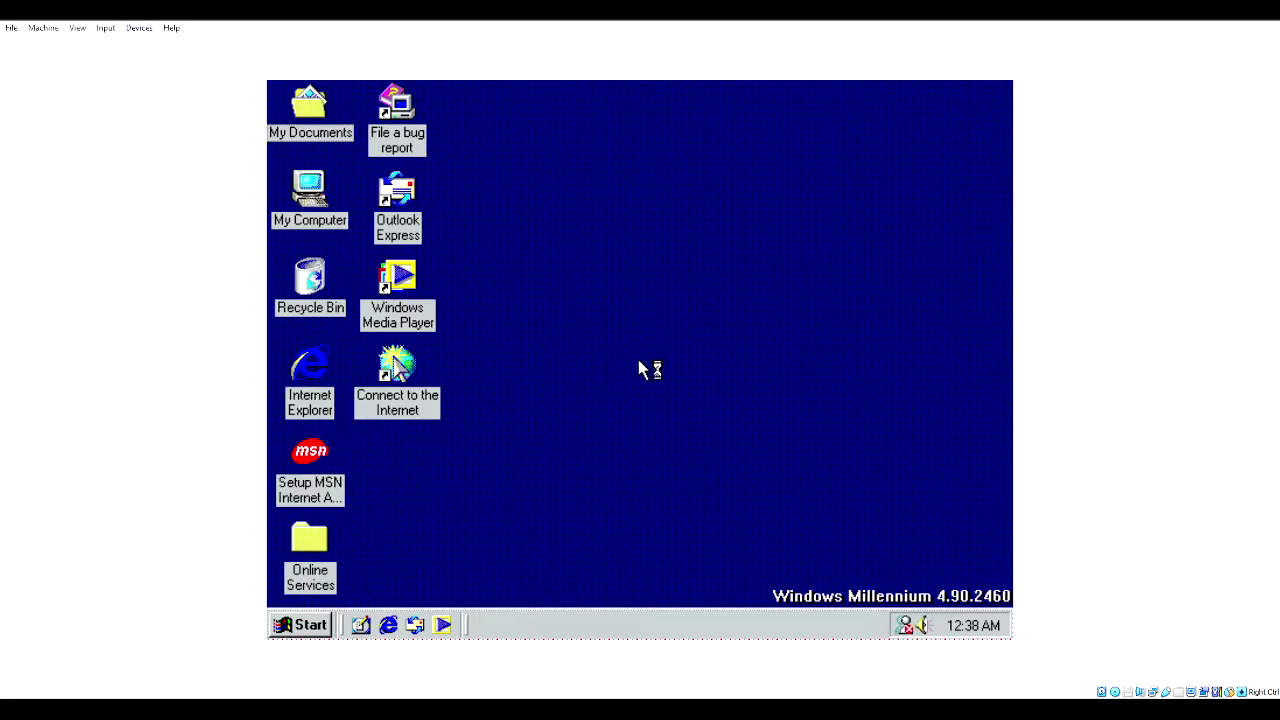
# - Apply the Chateau background in Display Properties and agree to enable Active Desktop
pyautogui.rightClick(639, 360)
pyautogui.click(668, 552)
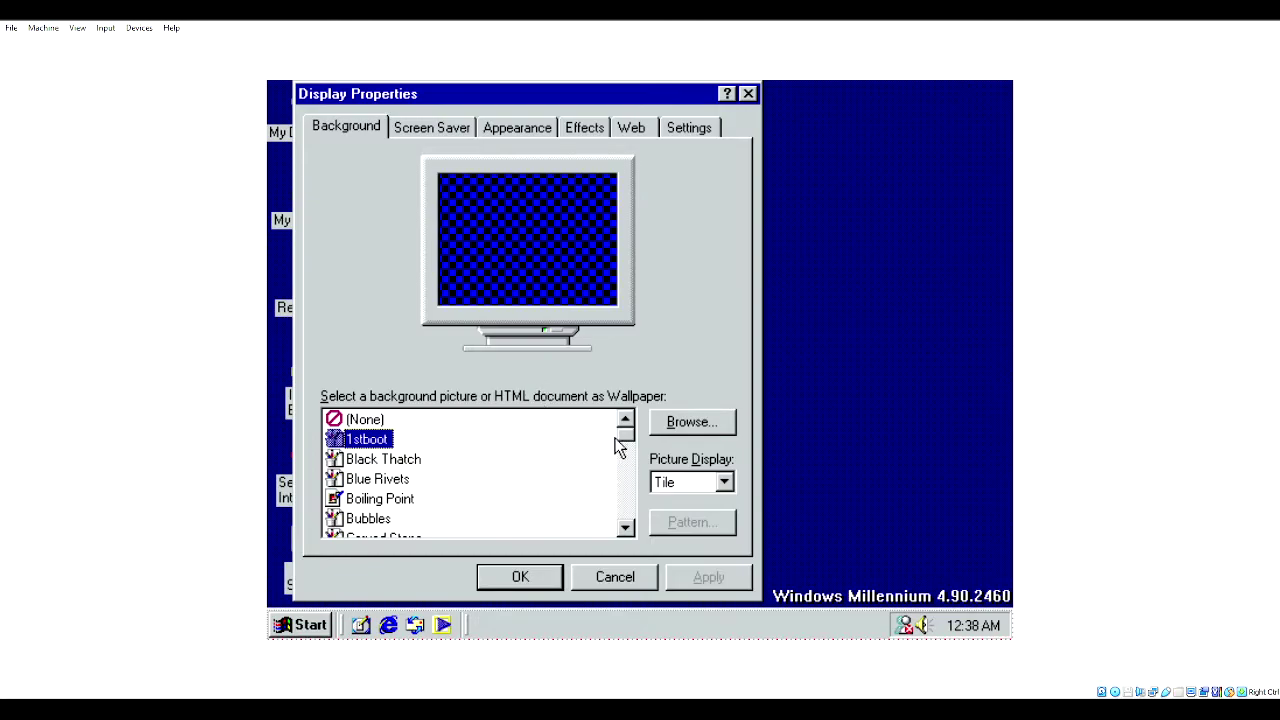
pyautogui.moveTo(626, 431); pyautogui.dragTo(626, 446)
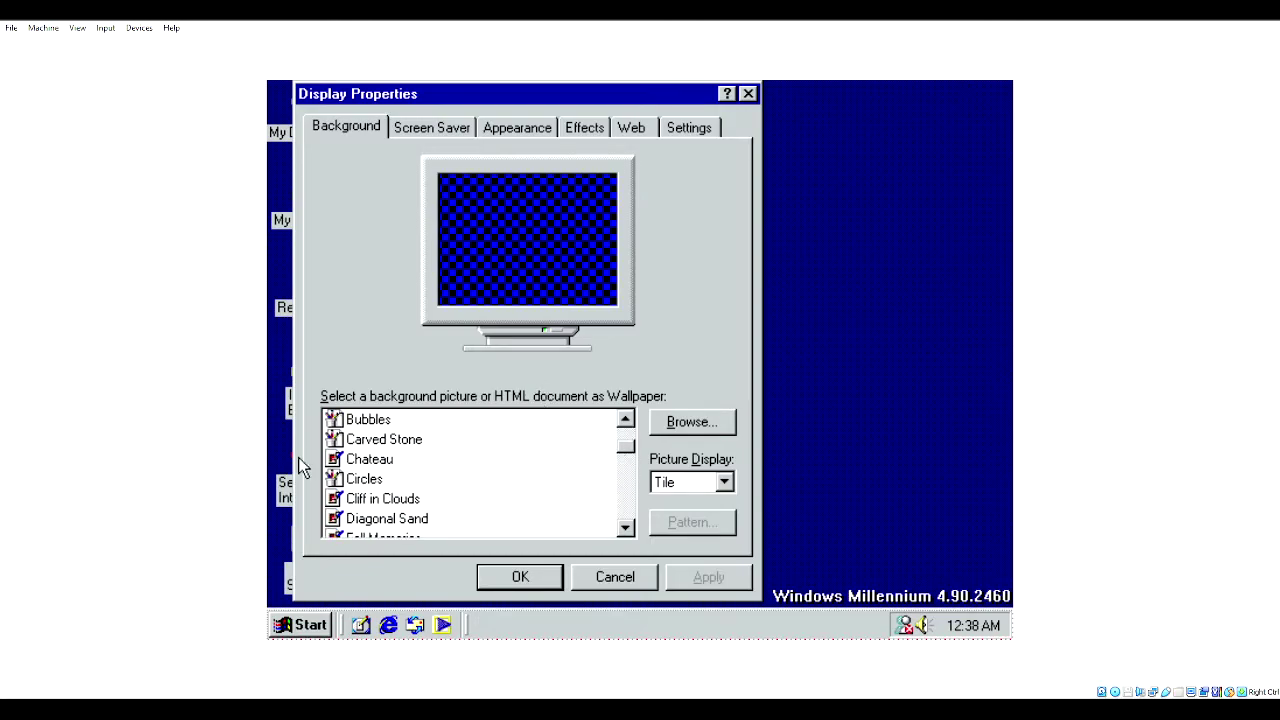
pyautogui.click(369, 459)
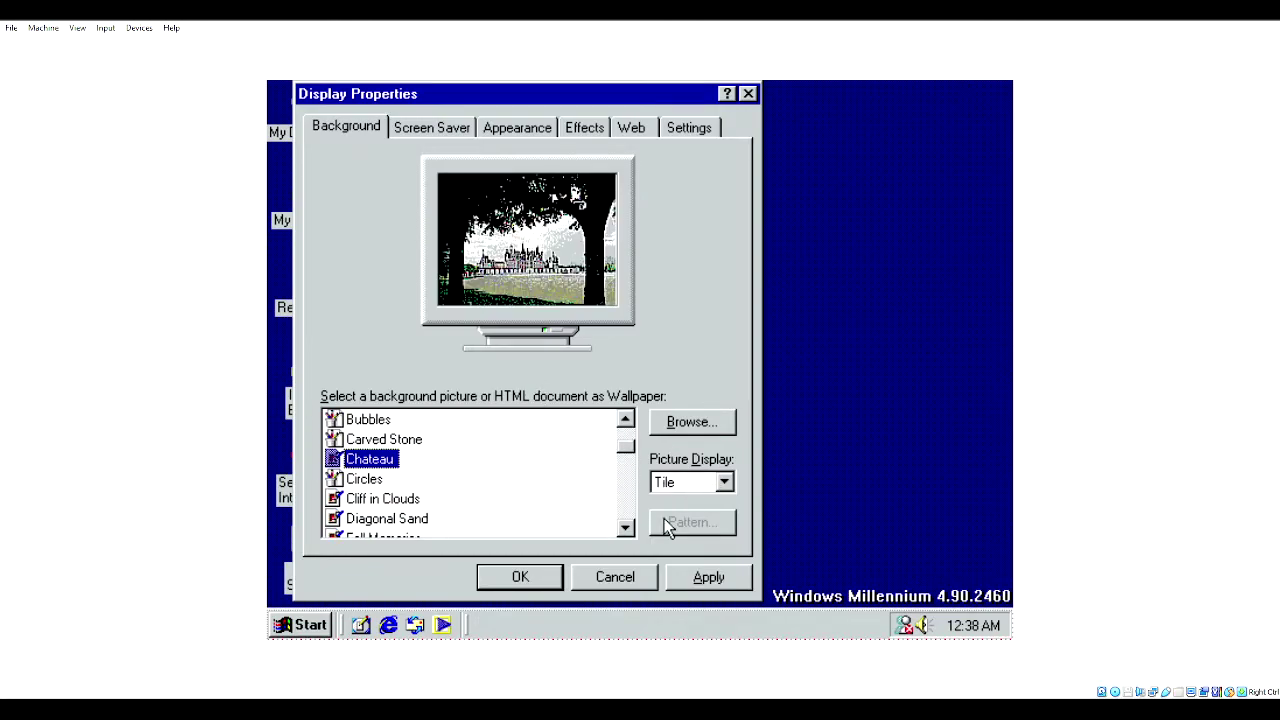
pyautogui.click(520, 576)
pyautogui.click(544, 416)
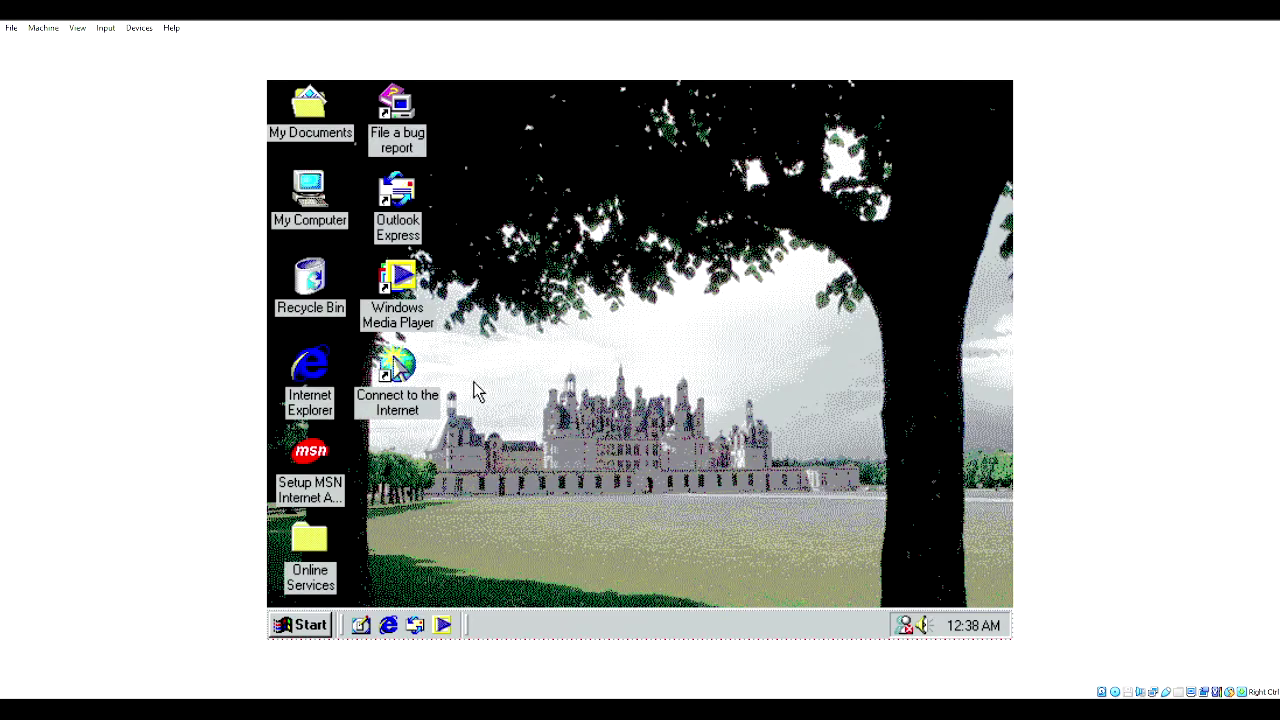
# - Launch the Internet Connection Wizard and choose manual setup over a local area network
pyautogui.doubleClick(418, 374)
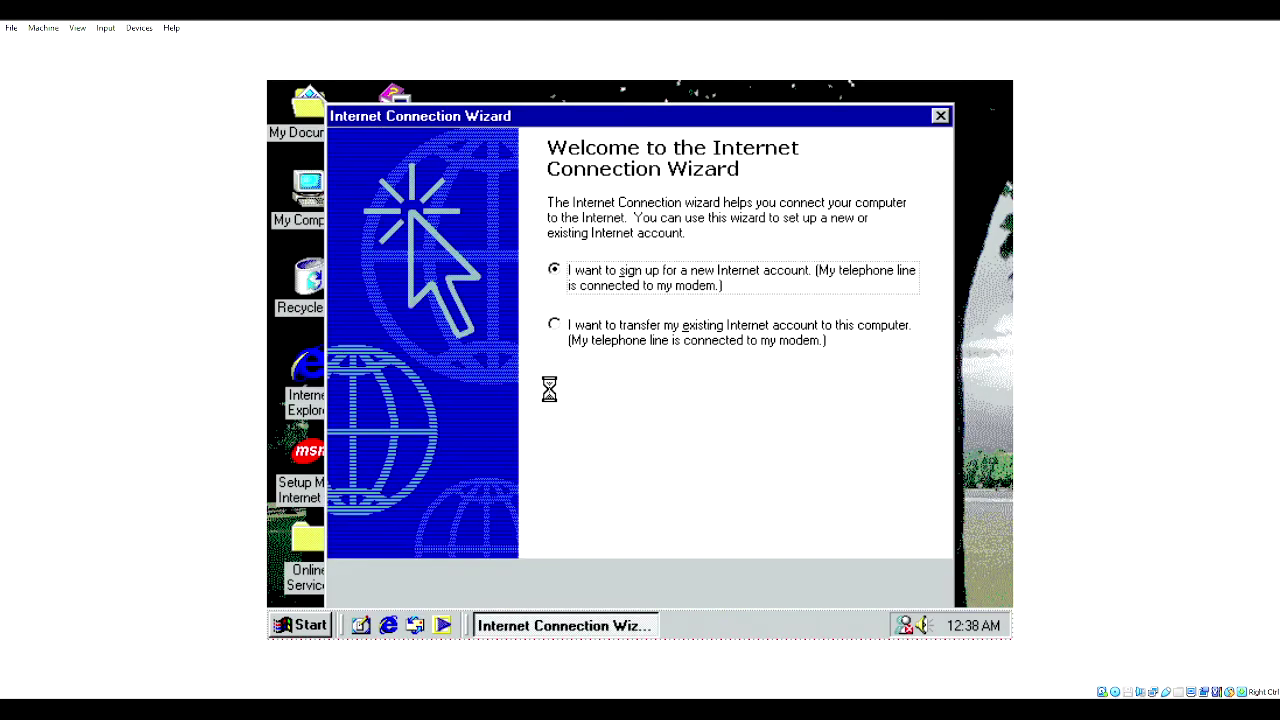
pyautogui.click(662, 384)
pyautogui.click(786, 581)
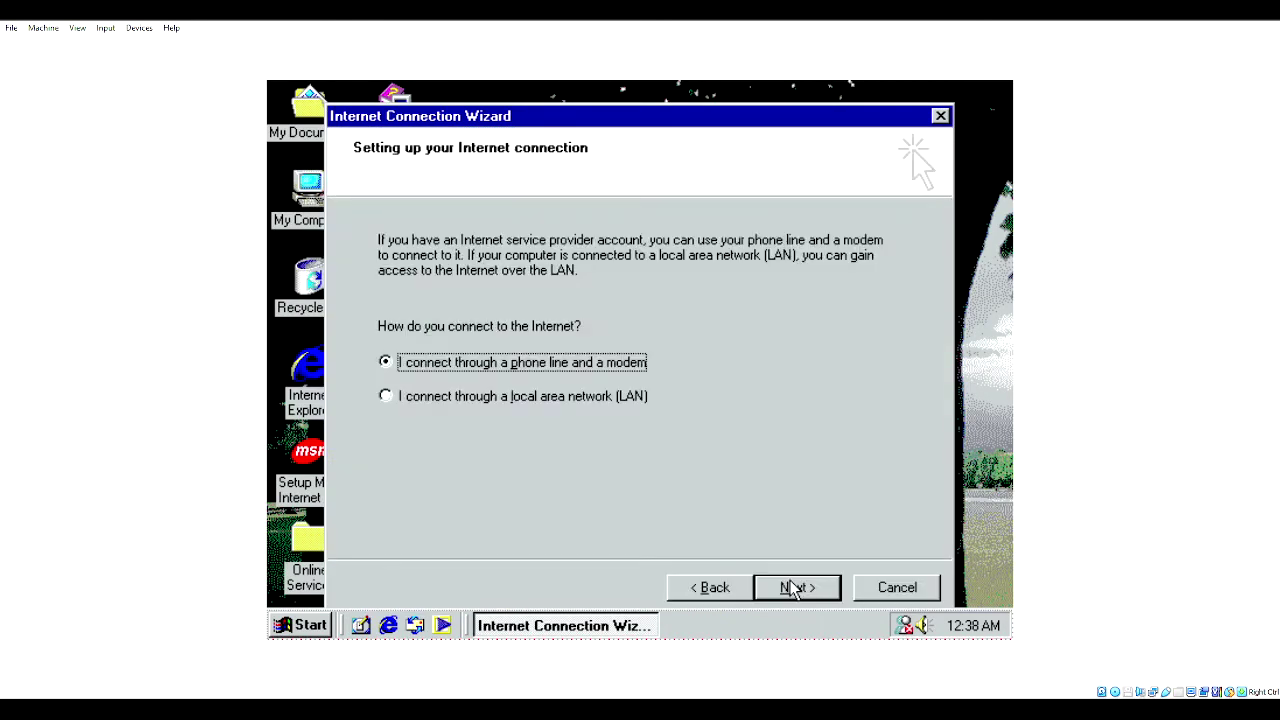
pyautogui.click(590, 401)
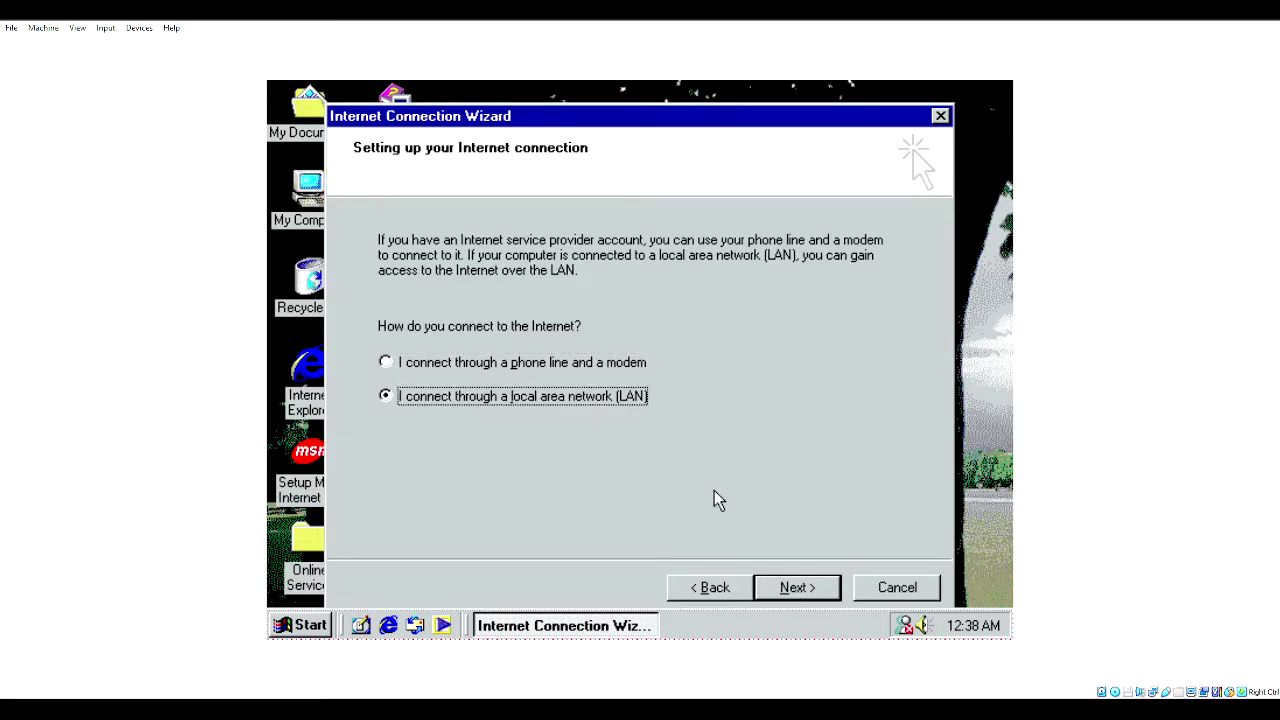
pyautogui.click(822, 584)
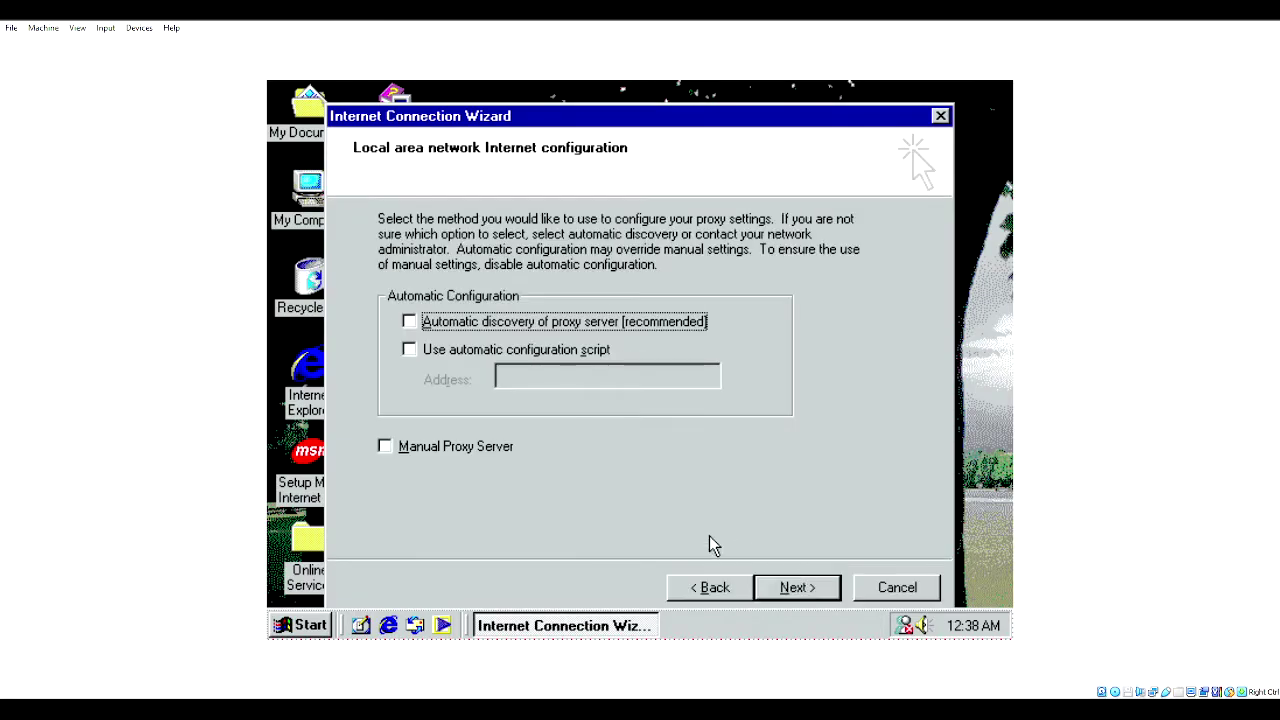
# - Enable automatic proxy server discovery, decline a mail account, and finish the wizard
pyautogui.click(803, 580)
pyautogui.click(737, 587)
pyautogui.click(571, 323)
pyautogui.click(779, 594)
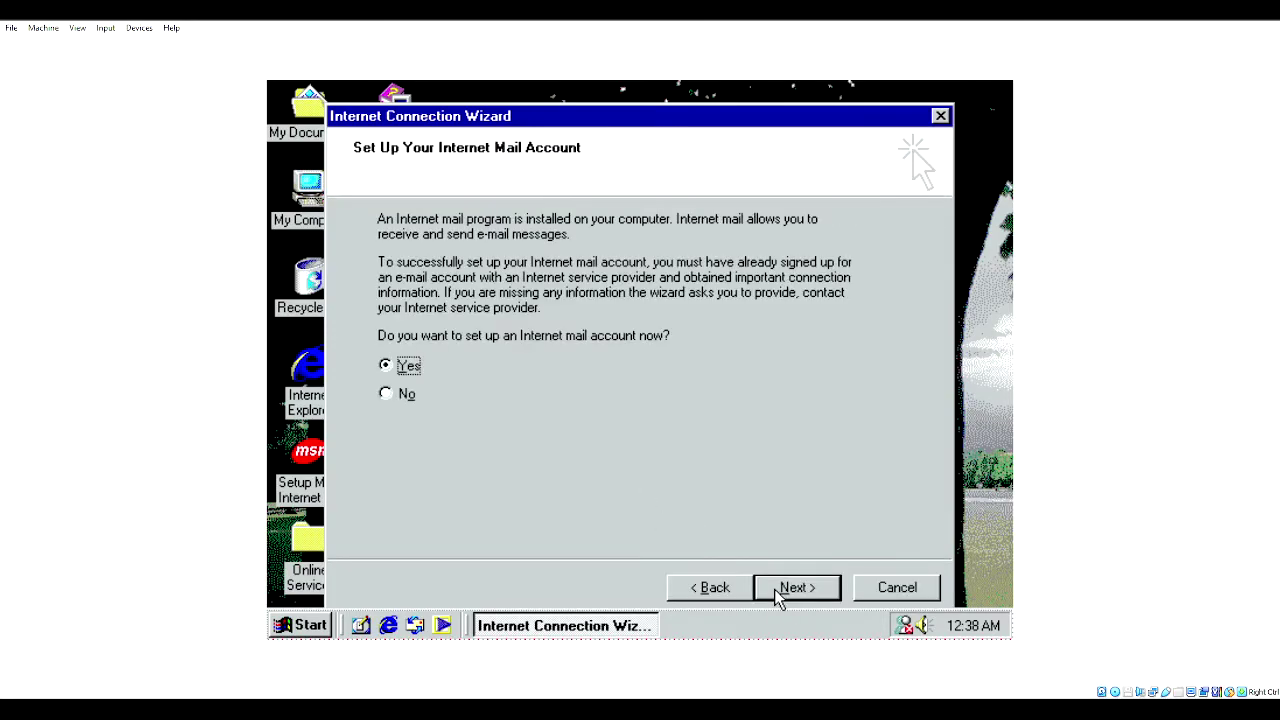
pyautogui.click(383, 392)
pyautogui.click(816, 589)
pyautogui.click(806, 587)
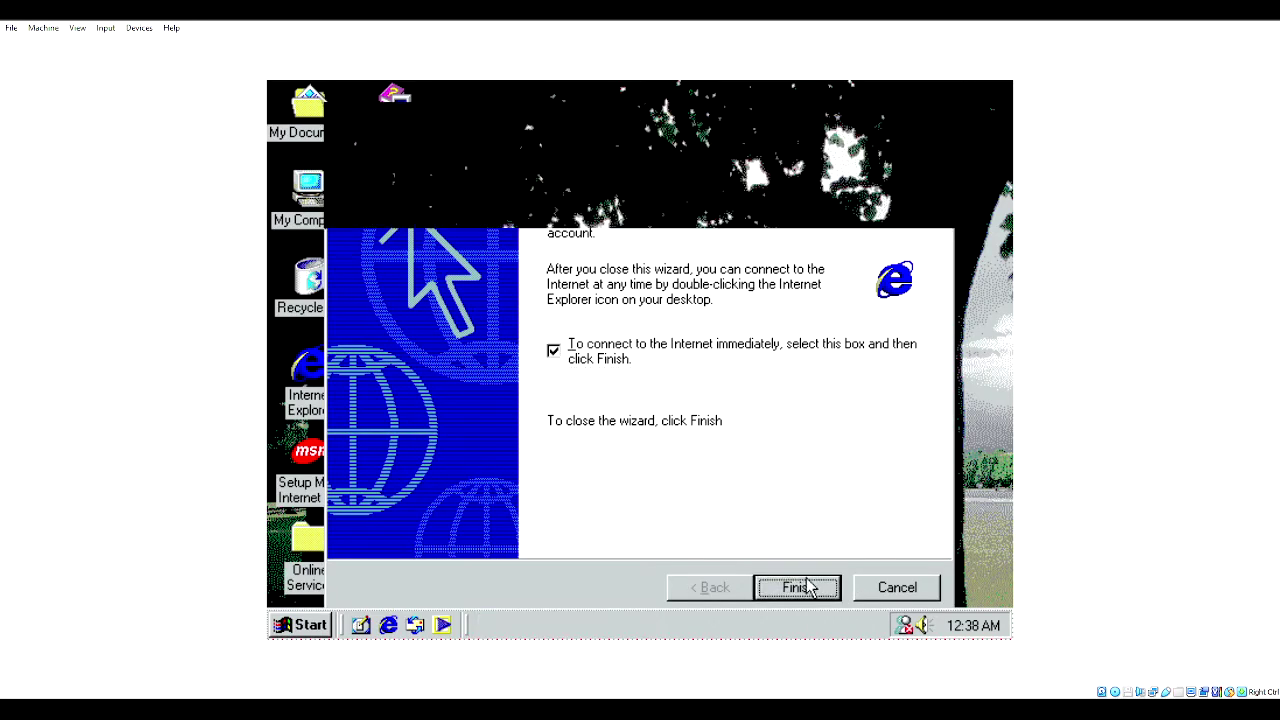
# - Enter google.com in Internet Explorer's Address bar, then close the browser window
pyautogui.click(596, 258)
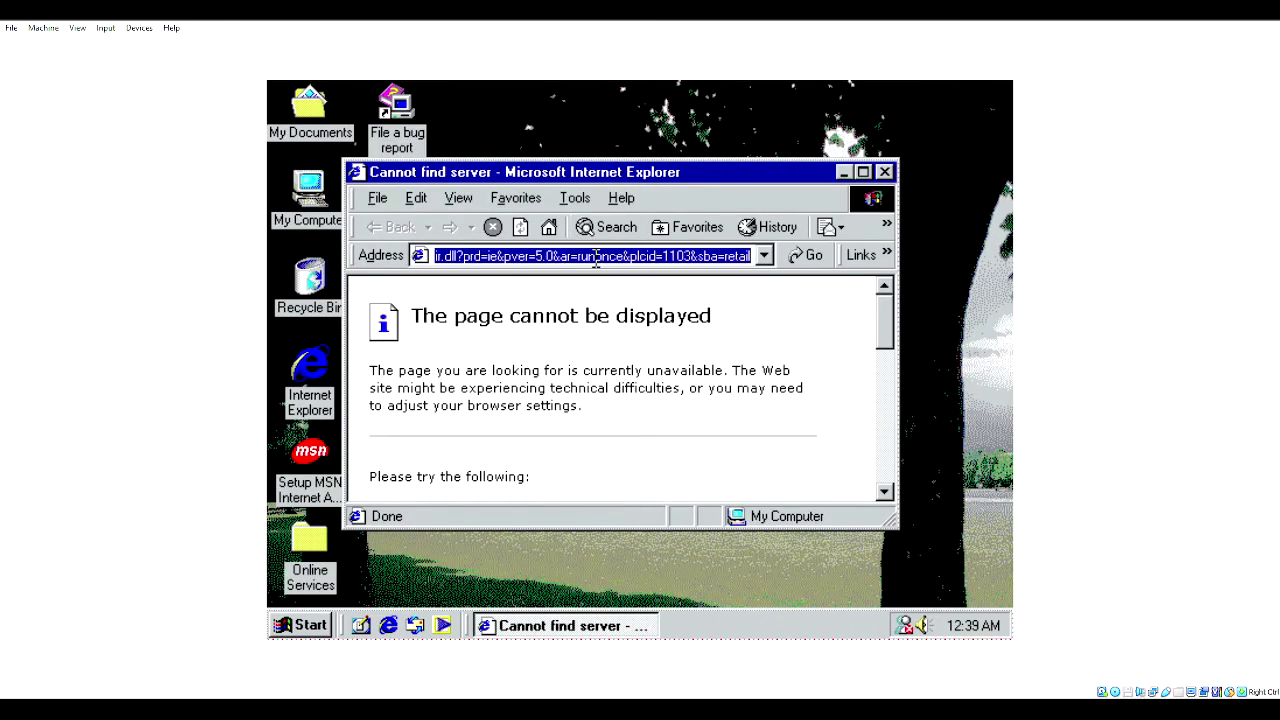
pyautogui.write('google.c')
pyautogui.press('BackSpace')
pyautogui.press('BackSpace')
pyautogui.write('e.com')
pyautogui.press('Return')
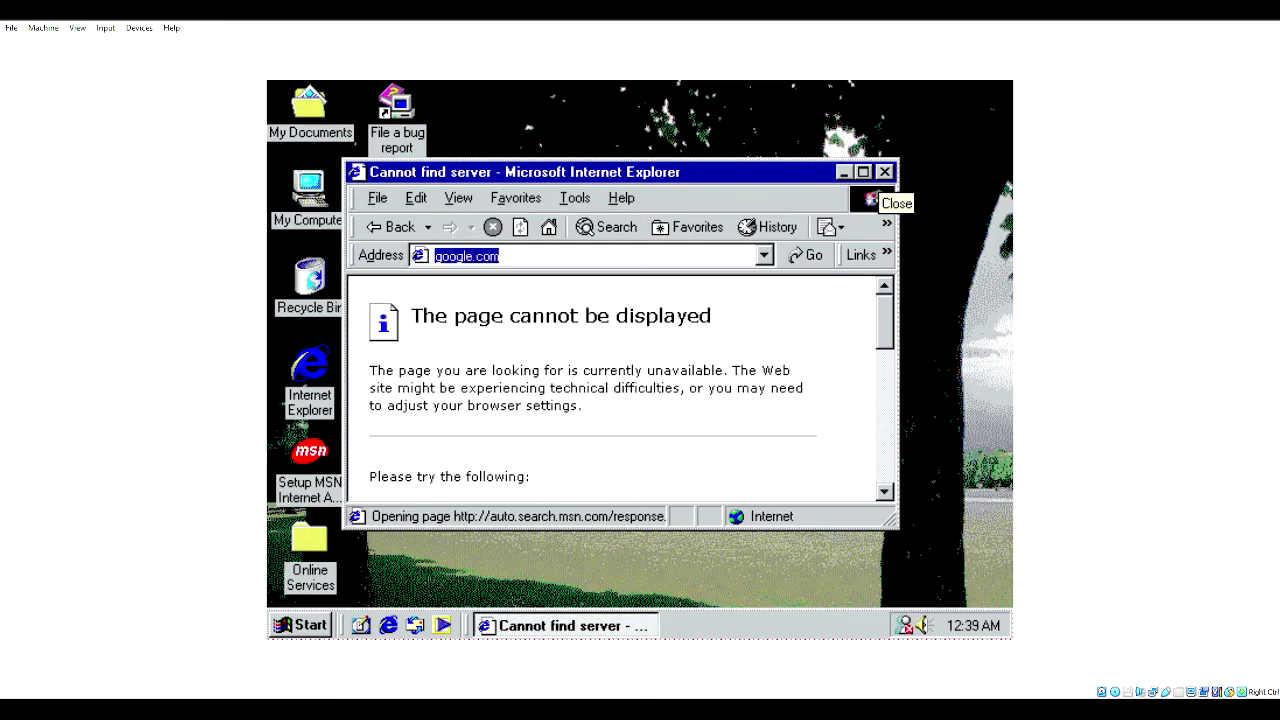
pyautogui.click(884, 172)
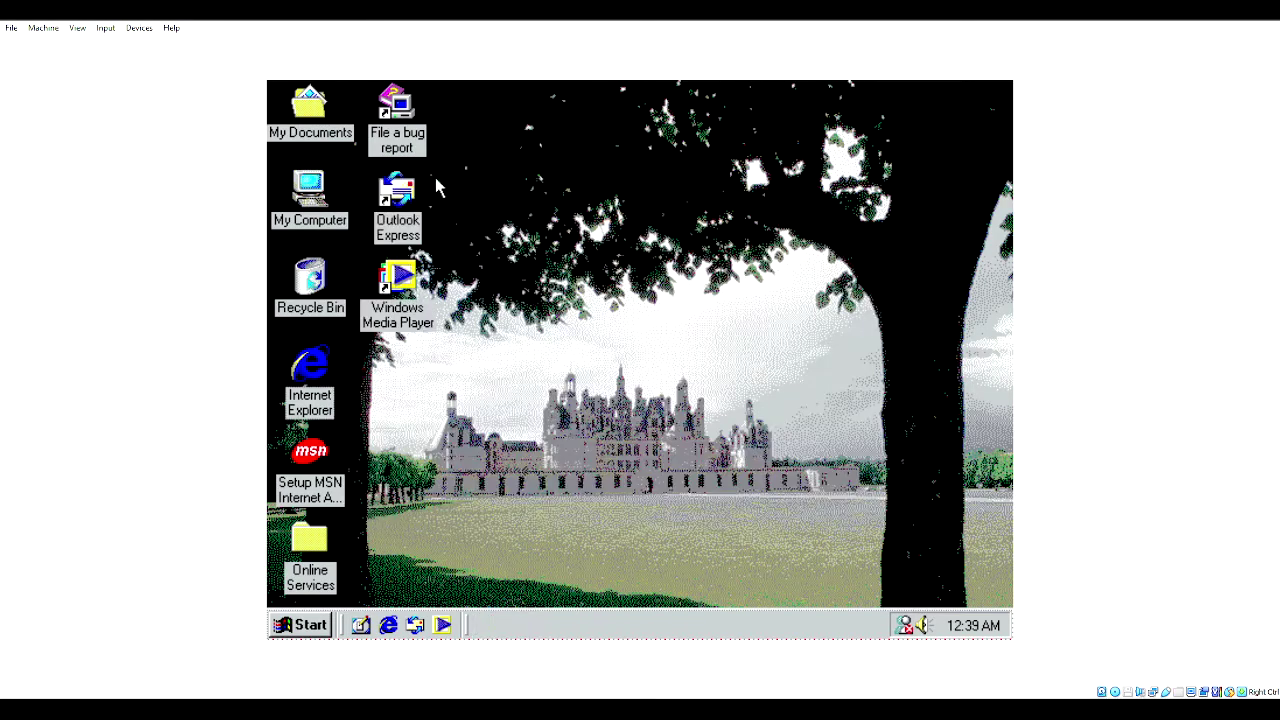
# - Browse My Computer to D:\WIN9X and run INV2
pyautogui.doubleClick(318, 203)
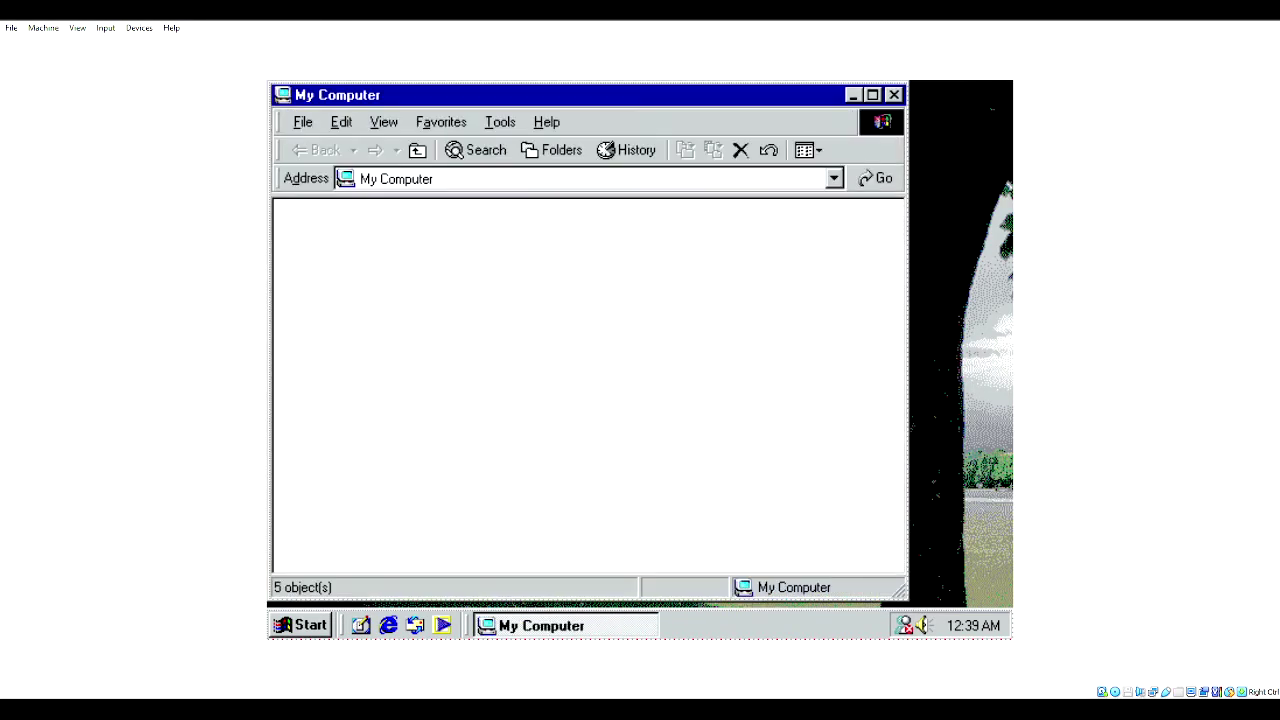
pyautogui.doubleClick(729, 246)
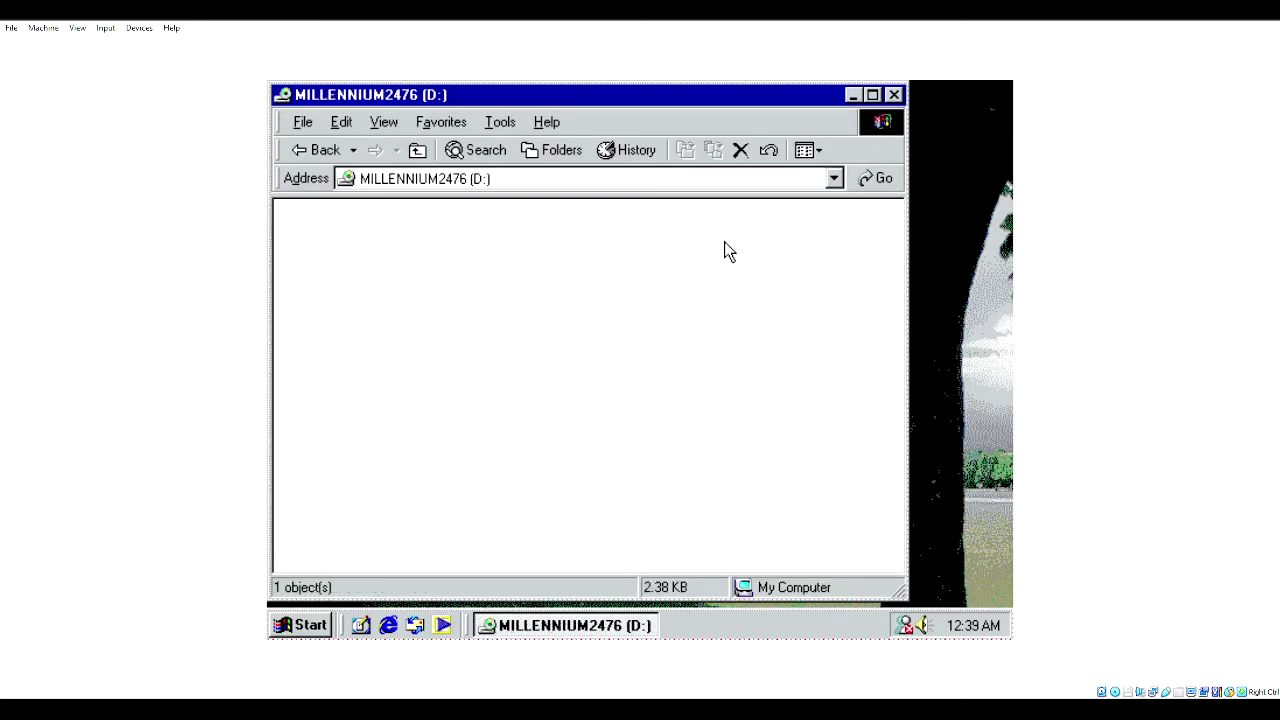
pyautogui.doubleClick(535, 253)
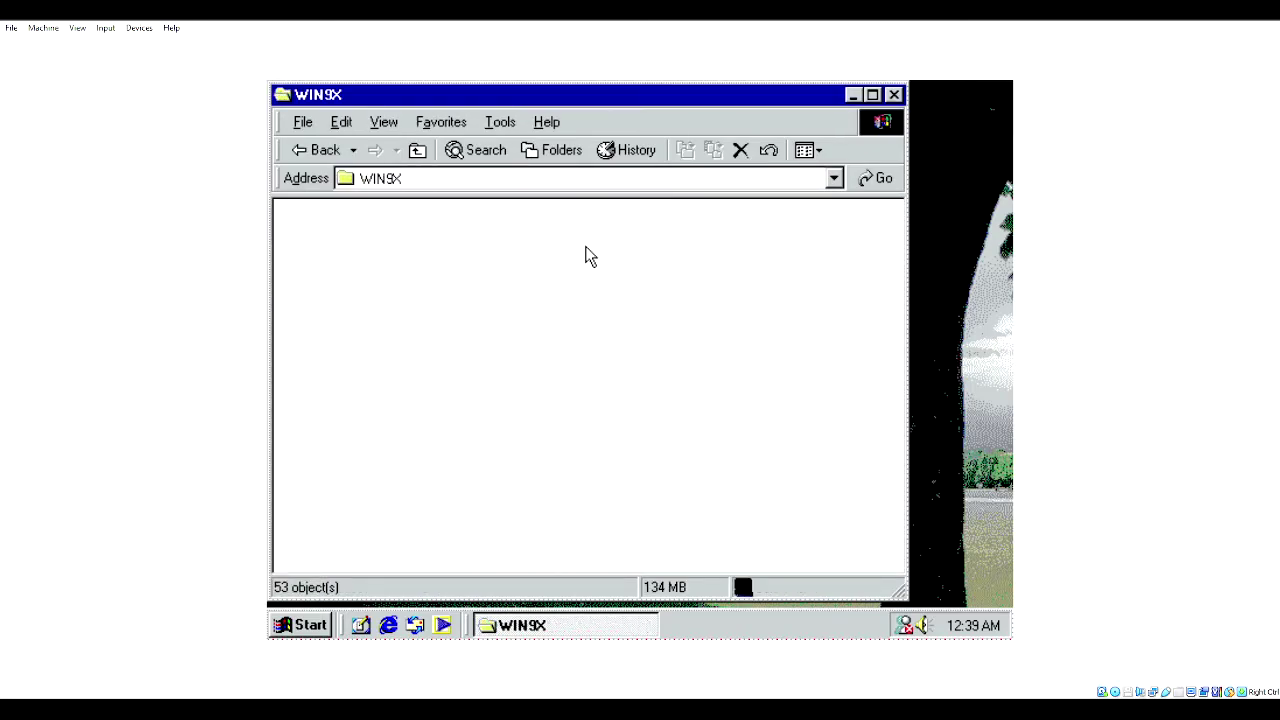
pyautogui.scroll(-3, 628, 478)
pyautogui.scroll(2, 736, 290)
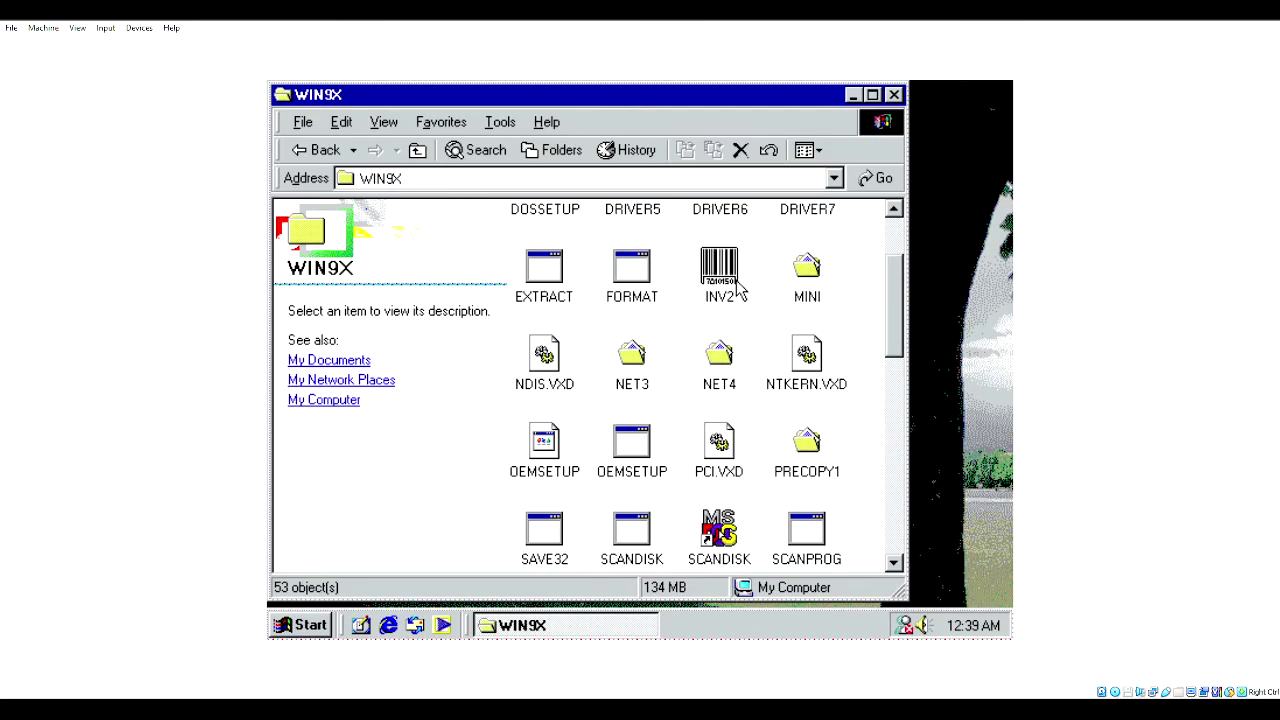
pyautogui.doubleClick(728, 272)
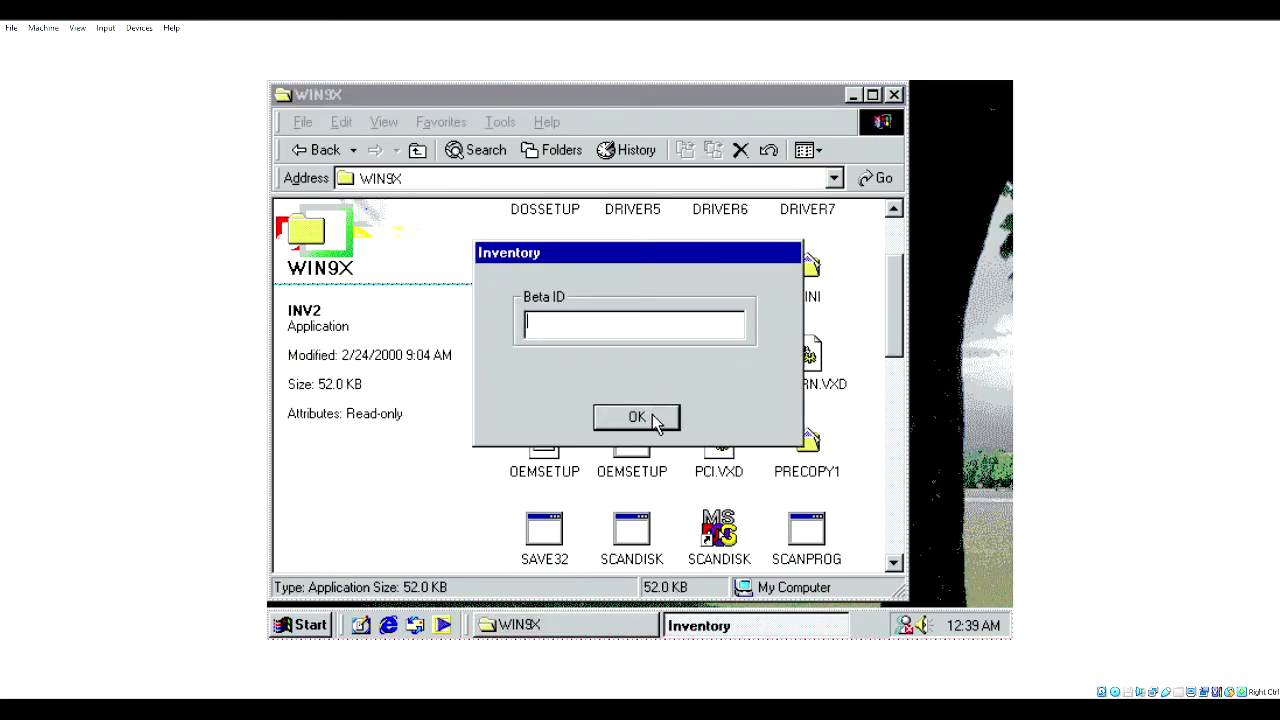
# - Submit the Inventory Beta ID prompt empty and dismiss the Beta ID reminder
pyautogui.click(655, 420)
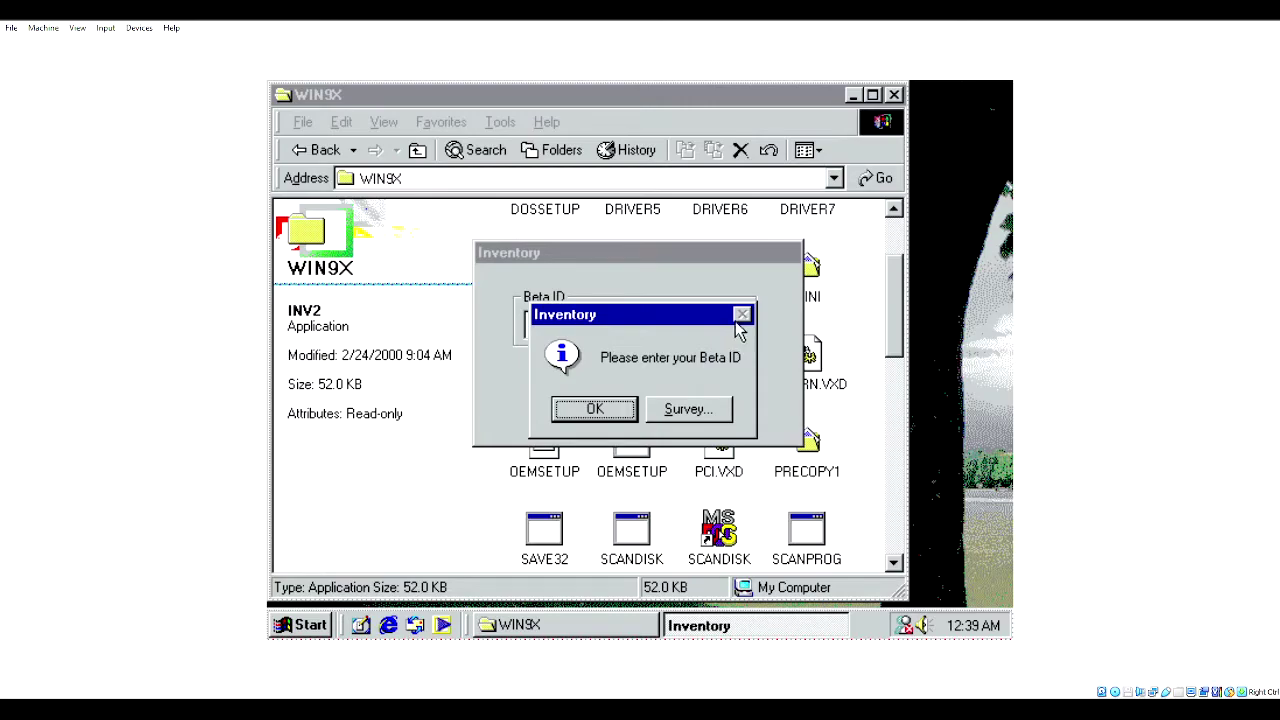
pyautogui.click(616, 406)
pyautogui.click(628, 323)
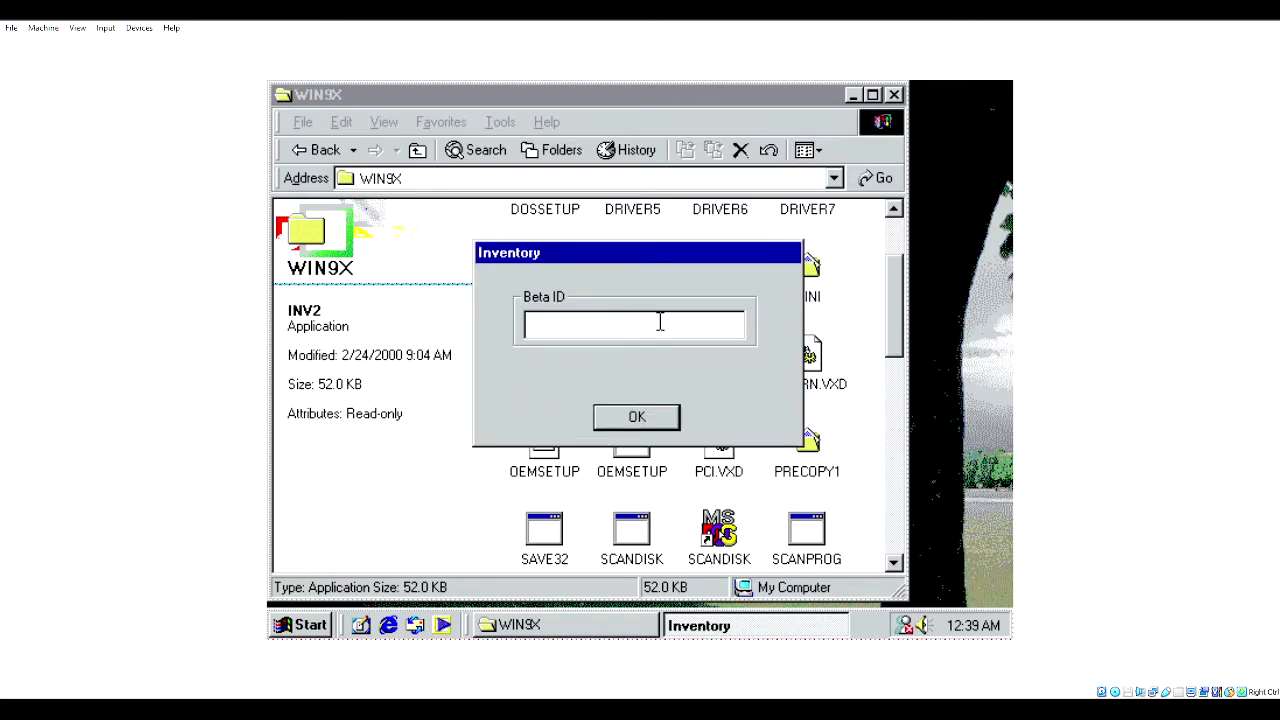
# - Minimise the Inventory dialog to the taskbar and scroll the WIN9X folder
pyautogui.click(822, 625)
pyautogui.click(800, 628)
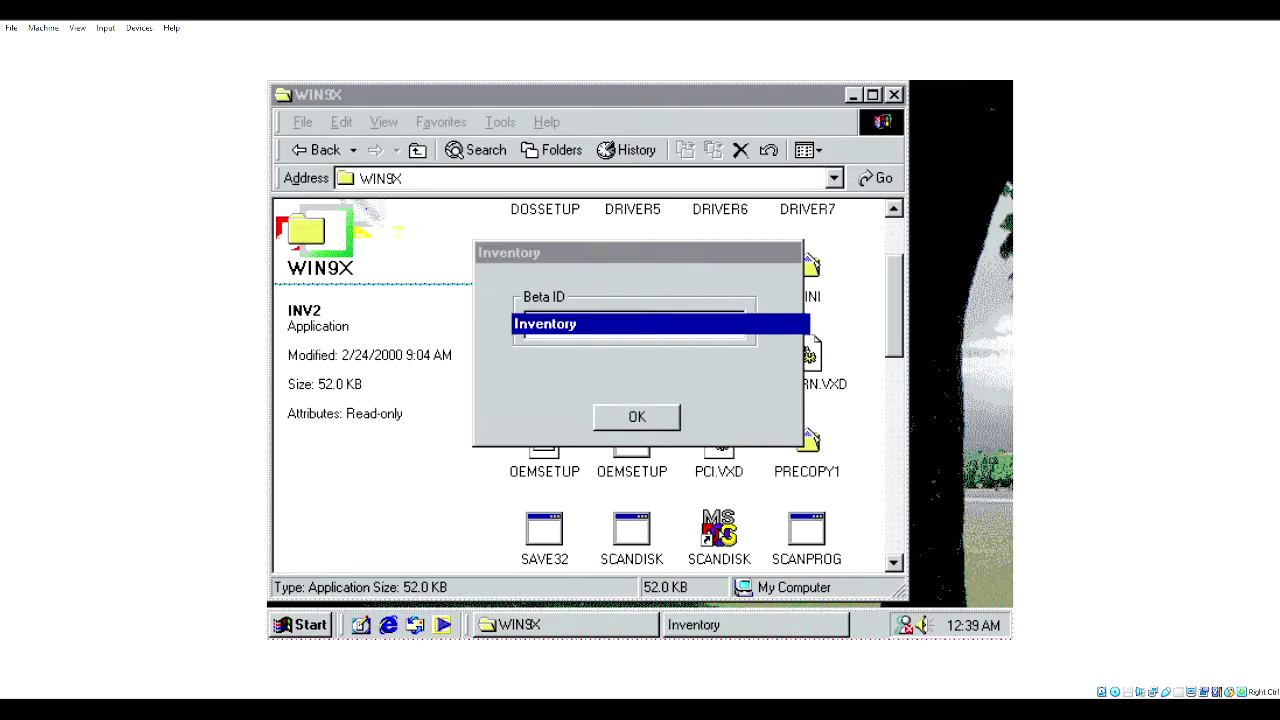
pyautogui.rightClick(862, 622)
pyautogui.click(866, 634)
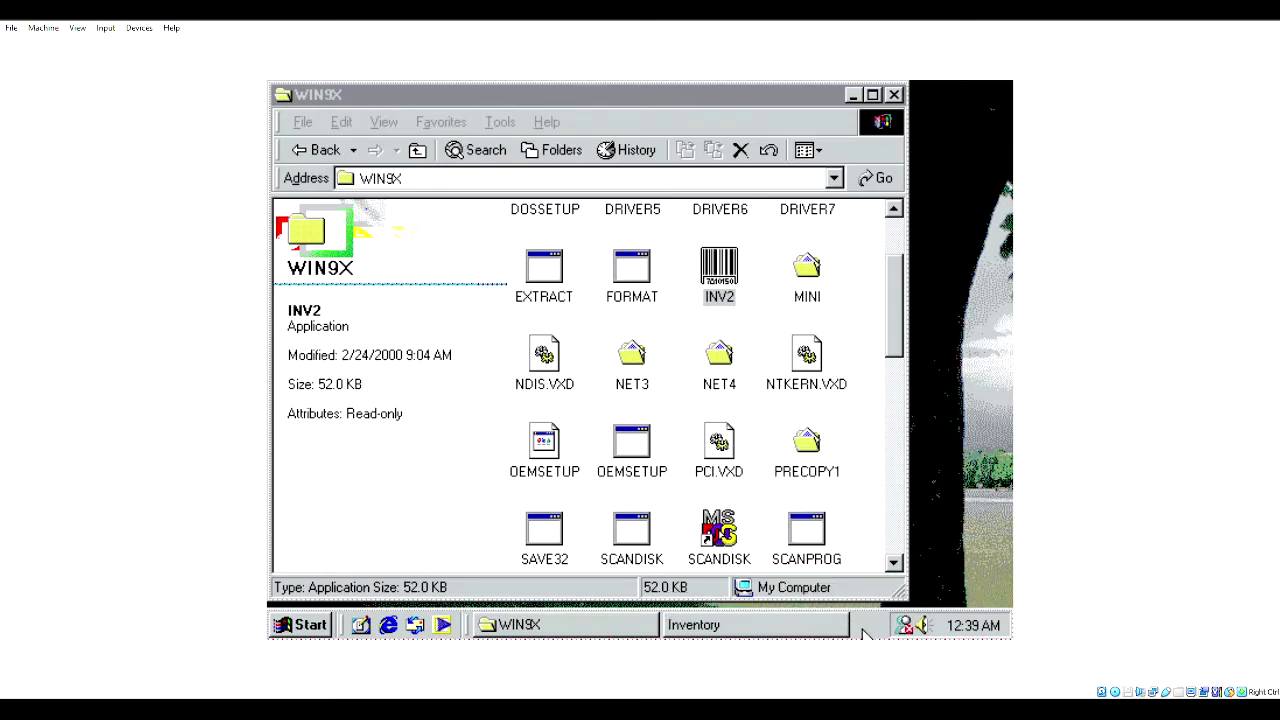
pyautogui.moveTo(897, 320); pyautogui.dragTo(905, 388)
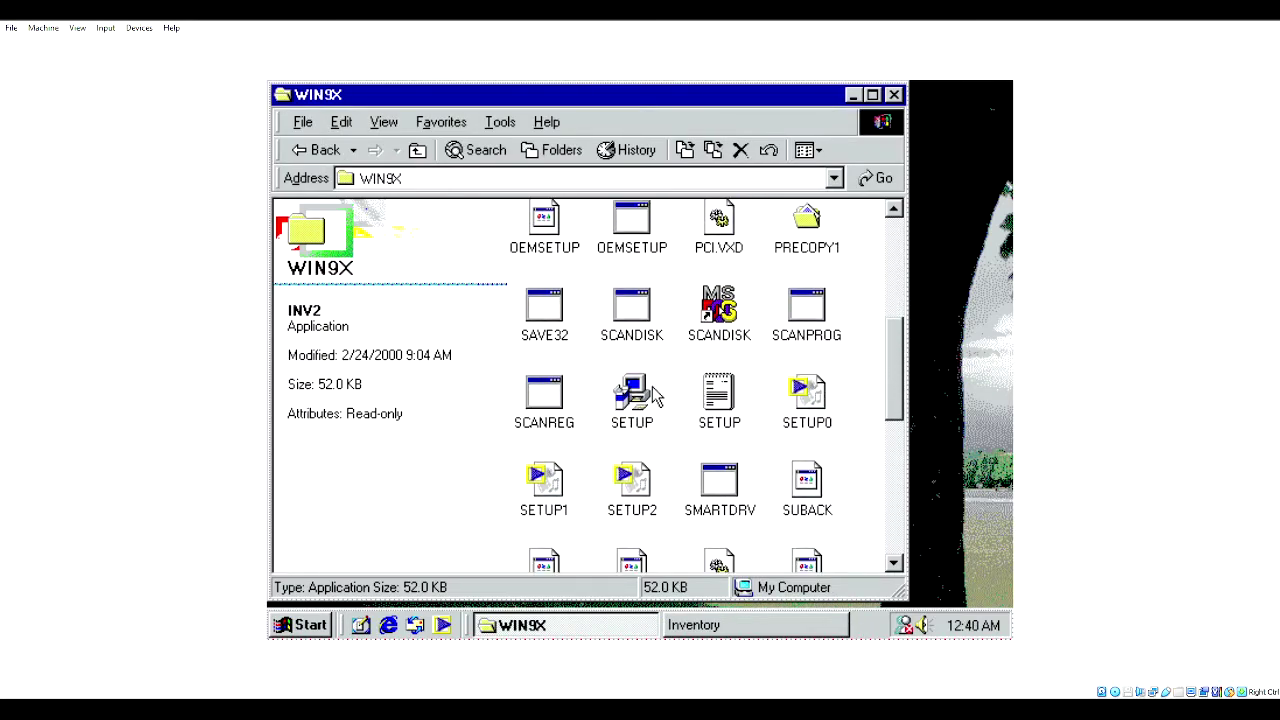
# - Launch SETUP from WIN9X, then step the folder window back to My Computer
pyautogui.doubleClick(642, 400)
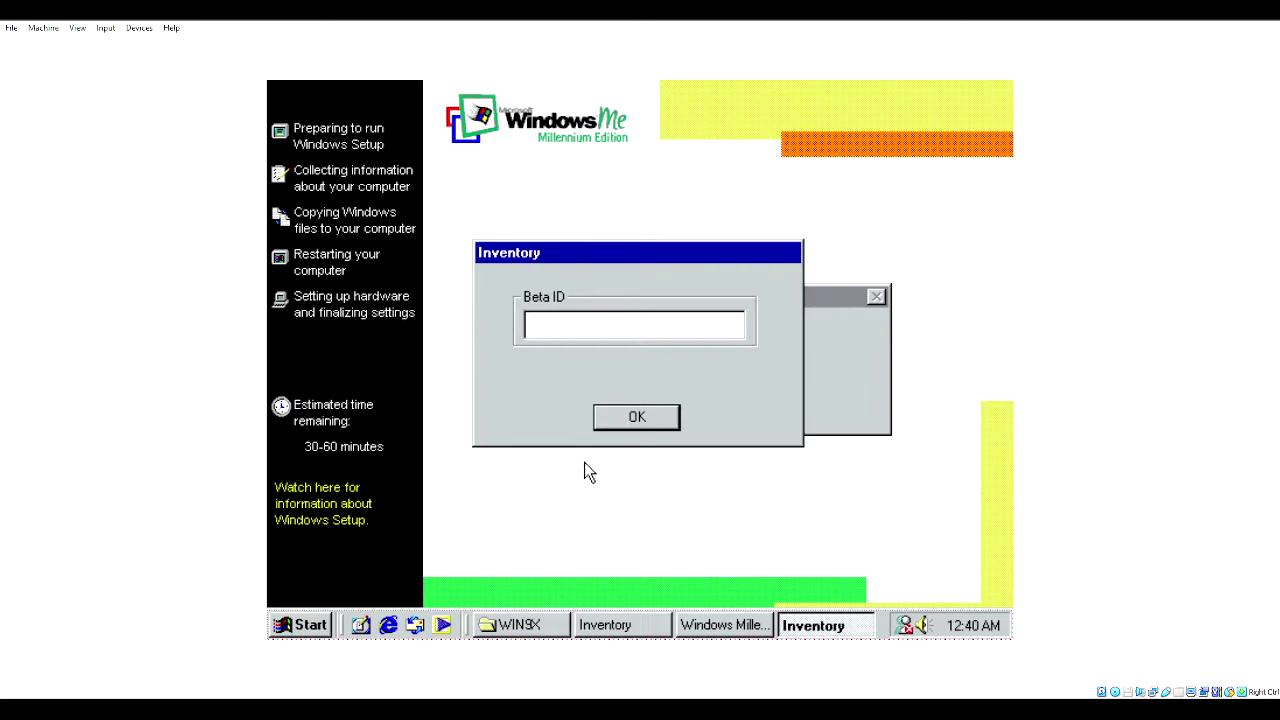
pyautogui.click(486, 626)
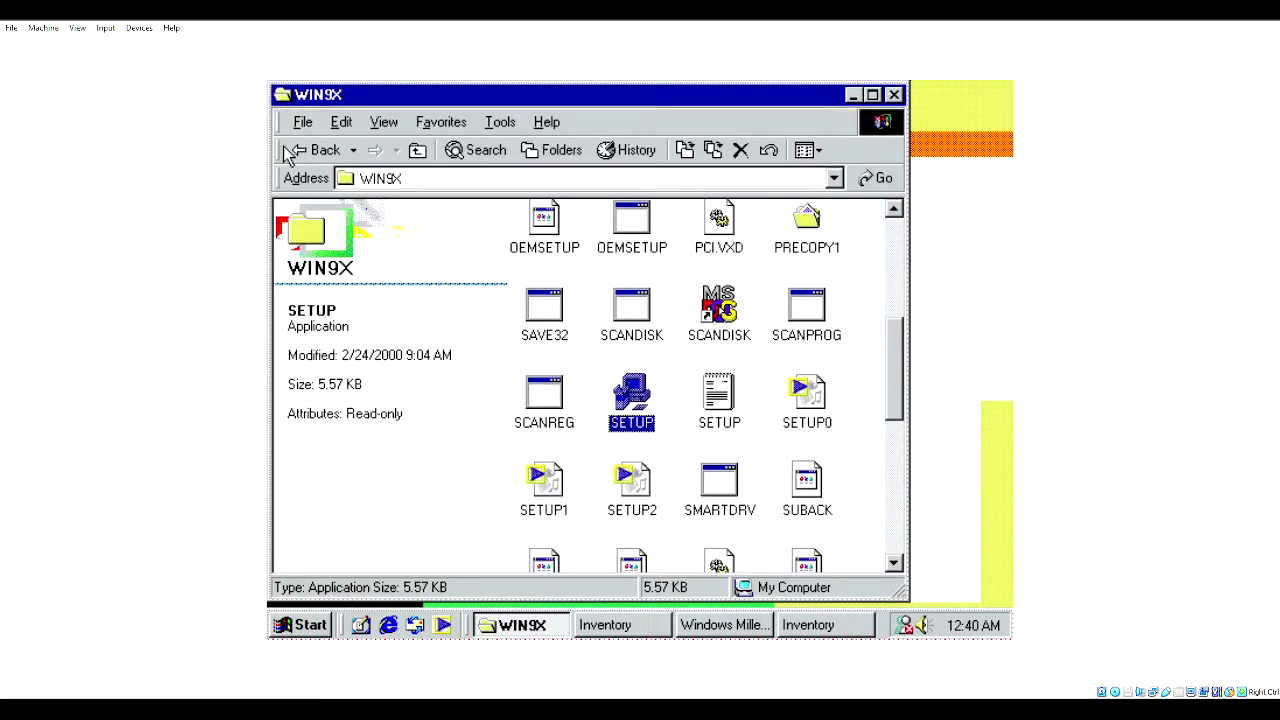
pyautogui.click(287, 152)
pyautogui.click(295, 155)
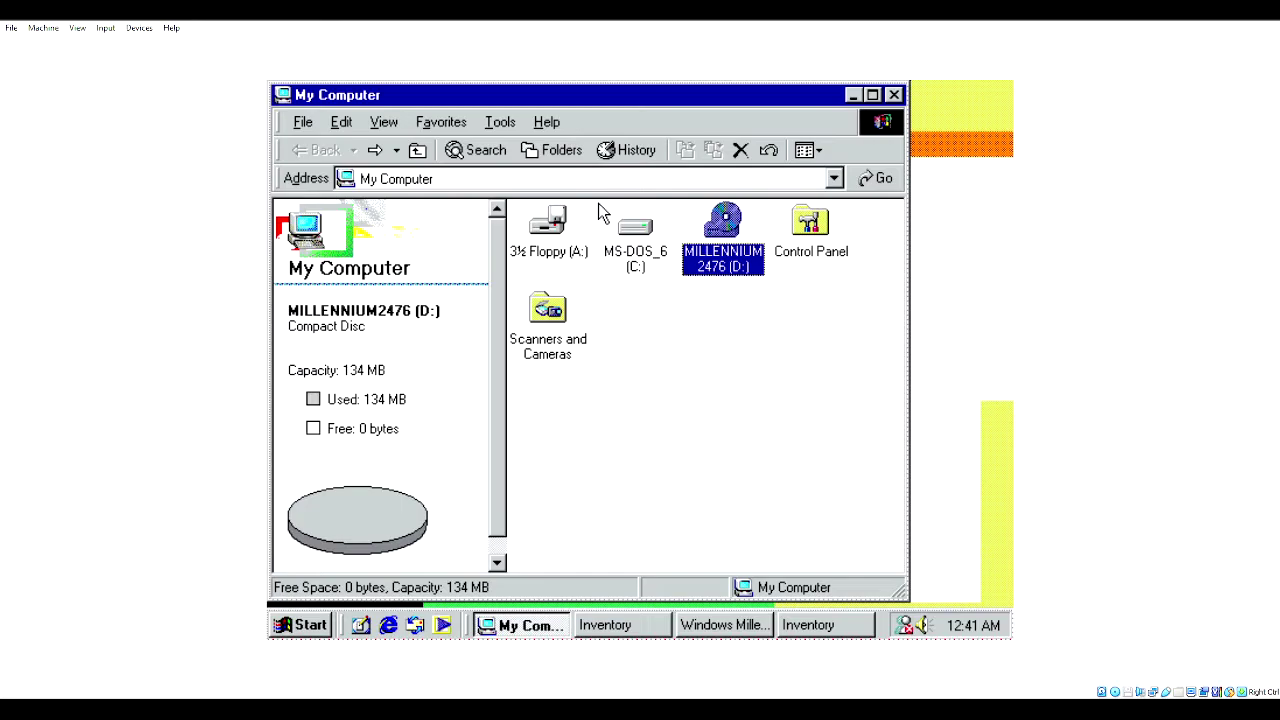
# - Shut down Windows Me from the Start menu and confirm in Shut Down Windows
pyautogui.click(297, 626)
pyautogui.click(375, 589)
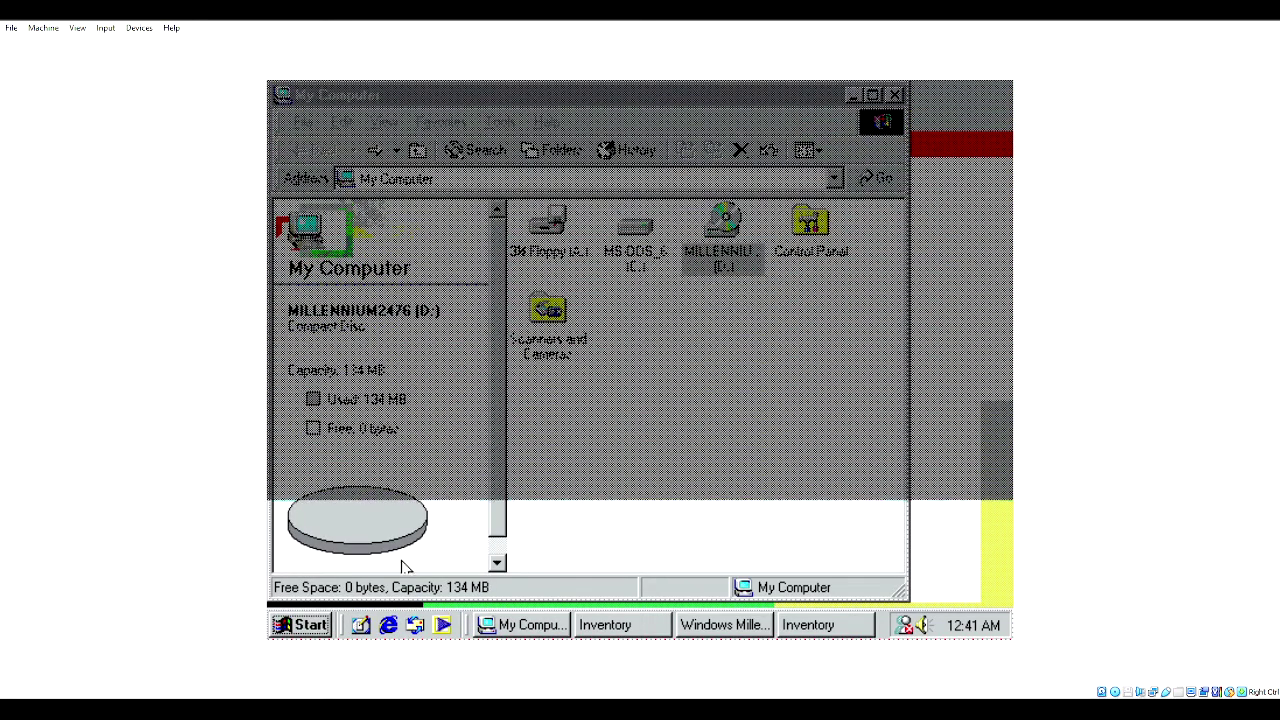
pyautogui.click(588, 426)
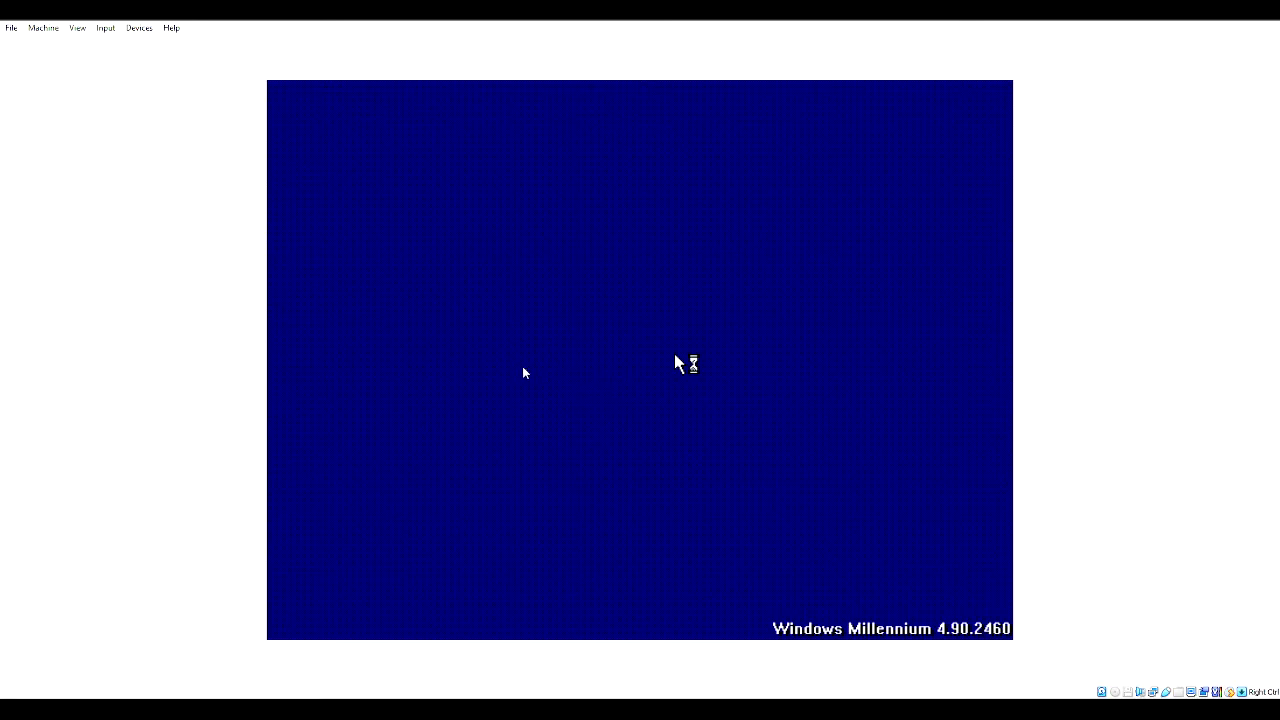
# - Reset the virtual machine from VirtualBox's Machine menu
pyautogui.click(42, 28)
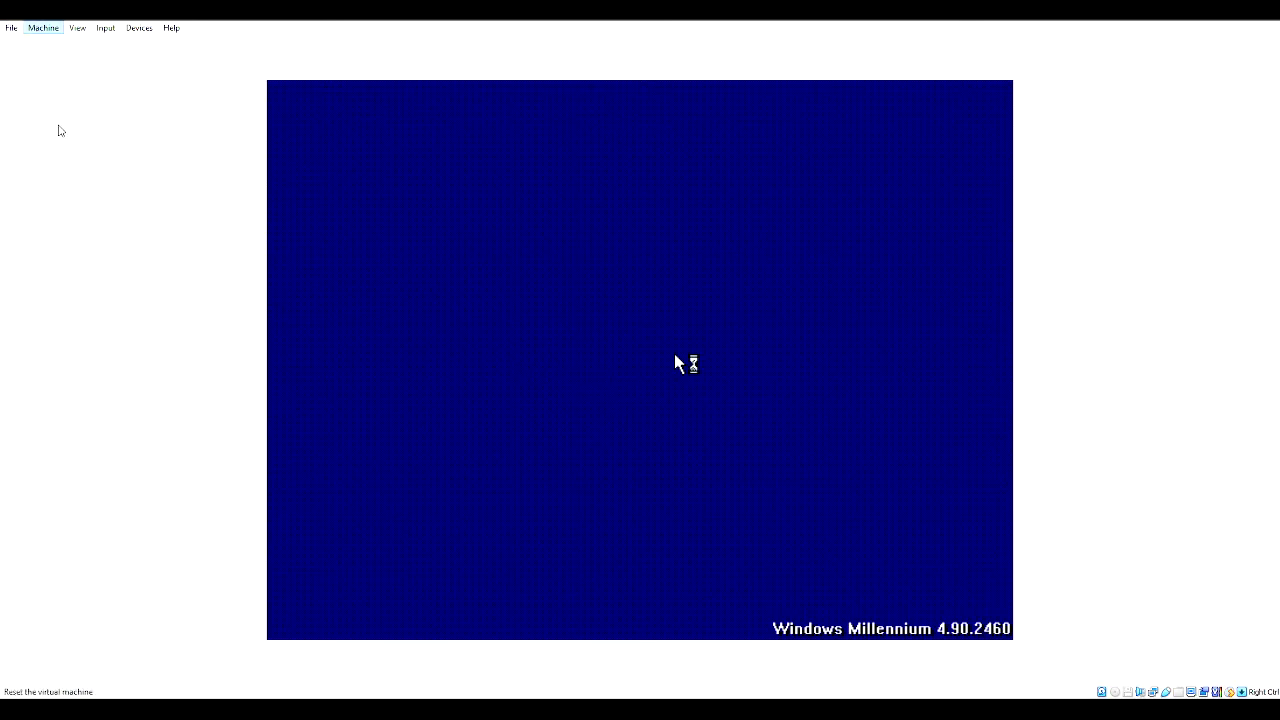
pyautogui.click(58, 130)
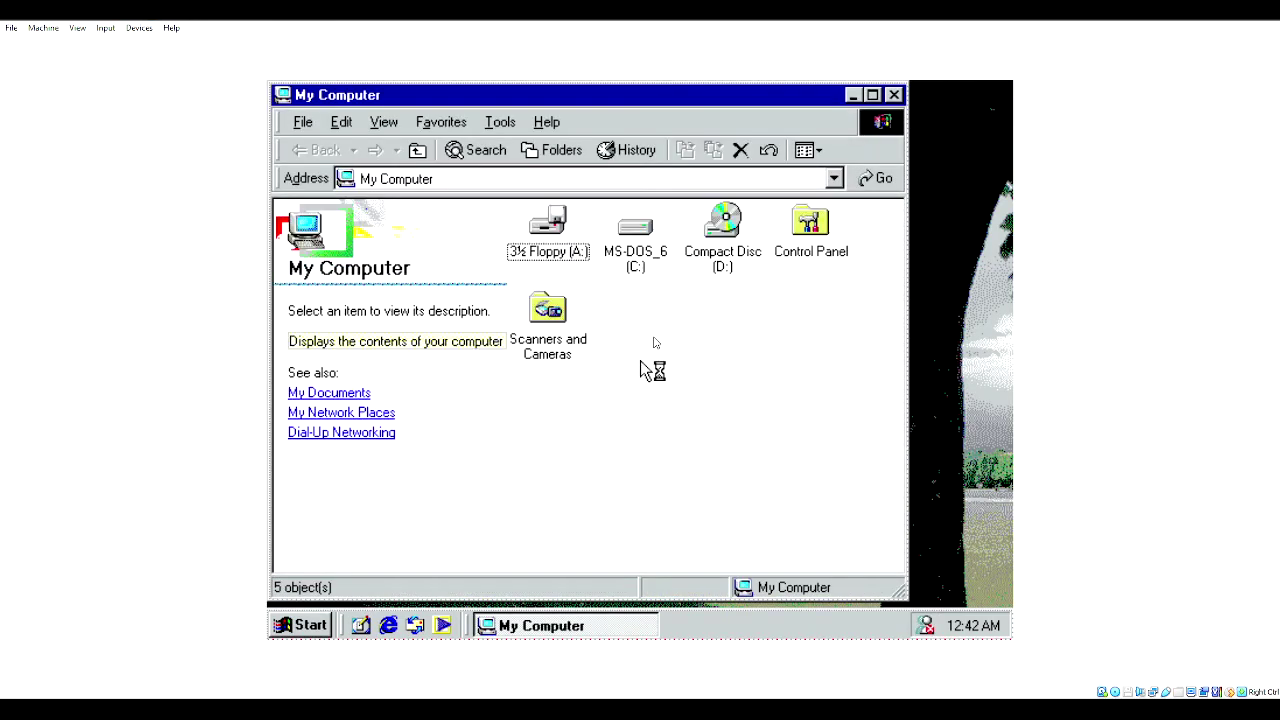
# - Open the CD drive's WIN9X folder and launch Windows Me SETUP
pyautogui.click(735, 233)
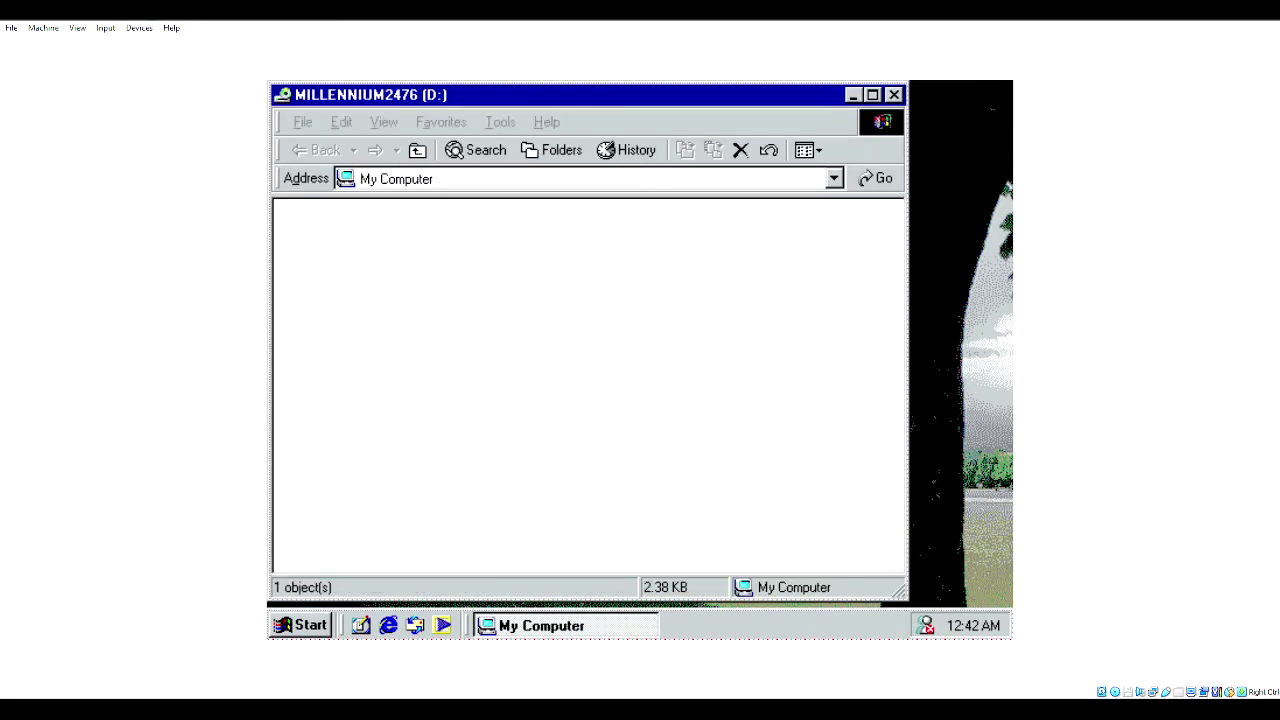
pyautogui.doubleClick(545, 232)
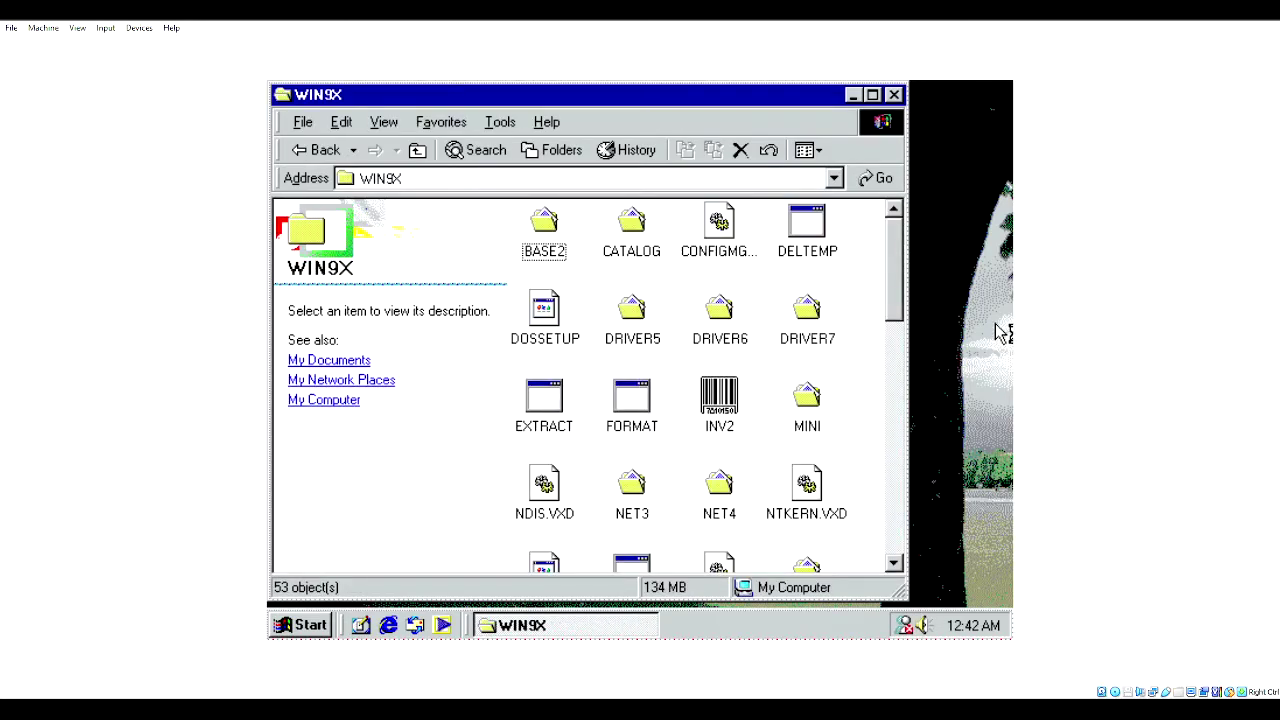
pyautogui.moveTo(903, 277); pyautogui.dragTo(900, 400)
pyautogui.doubleClick(617, 366)
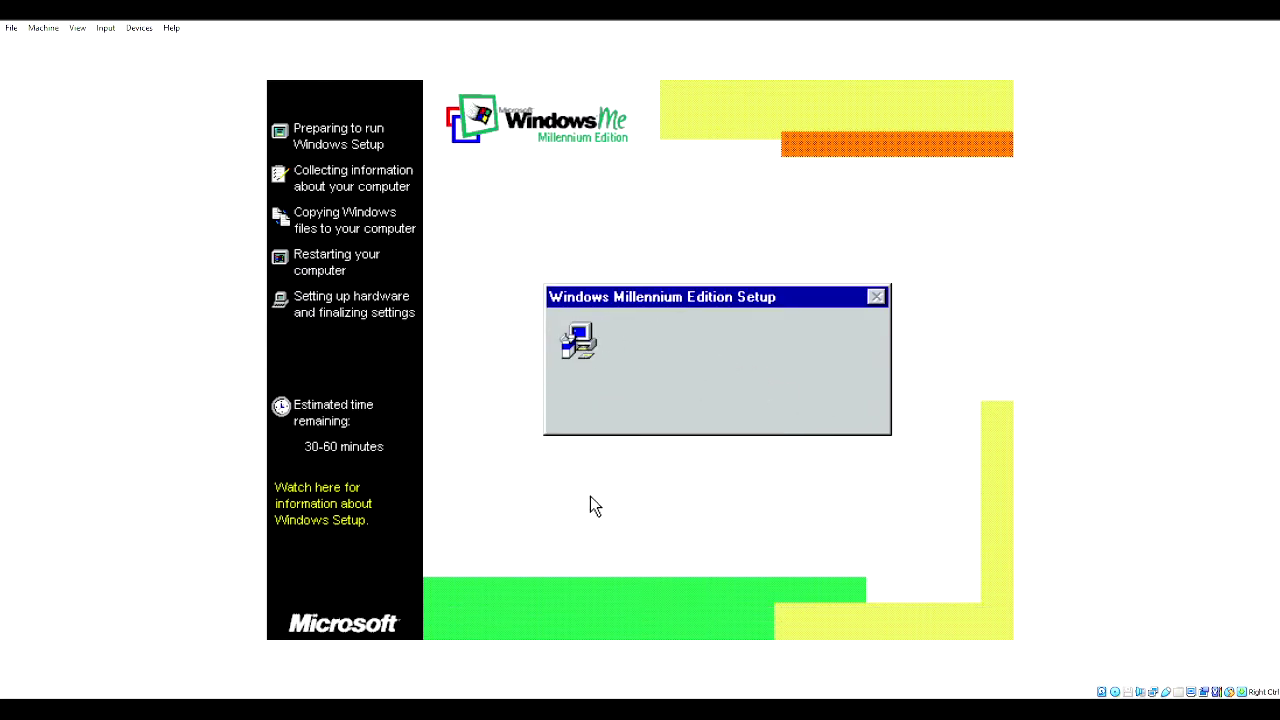
# - Restore the Inventory dialog from the taskbar, enter a Beta ID and submit it
pyautogui.press('super')
pyautogui.click(773, 627)
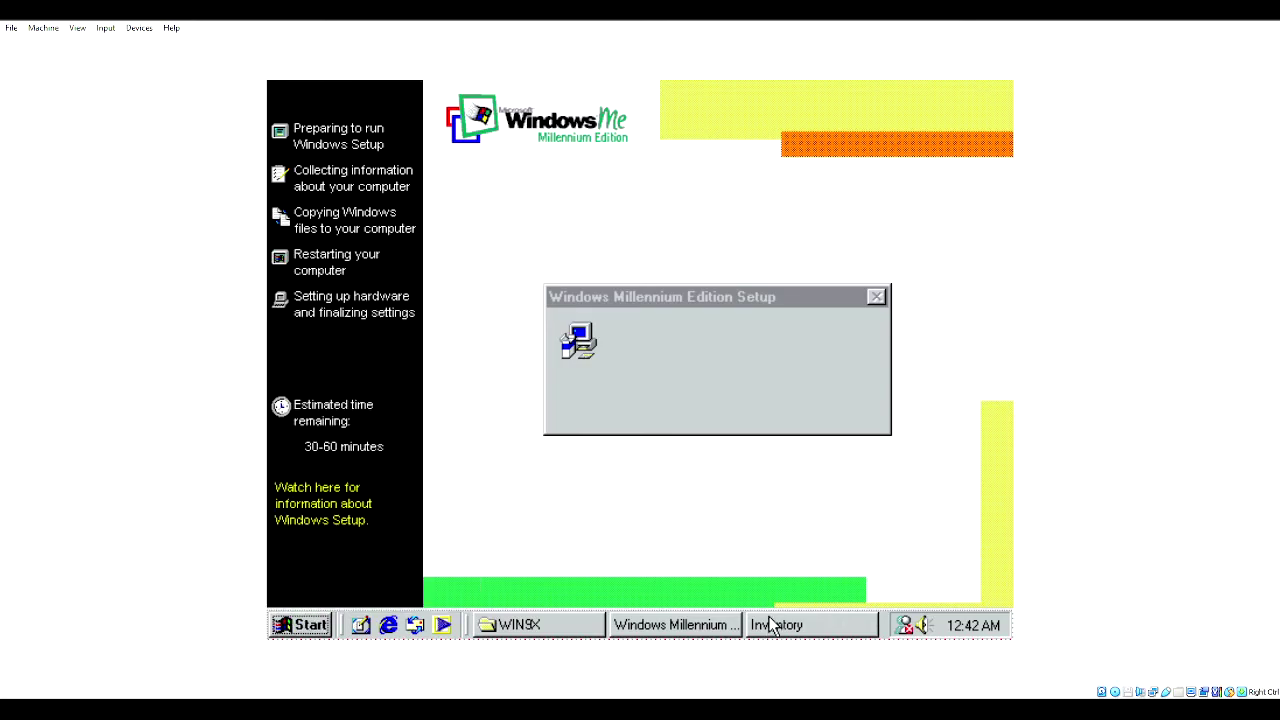
pyautogui.click(773, 624)
pyautogui.write('11111111111111111111111111111')
pyautogui.click(659, 418)
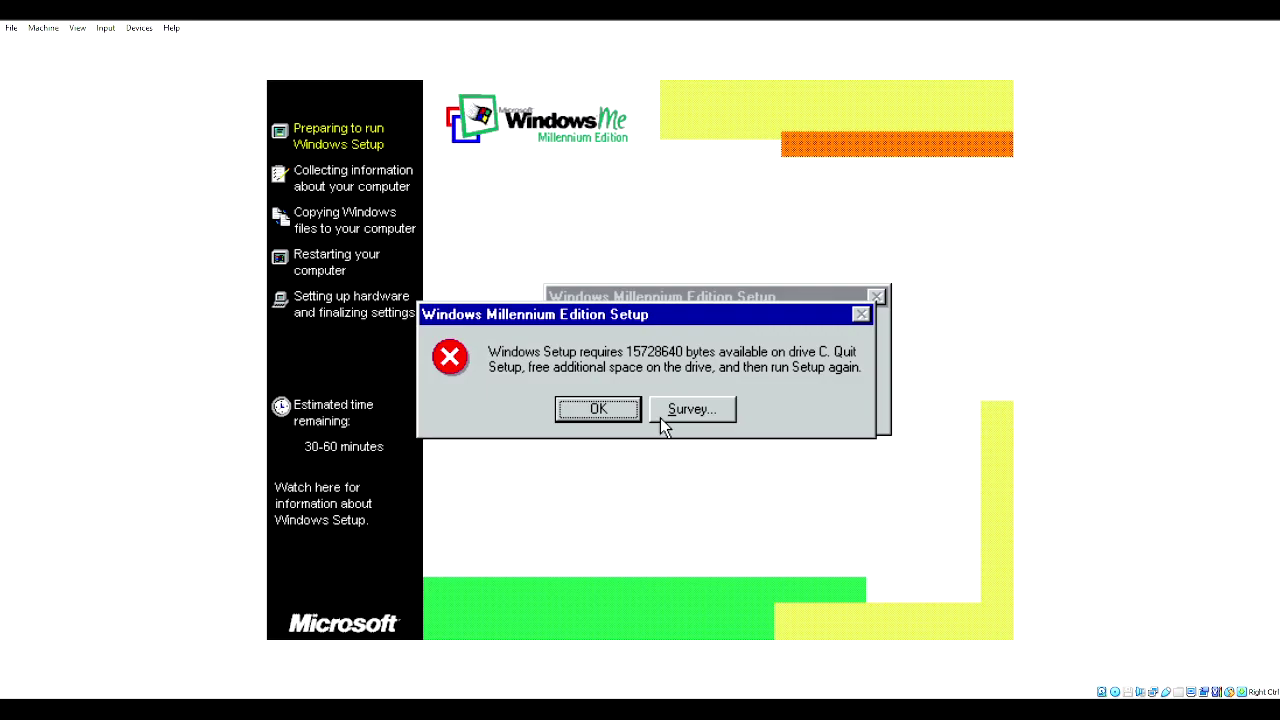
# - Dismiss the insufficient disk space error, close WIN9X, and open Control Panel from Start
pyautogui.click(622, 417)
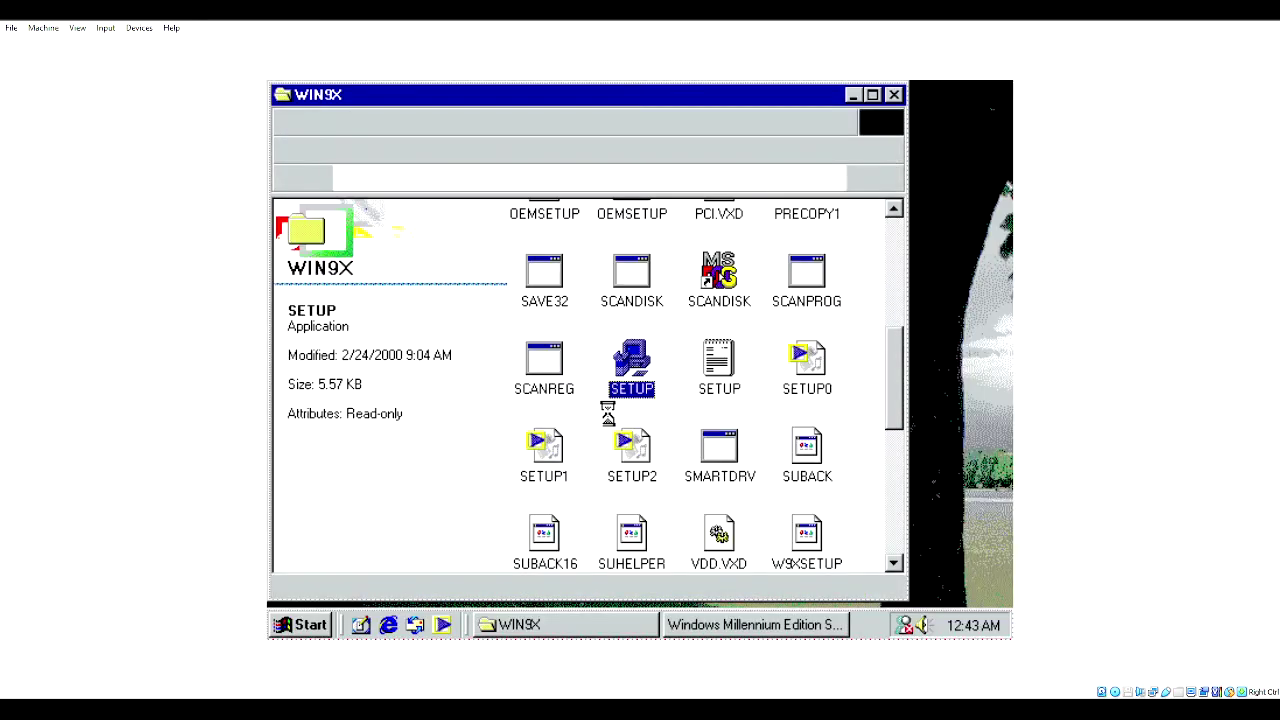
pyautogui.click(897, 97)
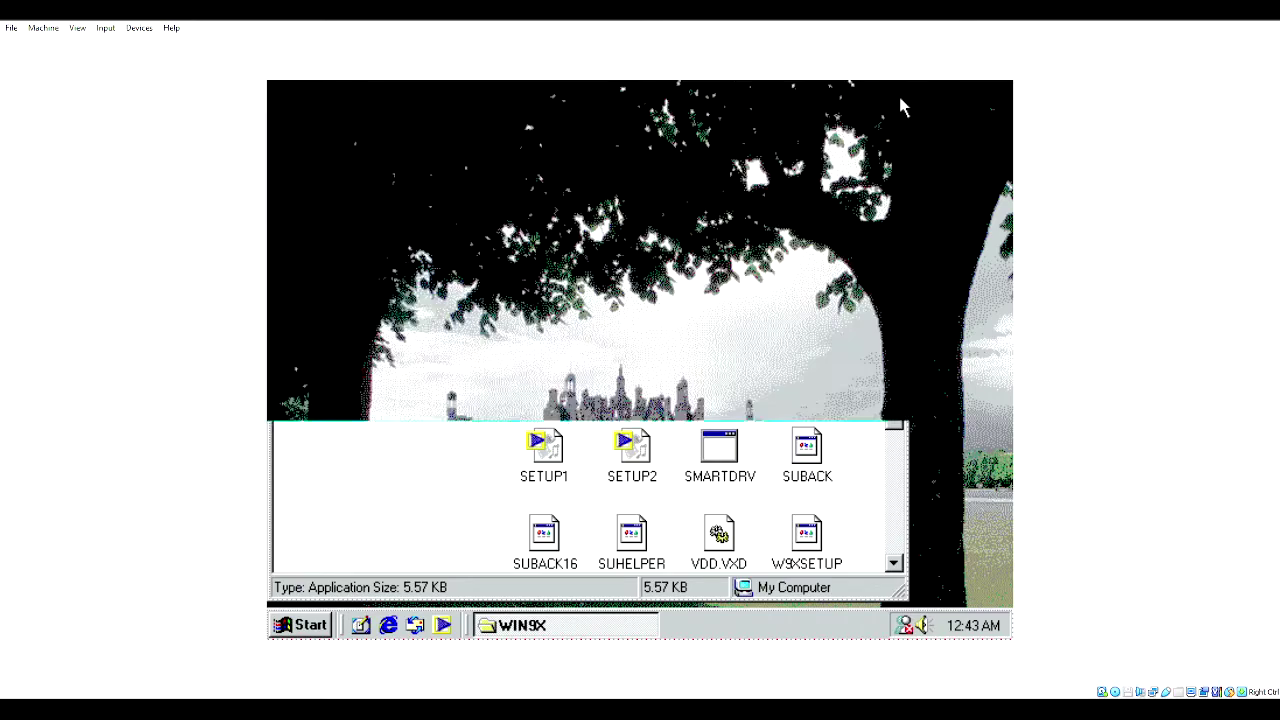
pyautogui.press('super')
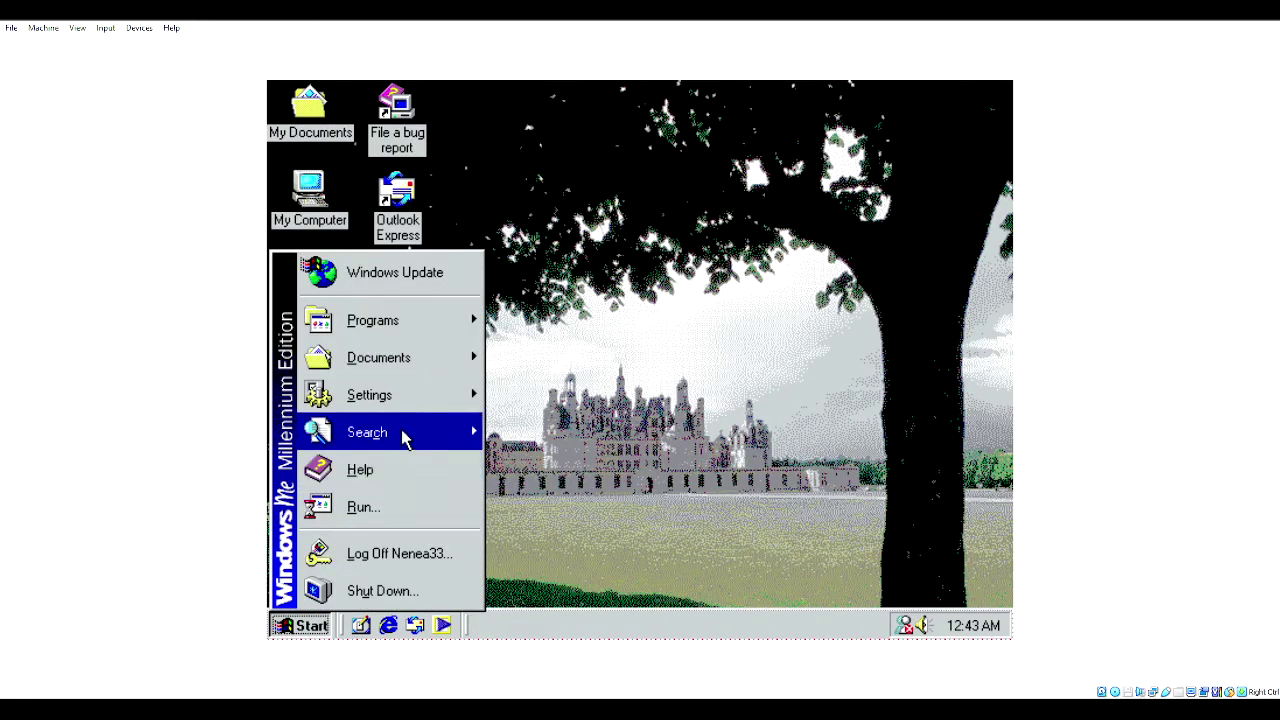
pyautogui.moveTo(418, 405)
pyautogui.click(618, 388)
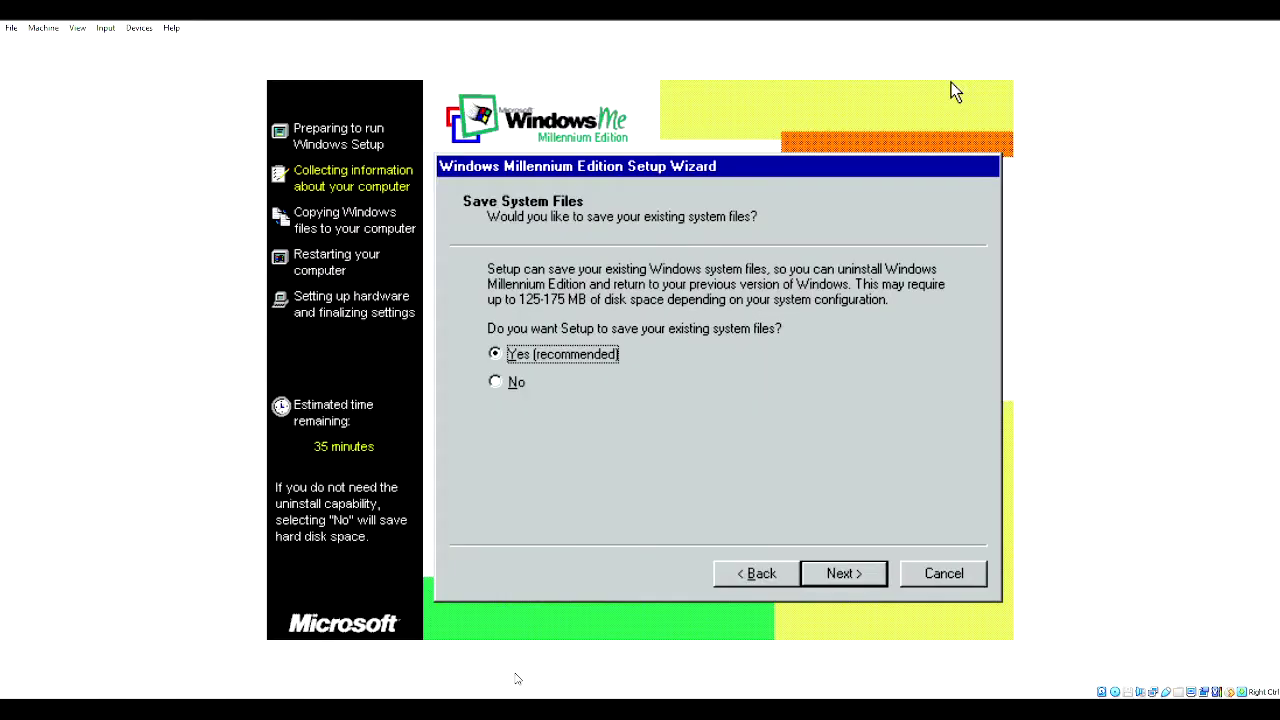
# - Keep Yes on Save System Files and continue until Setup asks for a startup disk
pyautogui.press('Return')
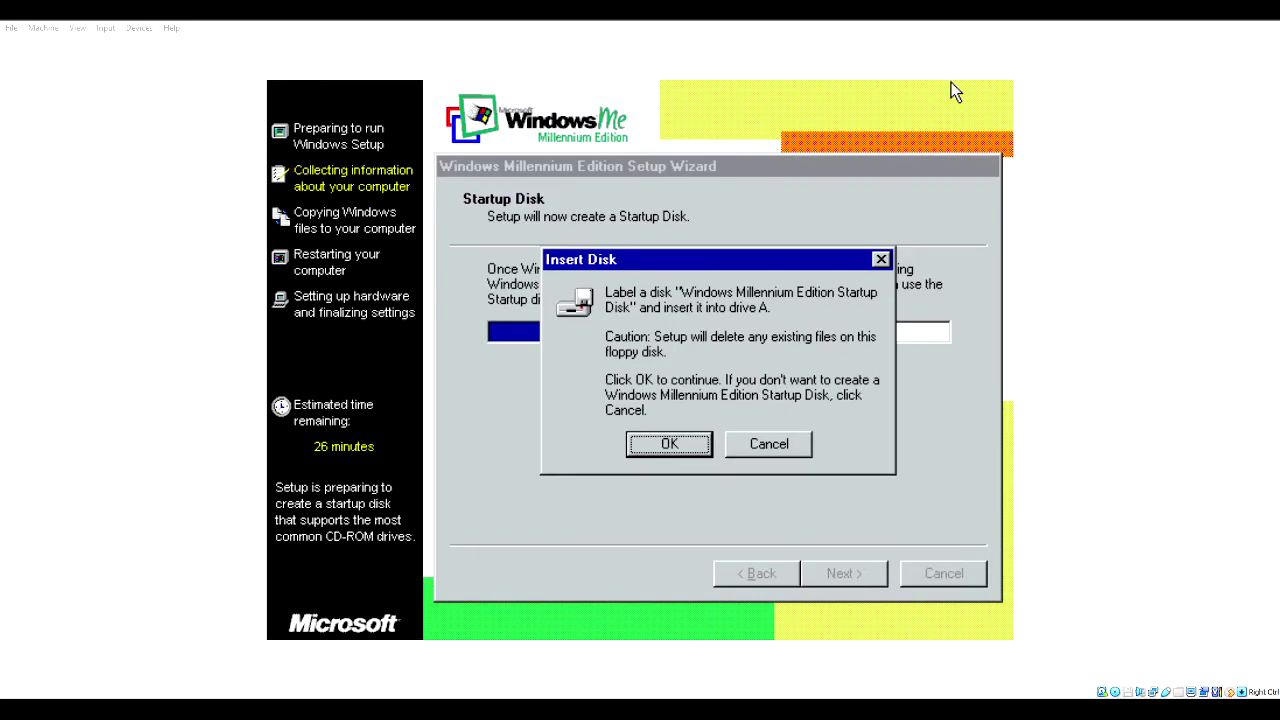
# - Cancel the startup disk Insert Disk prompt and acknowledge the Remove the disk message
pyautogui.press('Tab')
pyautogui.press('Return')
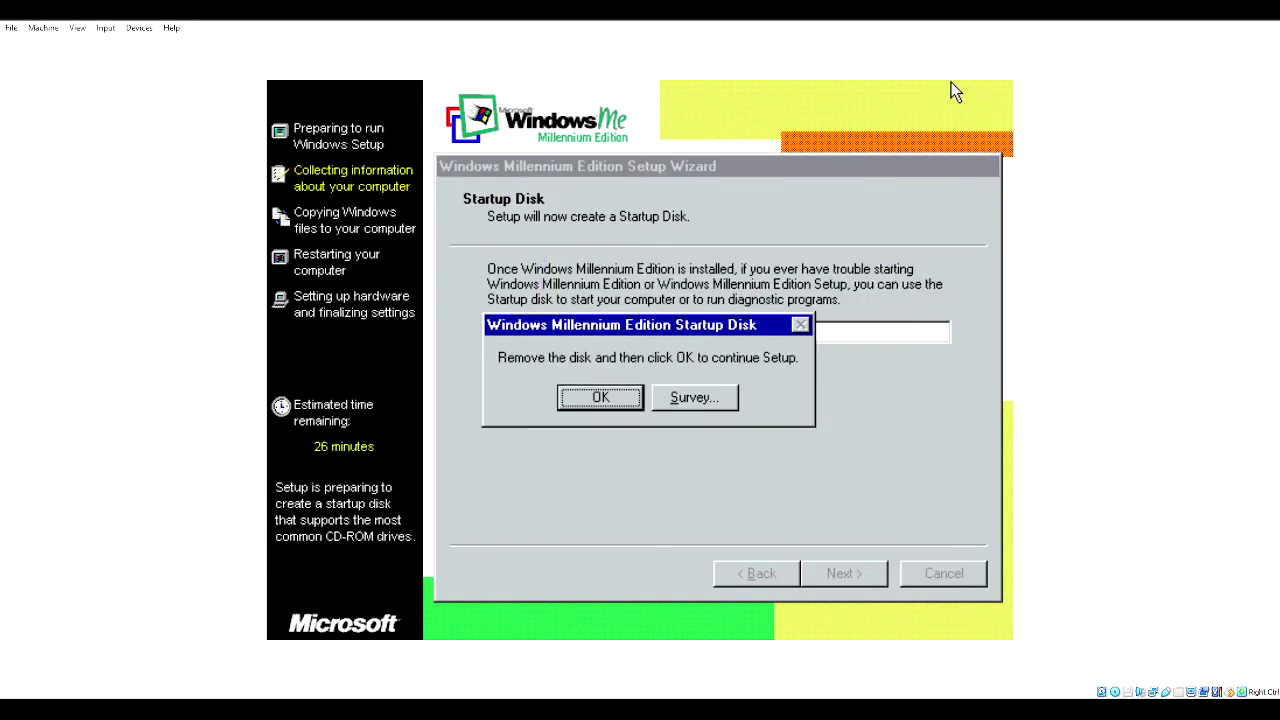
pyautogui.press('Return')
pyautogui.press('Return')
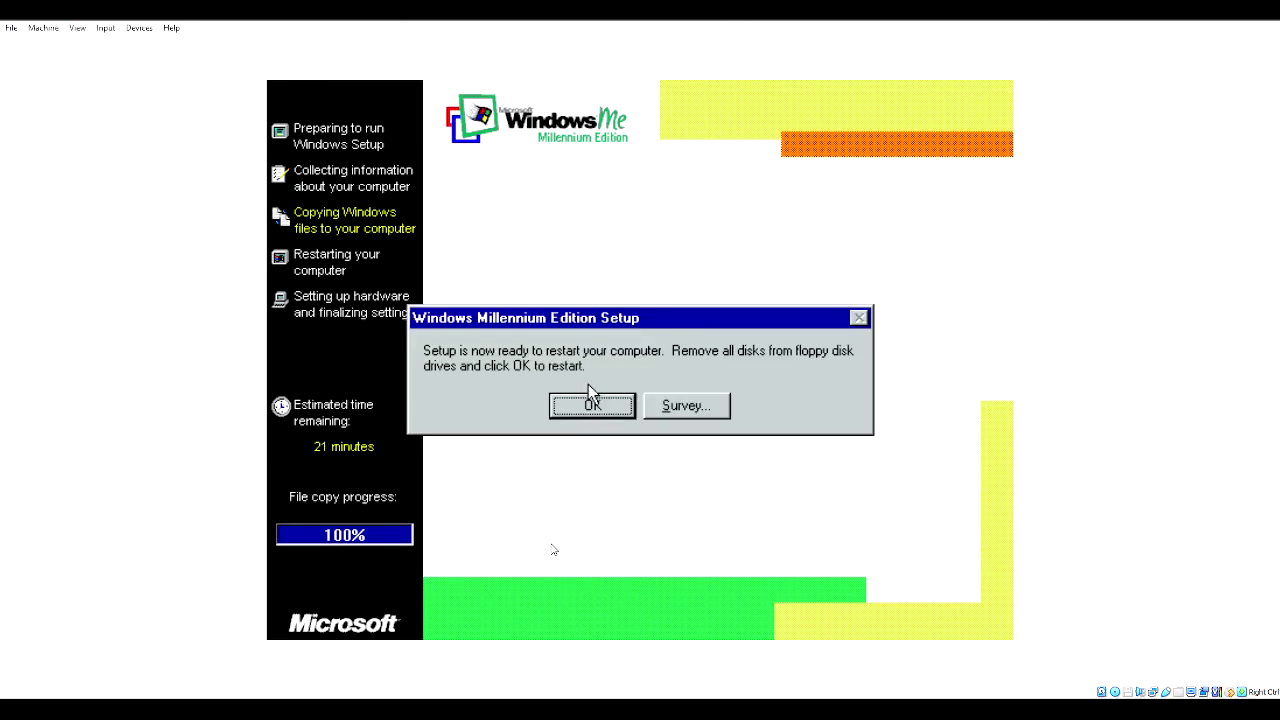
# - Restart the guest, then cancel and close ScanDisk after the reboot
pyautogui.click(590, 403)
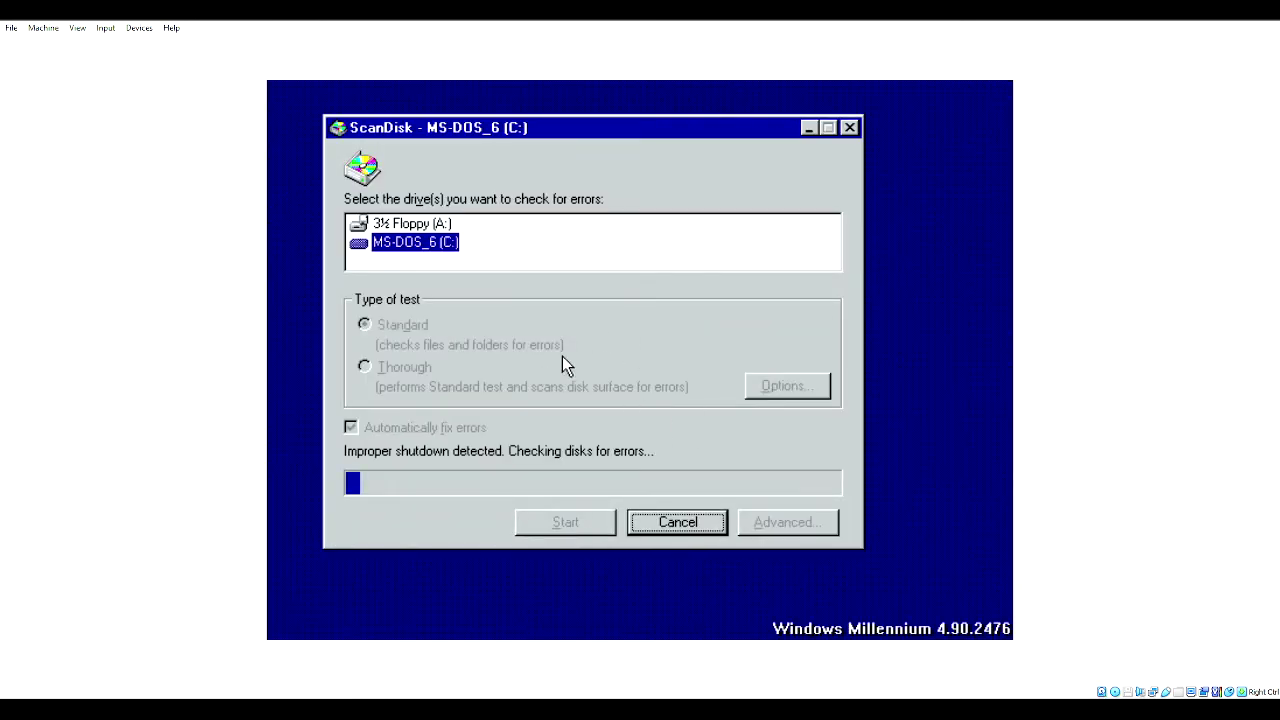
pyautogui.click(632, 531)
pyautogui.click(677, 522)
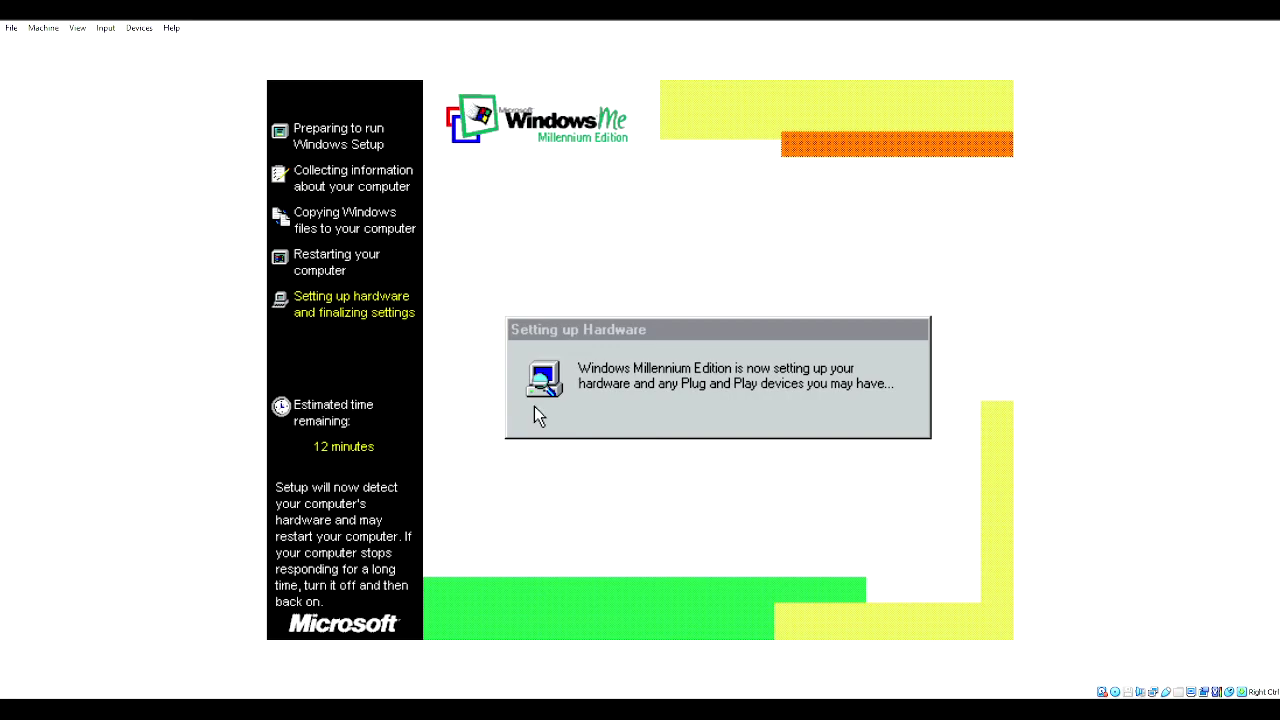
# - Restart the guest after hardware setup, reset the VM, and choose Restart Now
pyautogui.click(577, 388)
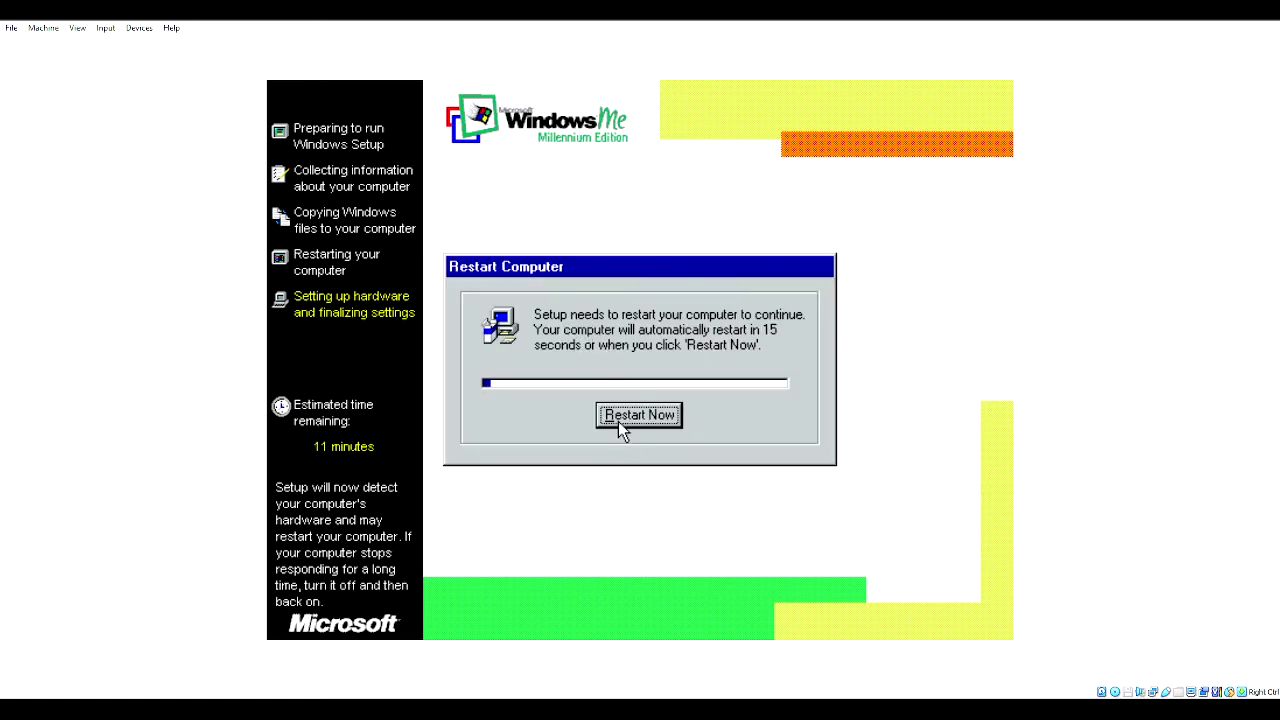
pyautogui.click(617, 421)
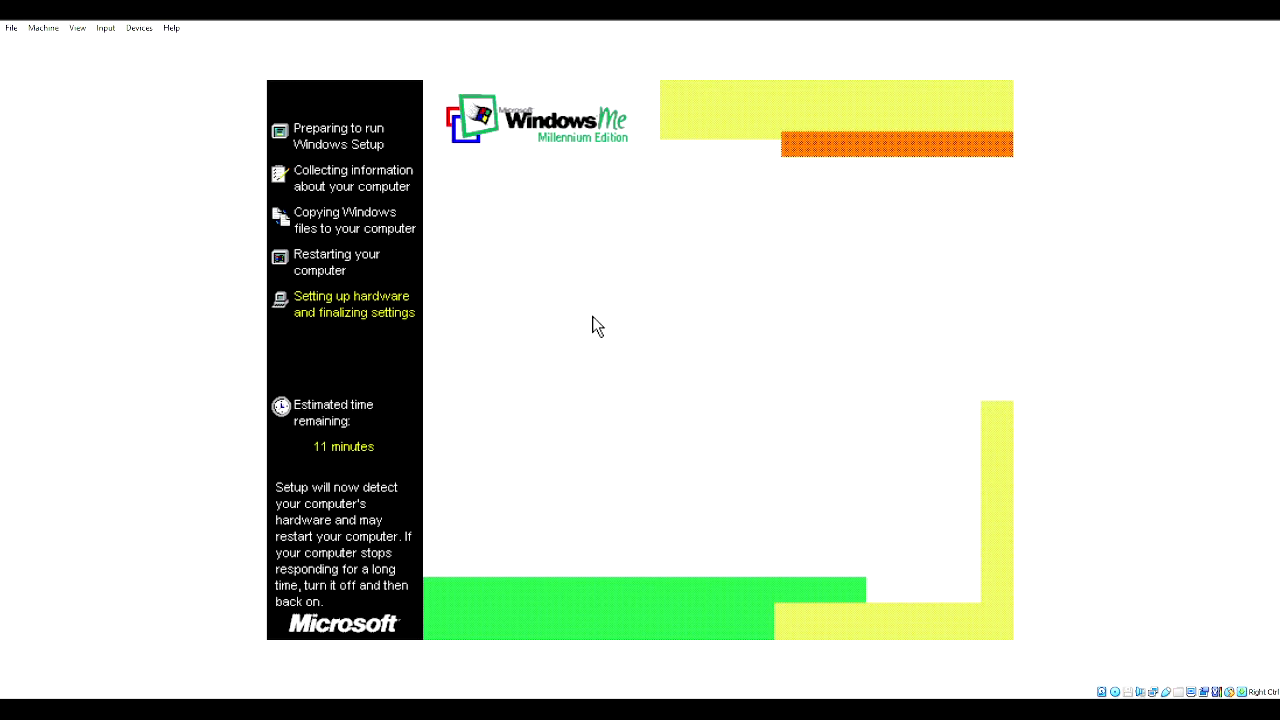
pyautogui.click(43, 28)
pyautogui.click(82, 137)
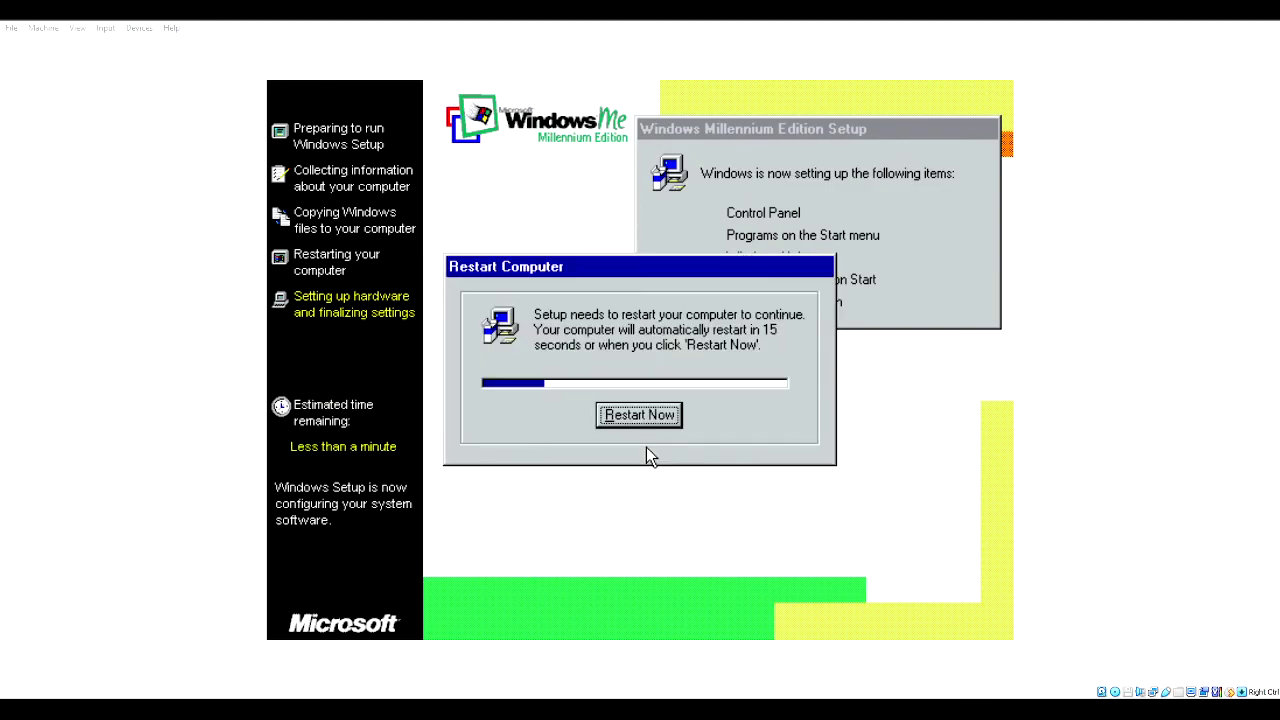
pyautogui.click(646, 449)
# - Confirm the restart and submit a Beta ID in the Windows Me Inventory prompt
pyautogui.press('Return')
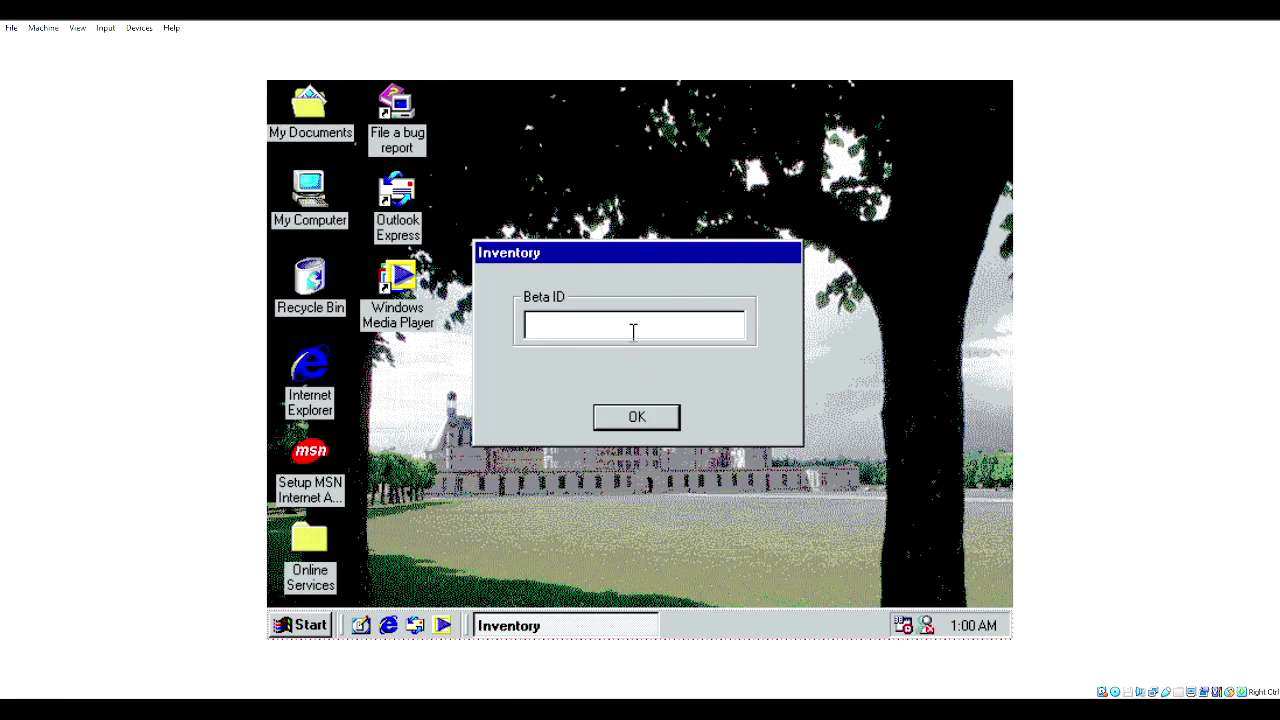
pyautogui.write('11111111111')
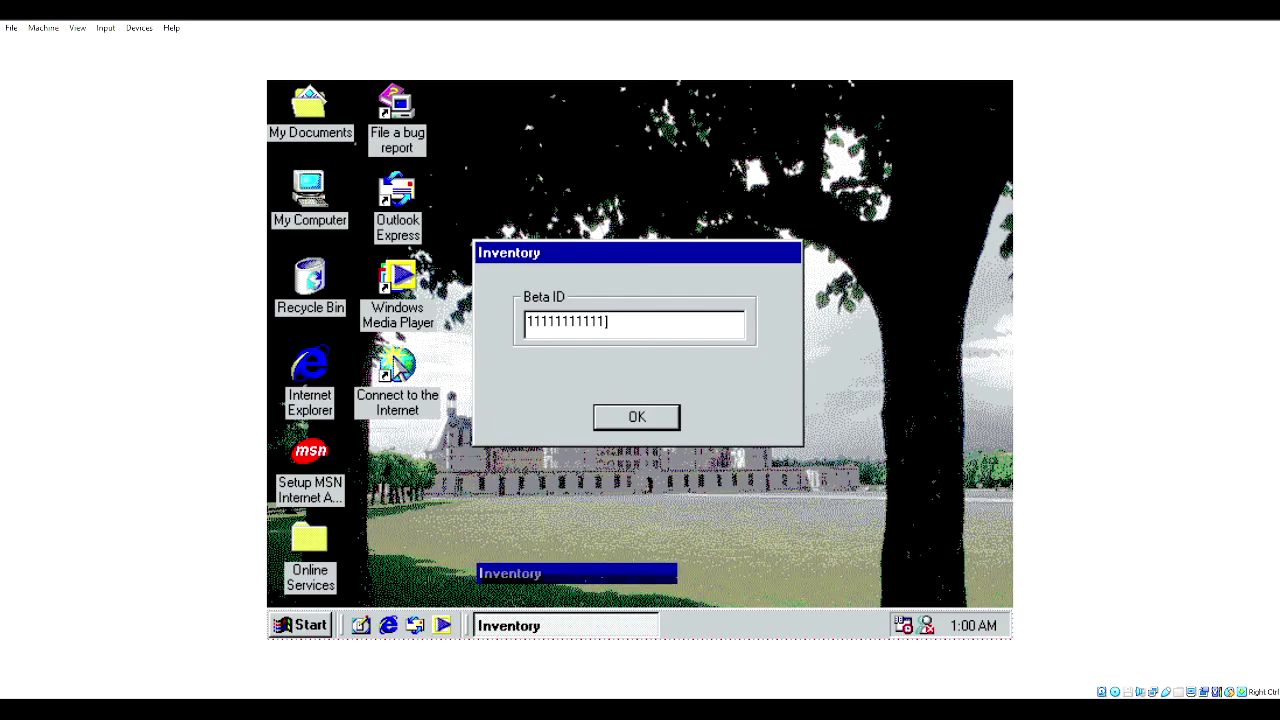
pyautogui.press('Return')
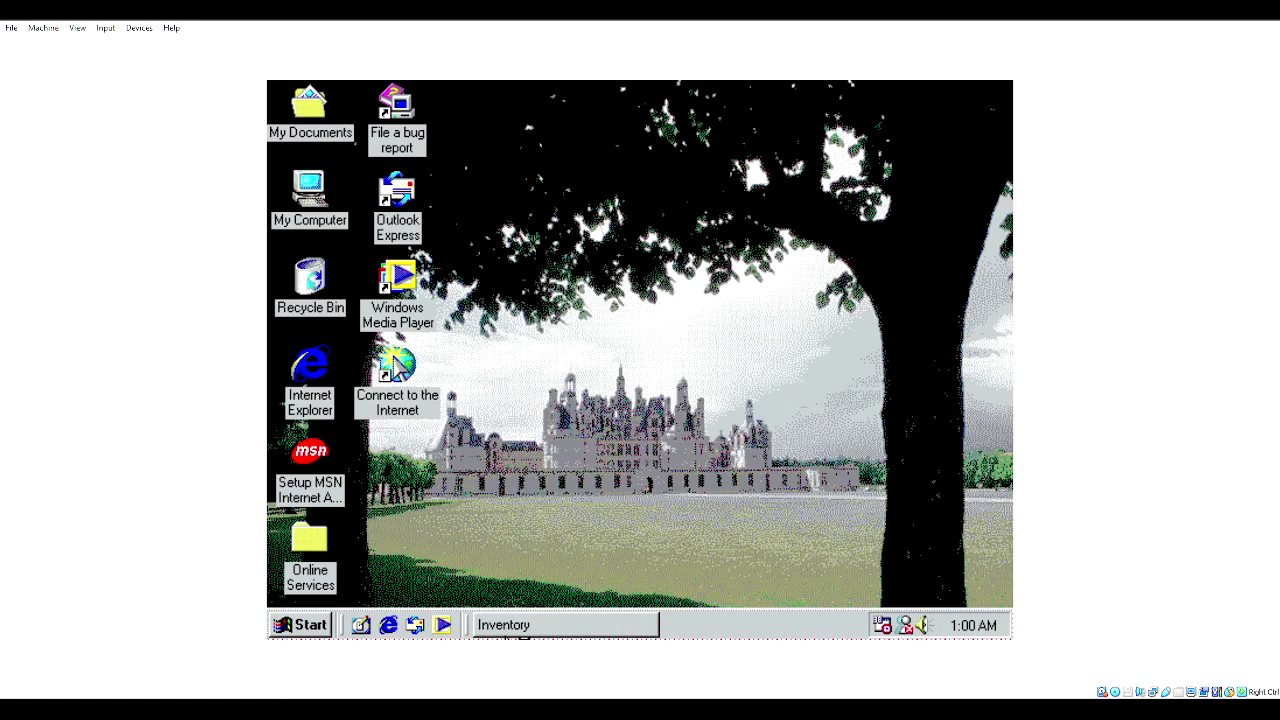
# - Bring up and hide the Inventory window, then raise the system volume to maximum
pyautogui.click(518, 626)
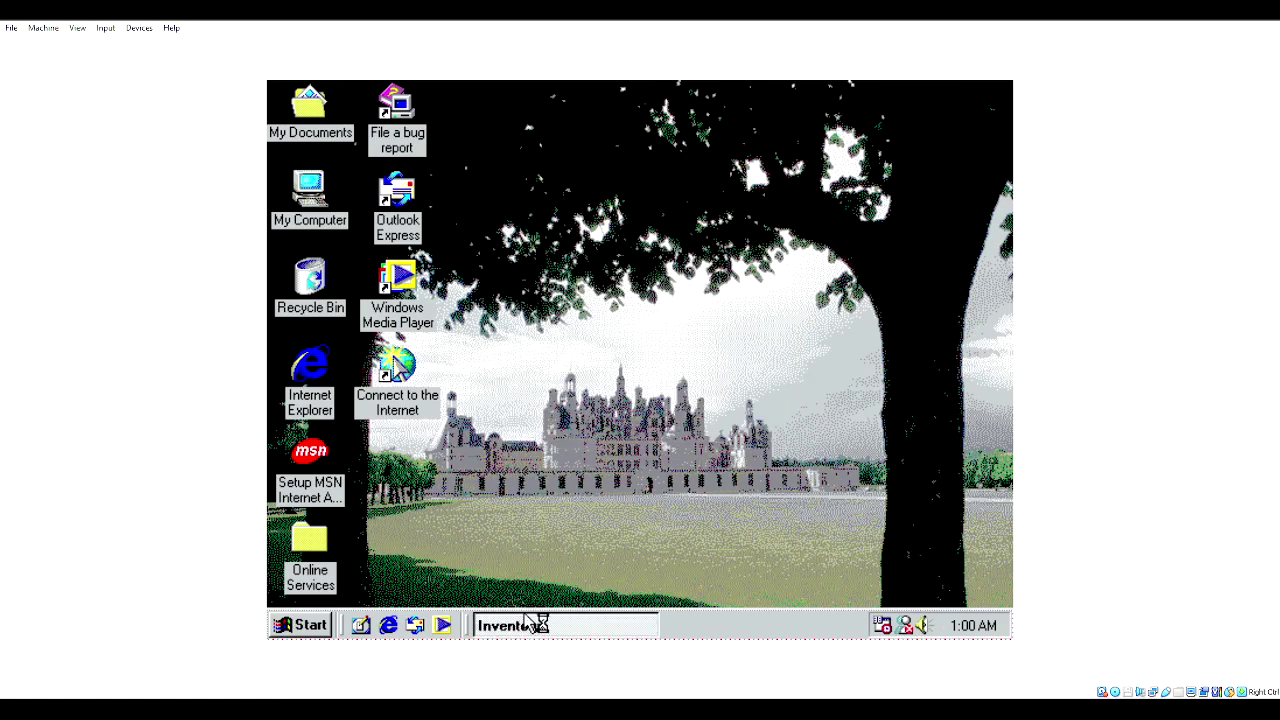
pyautogui.click(526, 562)
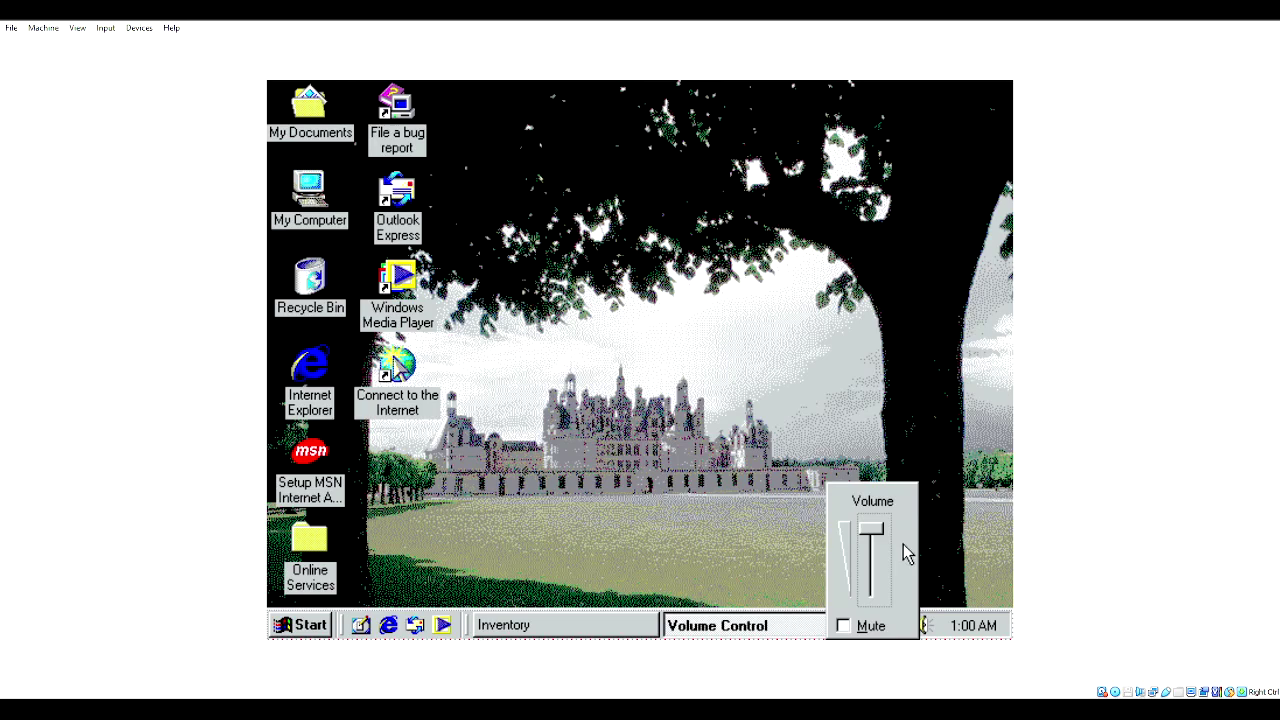
pyautogui.moveTo(870, 537); pyautogui.dragTo(870, 529)
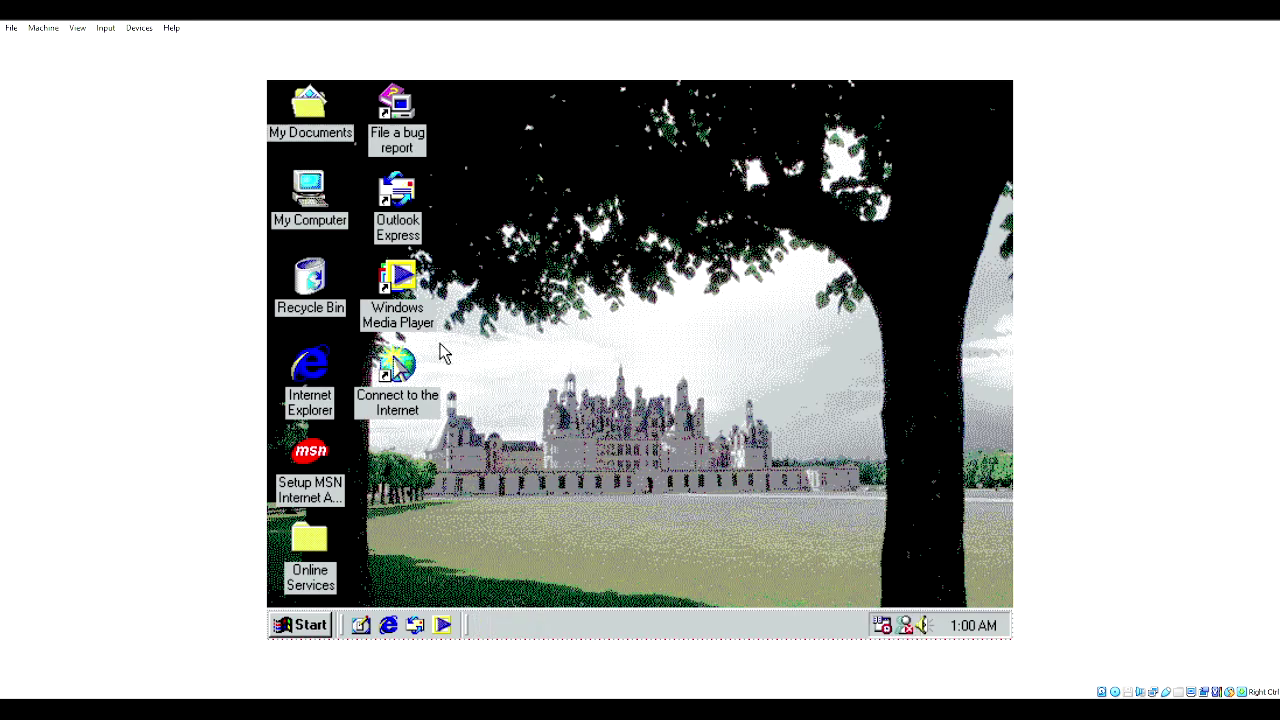
# - Start the Connect to the Internet wizard with manual setup over a local area network
pyautogui.doubleClick(397, 366)
pyautogui.click(605, 385)
pyautogui.click(805, 592)
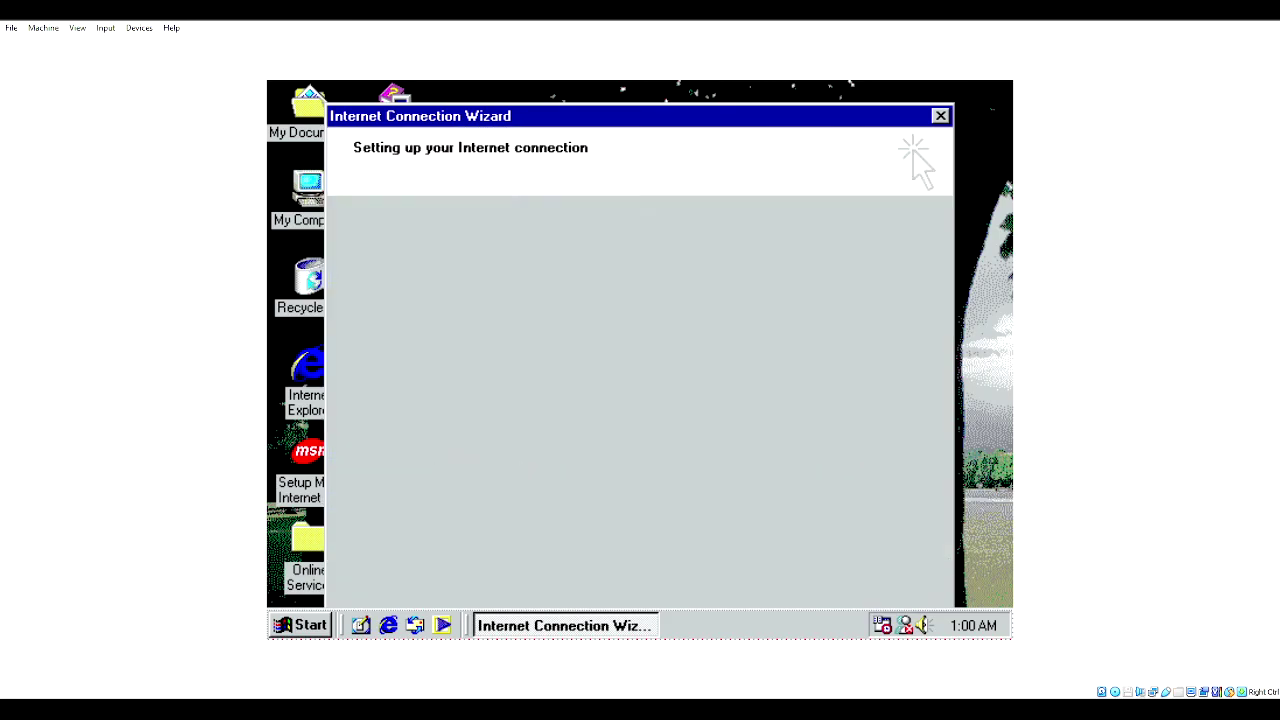
pyautogui.click(628, 400)
pyautogui.click(768, 577)
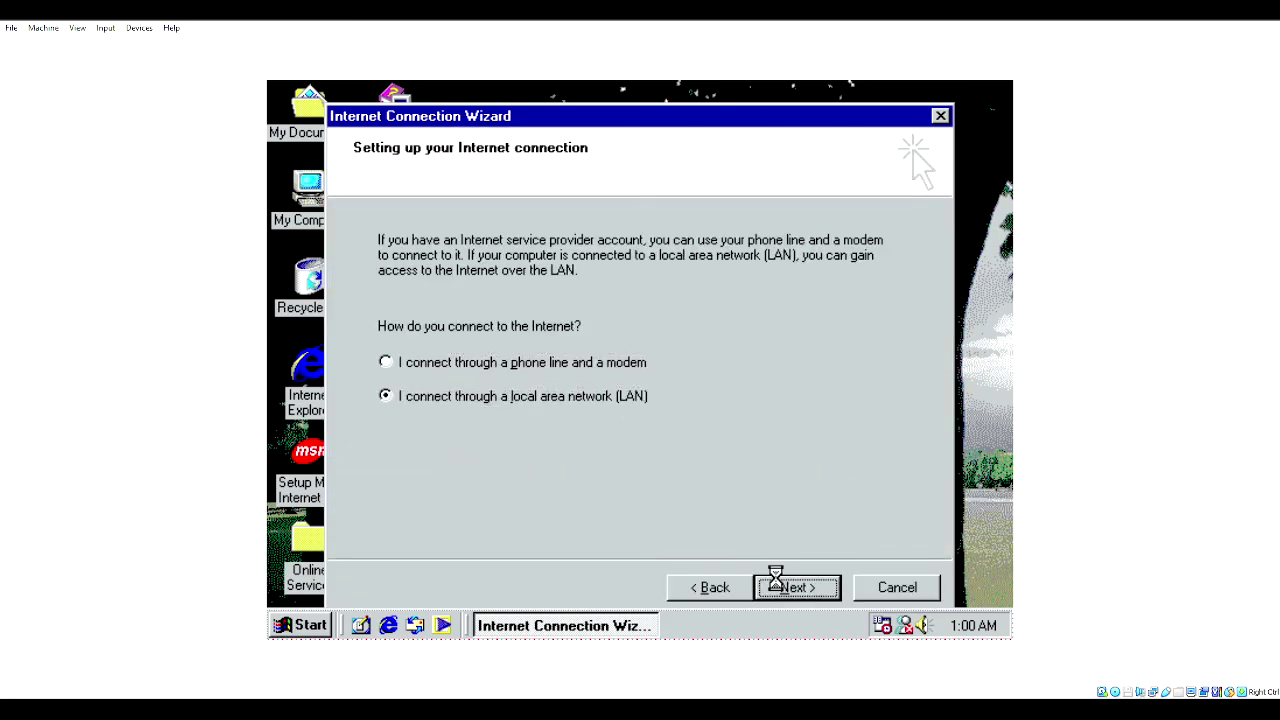
# - Accept the LAN settings, decline an internet mail account, and finish the wizard
pyautogui.click(812, 587)
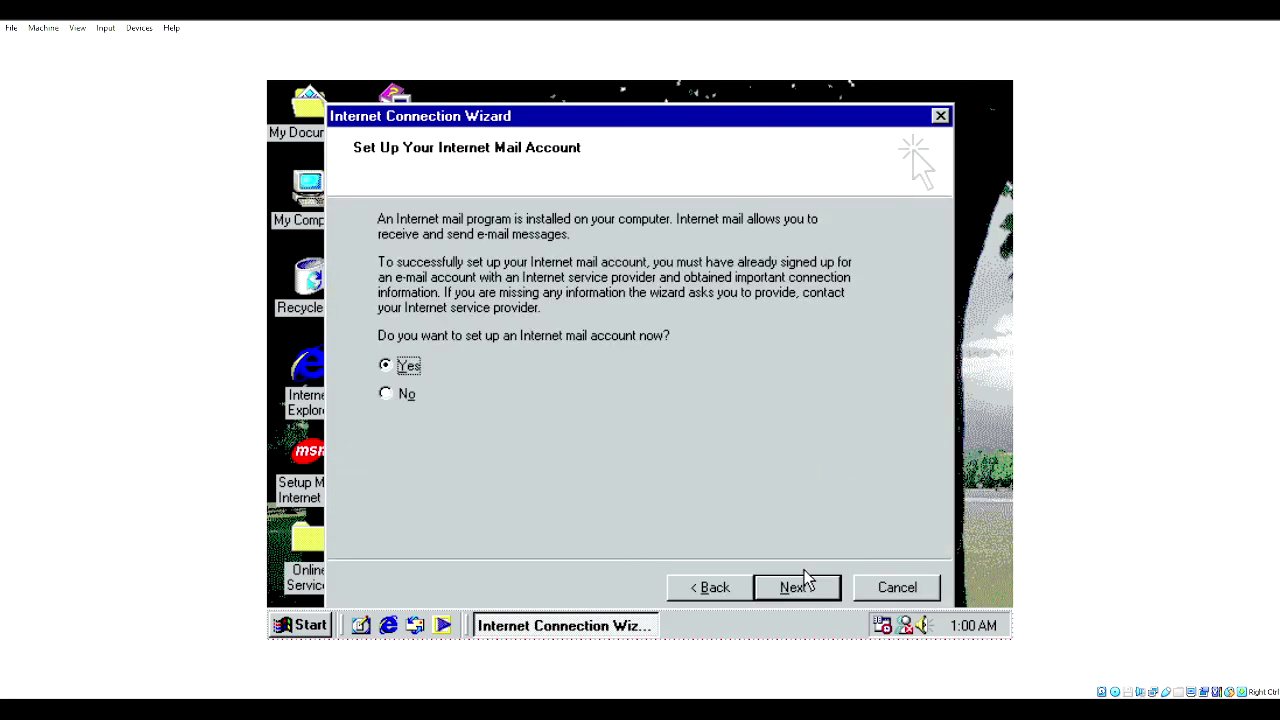
pyautogui.click(396, 397)
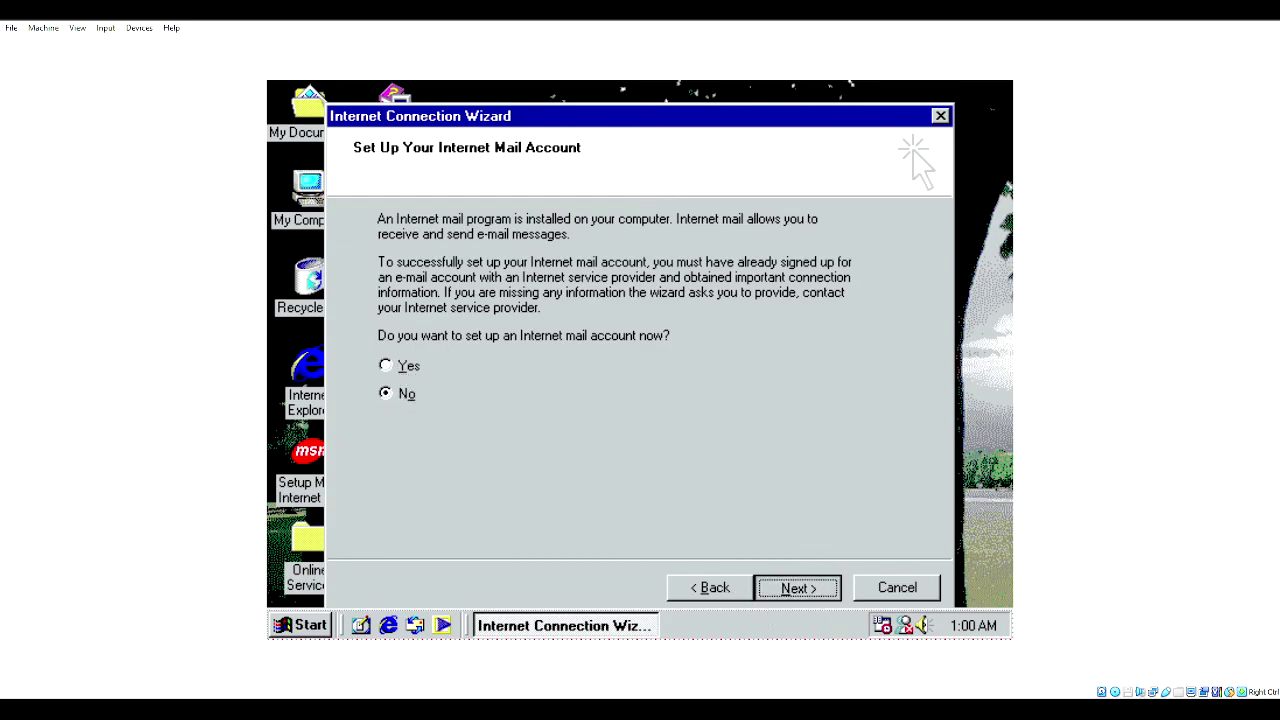
pyautogui.click(818, 590)
pyautogui.click(799, 588)
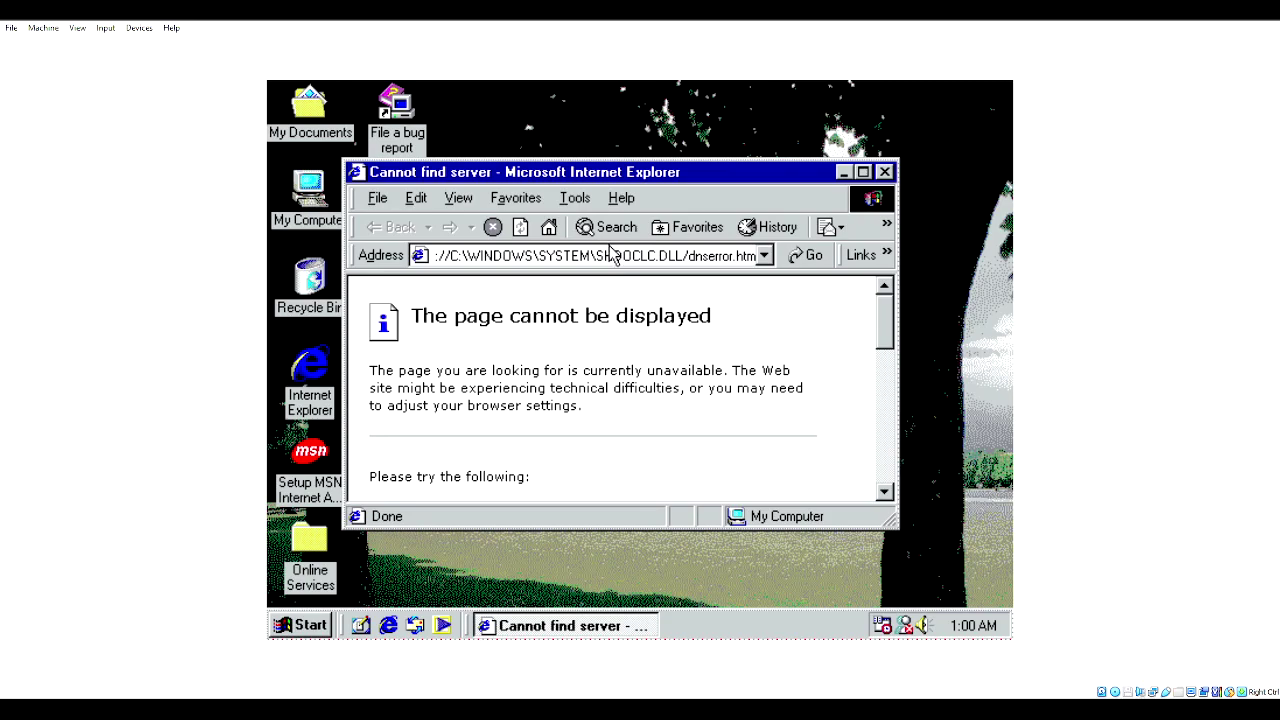
# - Load google.com from Internet Explorer's address bar, then open the Tools menu
pyautogui.click(611, 252)
pyautogui.write('google.com')
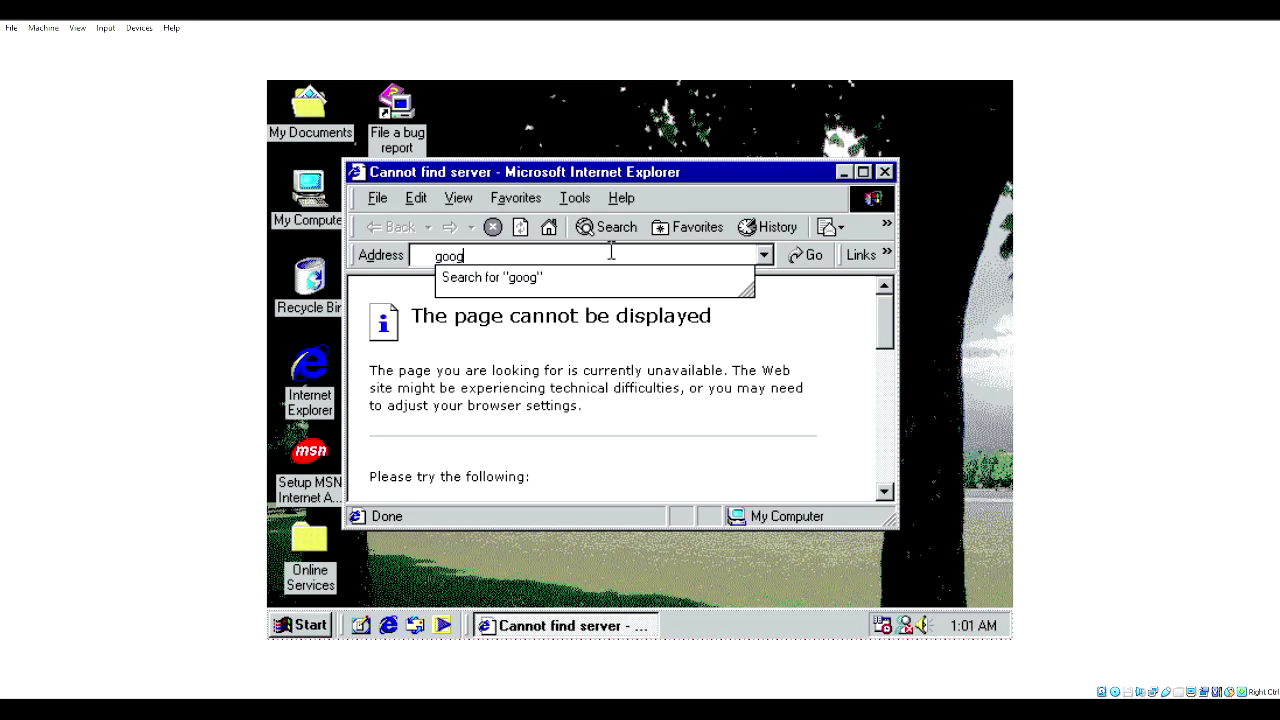
pyautogui.press('Return')
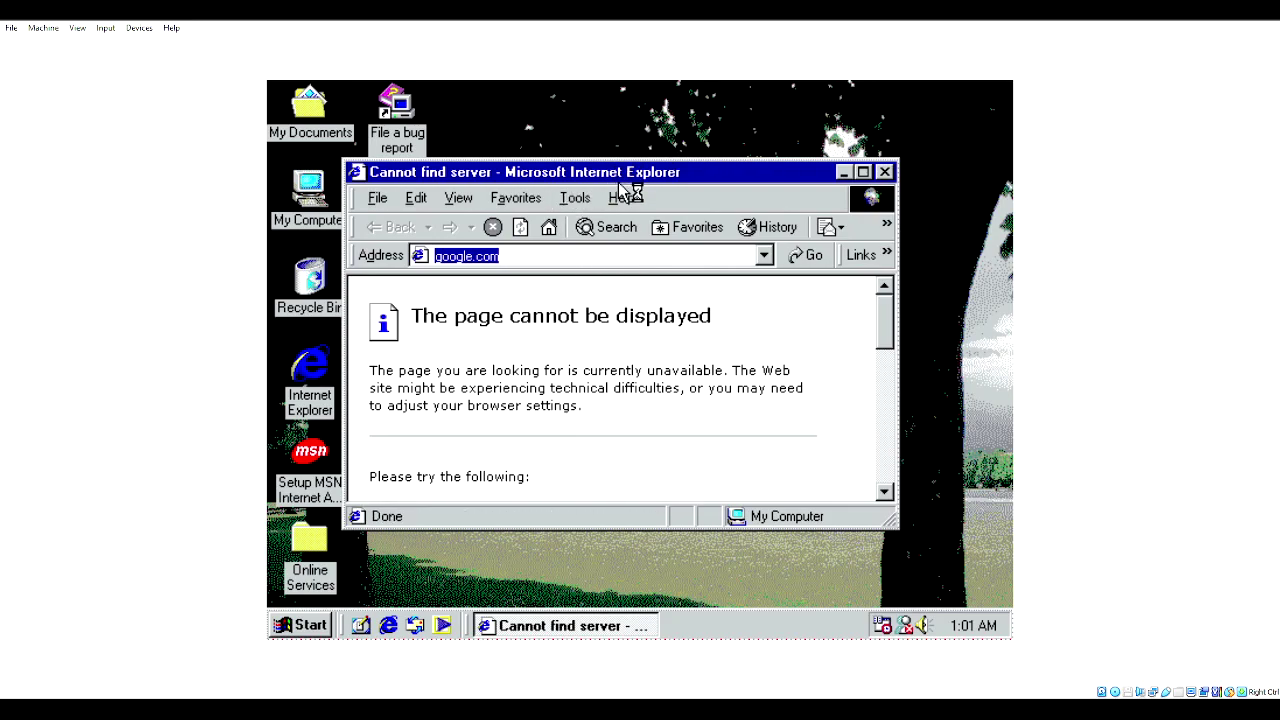
pyautogui.click(576, 198)
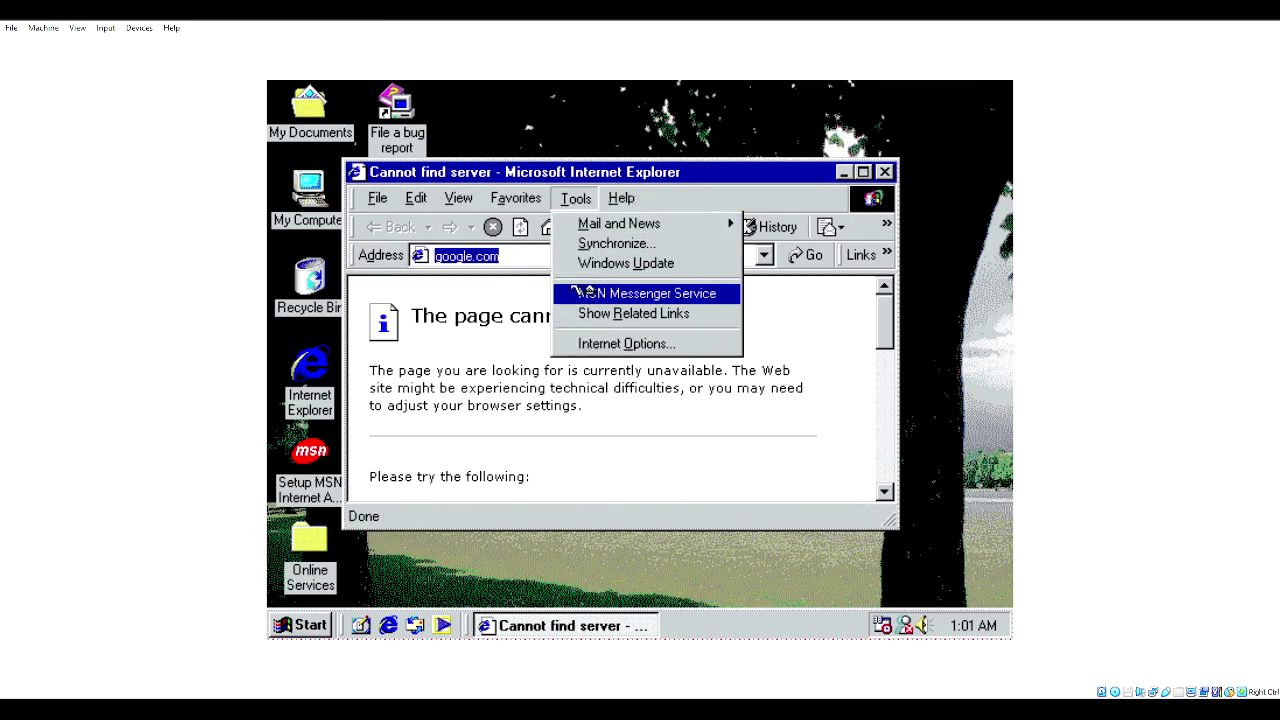